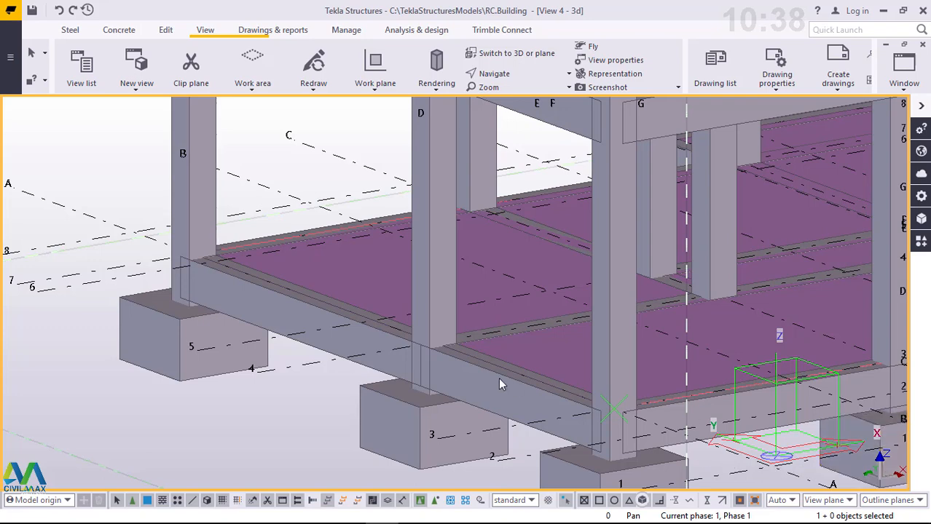
- Switch the rendering of the model's parts to shaded wireframe
{"action": "scroll", "coordinate": [169, 351], "scroll_direction": "up", "scroll_amount": 1}
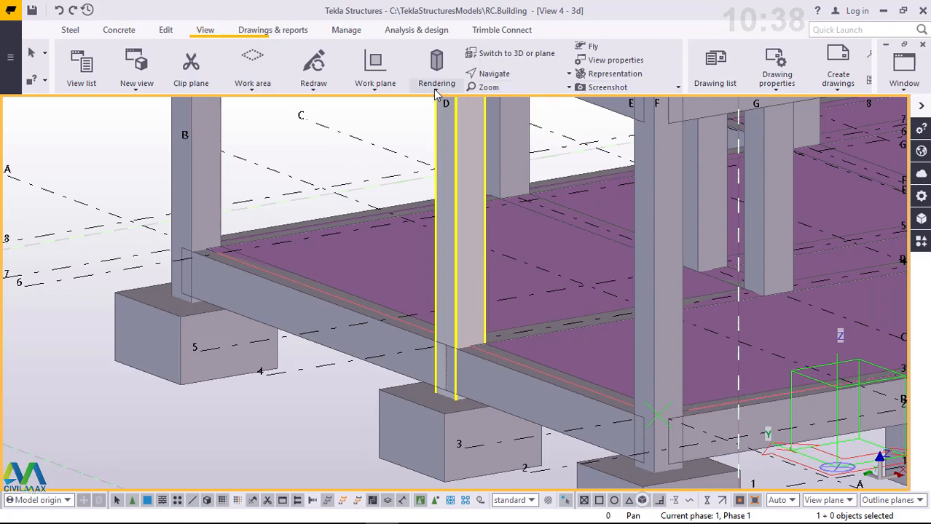
{"action": "left_click", "coordinate": [436, 92]}
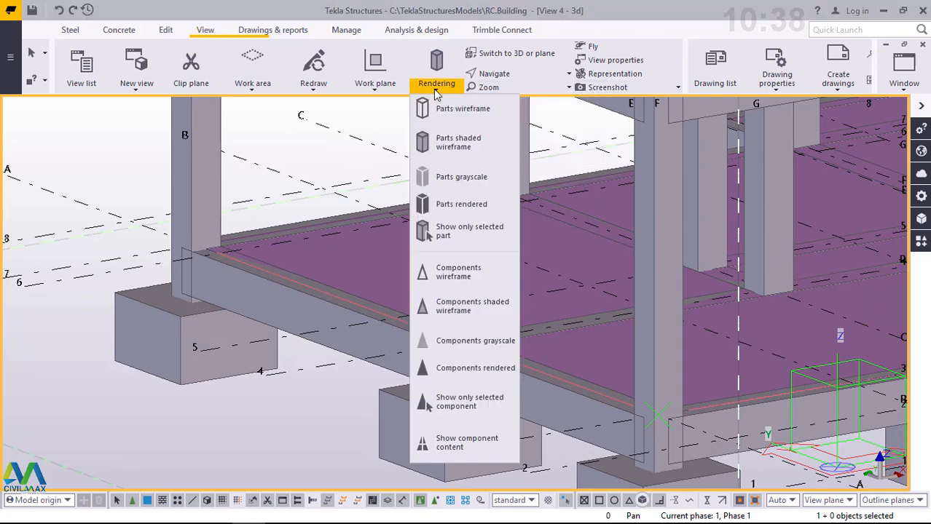
{"action": "left_click", "coordinate": [459, 143]}
{"action": "scroll", "coordinate": [175, 349], "scroll_direction": "up", "scroll_amount": 5}
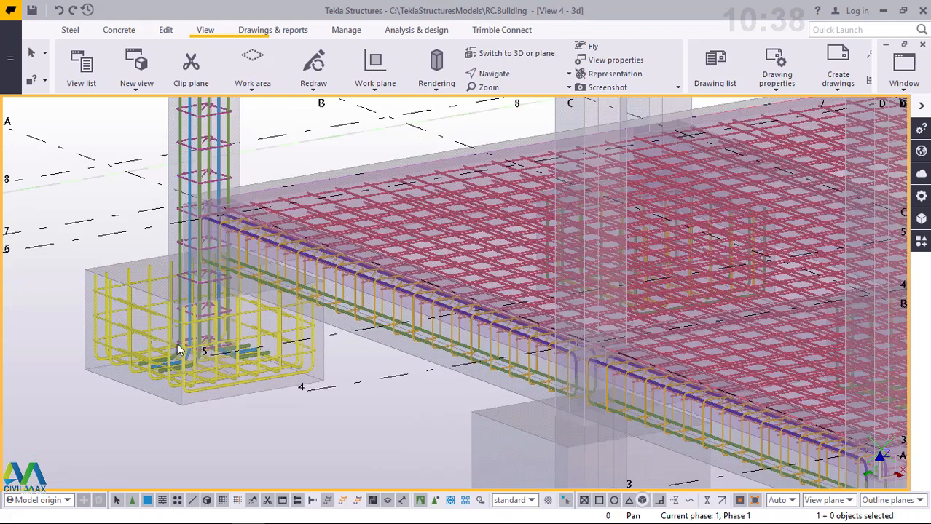
- Examine the corner pad footing's reinforcement and open its component properties, closing the Component property pane
{"action": "scroll", "coordinate": [214, 357], "scroll_direction": "down", "scroll_amount": 4}
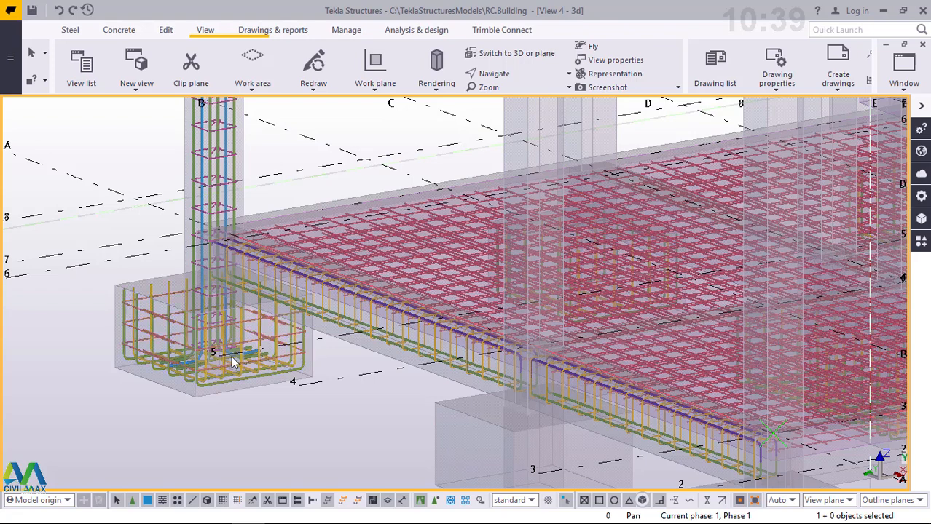
{"action": "scroll", "coordinate": [300, 346], "scroll_direction": "down", "scroll_amount": 2}
{"action": "scroll", "coordinate": [210, 361], "scroll_direction": "up", "scroll_amount": 4}
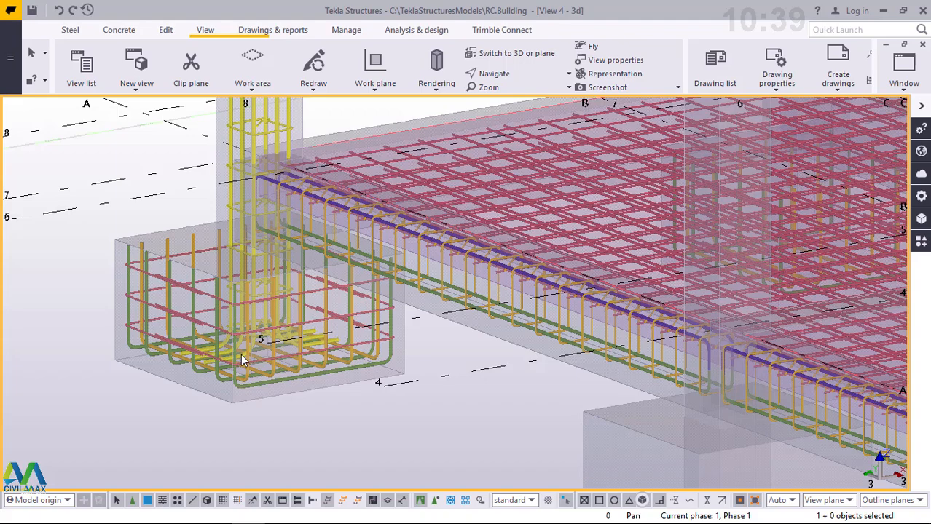
{"action": "scroll", "coordinate": [352, 345], "scroll_direction": "down", "scroll_amount": 6}
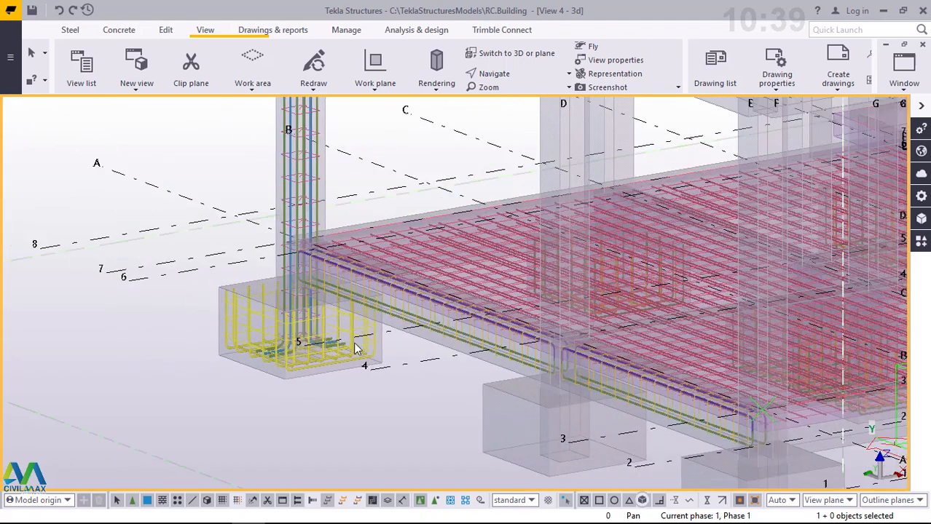
{"action": "scroll", "coordinate": [352, 336], "scroll_direction": "up", "scroll_amount": 3}
{"action": "scroll", "coordinate": [354, 342], "scroll_direction": "up", "scroll_amount": 5}
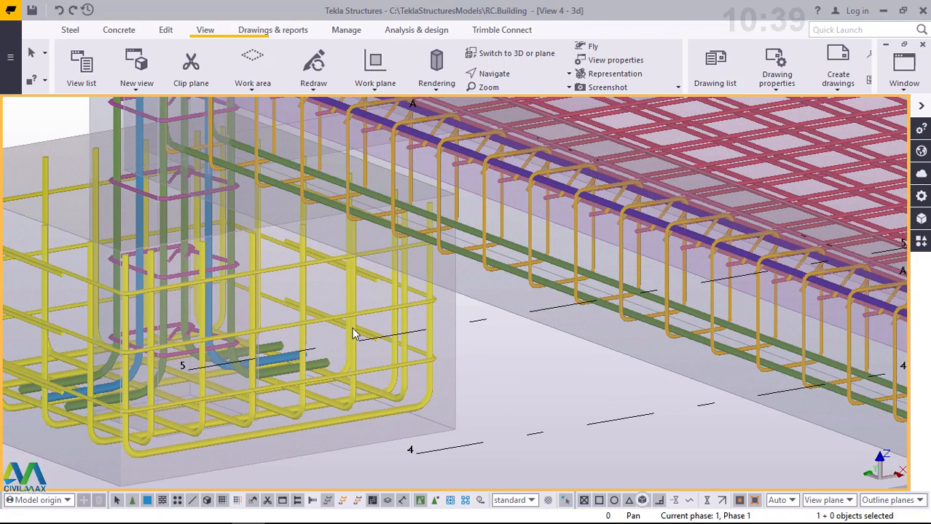
{"action": "double_click", "coordinate": [353, 330]}
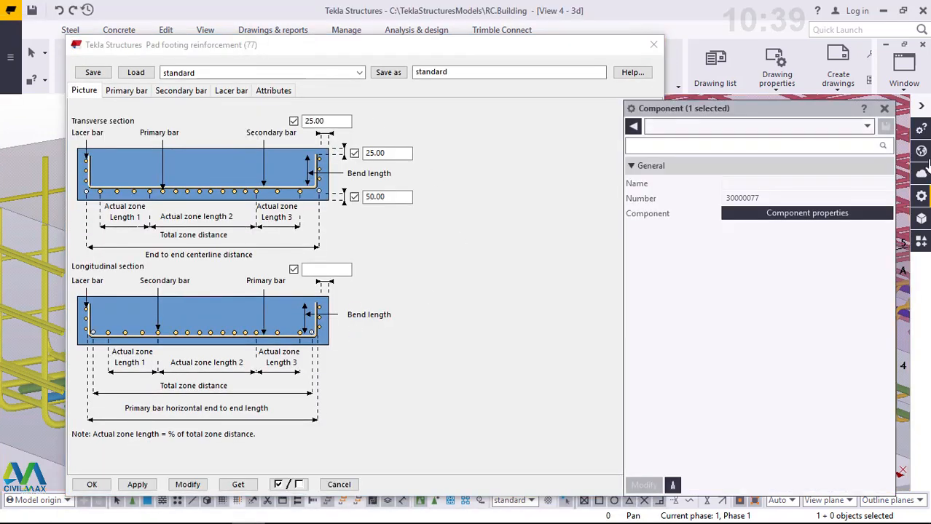
{"action": "left_click", "coordinate": [884, 109]}
{"action": "left_click_drag", "start_coordinate": [306, 48], "coordinate": [518, 25]}
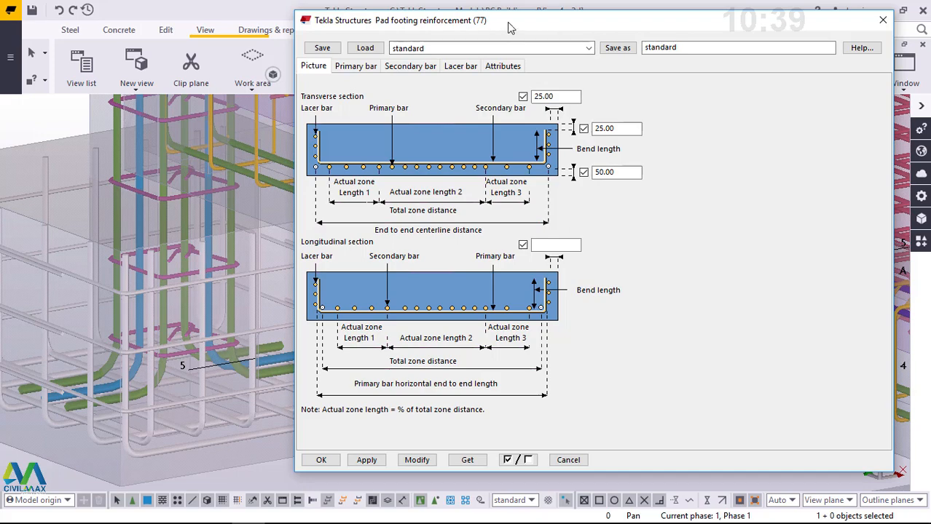
{"action": "left_click_drag", "start_coordinate": [510, 27], "coordinate": [327, 27]}
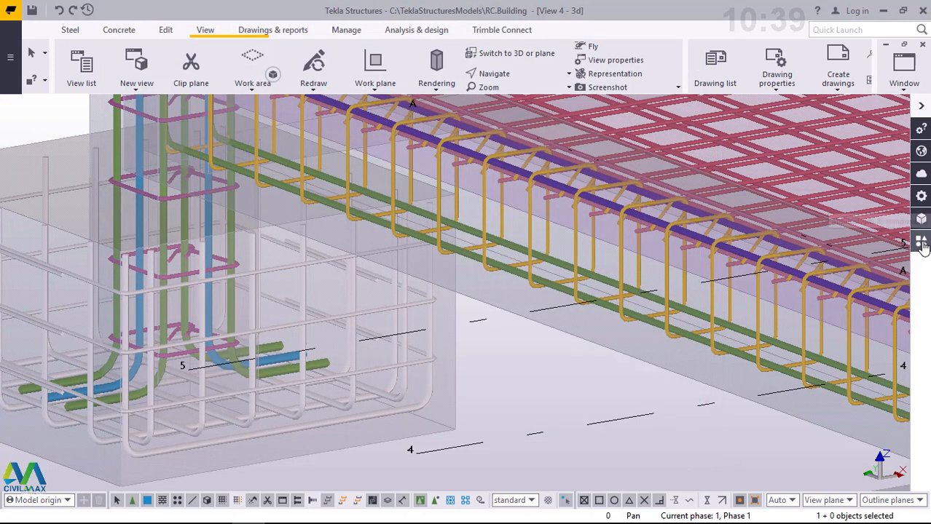
- Search the applications and components catalog for "pad"
{"action": "left_click", "coordinate": [922, 243]}
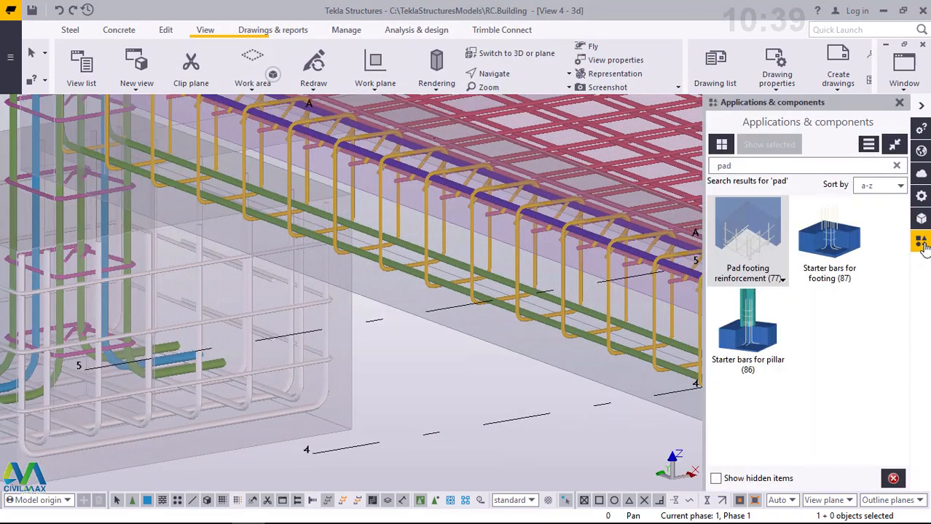
{"action": "left_click", "coordinate": [746, 165]}
{"action": "key", "text": "BackSpace"}
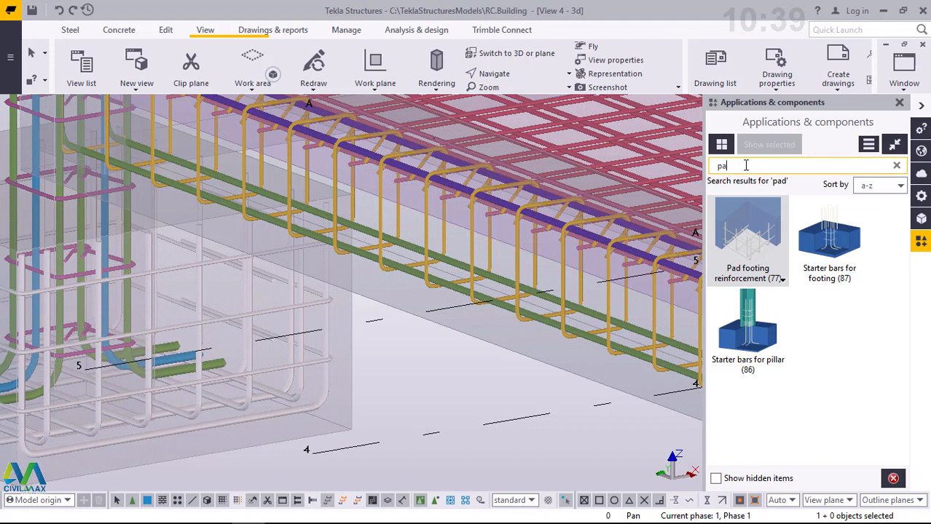
{"action": "key", "text": "BackSpace"}
{"action": "key", "text": "BackSpace"}
{"action": "type", "text": "p"}
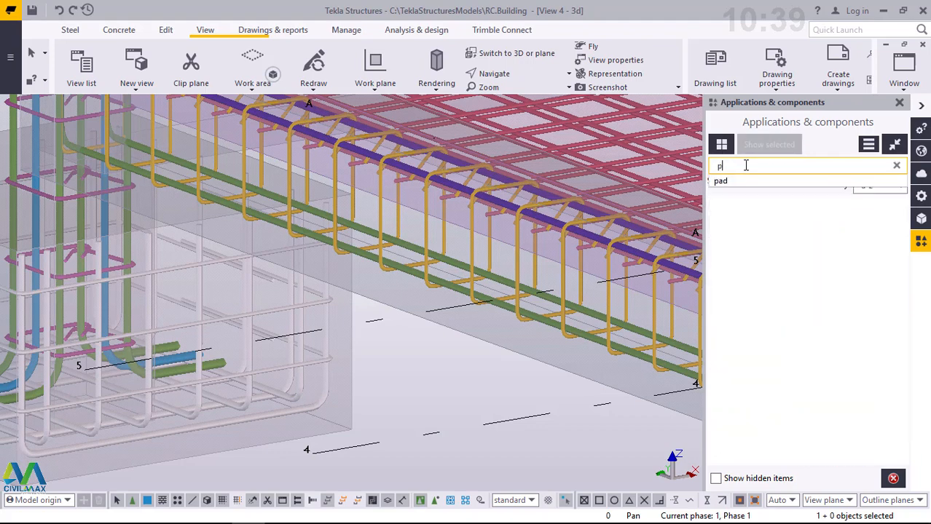
{"action": "type", "text": "ad"}
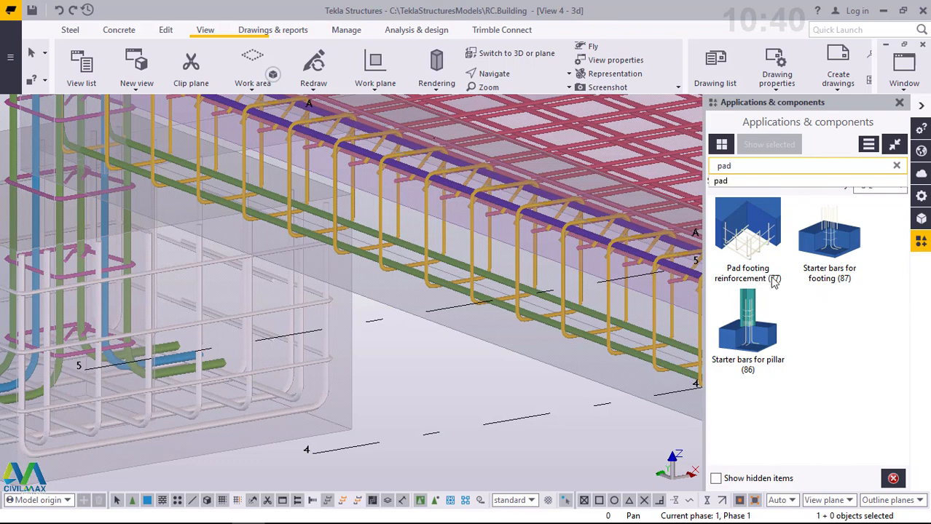
- Open the Pad footing reinforcement (77) settings and review the bar cover values of the transverse section
{"action": "left_click", "coordinate": [755, 250]}
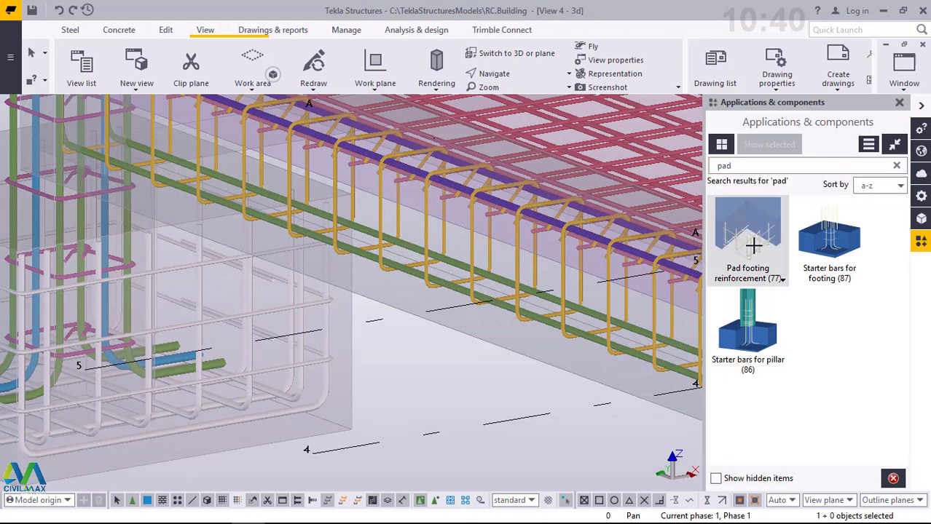
{"action": "double_click", "coordinate": [753, 246]}
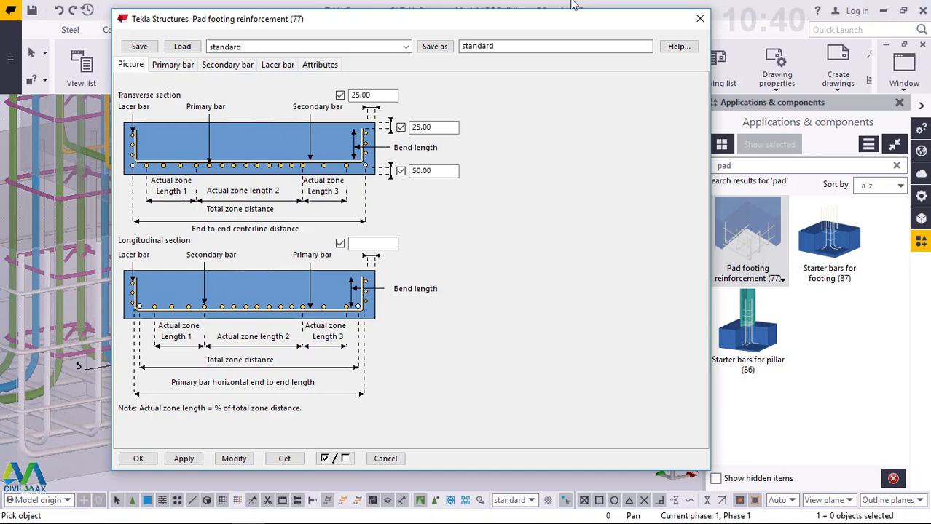
{"action": "left_click_drag", "start_coordinate": [366, 24], "coordinate": [577, 31]}
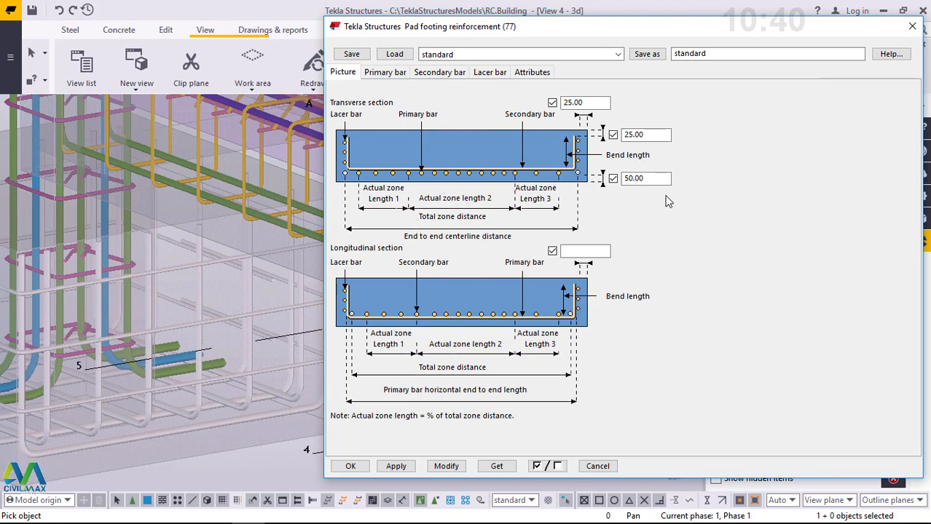
{"action": "left_click", "coordinate": [657, 135]}
{"action": "left_click_drag", "start_coordinate": [657, 136], "coordinate": [627, 136]}
{"action": "left_click", "coordinate": [660, 178]}
- Examine the primary bar settings alongside the corner footing's existing bars in the model, and interrupt the component's object picking
{"action": "left_click", "coordinate": [378, 69]}
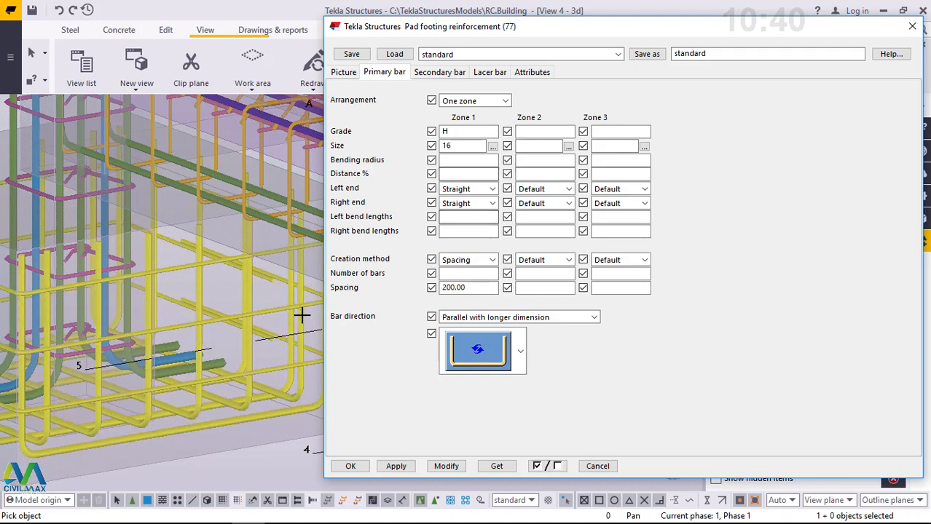
{"action": "scroll", "coordinate": [277, 328], "scroll_direction": "down", "scroll_amount": 4}
{"action": "left_click", "coordinate": [271, 330]}
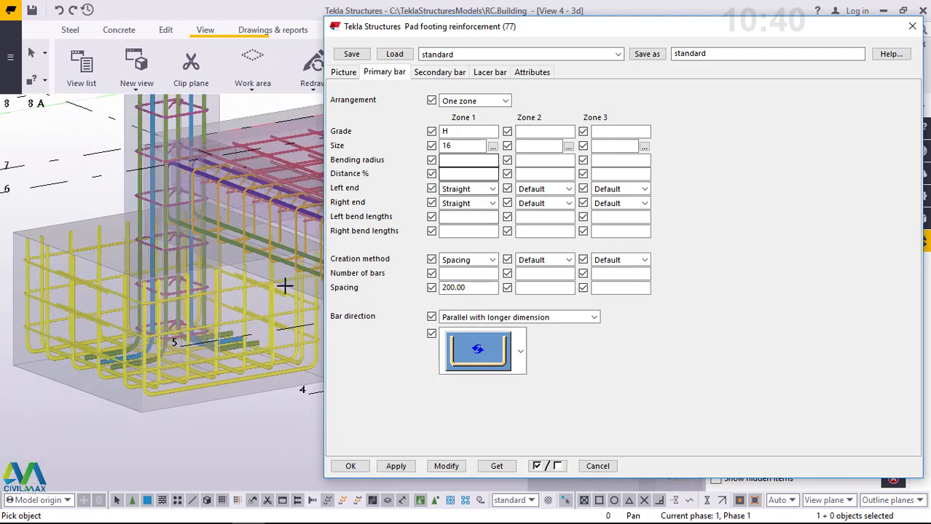
{"action": "scroll", "coordinate": [47, 311], "scroll_direction": "up", "scroll_amount": 3}
{"action": "scroll", "coordinate": [46, 205], "scroll_direction": "up", "scroll_amount": 6}
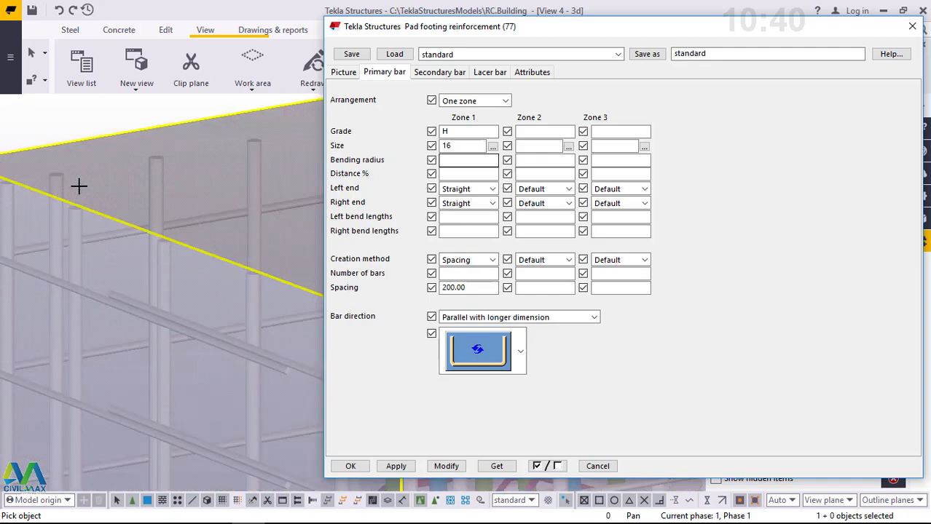
{"action": "scroll", "coordinate": [98, 277], "scroll_direction": "down", "scroll_amount": 6}
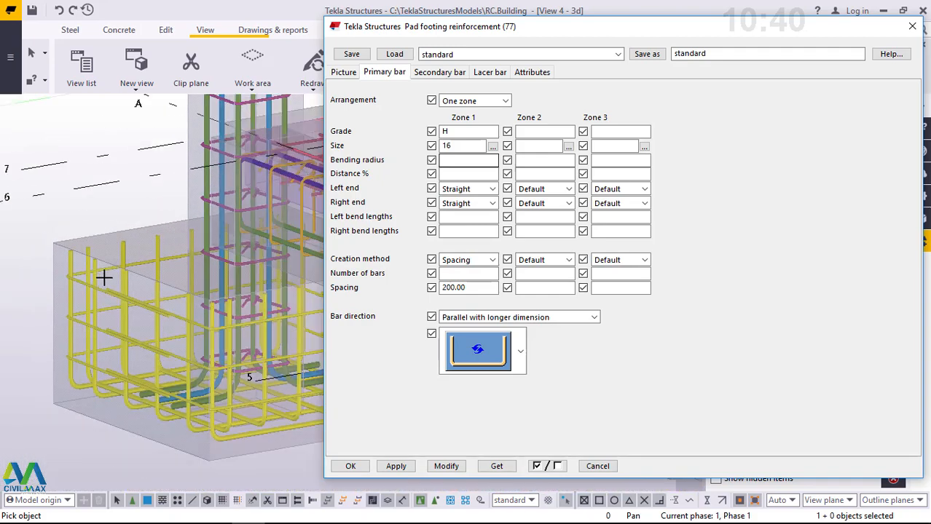
{"action": "scroll", "coordinate": [99, 410], "scroll_direction": "up", "scroll_amount": 4}
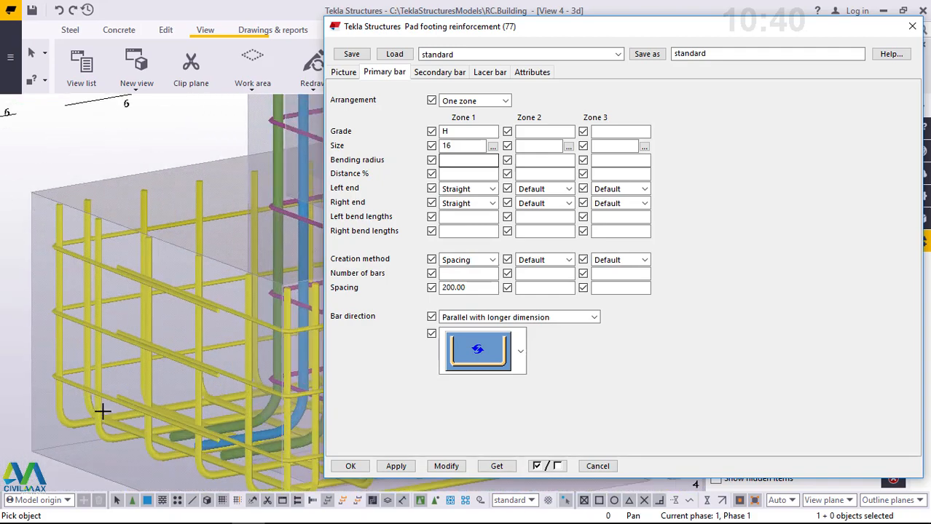
{"action": "middle_click_drag", "start_coordinate": [166, 373], "coordinate": [257, 316], "text": "ctrl"}
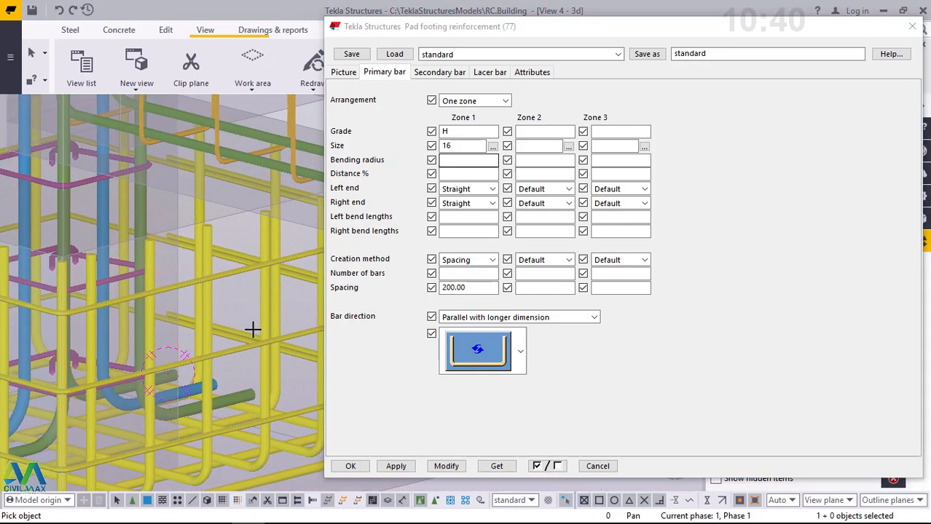
{"action": "scroll", "coordinate": [259, 318], "scroll_direction": "down", "scroll_amount": 3}
{"action": "scroll", "coordinate": [158, 347], "scroll_direction": "up", "scroll_amount": 5}
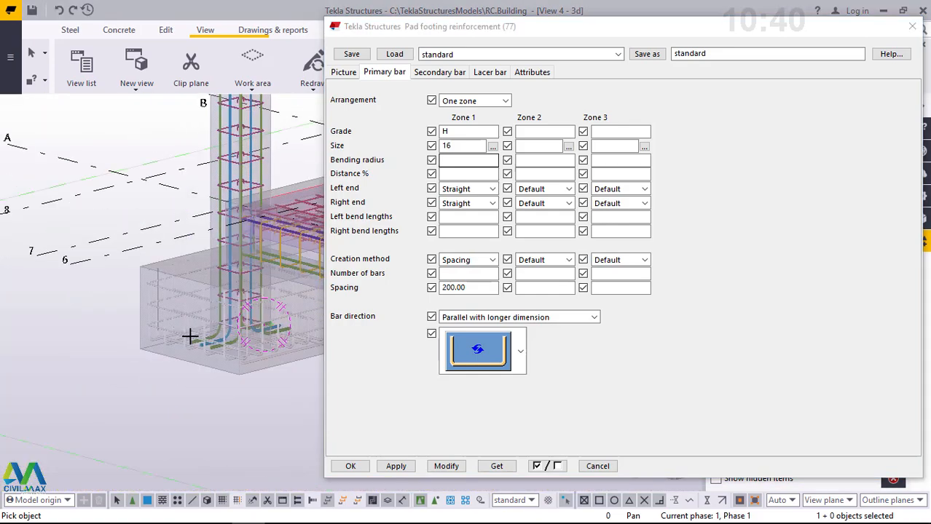
{"action": "middle_click_drag", "start_coordinate": [197, 335], "coordinate": [223, 387], "text": "ctrl"}
{"action": "scroll", "coordinate": [182, 285], "scroll_direction": "up", "scroll_amount": 3}
{"action": "mouse_move", "coordinate": [181, 286]}
{"action": "middle_mouse_down", "text": "ctrl"}
{"action": "mouse_move", "coordinate": [165, 288]}
{"action": "mouse_move", "coordinate": [179, 292]}
{"action": "middle_mouse_up", "text": "ctrl"}
{"action": "right_click", "coordinate": [179, 246]}
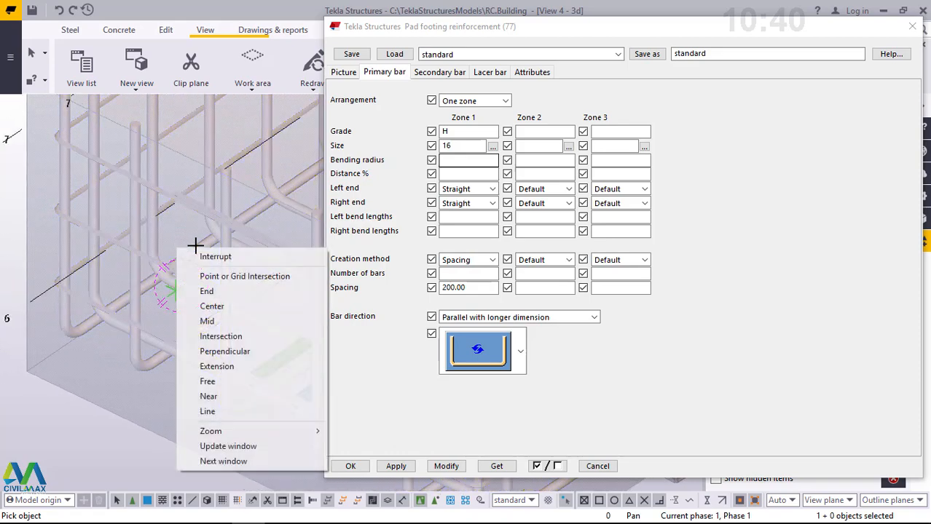
{"action": "left_click", "coordinate": [193, 252]}
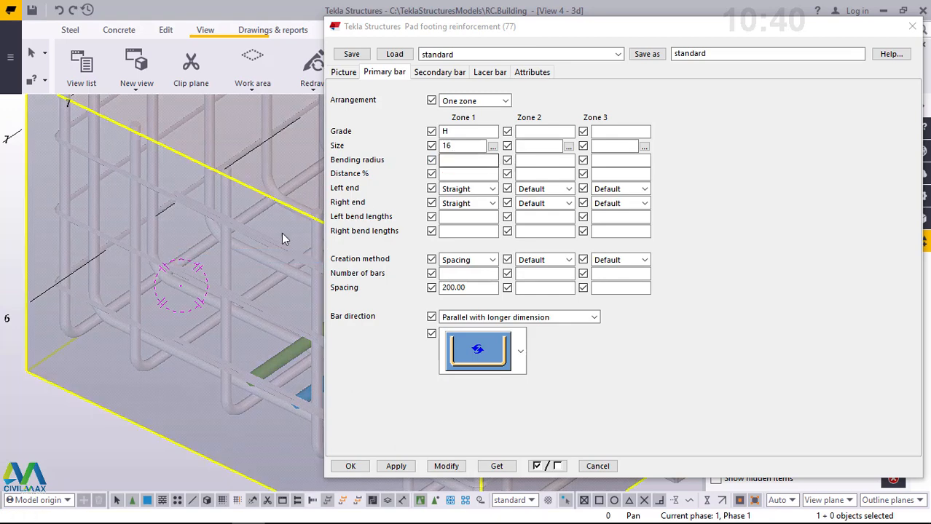
- Select the corner footing's pad reinforcement and modify its zone 1 primary bars to the size 20 main bar
{"action": "double_click", "coordinate": [159, 223]}
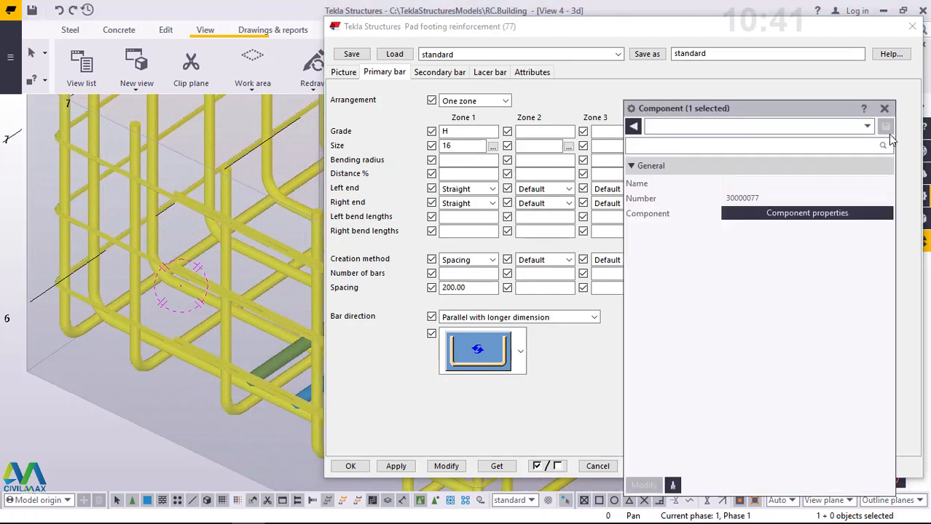
{"action": "left_click", "coordinate": [885, 109]}
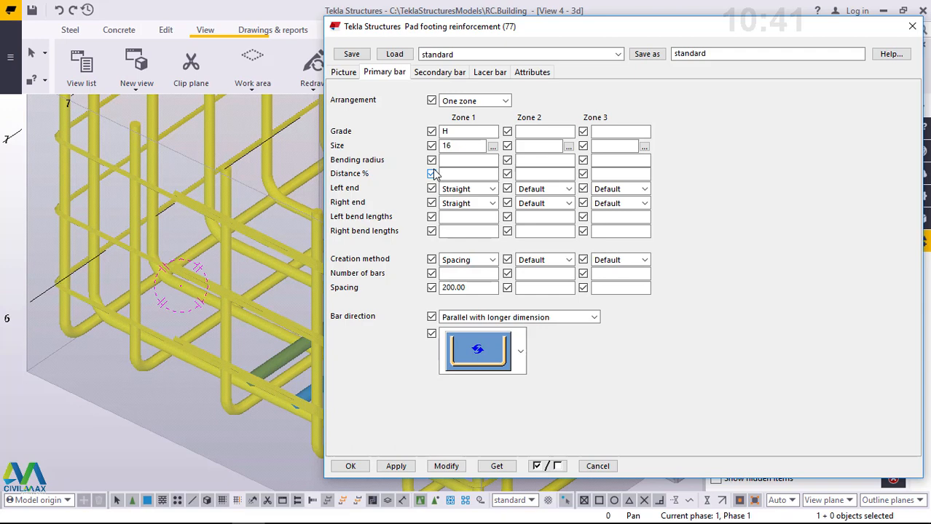
{"action": "left_click", "coordinate": [492, 147]}
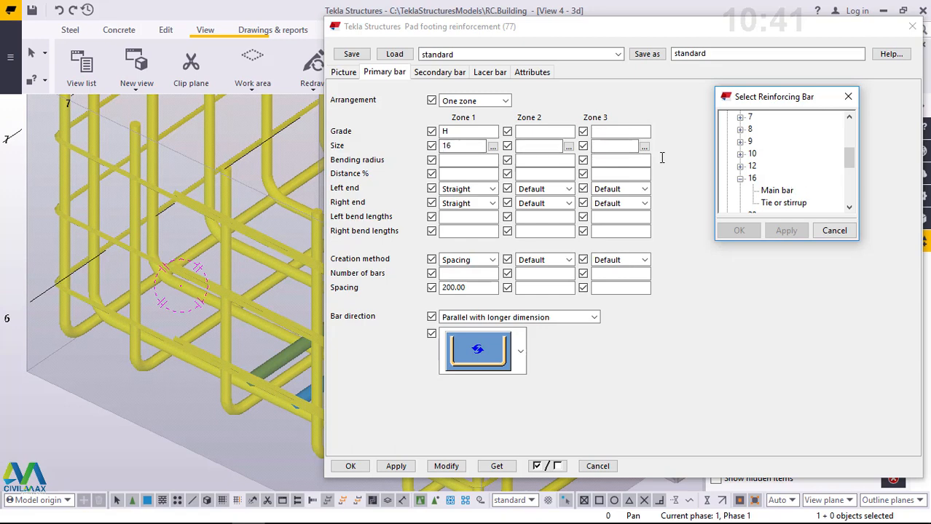
{"action": "scroll", "coordinate": [801, 182], "scroll_direction": "down", "scroll_amount": 1}
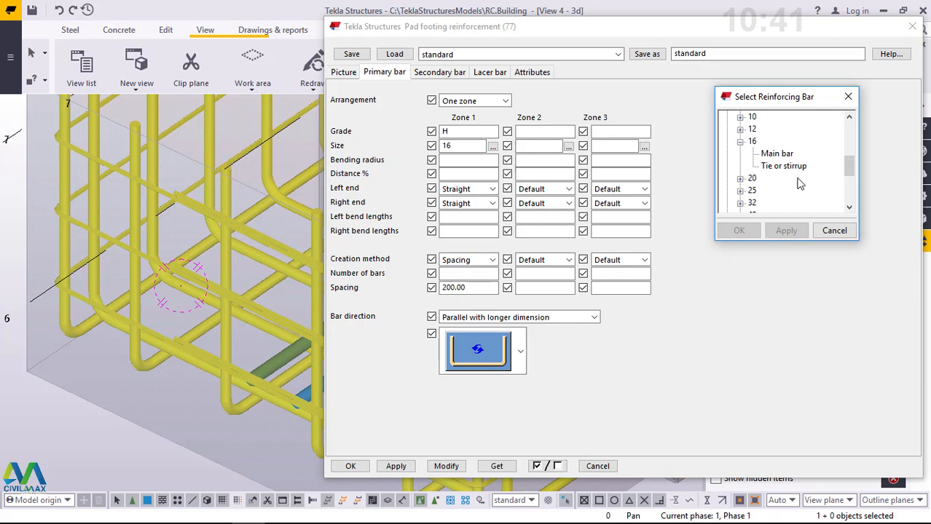
{"action": "left_click", "coordinate": [740, 179]}
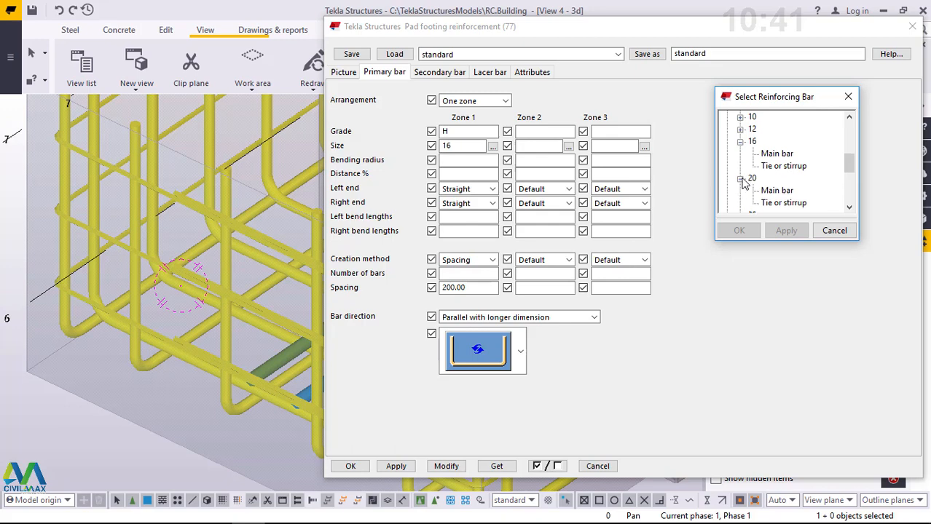
{"action": "left_click", "coordinate": [778, 190]}
{"action": "left_click", "coordinate": [788, 239]}
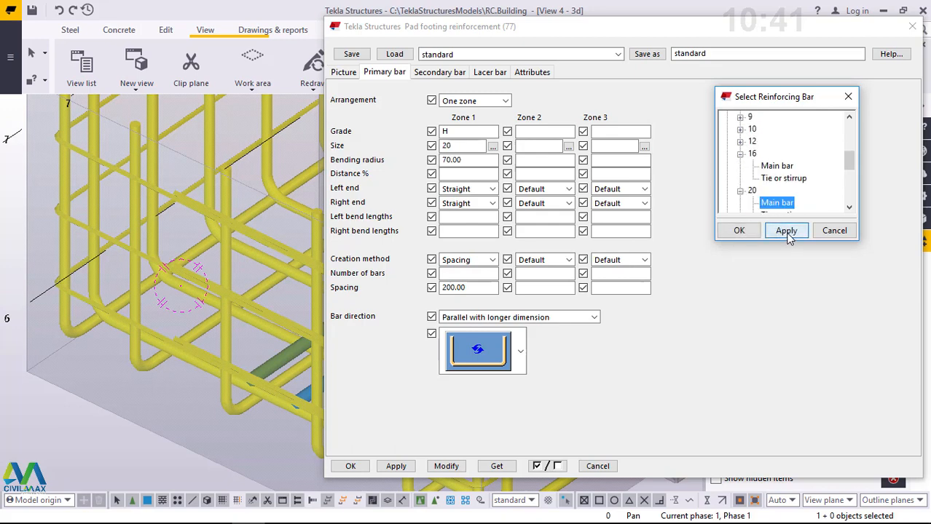
{"action": "left_click", "coordinate": [738, 230]}
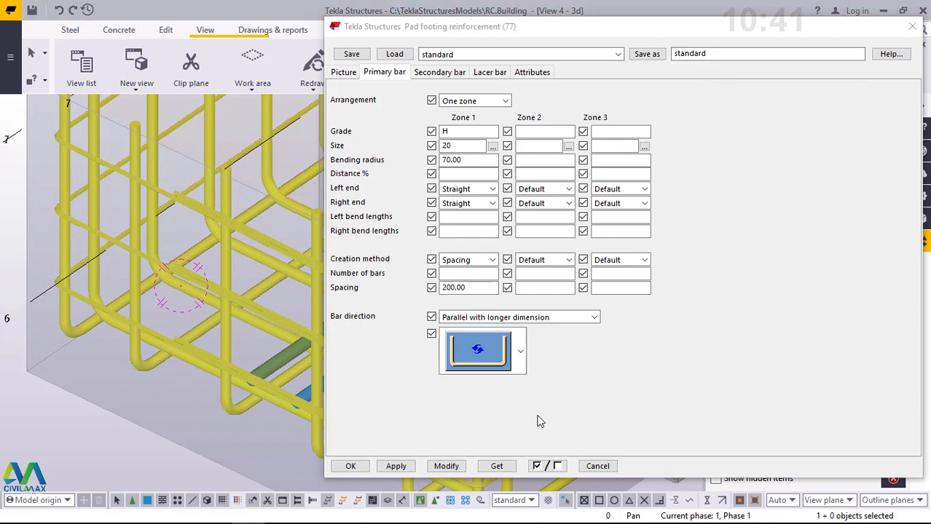
{"action": "left_click", "coordinate": [447, 467]}
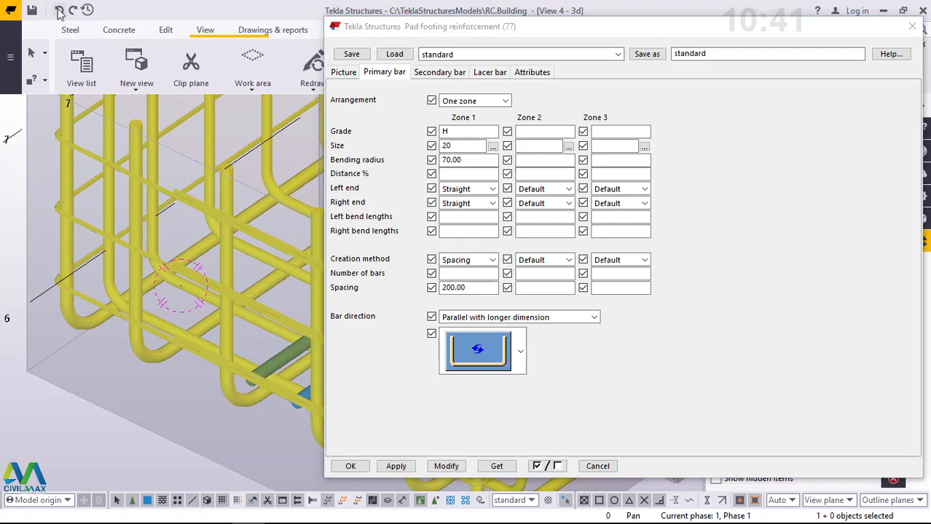
- Undo the last reinforcement change, and modify the footing's zone 1 secondary bars to the size 16 main bar
{"action": "left_click", "coordinate": [60, 10]}
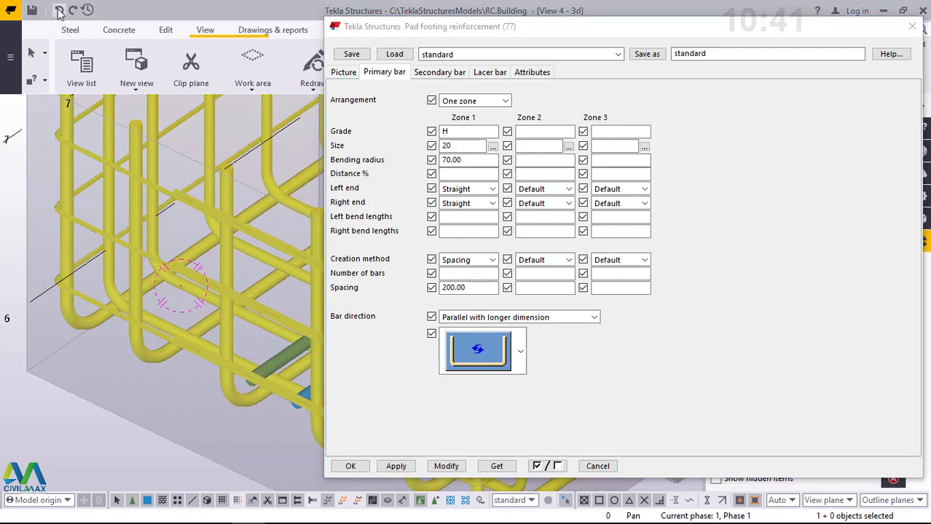
{"action": "left_click", "coordinate": [446, 75]}
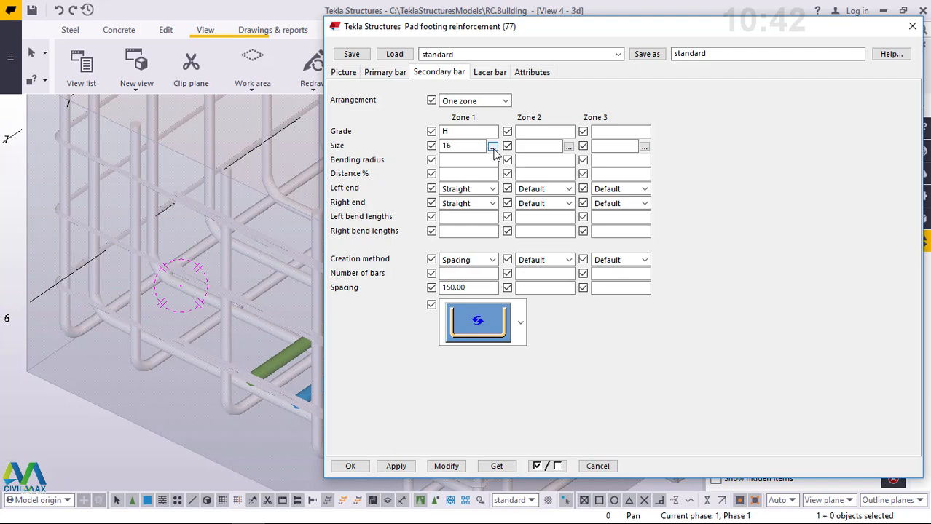
{"action": "left_click", "coordinate": [492, 147]}
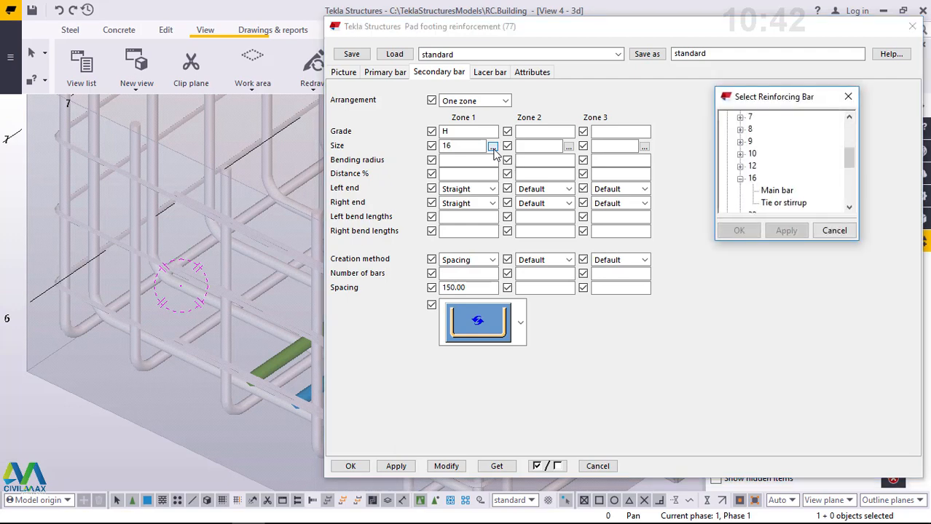
{"action": "left_click", "coordinate": [775, 191]}
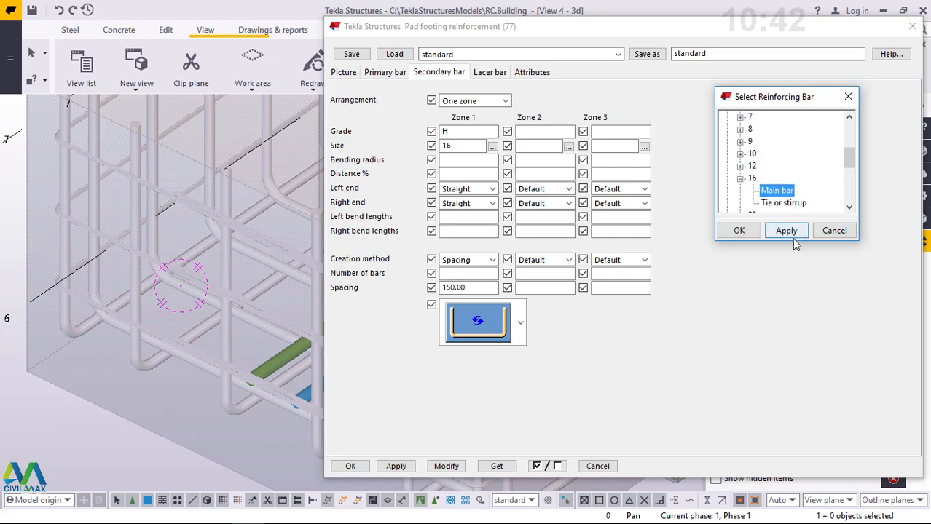
{"action": "left_click", "coordinate": [790, 231]}
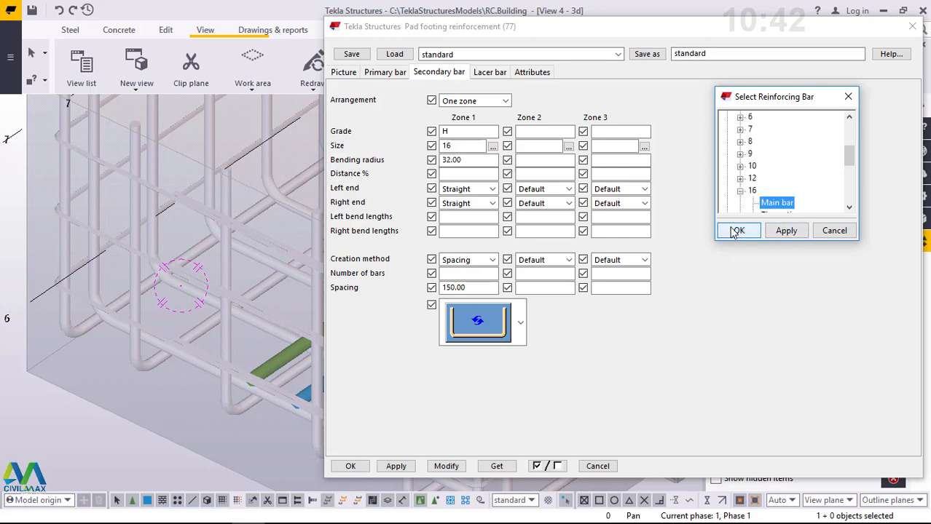
{"action": "left_click", "coordinate": [737, 231]}
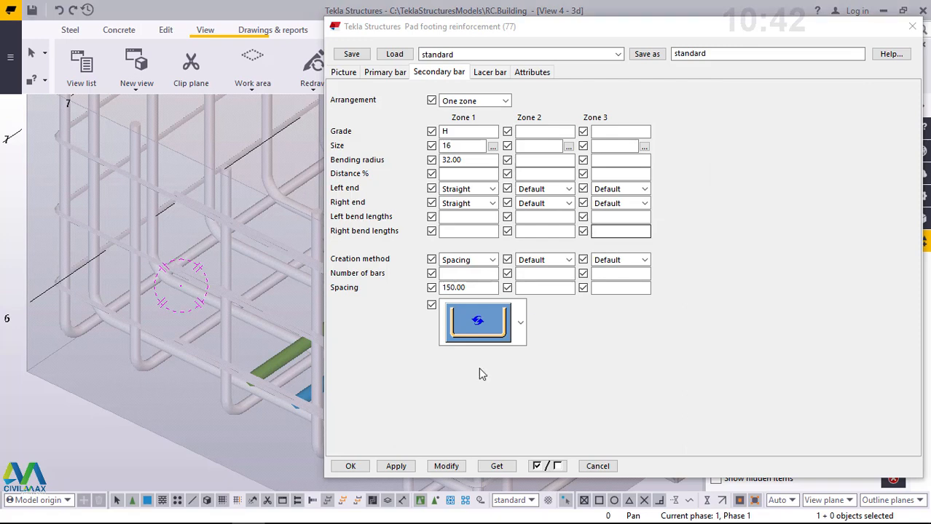
{"action": "left_click", "coordinate": [448, 467]}
{"action": "left_click", "coordinate": [447, 467]}
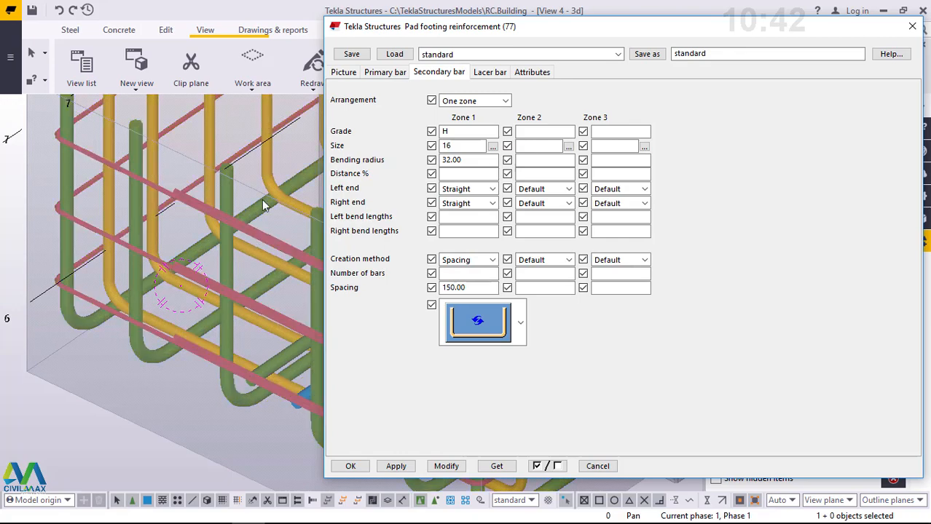
- Examine the modified secondary bars in the corner footing, and compare the lacer bar settings with the lacer bars in the model
{"action": "scroll", "coordinate": [204, 366], "scroll_direction": "down", "scroll_amount": 1}
{"action": "scroll", "coordinate": [203, 367], "scroll_direction": "down", "scroll_amount": 2}
{"action": "scroll", "coordinate": [236, 352], "scroll_direction": "down", "scroll_amount": 1}
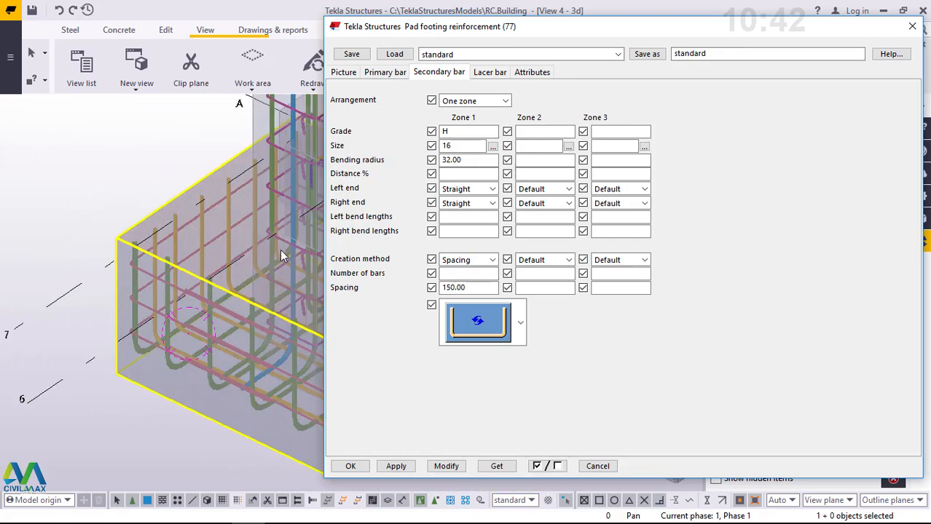
{"action": "scroll", "coordinate": [273, 255], "scroll_direction": "up", "scroll_amount": 1}
{"action": "scroll", "coordinate": [263, 264], "scroll_direction": "down", "scroll_amount": 1}
{"action": "scroll", "coordinate": [204, 215], "scroll_direction": "up", "scroll_amount": 3}
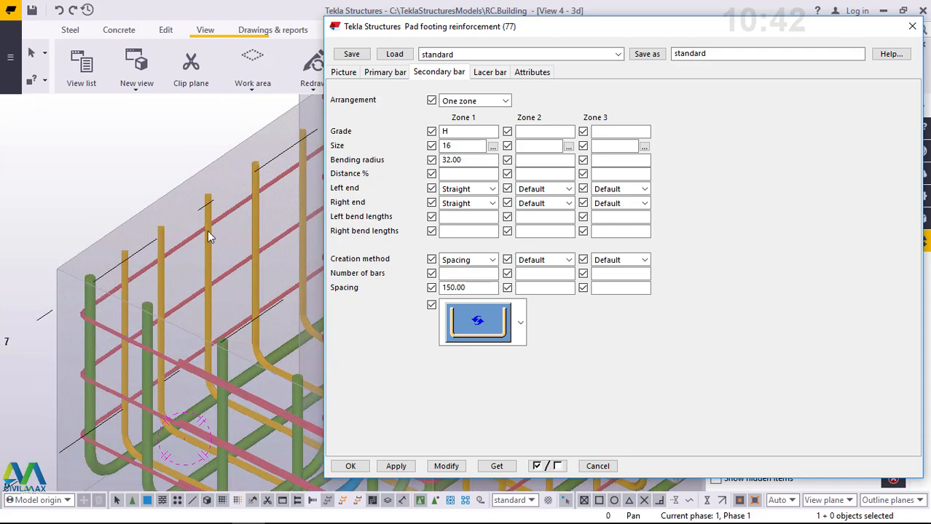
{"action": "scroll", "coordinate": [191, 294], "scroll_direction": "down", "scroll_amount": 3}
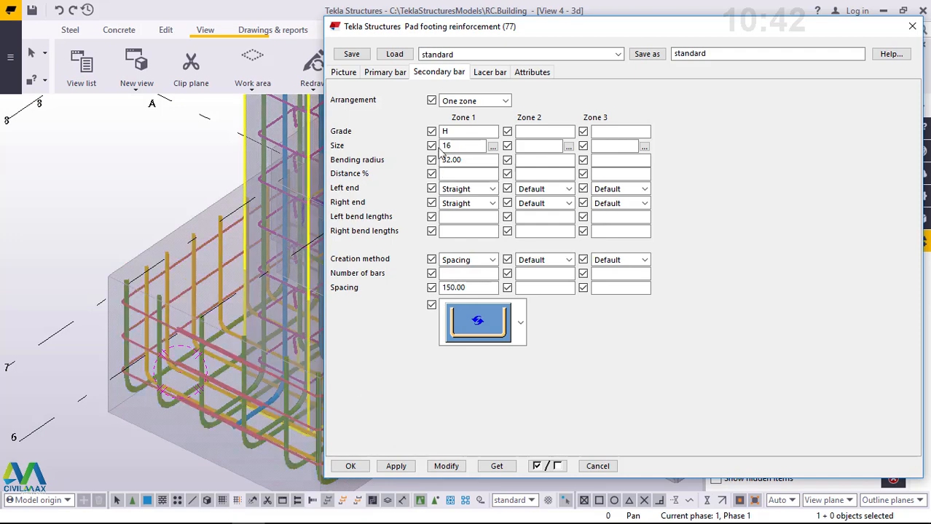
{"action": "left_click", "coordinate": [487, 76]}
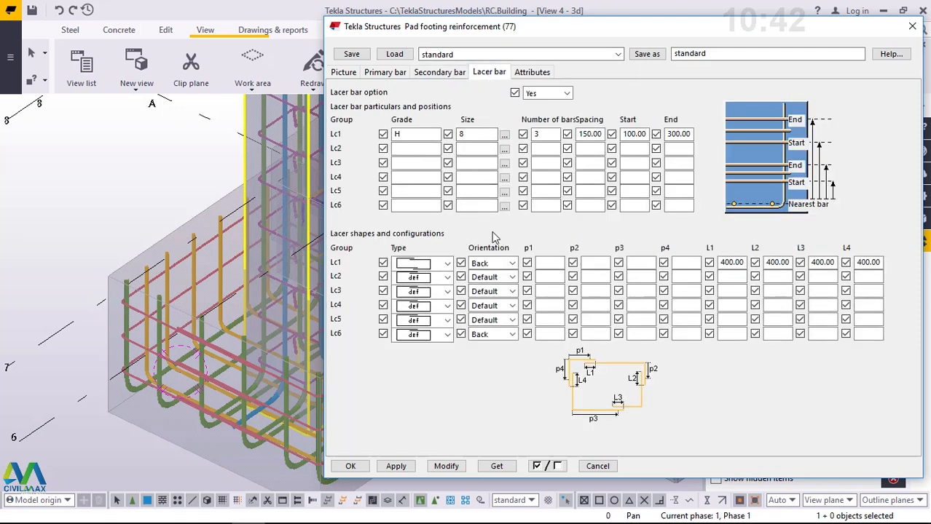
{"action": "scroll", "coordinate": [144, 380], "scroll_direction": "up", "scroll_amount": 3}
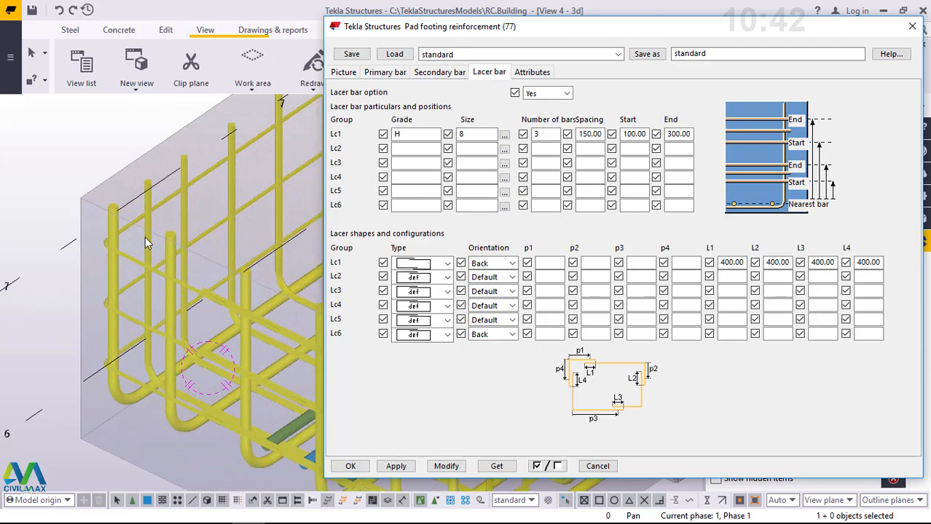
{"action": "scroll", "coordinate": [115, 337], "scroll_direction": "down", "scroll_amount": 2}
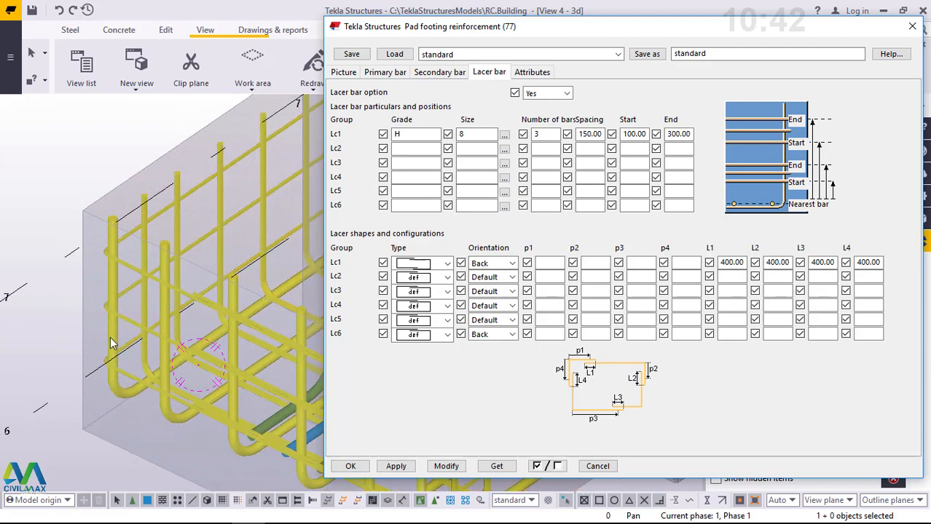
{"action": "scroll", "coordinate": [155, 369], "scroll_direction": "up", "scroll_amount": 3}
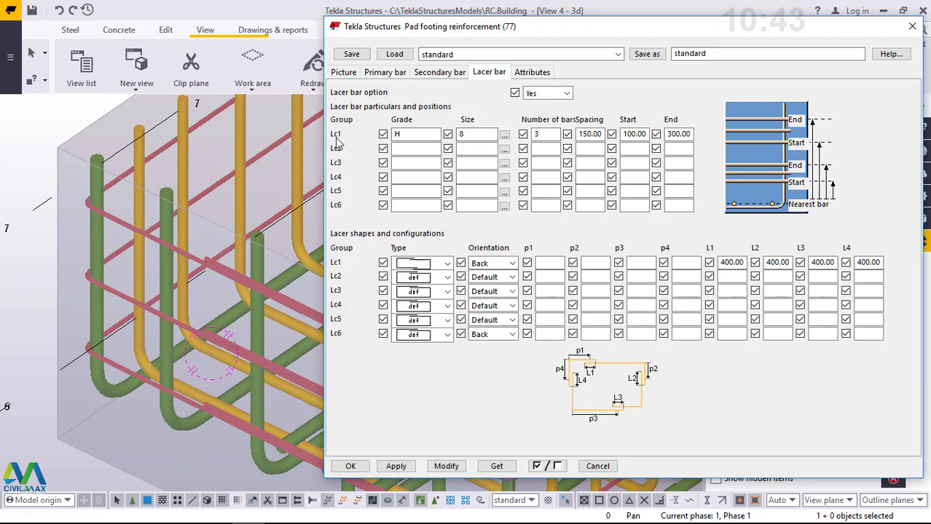
- Modify the footing's Lc1 lacer bars to the size 12 tie or stirrup bar
{"action": "left_click", "coordinate": [505, 136]}
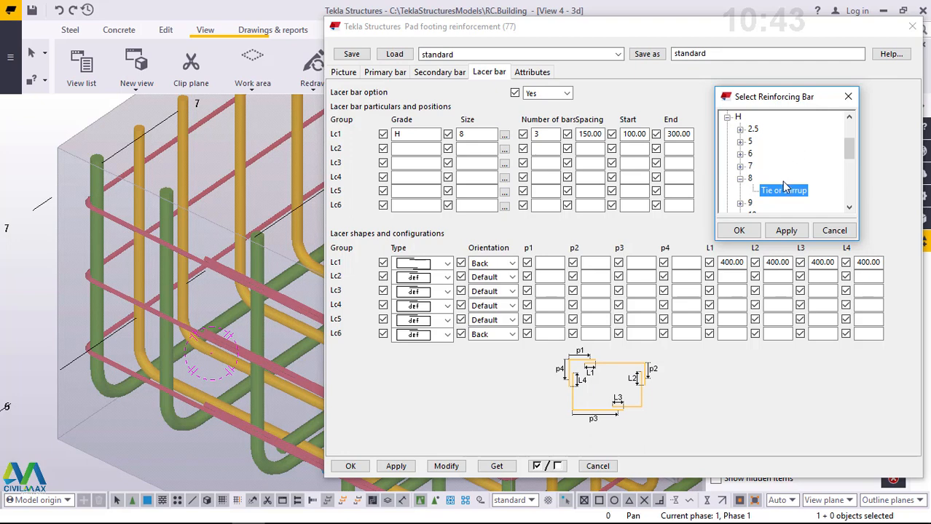
{"action": "scroll", "coordinate": [783, 187], "scroll_direction": "down", "scroll_amount": 1}
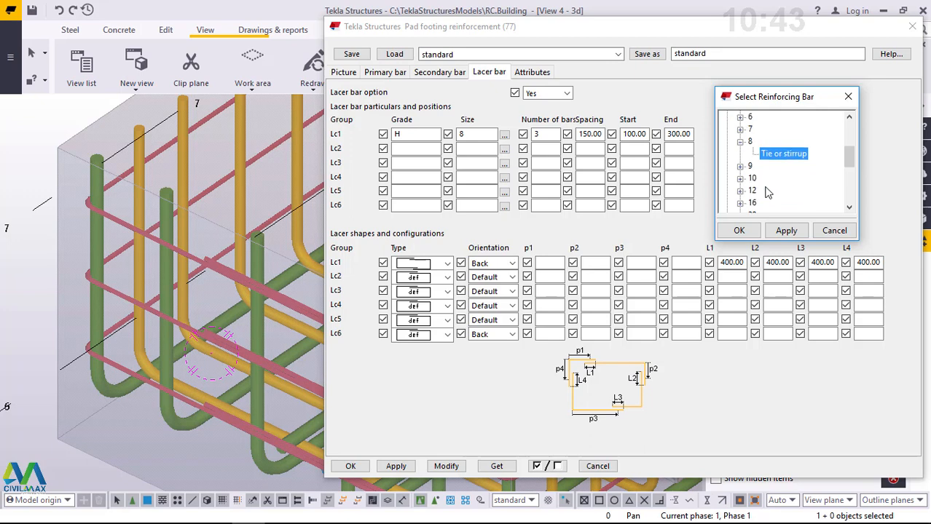
{"action": "left_click", "coordinate": [740, 192]}
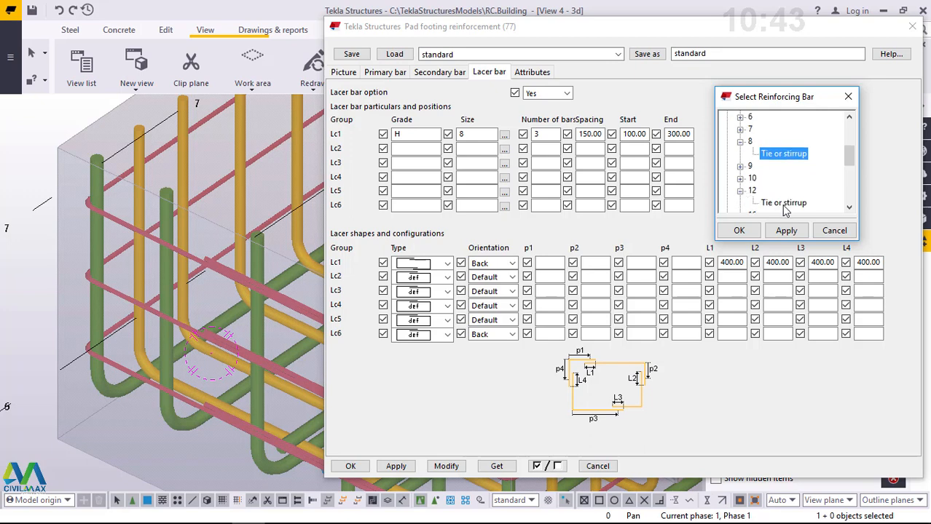
{"action": "left_click", "coordinate": [784, 205]}
{"action": "left_click", "coordinate": [786, 232]}
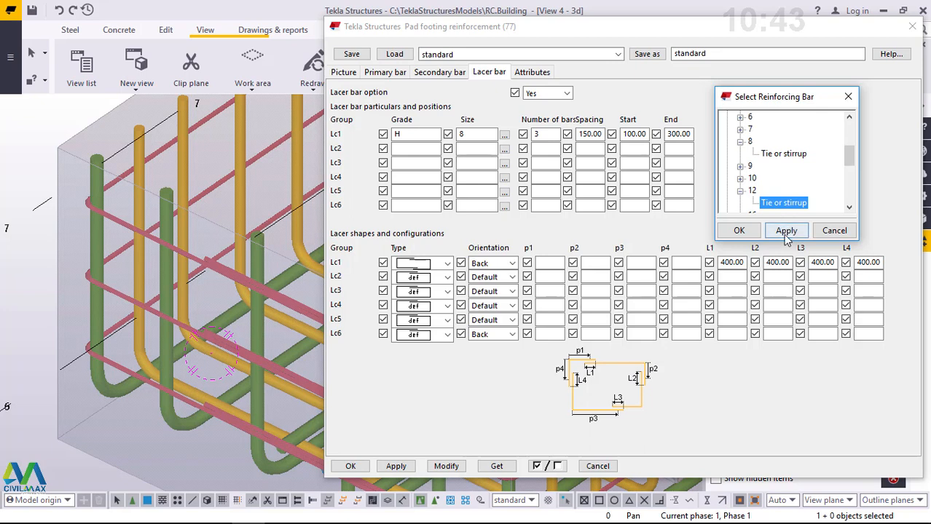
{"action": "left_click", "coordinate": [738, 231]}
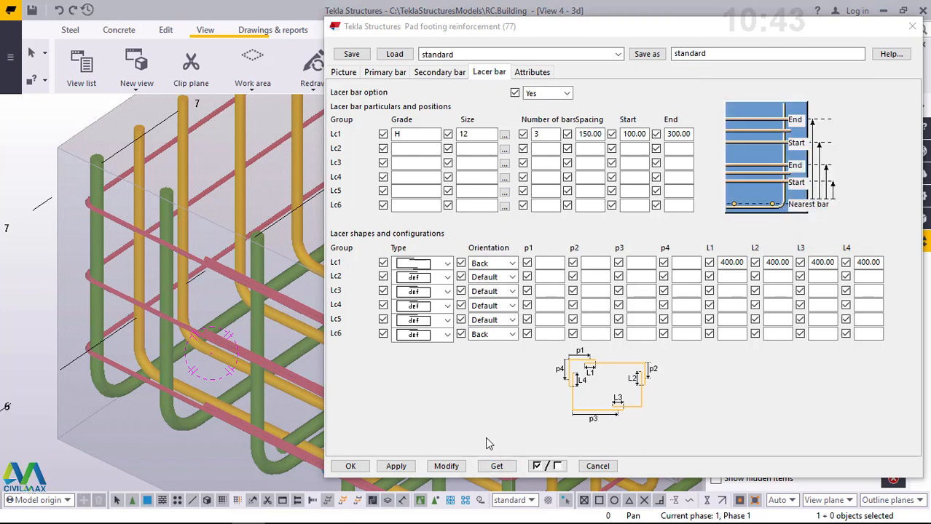
{"action": "left_click", "coordinate": [447, 467]}
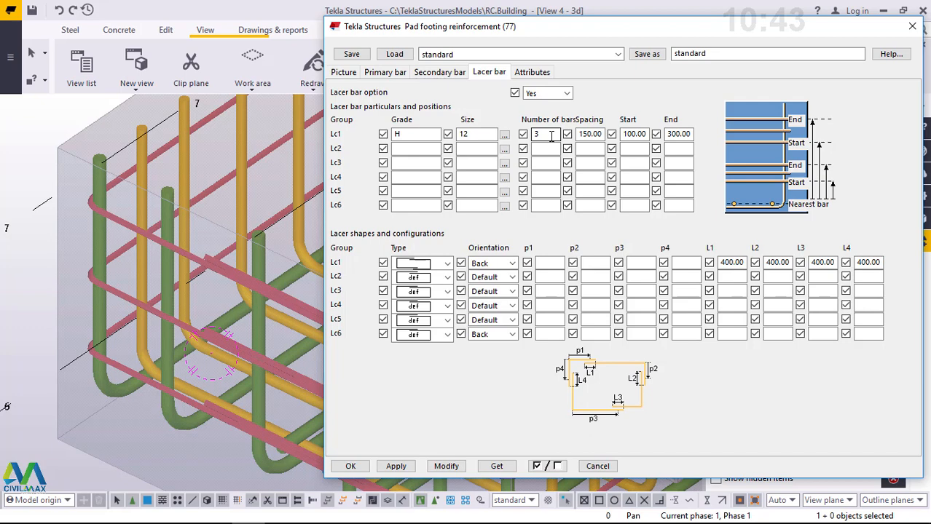
- Try 2 as the number of Lc1 lacer bars in the footing, and set it back to 3
{"action": "double_click", "coordinate": [536, 134]}
{"action": "type", "text": "2"}
{"action": "left_click", "coordinate": [448, 467]}
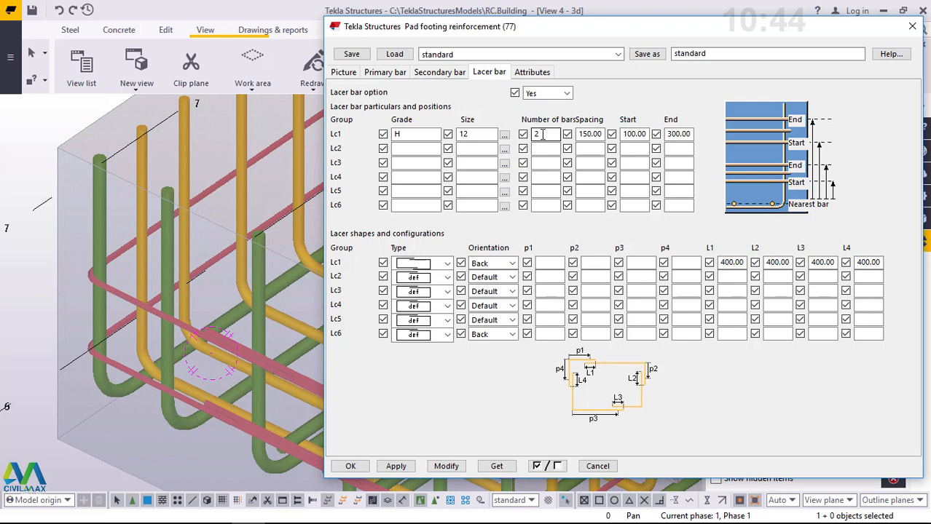
{"action": "double_click", "coordinate": [536, 133]}
{"action": "type", "text": "3"}
{"action": "left_click", "coordinate": [447, 466]}
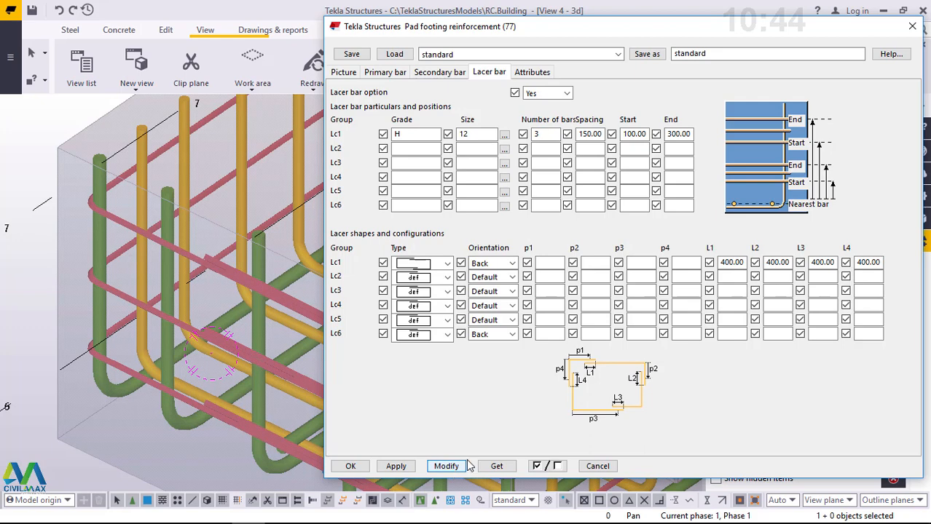
- Review the Lc1 lacer bars' spacing, start and end values, and apply the lacer bar settings to the footing reinforcement
{"action": "left_click_drag", "start_coordinate": [602, 134], "coordinate": [582, 134]}
{"action": "left_click_drag", "start_coordinate": [646, 134], "coordinate": [622, 134]}
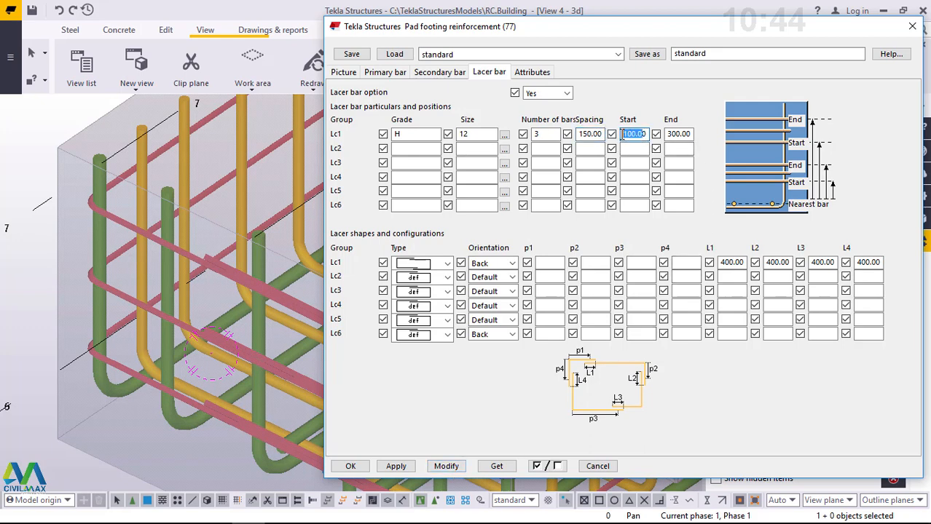
{"action": "left_click_drag", "start_coordinate": [691, 134], "coordinate": [668, 133]}
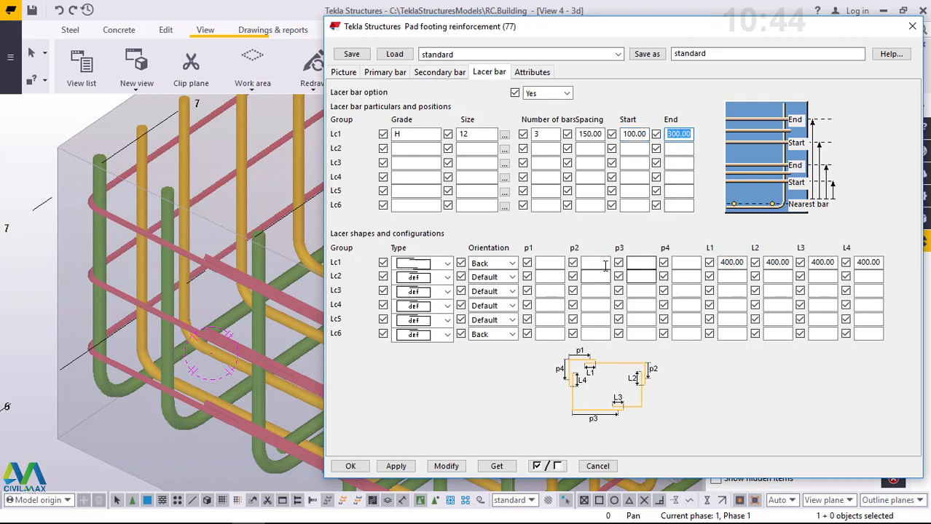
{"action": "left_click", "coordinate": [596, 134]}
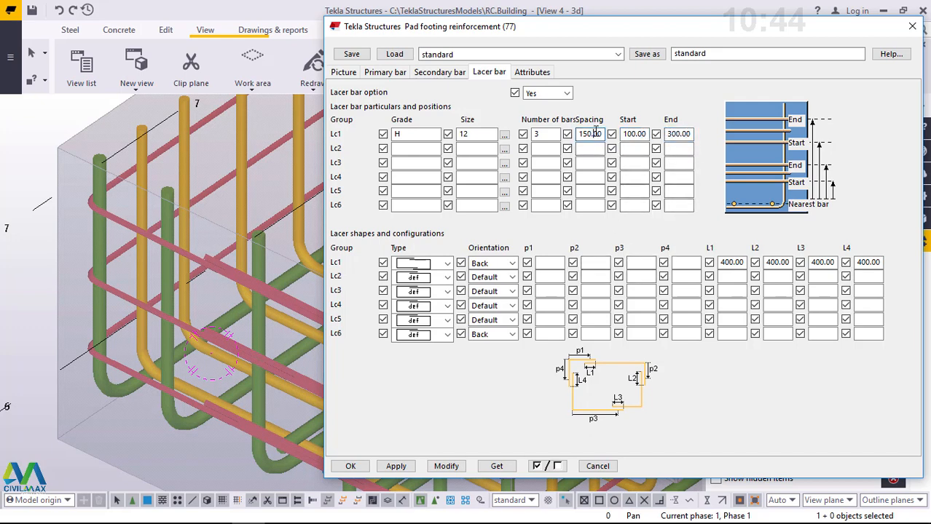
{"action": "left_click", "coordinate": [447, 469]}
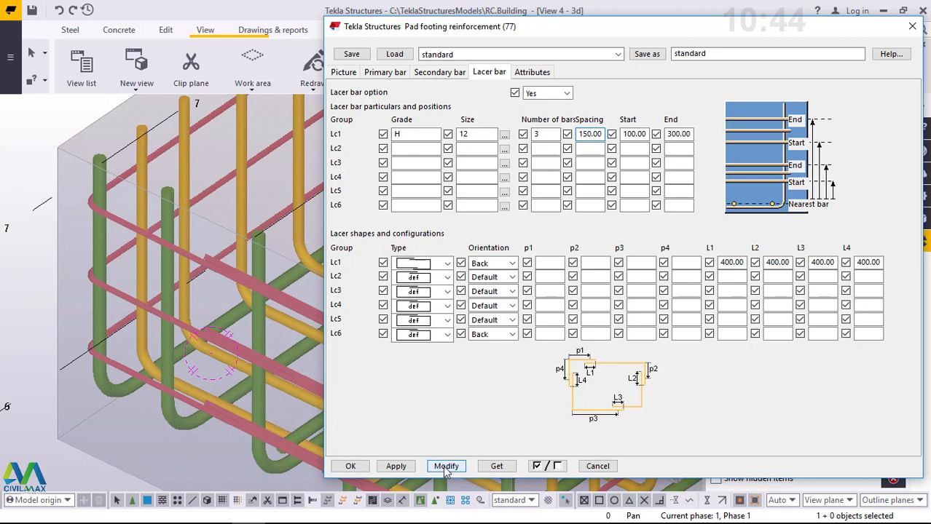
{"action": "left_click", "coordinate": [408, 467]}
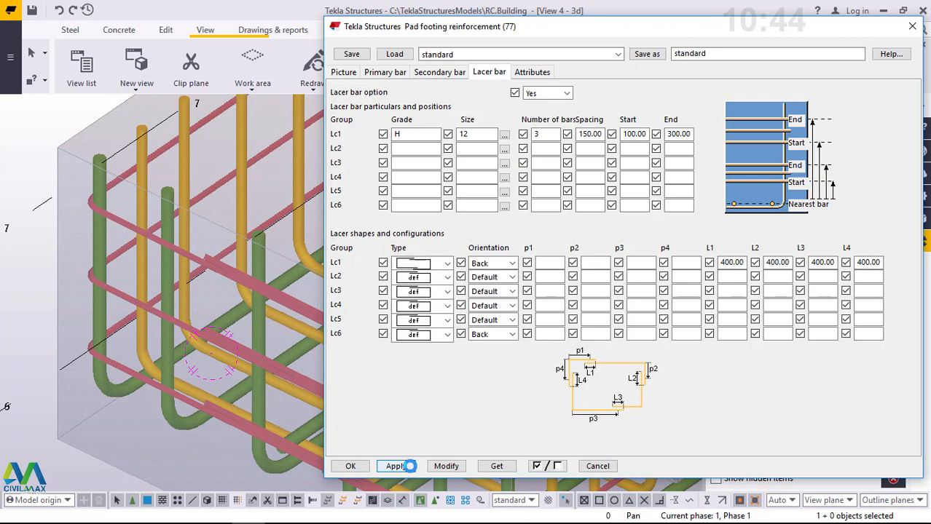
- Review the secondary bar, primary bar and section cover settings, and accept the pad footing reinforcement settings
{"action": "scroll", "coordinate": [116, 270], "scroll_direction": "down", "scroll_amount": 5}
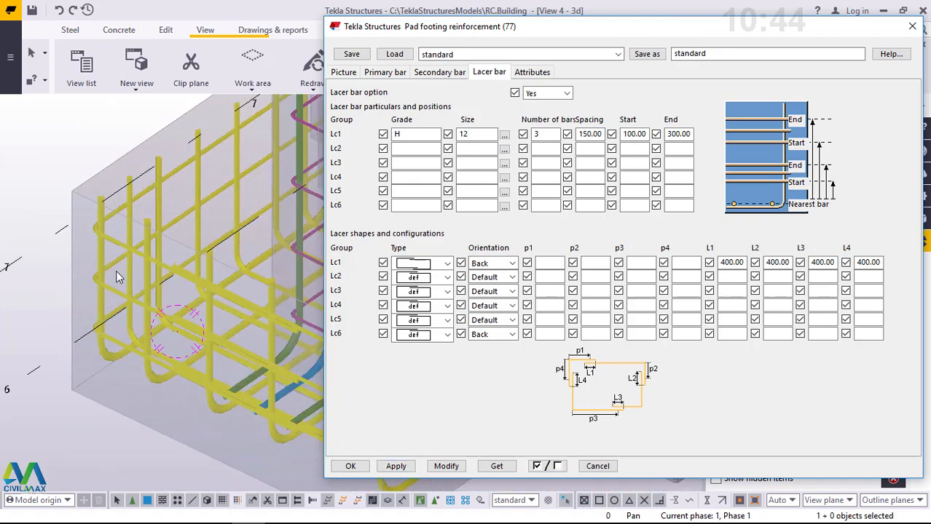
{"action": "left_click", "coordinate": [437, 73]}
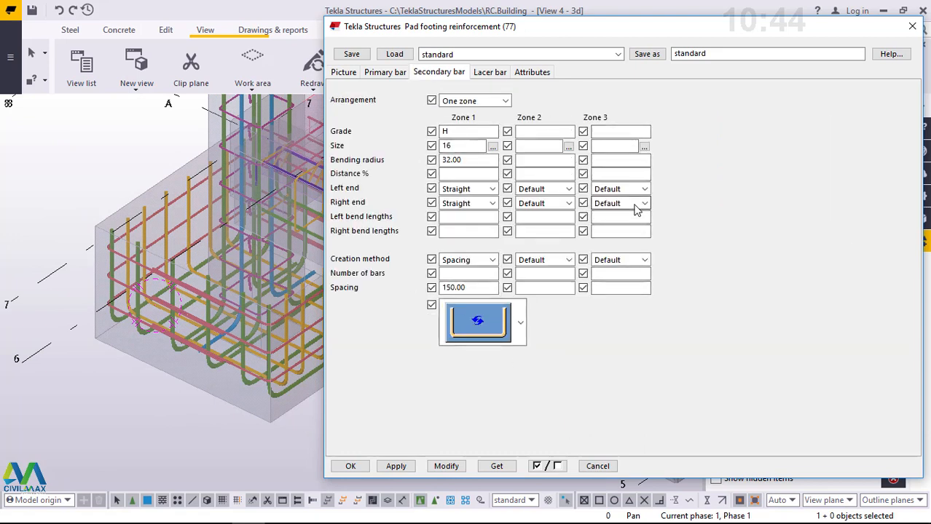
{"action": "left_click", "coordinate": [384, 72]}
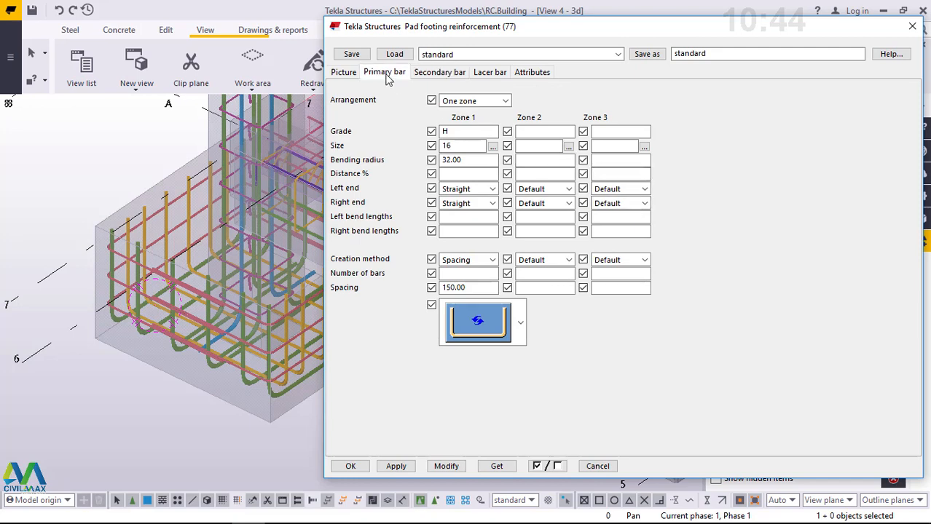
{"action": "left_click", "coordinate": [343, 73]}
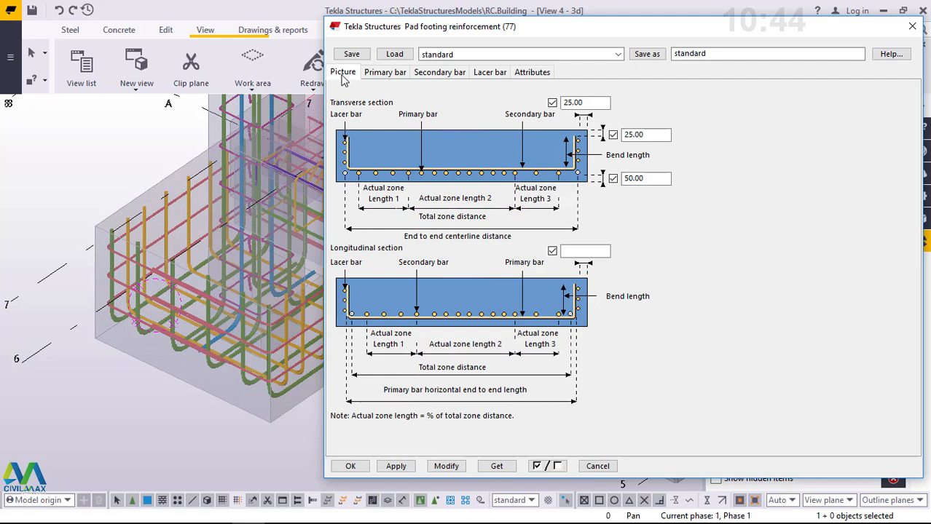
{"action": "left_click", "coordinate": [353, 467]}
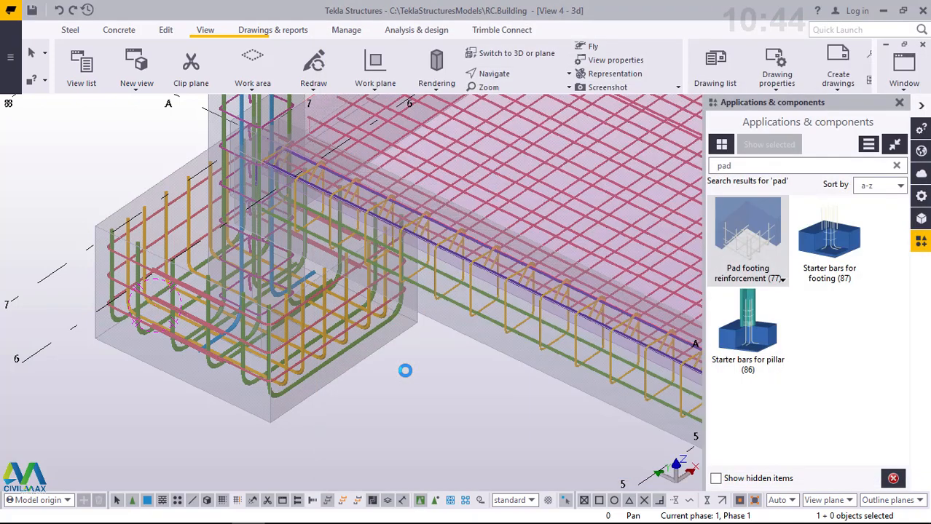
- Try to apply the pad footing reinforcement component to the corner footing near grids A and 7
{"action": "left_click", "coordinate": [778, 239]}
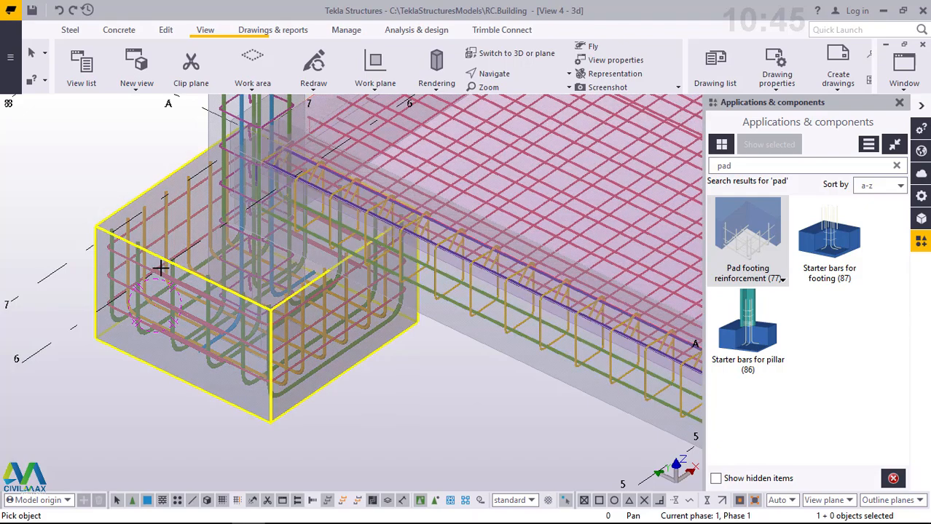
{"action": "scroll", "coordinate": [161, 266], "scroll_direction": "down", "scroll_amount": 6}
{"action": "scroll", "coordinate": [163, 264], "scroll_direction": "down", "scroll_amount": 3}
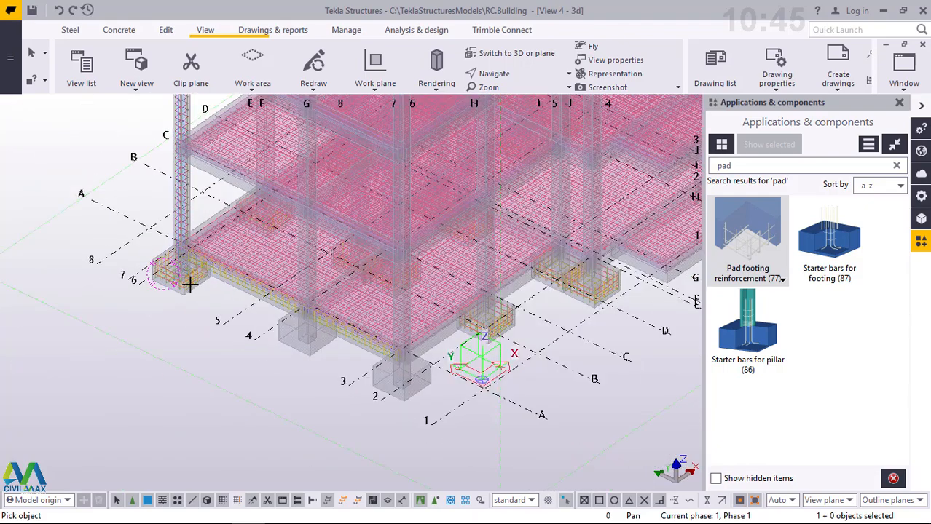
{"action": "scroll", "coordinate": [186, 282], "scroll_direction": "up", "scroll_amount": 5}
{"action": "scroll", "coordinate": [180, 279], "scroll_direction": "up", "scroll_amount": 5}
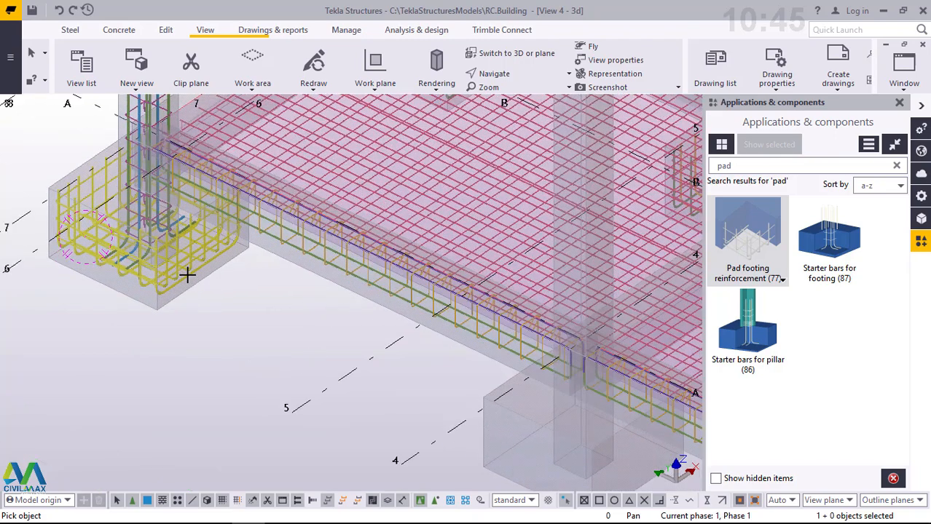
{"action": "scroll", "coordinate": [340, 280], "scroll_direction": "up", "scroll_amount": 1}
{"action": "scroll", "coordinate": [340, 280], "scroll_direction": "down", "scroll_amount": 2}
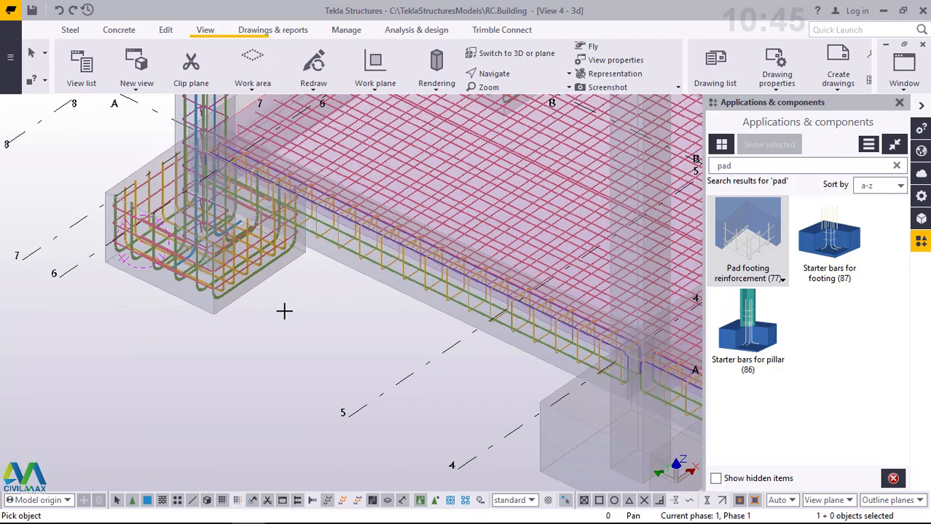
{"action": "scroll", "coordinate": [280, 308], "scroll_direction": "down", "scroll_amount": 3}
{"action": "left_click", "coordinate": [222, 284]}
- Examine the pad footing reinforcement along the building's front row of footings, and leave the component command
{"action": "scroll", "coordinate": [223, 284], "scroll_direction": "down", "scroll_amount": 1}
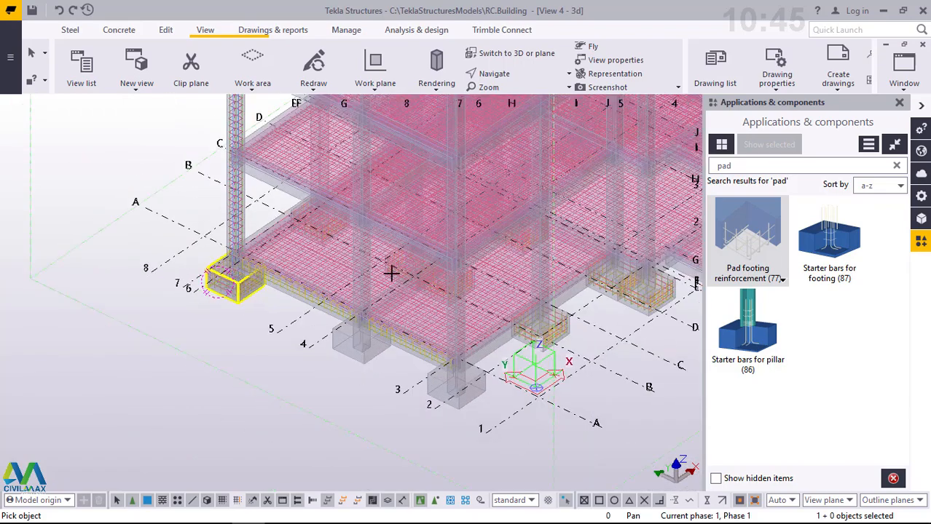
{"action": "left_click", "coordinate": [471, 263]}
{"action": "middle_click_drag", "start_coordinate": [438, 254], "coordinate": [176, 228], "text": "ctrl"}
{"action": "scroll", "coordinate": [168, 228], "scroll_direction": "down", "scroll_amount": 2}
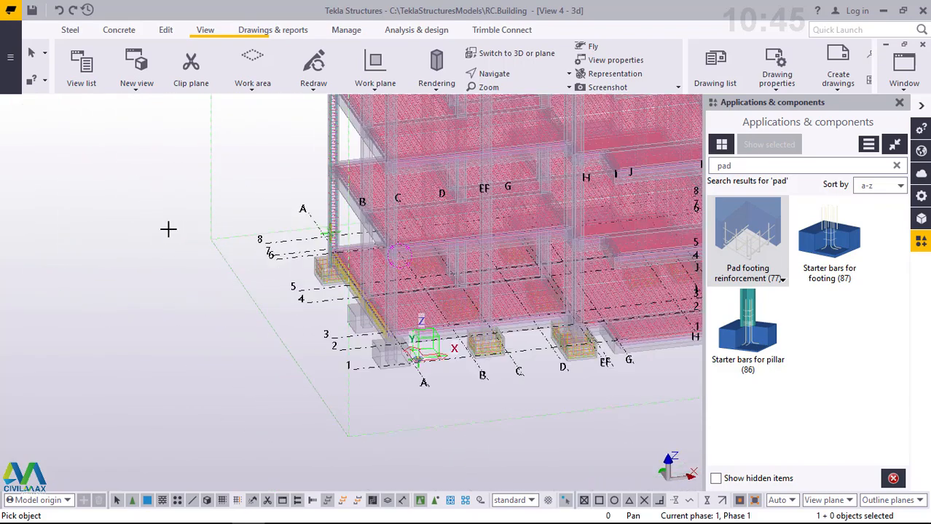
{"action": "scroll", "coordinate": [169, 226], "scroll_direction": "down", "scroll_amount": 1}
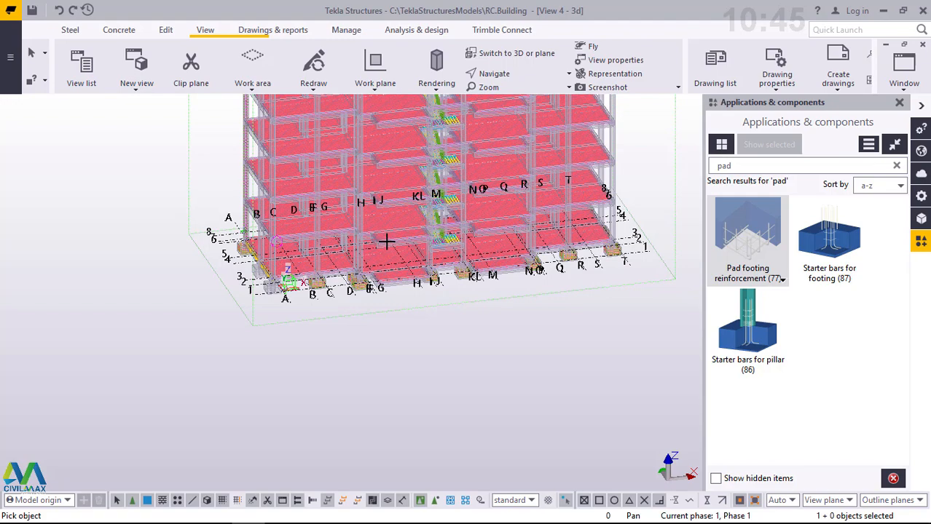
{"action": "scroll", "coordinate": [386, 241], "scroll_direction": "up", "scroll_amount": 4}
{"action": "middle_click_drag", "start_coordinate": [466, 254], "coordinate": [480, 284], "text": "ctrl"}
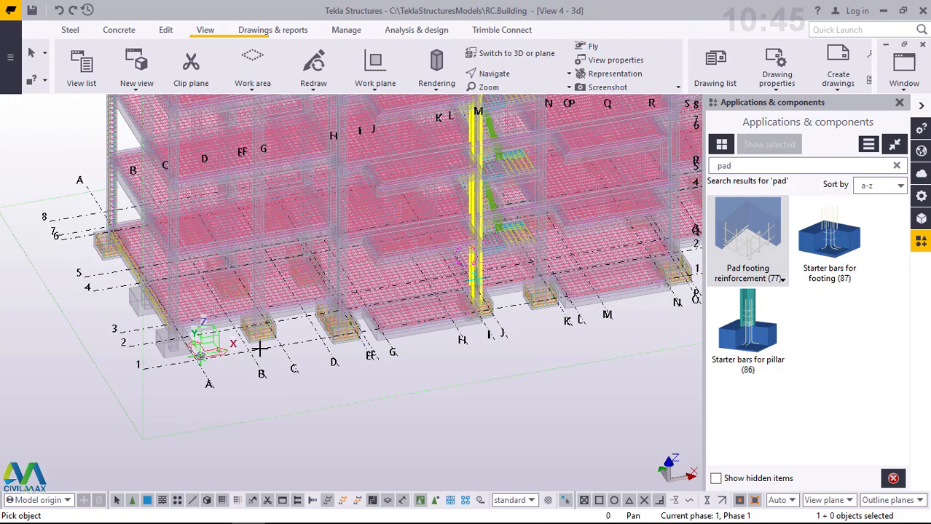
{"action": "scroll", "coordinate": [259, 349], "scroll_direction": "up", "scroll_amount": 6}
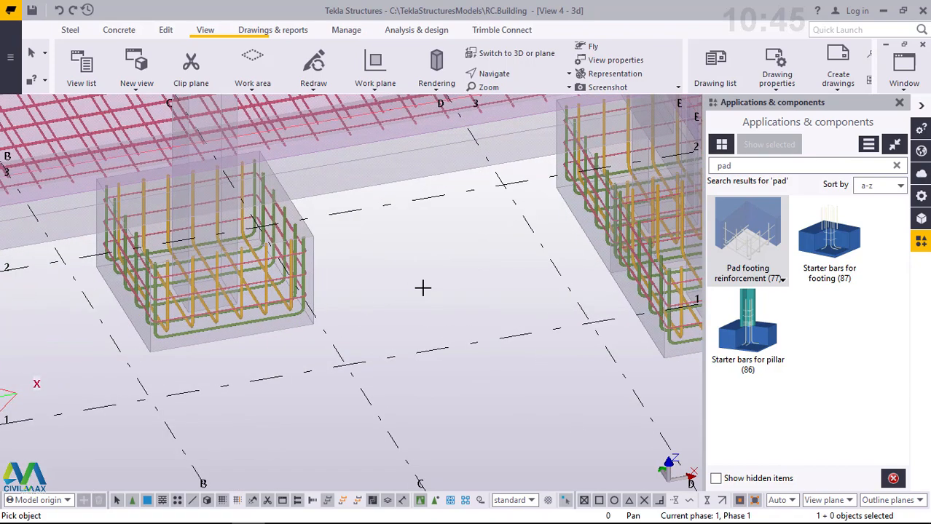
{"action": "right_click", "coordinate": [362, 248]}
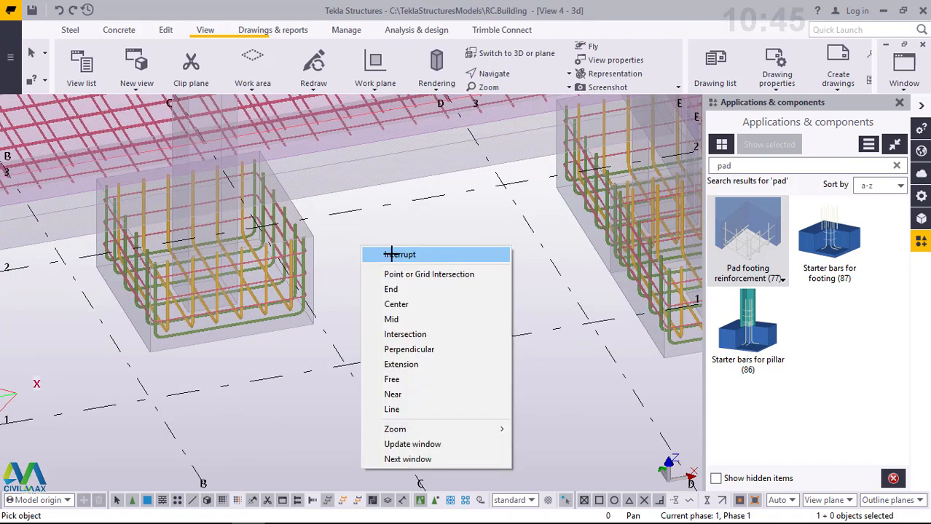
{"action": "left_click", "coordinate": [391, 254]}
{"action": "scroll", "coordinate": [391, 256], "scroll_direction": "down", "scroll_amount": 5}
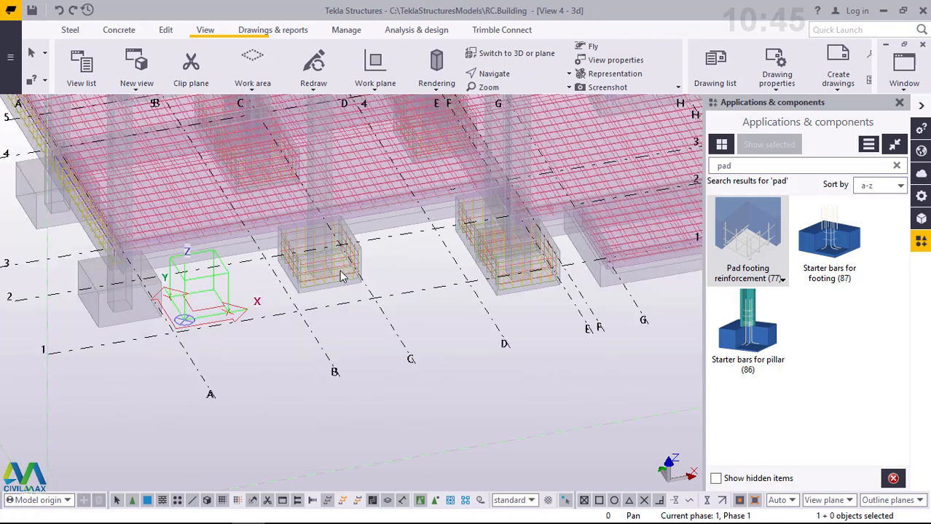
{"action": "scroll", "coordinate": [339, 276], "scroll_direction": "up", "scroll_amount": 3}
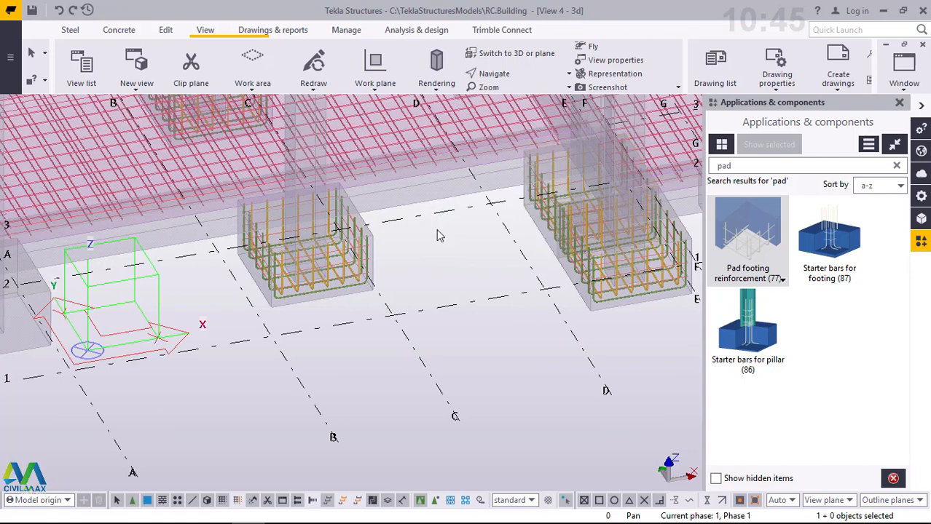
{"action": "scroll", "coordinate": [440, 239], "scroll_direction": "down", "scroll_amount": 5}
{"action": "scroll", "coordinate": [466, 197], "scroll_direction": "up", "scroll_amount": 4}
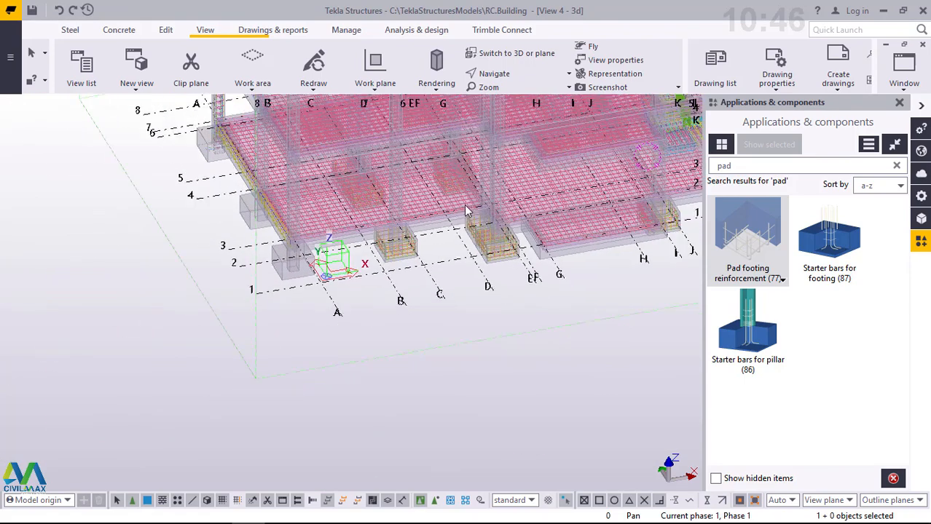
- Undo the pad footing reinforcements applied to the other footings between grids A and T
{"action": "left_click", "coordinate": [62, 11]}
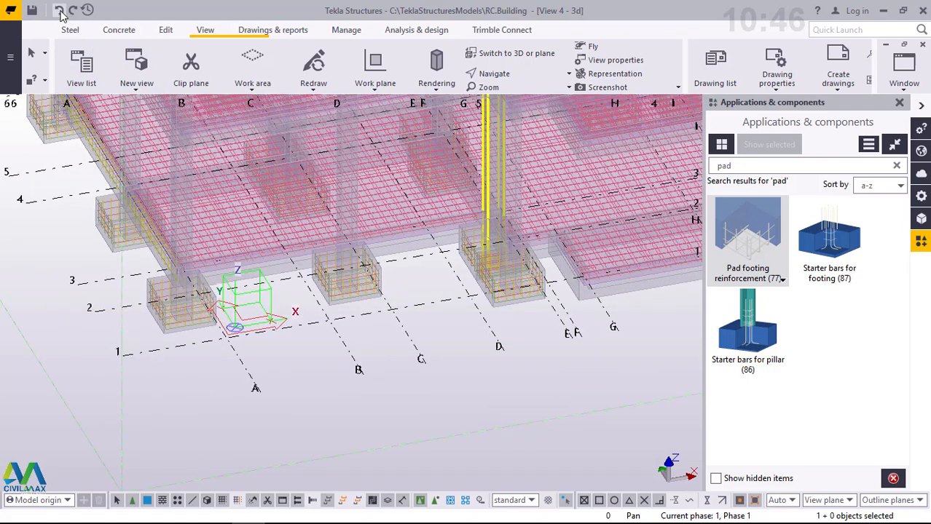
{"action": "left_click", "coordinate": [62, 11]}
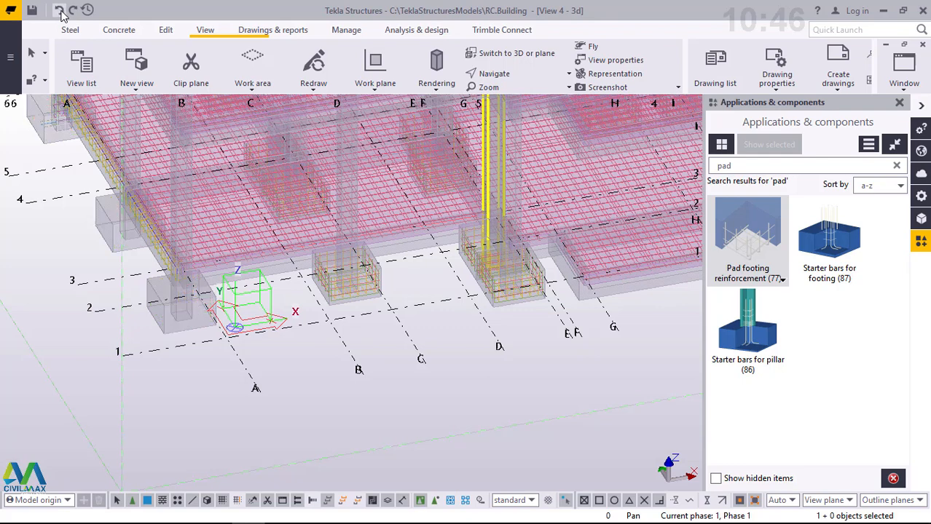
{"action": "left_click", "coordinate": [61, 11]}
{"action": "left_click", "coordinate": [61, 11]}
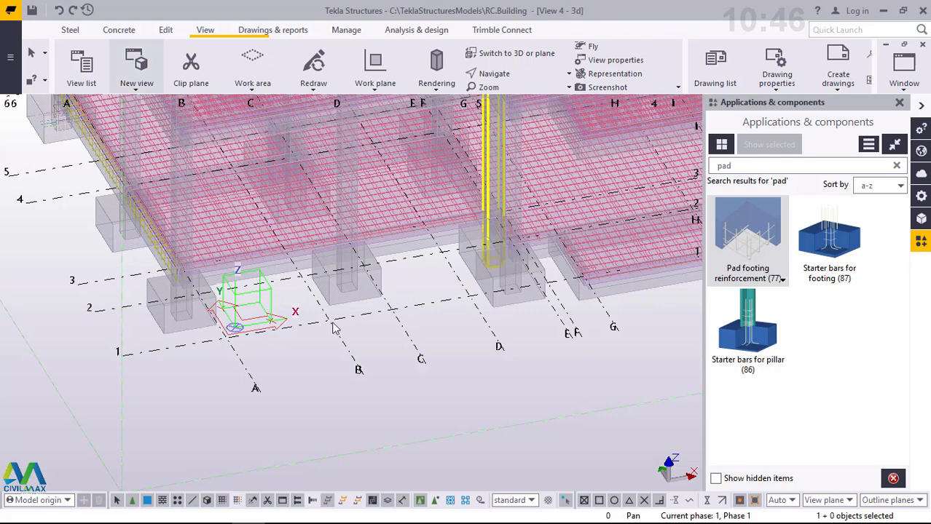
{"action": "scroll", "coordinate": [342, 364], "scroll_direction": "down", "scroll_amount": 2}
{"action": "scroll", "coordinate": [215, 275], "scroll_direction": "down", "scroll_amount": 2}
{"action": "scroll", "coordinate": [213, 275], "scroll_direction": "down", "scroll_amount": 2}
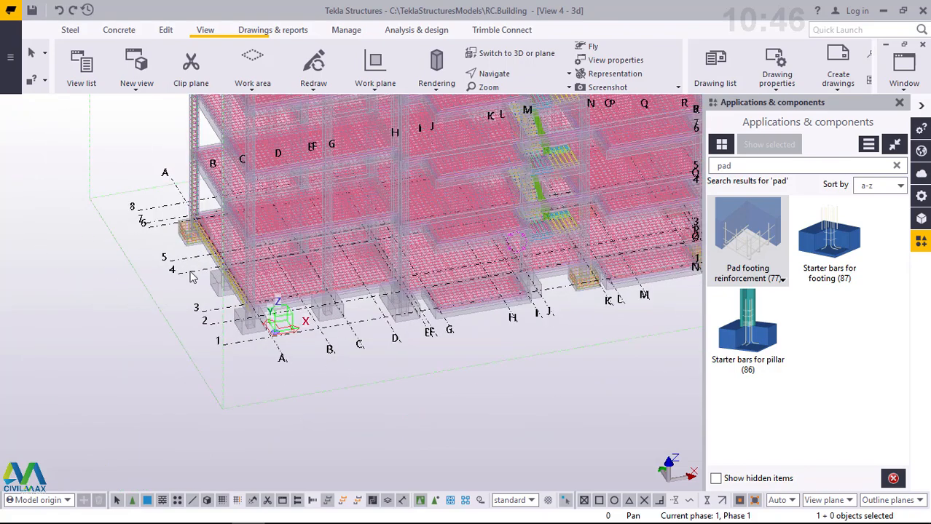
{"action": "scroll", "coordinate": [203, 144], "scroll_direction": "down", "scroll_amount": 1}
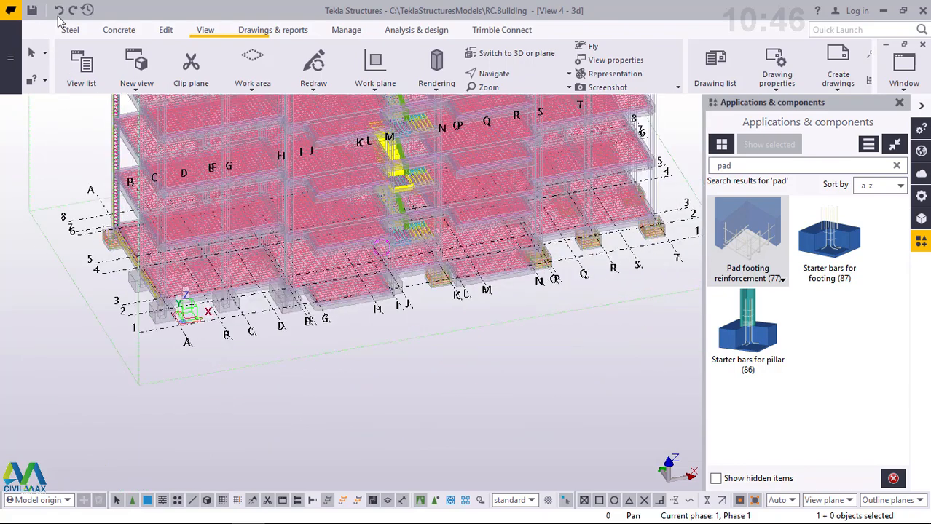
{"action": "left_click", "coordinate": [60, 13]}
{"action": "left_click", "coordinate": [60, 13]}
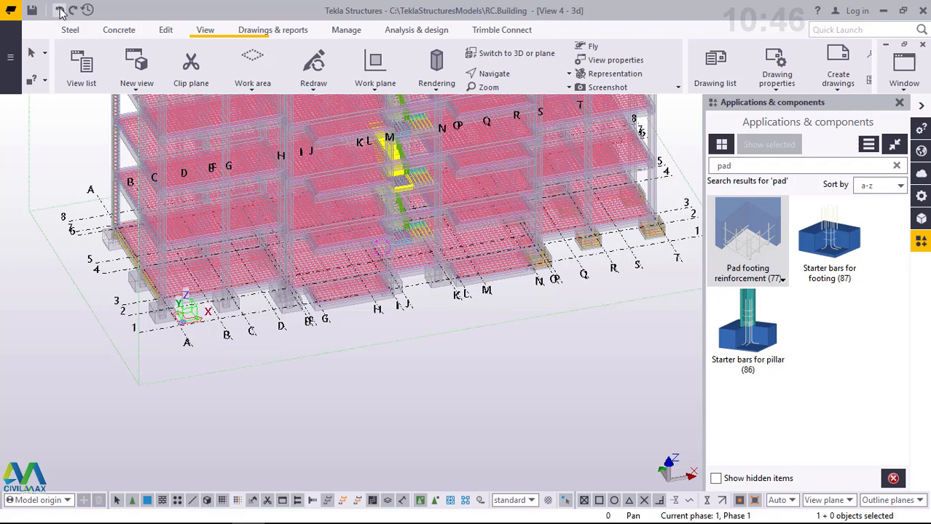
{"action": "left_click", "coordinate": [60, 12]}
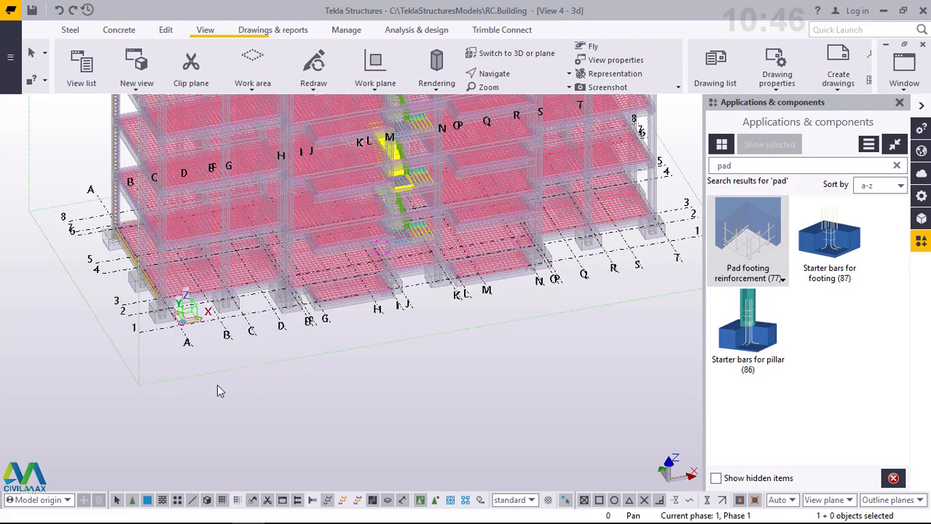
- Examine the building's pad footings from several angles, from grid A across to grid T
{"action": "scroll", "coordinate": [149, 306], "scroll_direction": "up", "scroll_amount": 6}
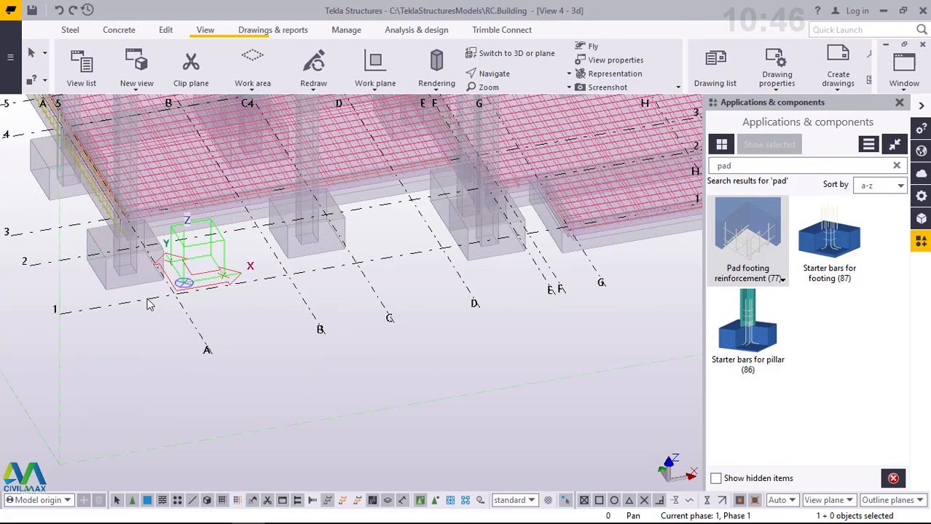
{"action": "middle_click_drag", "start_coordinate": [158, 276], "coordinate": [198, 195], "text": "ctrl"}
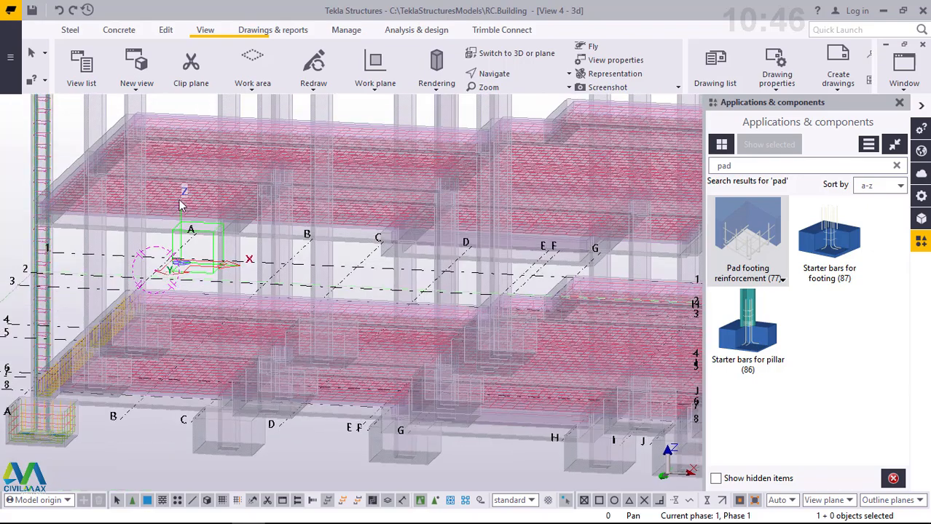
{"action": "scroll", "coordinate": [182, 206], "scroll_direction": "down", "scroll_amount": 5}
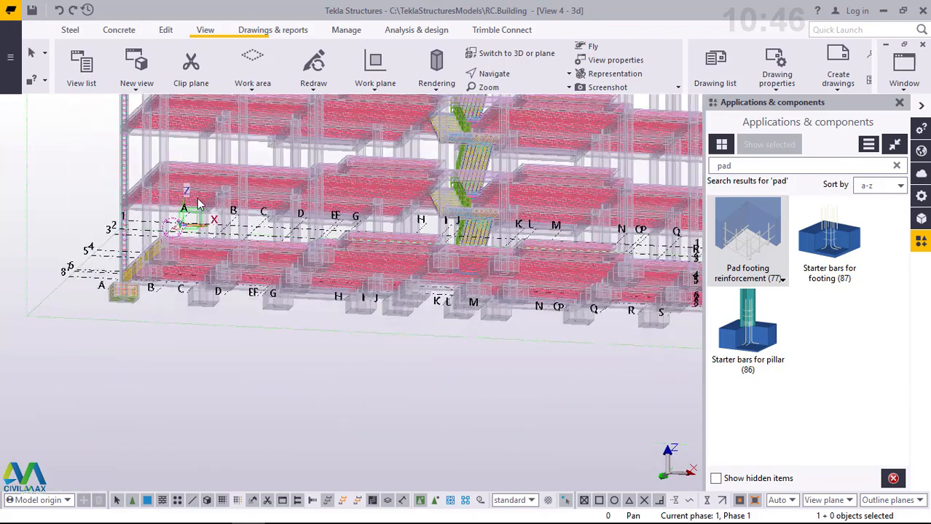
{"action": "scroll", "coordinate": [666, 302], "scroll_direction": "up", "scroll_amount": 3}
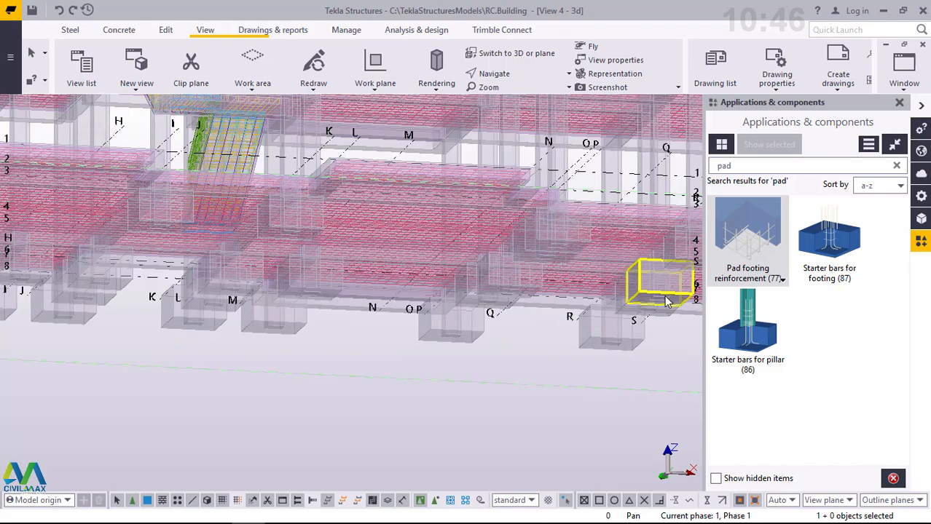
{"action": "scroll", "coordinate": [665, 295], "scroll_direction": "up", "scroll_amount": 4}
{"action": "scroll", "coordinate": [561, 275], "scroll_direction": "down", "scroll_amount": 4}
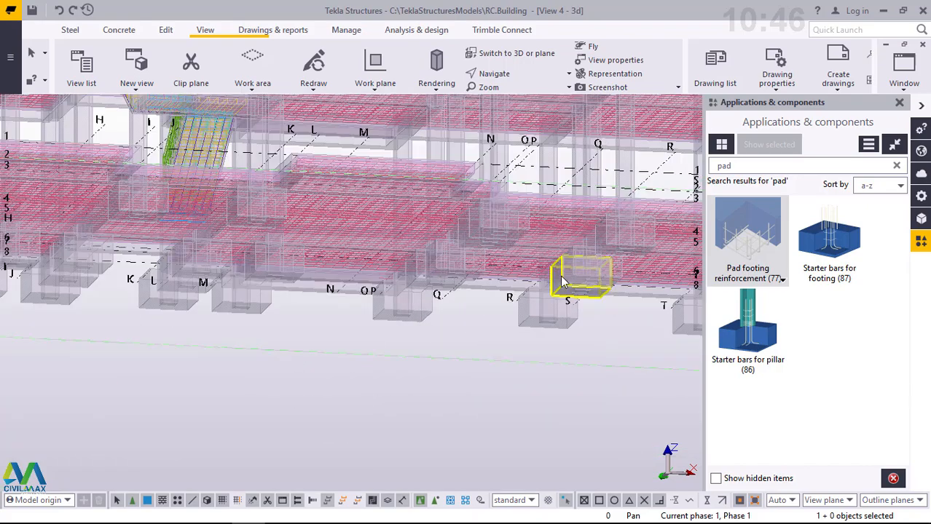
{"action": "scroll", "coordinate": [562, 283], "scroll_direction": "down", "scroll_amount": 3}
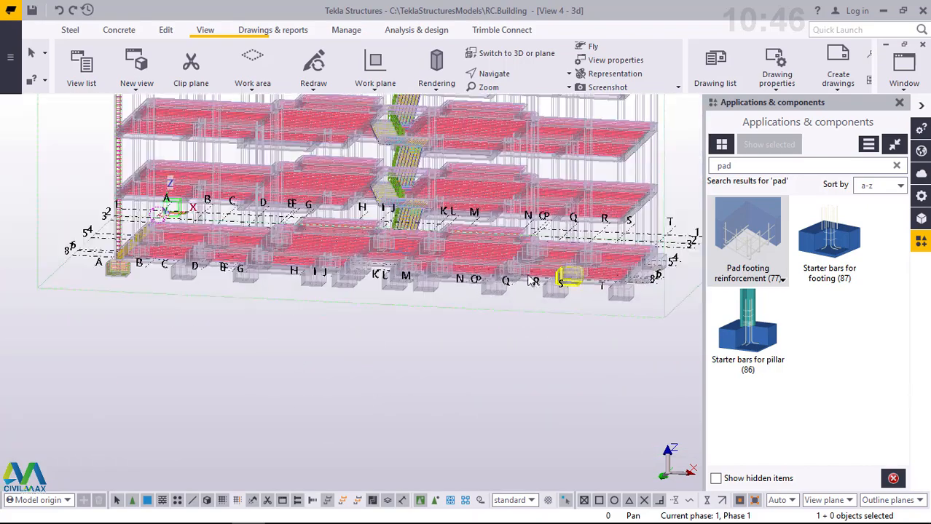
{"action": "scroll", "coordinate": [530, 281], "scroll_direction": "down", "scroll_amount": 2}
{"action": "middle_click_drag", "start_coordinate": [514, 288], "coordinate": [546, 301], "text": "ctrl"}
{"action": "scroll", "coordinate": [652, 275], "scroll_direction": "up", "scroll_amount": 3}
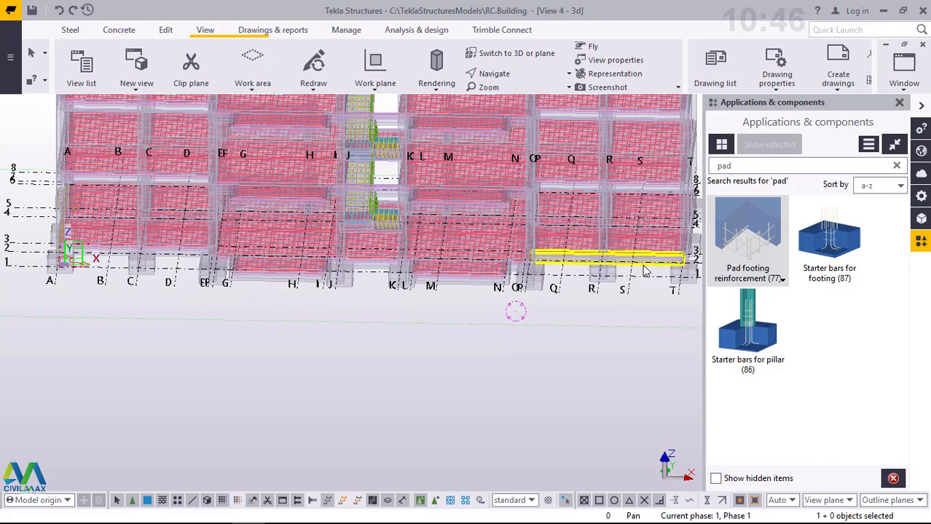
- Set the 3d view's rotation around both Z and X to 0 for a straight front elevation
{"action": "middle_click_drag", "start_coordinate": [591, 258], "coordinate": [578, 217], "text": "ctrl"}
{"action": "double_click", "coordinate": [465, 329]}
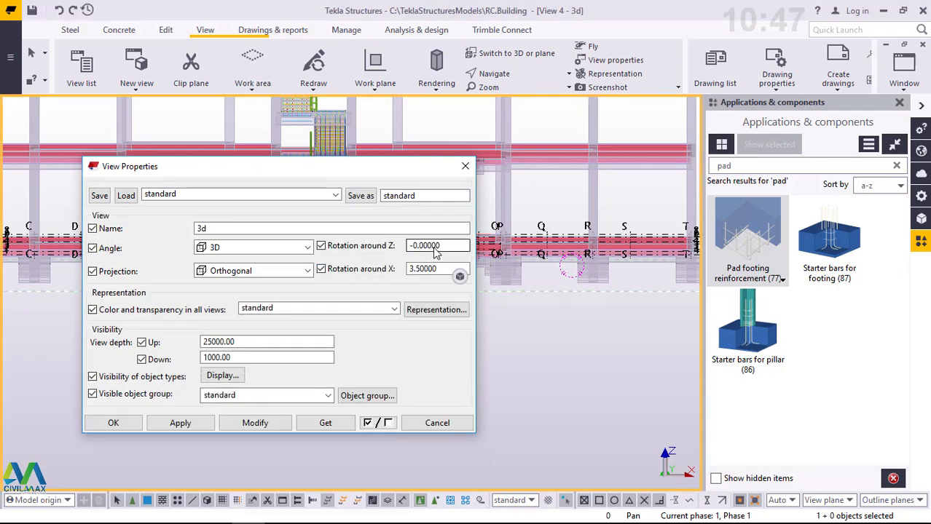
{"action": "left_click", "coordinate": [440, 268]}
{"action": "left_click_drag", "start_coordinate": [440, 269], "coordinate": [398, 279]}
{"action": "type", "text": "0"}
{"action": "left_click_drag", "start_coordinate": [441, 246], "coordinate": [408, 250]}
{"action": "type", "text": "0"}
{"action": "left_click", "coordinate": [263, 424]}
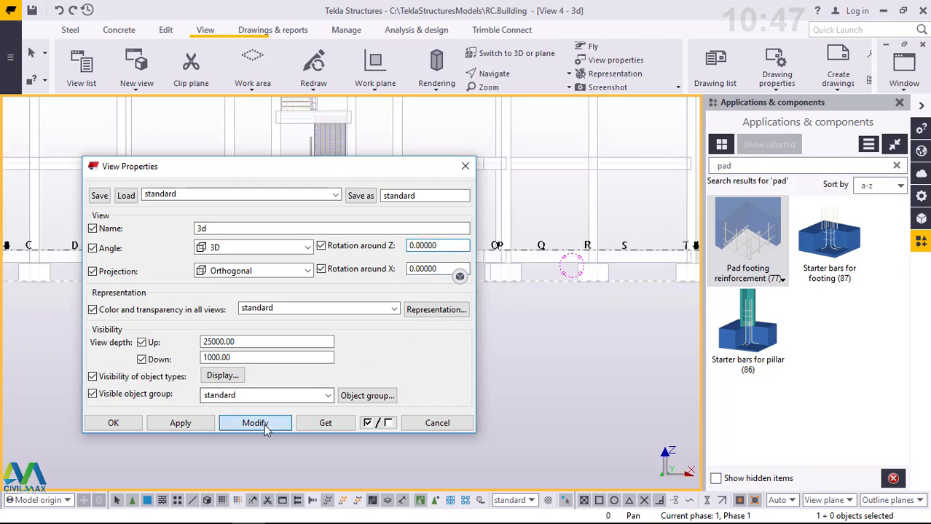
{"action": "left_click", "coordinate": [113, 423]}
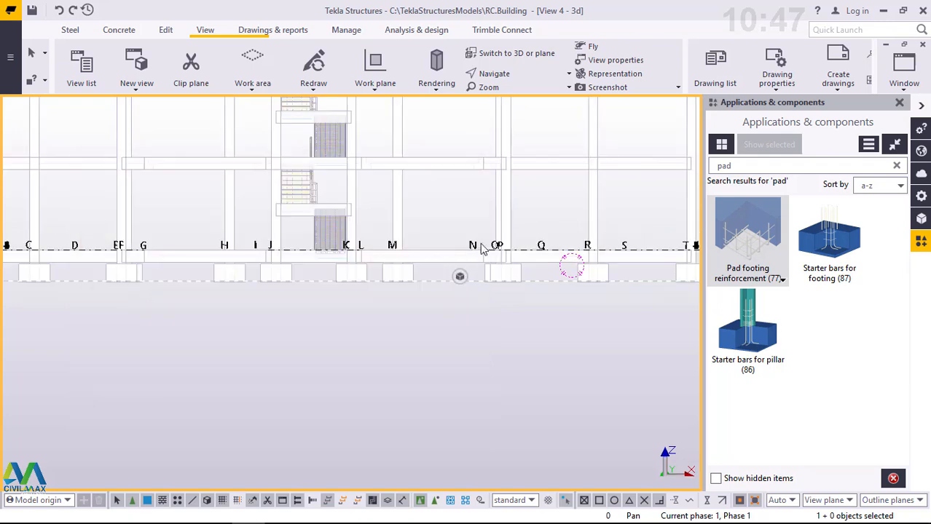
- Dismiss the floating 3d view settings toolbar that covers the row of footings
{"action": "scroll", "coordinate": [394, 297], "scroll_direction": "down", "scroll_amount": 3}
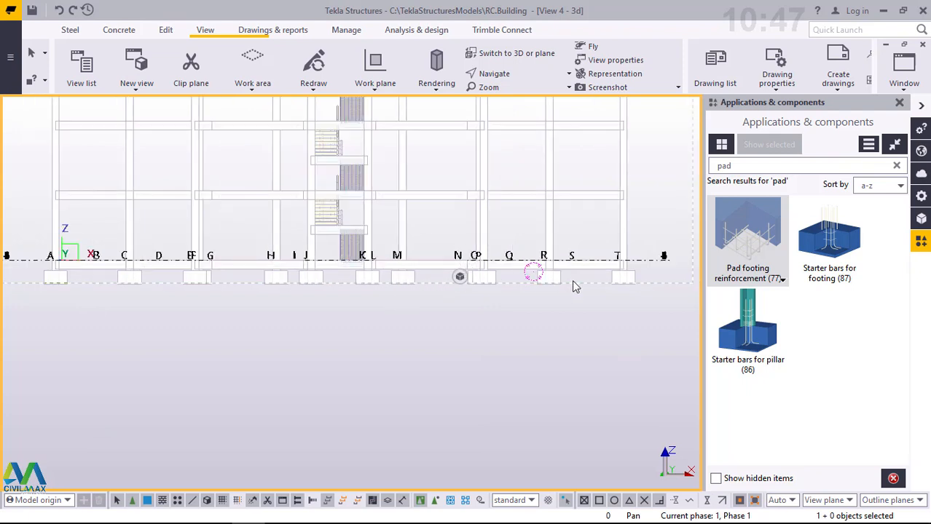
{"action": "mouse_move", "coordinate": [460, 284]}
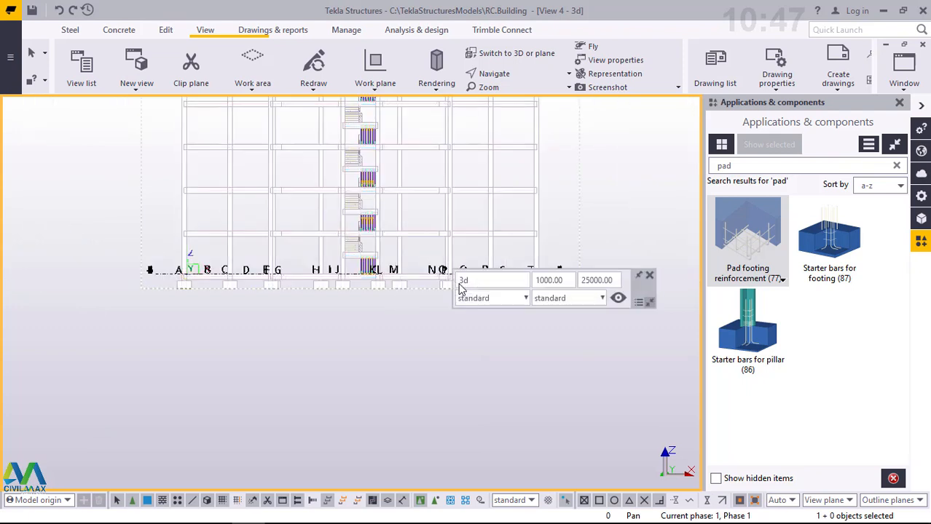
{"action": "left_click", "coordinate": [639, 275]}
- Display the parts as rendered and inspect the footings from grid T along the building's front
{"action": "scroll", "coordinate": [534, 292], "scroll_direction": "up", "scroll_amount": 5}
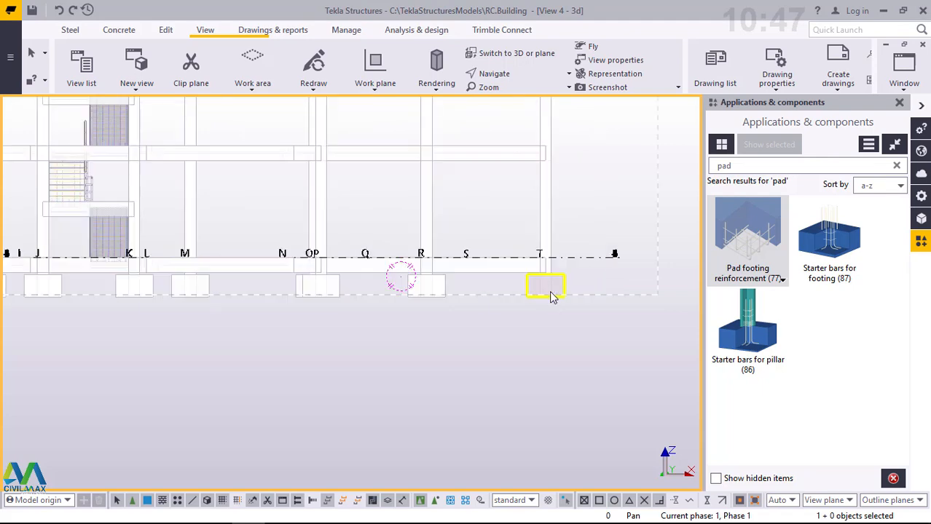
{"action": "scroll", "coordinate": [569, 297], "scroll_direction": "up", "scroll_amount": 6}
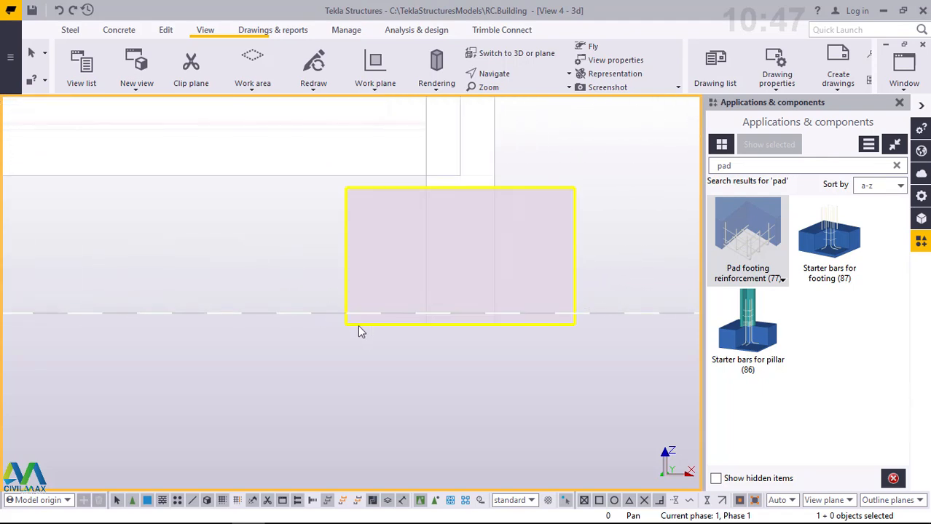
{"action": "left_click", "coordinate": [435, 86]}
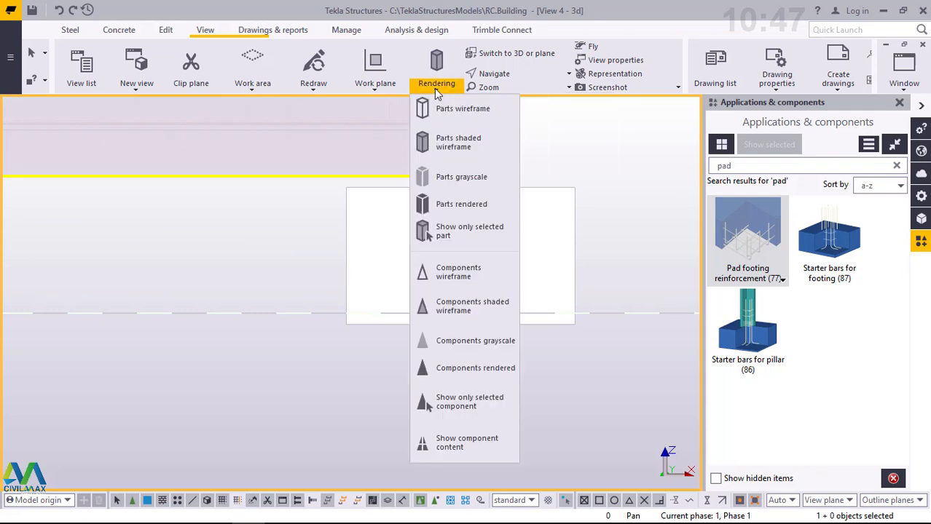
{"action": "left_click", "coordinate": [461, 207]}
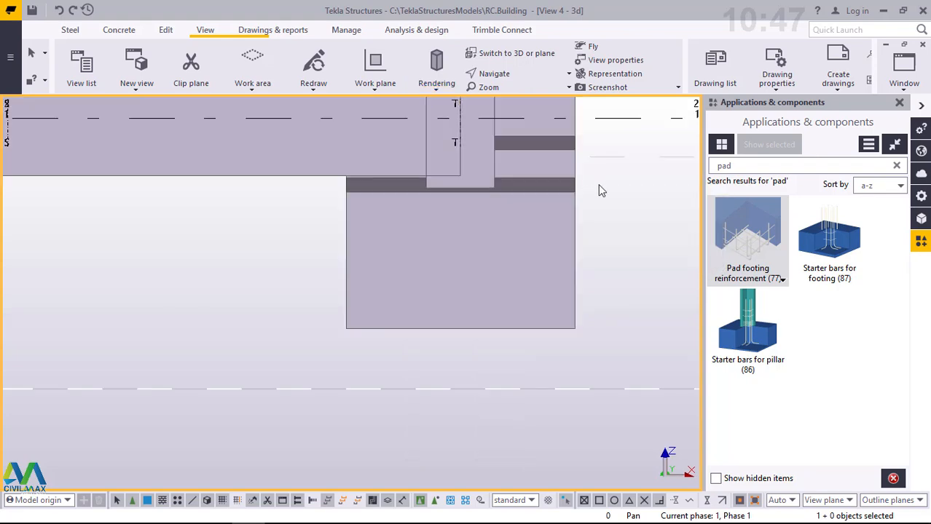
{"action": "scroll", "coordinate": [467, 317], "scroll_direction": "down", "scroll_amount": 3}
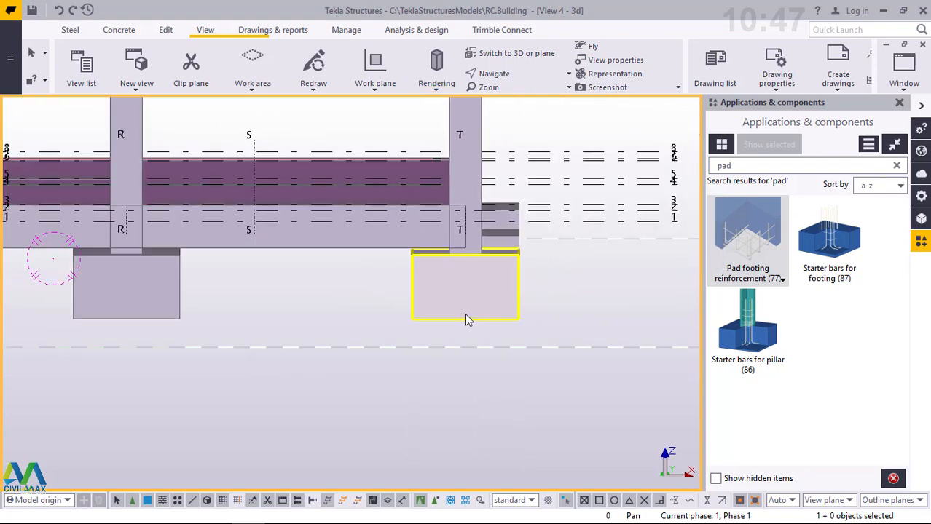
{"action": "scroll", "coordinate": [528, 295], "scroll_direction": "down", "scroll_amount": 5}
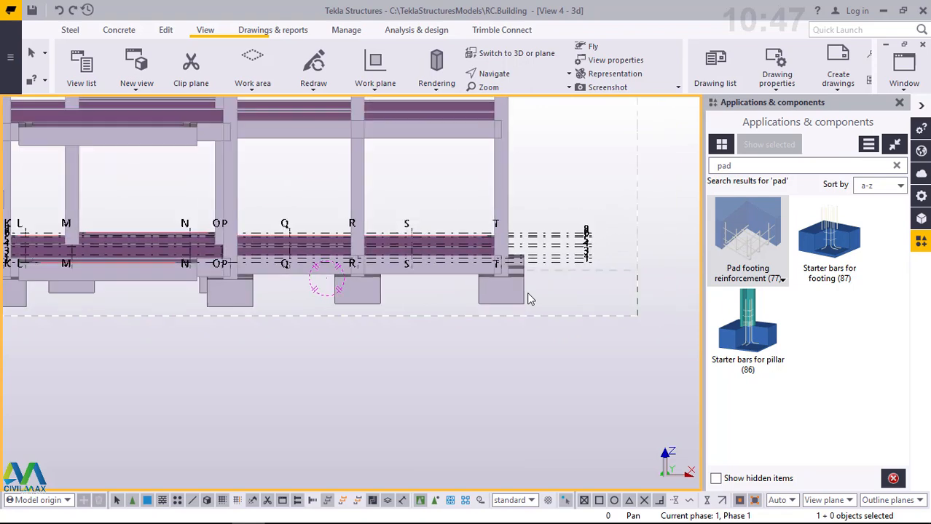
{"action": "scroll", "coordinate": [529, 299], "scroll_direction": "down", "scroll_amount": 3}
{"action": "scroll", "coordinate": [519, 295], "scroll_direction": "down", "scroll_amount": 2}
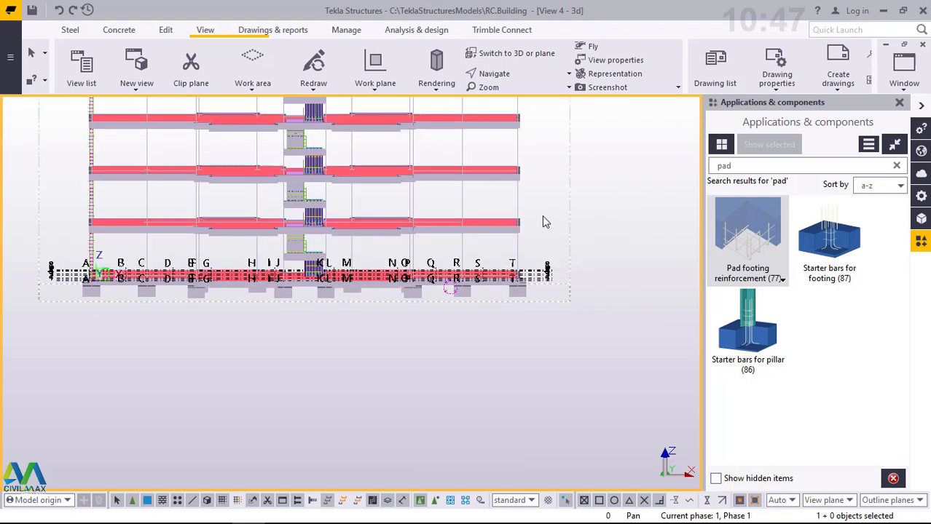
- Display the model parts as shaded wireframe and check the footings at grids R and T
{"action": "left_click", "coordinate": [436, 82]}
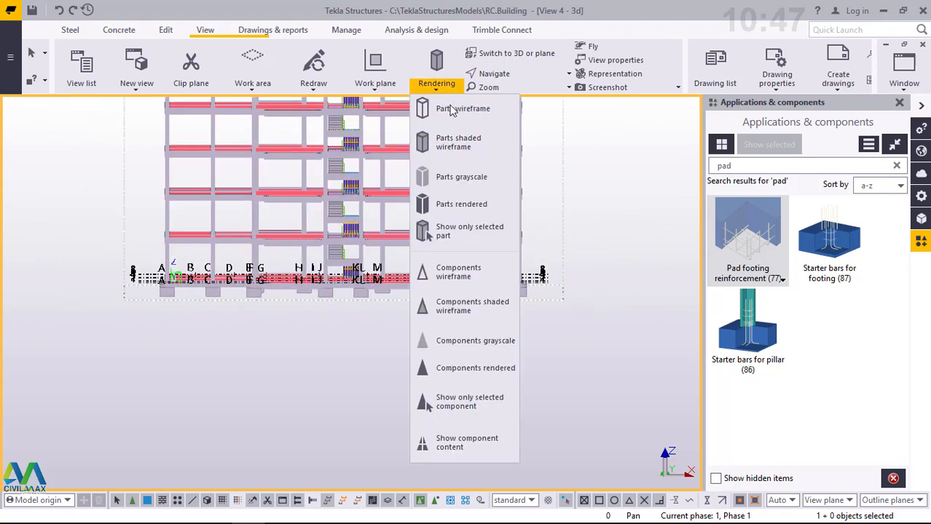
{"action": "left_click", "coordinate": [461, 149]}
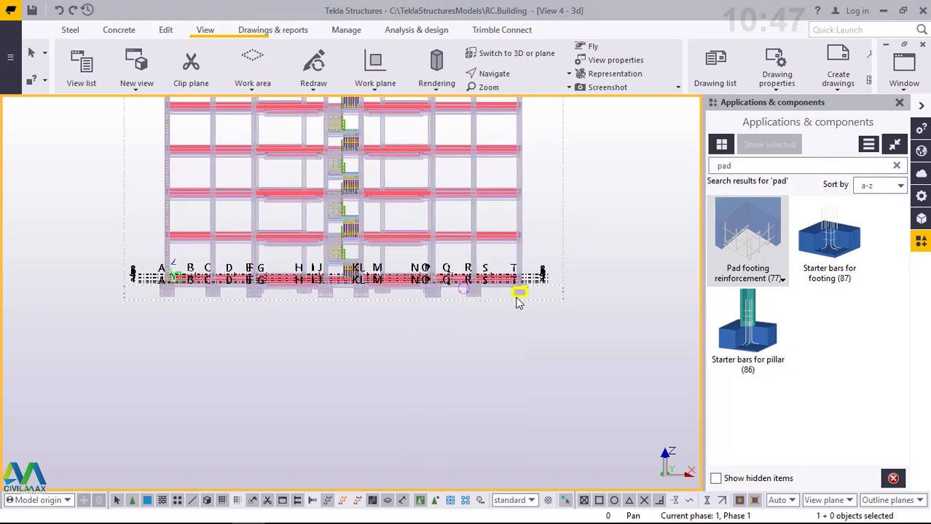
{"action": "scroll", "coordinate": [518, 298], "scroll_direction": "up", "scroll_amount": 2}
{"action": "scroll", "coordinate": [597, 227], "scroll_direction": "up", "scroll_amount": 5}
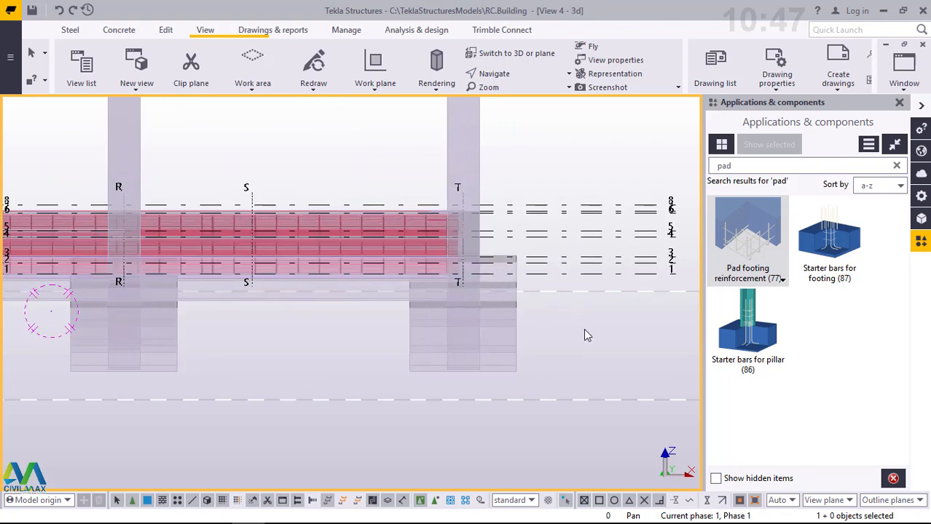
- Set the 3d view's rotation around Z to 90 for a straight side elevation
{"action": "double_click", "coordinate": [541, 122]}
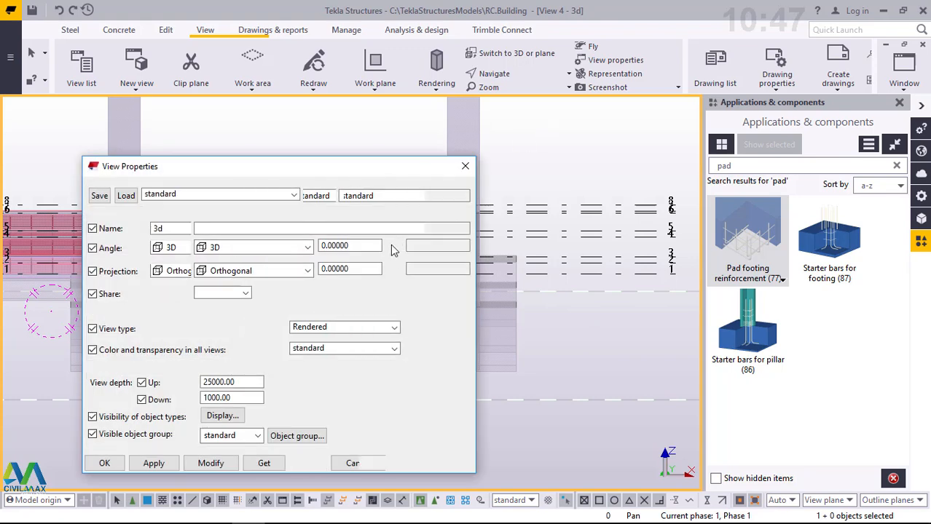
{"action": "left_click_drag", "start_coordinate": [445, 248], "coordinate": [408, 247]}
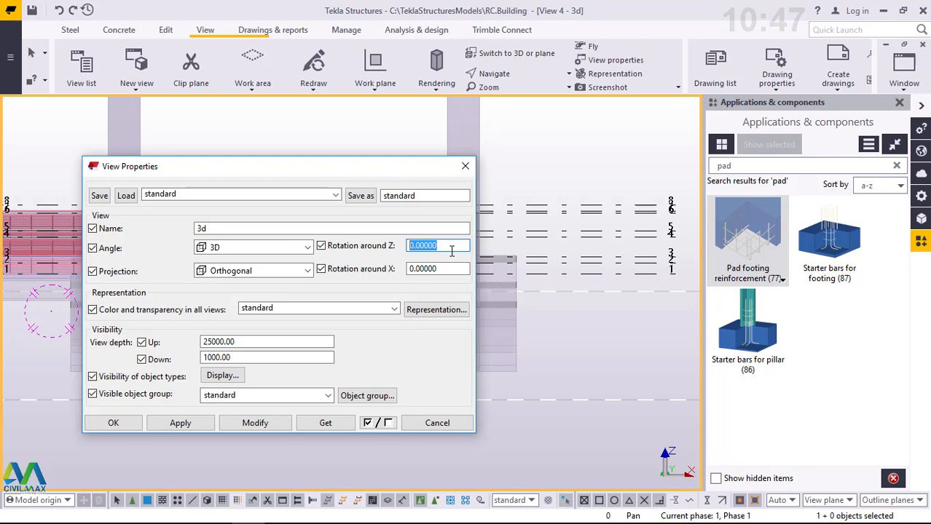
{"action": "type", "text": "90"}
{"action": "left_click", "coordinate": [446, 268]}
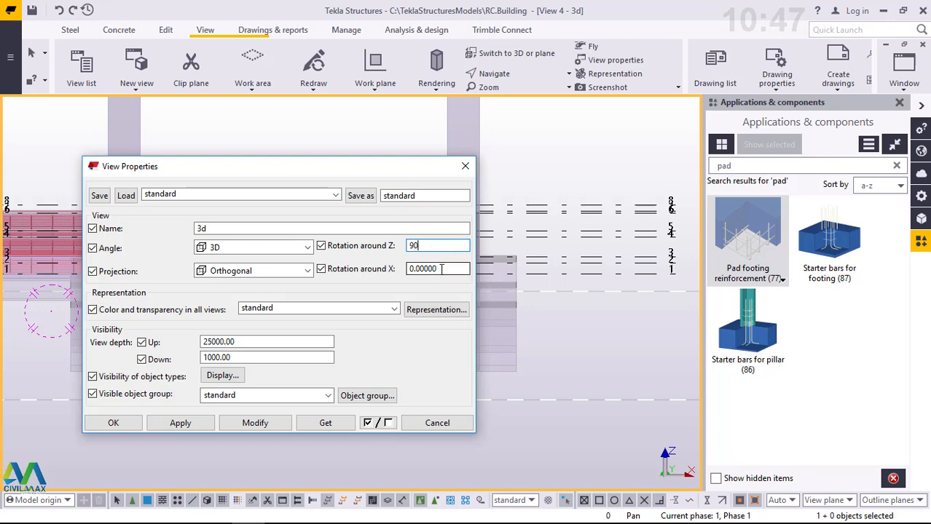
{"action": "left_click", "coordinate": [254, 422]}
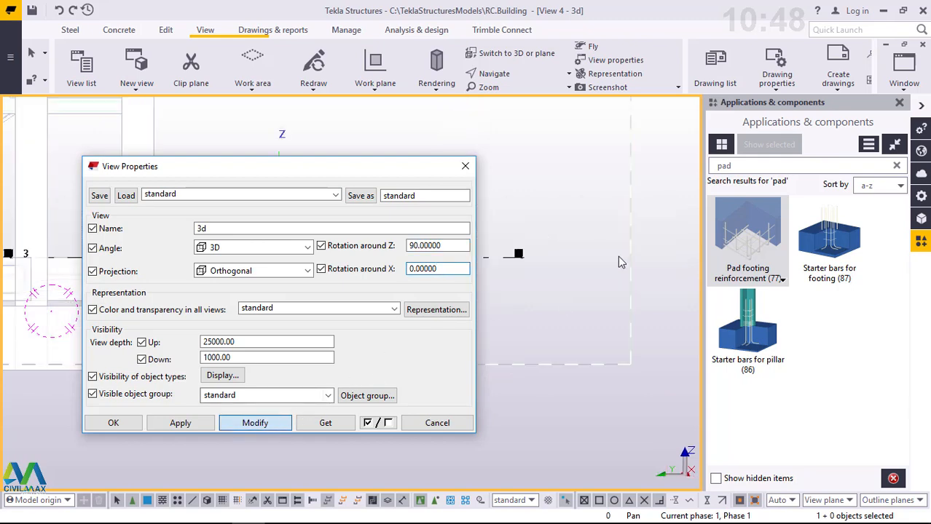
{"action": "left_click", "coordinate": [101, 423]}
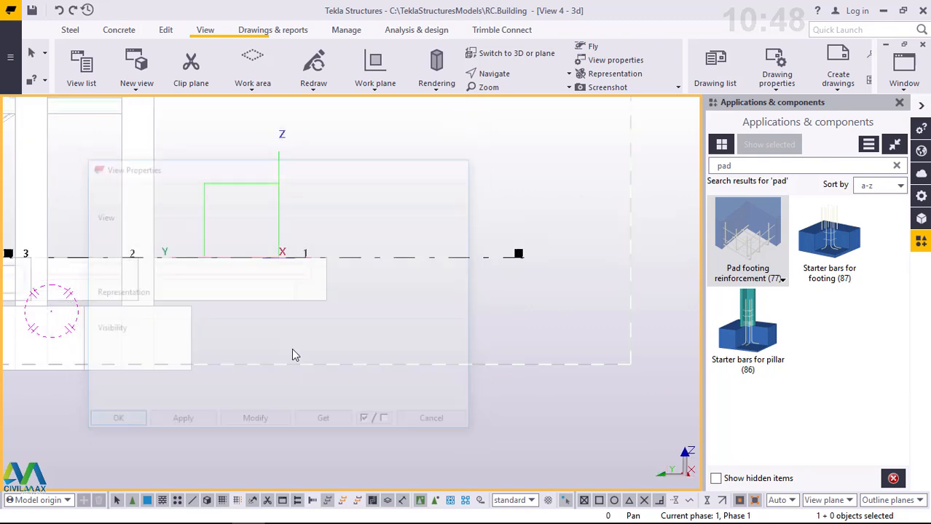
- Examine the pad footings between grids 1 and 8 in the side elevation to find those without reinforcement
{"action": "scroll", "coordinate": [517, 321], "scroll_direction": "down", "scroll_amount": 2}
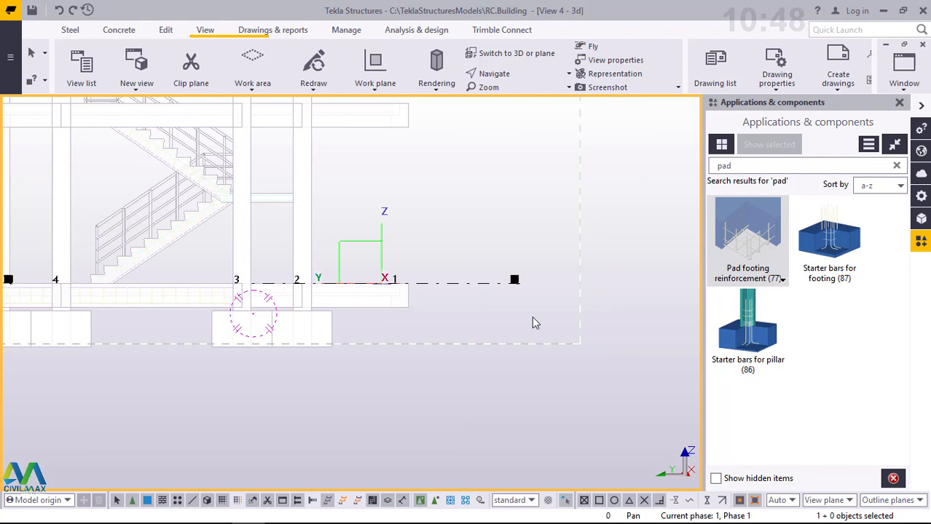
{"action": "scroll", "coordinate": [532, 317], "scroll_direction": "down", "scroll_amount": 2}
{"action": "scroll", "coordinate": [508, 313], "scroll_direction": "down", "scroll_amount": 2}
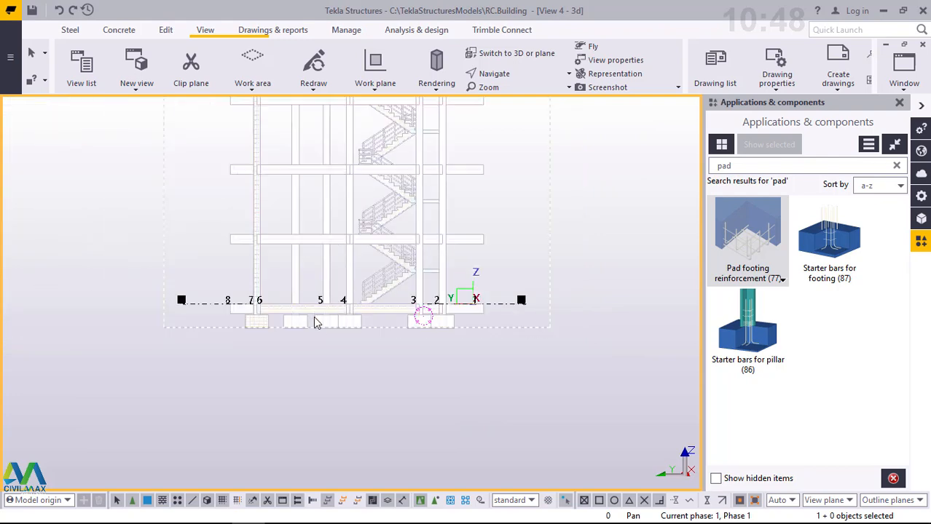
{"action": "scroll", "coordinate": [437, 347], "scroll_direction": "down", "scroll_amount": 1}
{"action": "scroll", "coordinate": [495, 342], "scroll_direction": "up", "scroll_amount": 2}
{"action": "scroll", "coordinate": [583, 353], "scroll_direction": "up", "scroll_amount": 2}
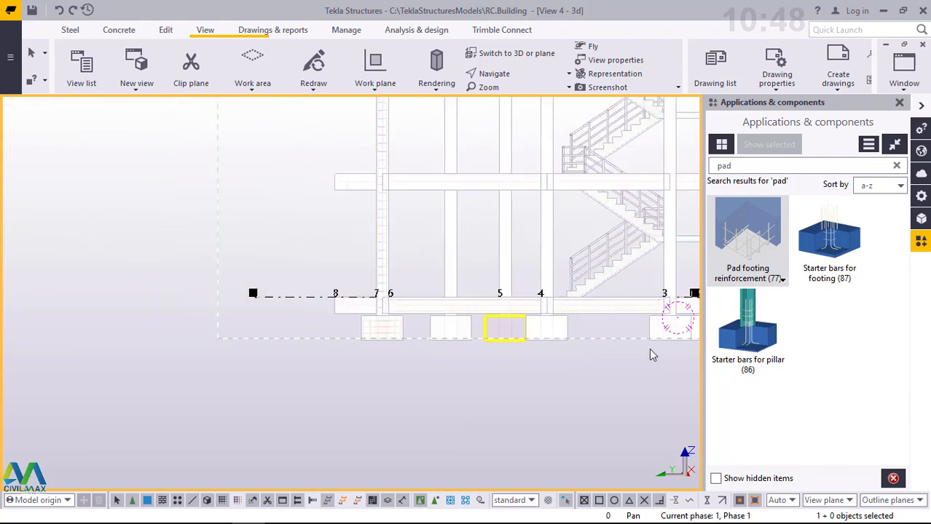
{"action": "scroll", "coordinate": [650, 349], "scroll_direction": "up", "scroll_amount": 4}
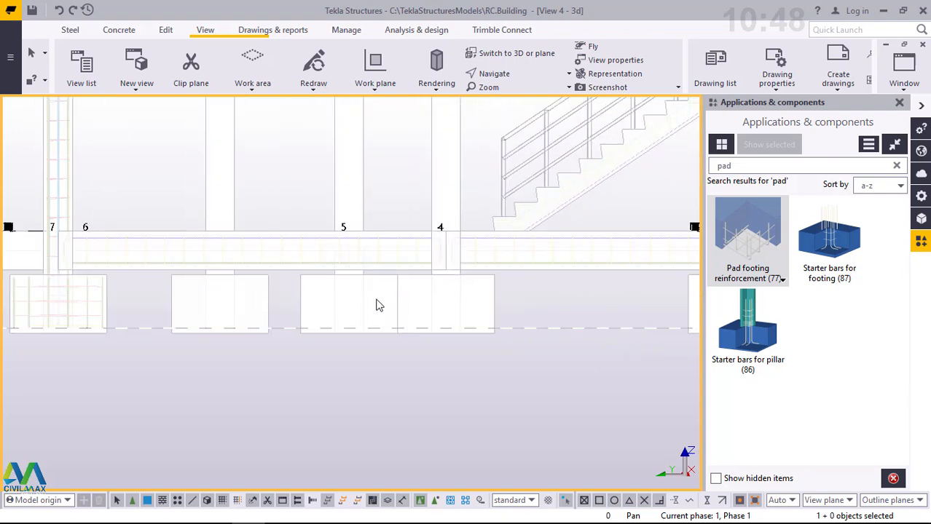
{"action": "scroll", "coordinate": [237, 277], "scroll_direction": "down", "scroll_amount": 4}
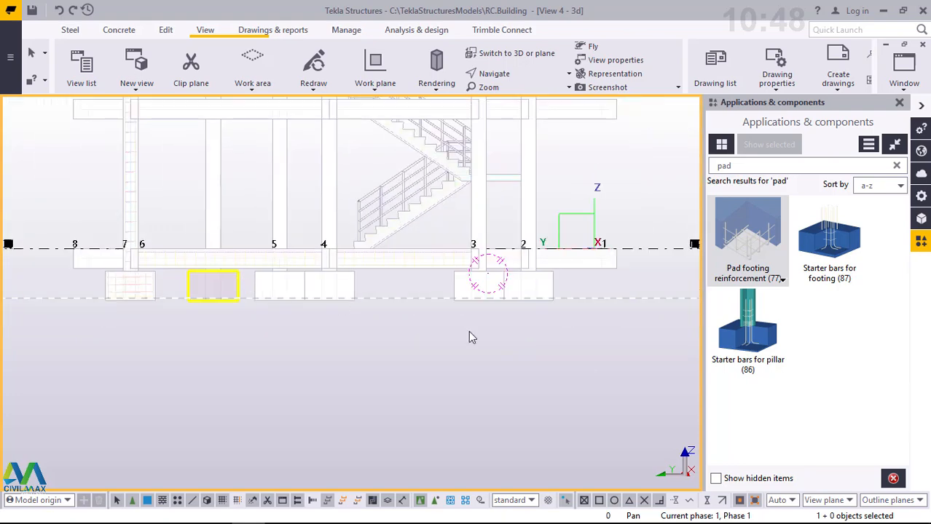
{"action": "scroll", "coordinate": [264, 195], "scroll_direction": "up", "scroll_amount": 3}
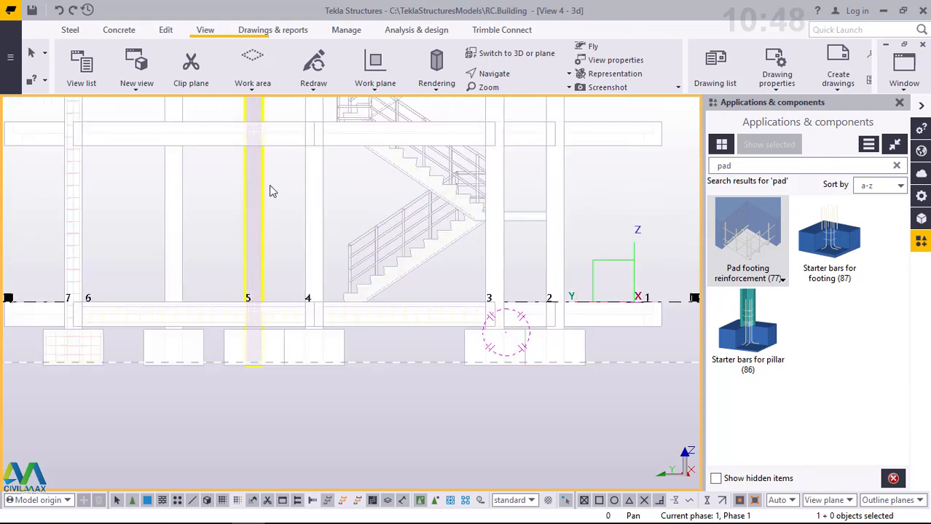
{"action": "scroll", "coordinate": [276, 189], "scroll_direction": "up", "scroll_amount": 3}
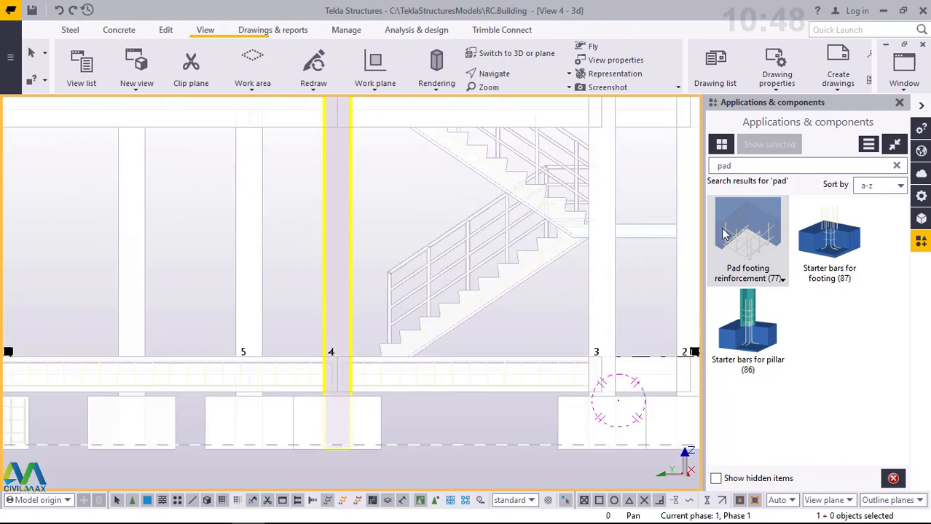
- Apply Pad footing reinforcement (77) to the adjoining footings at grids 2 and 3
{"action": "left_click", "coordinate": [753, 246]}
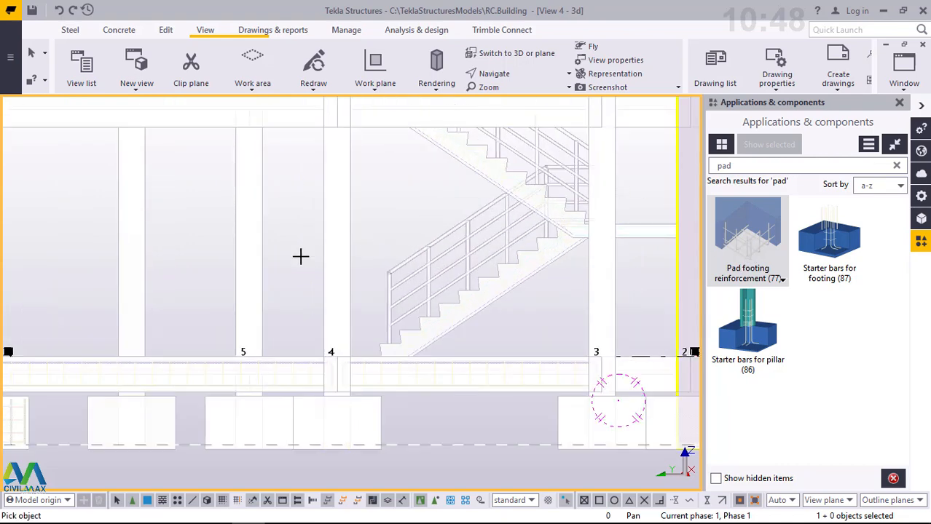
{"action": "scroll", "coordinate": [300, 257], "scroll_direction": "down", "scroll_amount": 4}
{"action": "scroll", "coordinate": [497, 344], "scroll_direction": "up", "scroll_amount": 2}
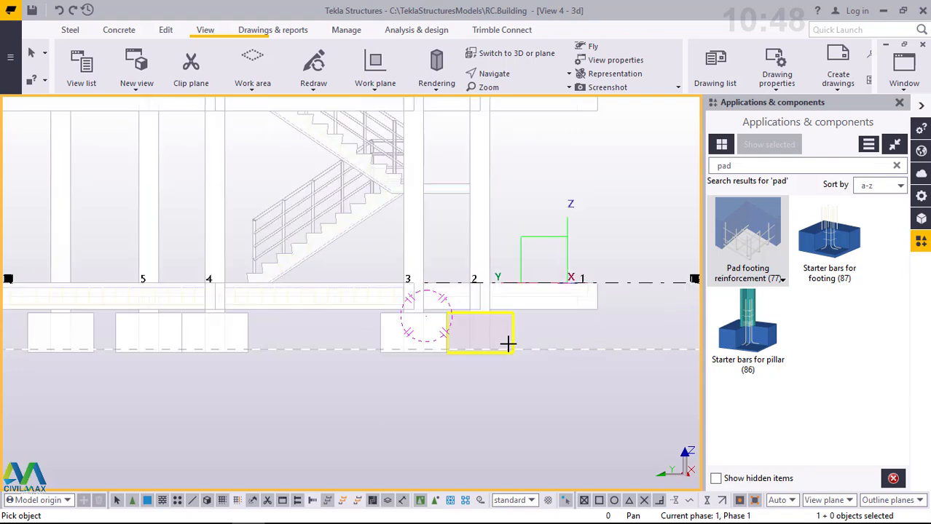
{"action": "scroll", "coordinate": [507, 344], "scroll_direction": "up", "scroll_amount": 4}
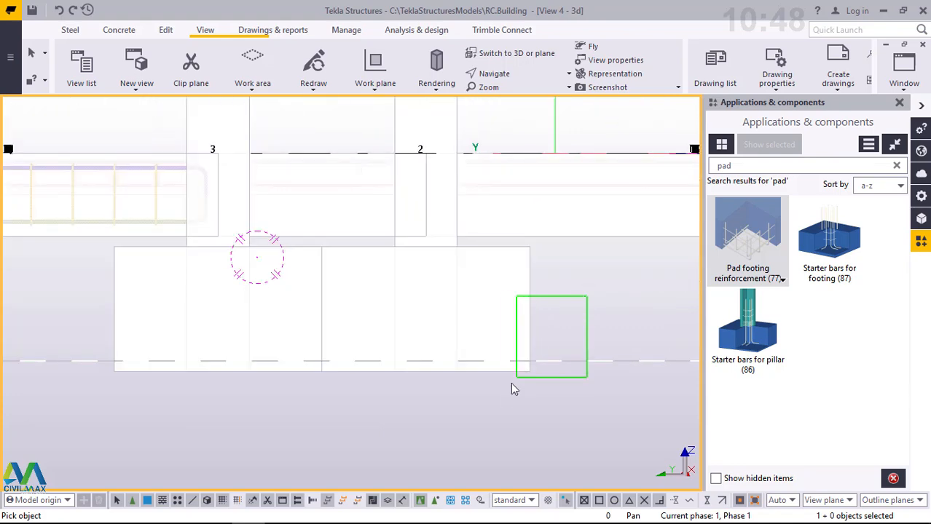
{"action": "left_click", "coordinate": [364, 288]}
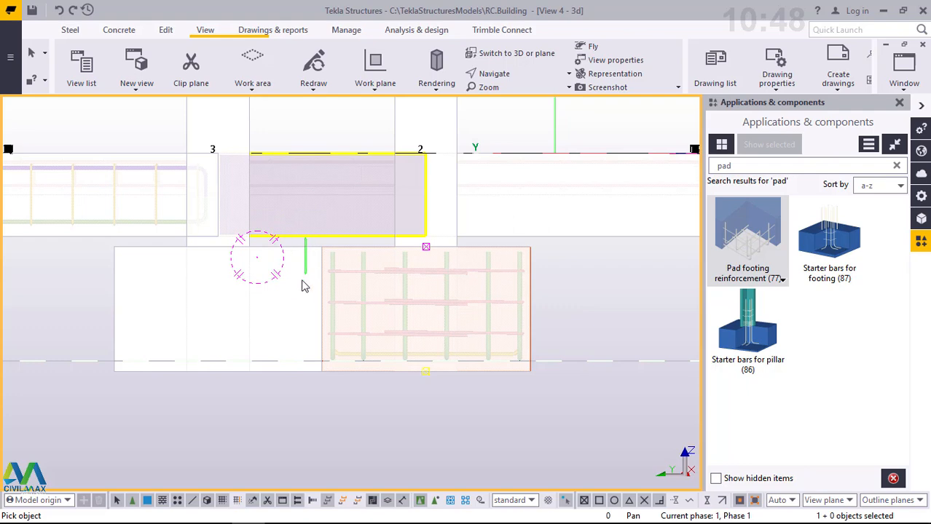
{"action": "left_click_drag", "start_coordinate": [305, 286], "coordinate": [291, 372]}
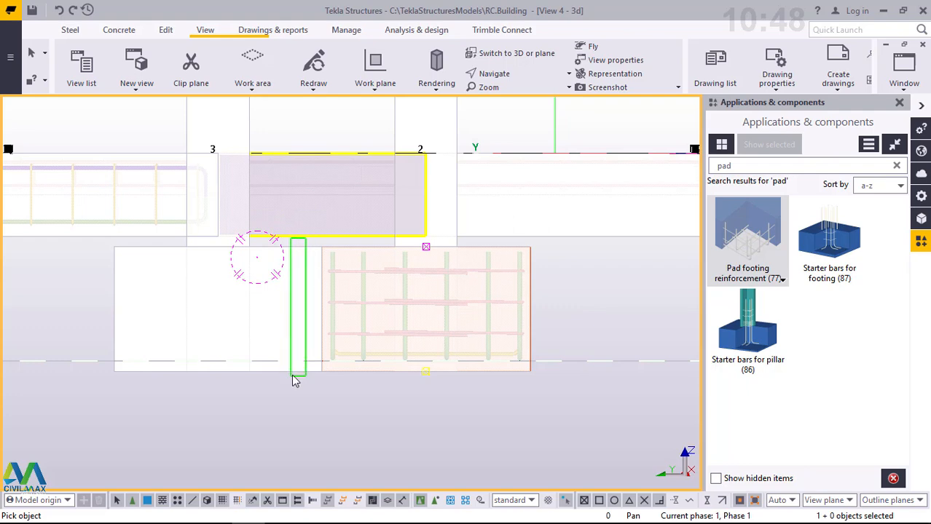
{"action": "left_click", "coordinate": [324, 359]}
{"action": "scroll", "coordinate": [640, 336], "scroll_direction": "down", "scroll_amount": 5}
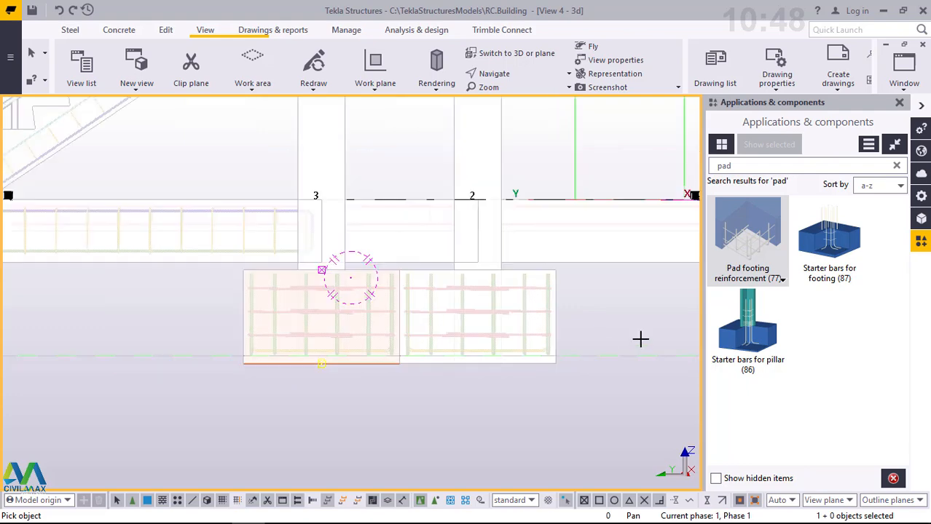
- Add the same pad footing reinforcement to the adjoining footings at grids 4 and 5
{"action": "scroll", "coordinate": [351, 347], "scroll_direction": "up", "scroll_amount": 5}
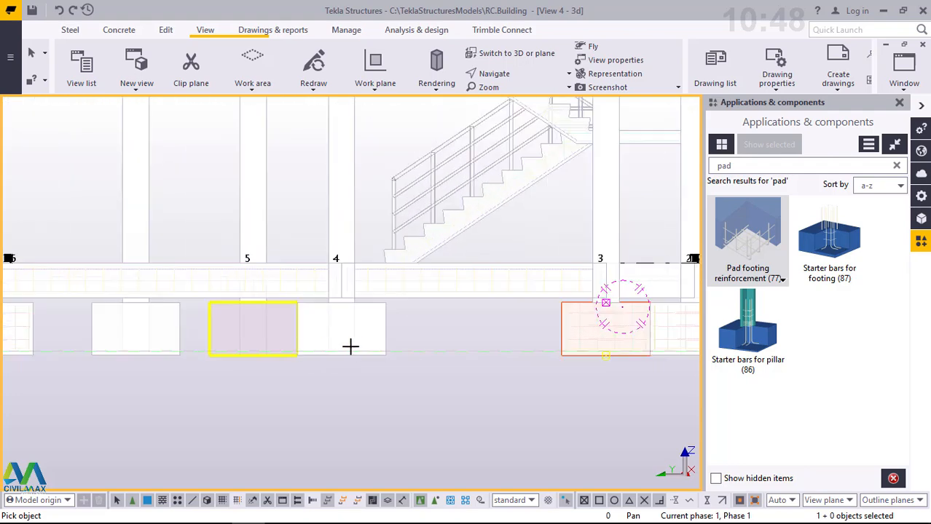
{"action": "left_click_drag", "start_coordinate": [519, 255], "coordinate": [428, 386]}
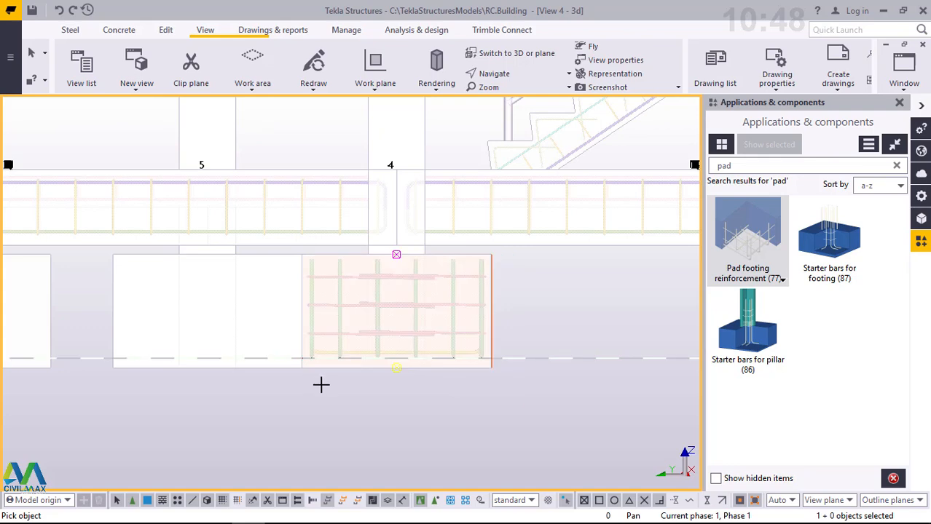
{"action": "left_click_drag", "start_coordinate": [274, 364], "coordinate": [275, 362]}
{"action": "scroll", "coordinate": [534, 331], "scroll_direction": "down", "scroll_amount": 3}
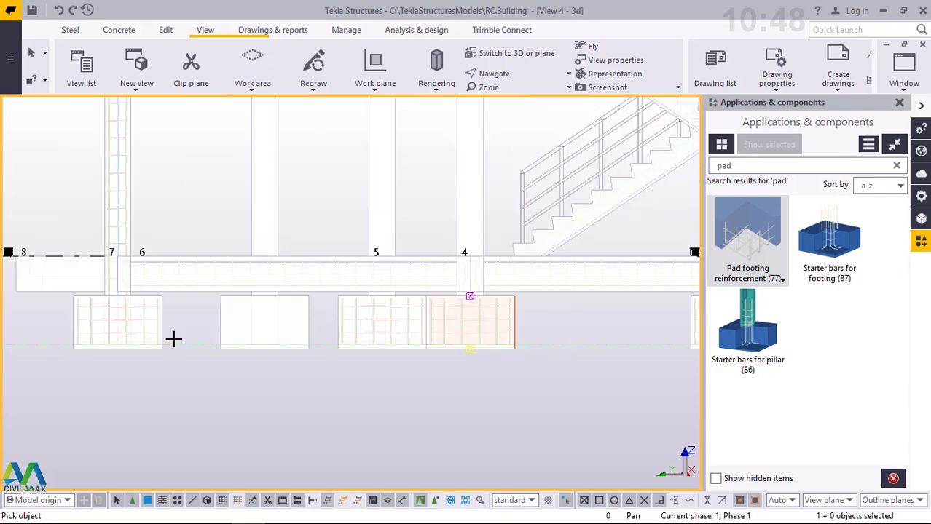
- Add the pad footing reinforcement to the unreinforced footing between grids 5 and 6
{"action": "scroll", "coordinate": [172, 337], "scroll_direction": "up", "scroll_amount": 5}
{"action": "left_click_drag", "start_coordinate": [452, 238], "coordinate": [394, 361]}
{"action": "scroll", "coordinate": [418, 307], "scroll_direction": "down", "scroll_amount": 2}
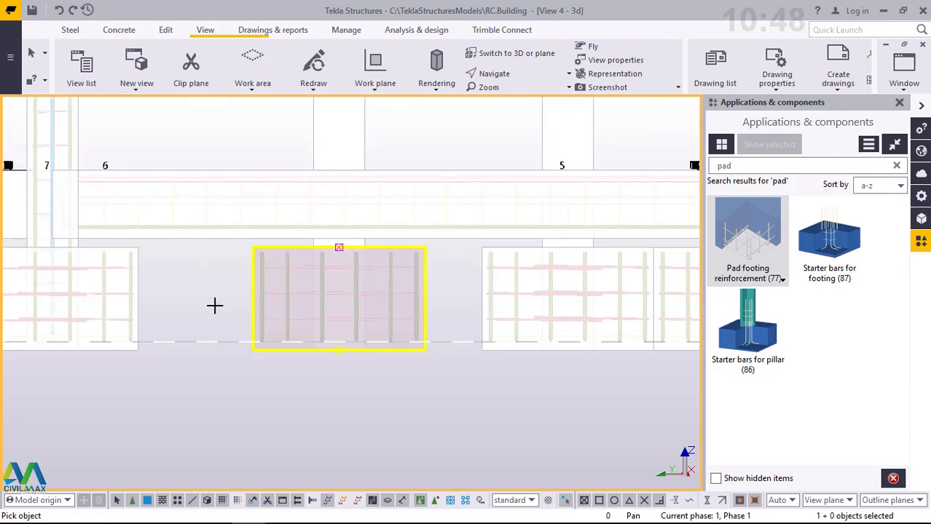
{"action": "scroll", "coordinate": [172, 295], "scroll_direction": "up", "scroll_amount": 2}
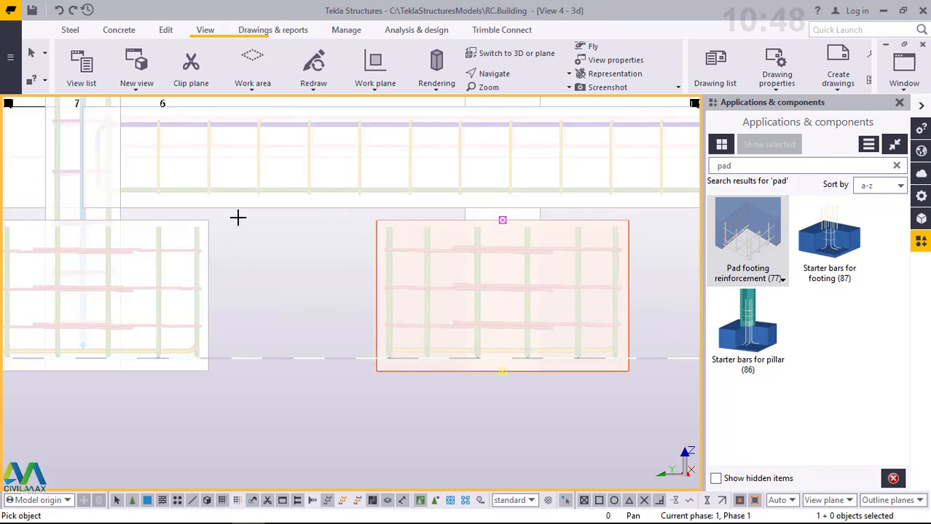
- Apply Pad footing reinforcement (77) to the footing at grid 7 and end the component command
{"action": "left_click_drag", "start_coordinate": [237, 217], "coordinate": [171, 395]}
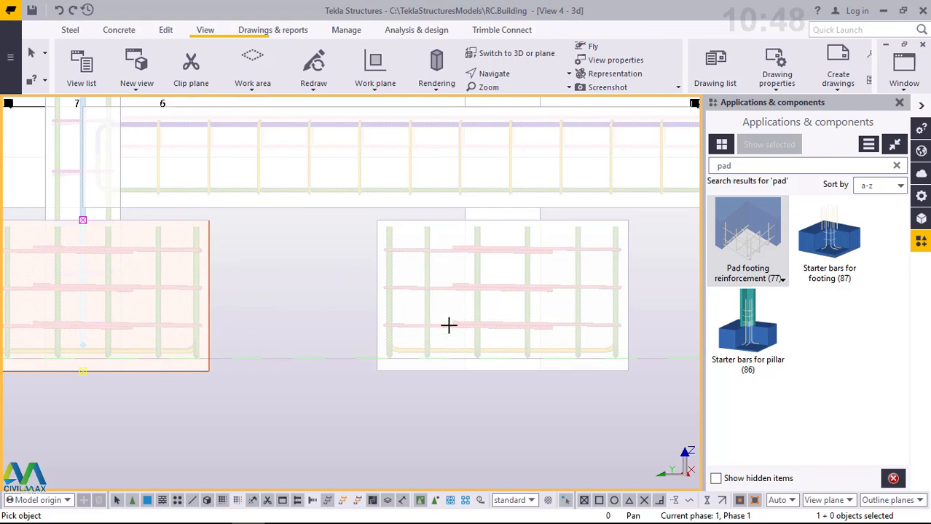
{"action": "scroll", "coordinate": [185, 301], "scroll_direction": "down", "scroll_amount": 3}
{"action": "scroll", "coordinate": [332, 339], "scroll_direction": "down", "scroll_amount": 2}
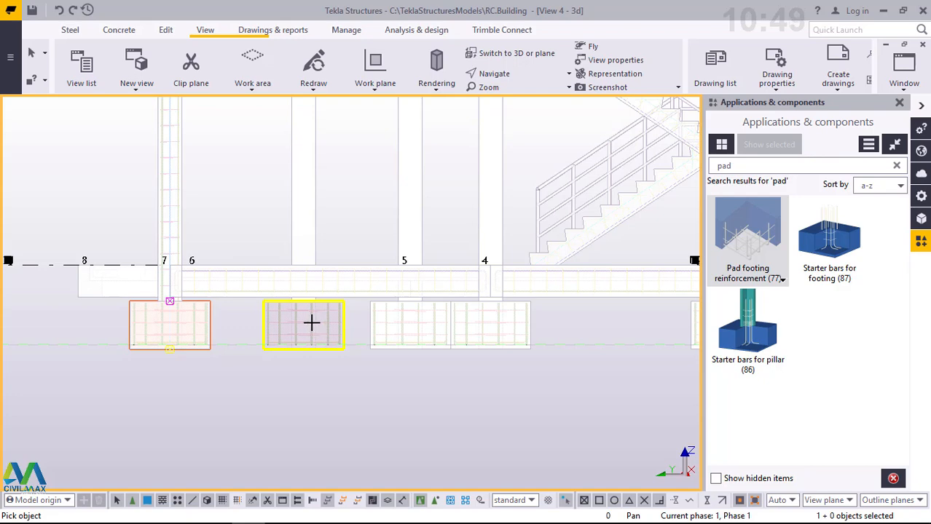
{"action": "right_click", "coordinate": [240, 318]}
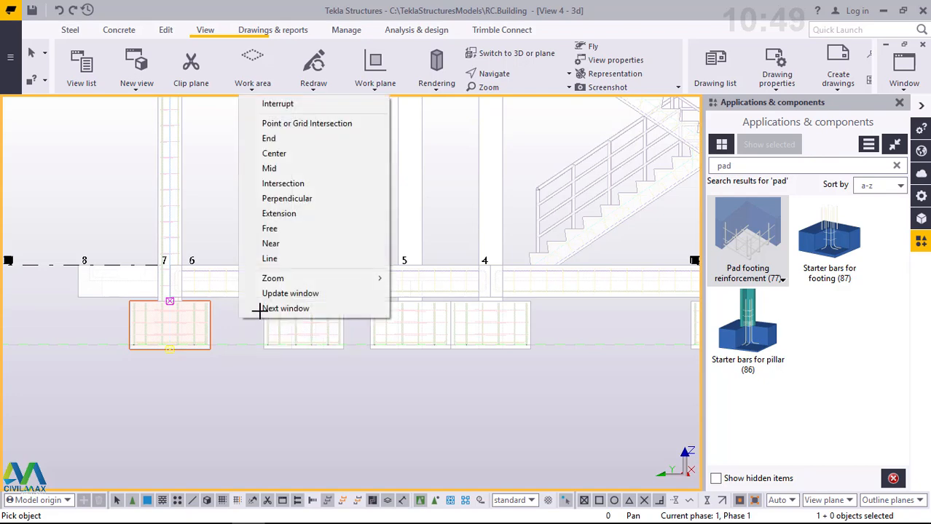
{"action": "left_click", "coordinate": [257, 105]}
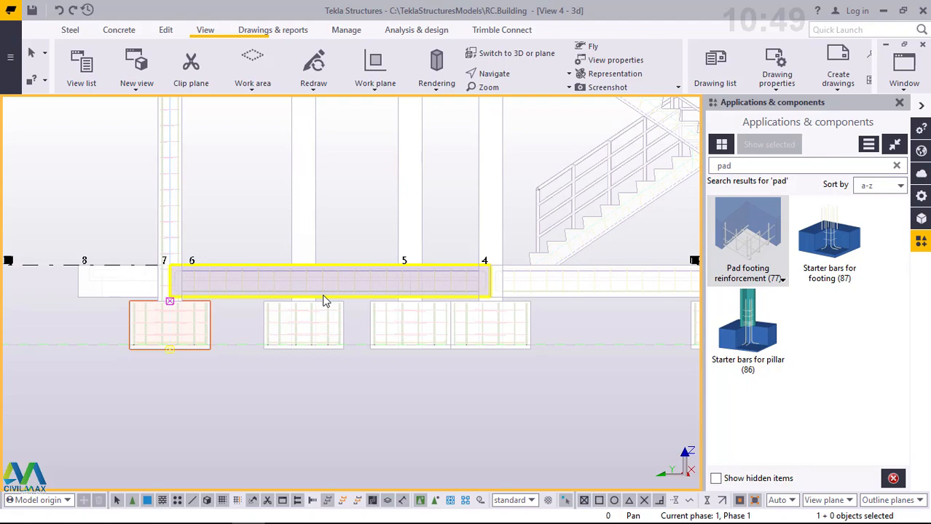
- Examine the reinforced pad footings in a tilted 3D view along the building's outer edges
{"action": "mouse_move", "coordinate": [321, 300]}
{"action": "middle_mouse_down", "text": "ctrl"}
{"action": "mouse_move", "coordinate": [286, 351]}
{"action": "mouse_move", "coordinate": [260, 353]}
{"action": "middle_mouse_up", "text": "ctrl"}
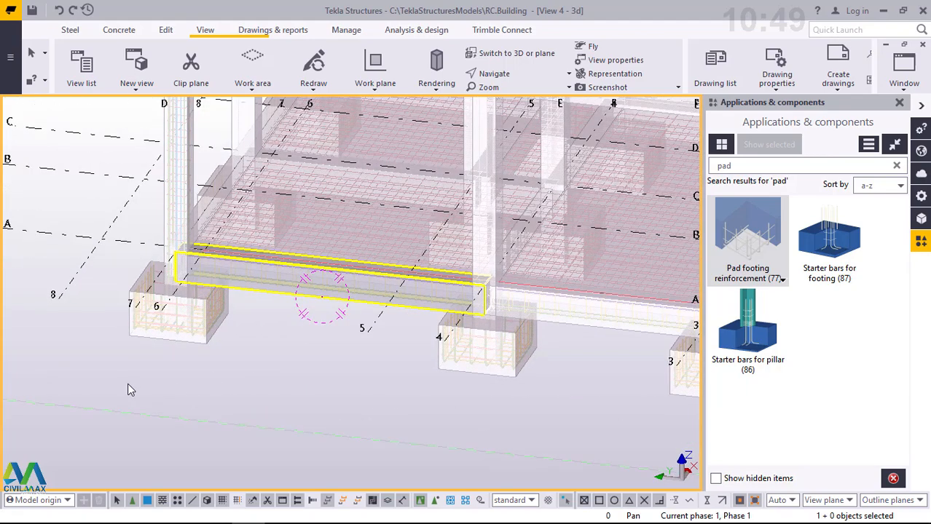
{"action": "scroll", "coordinate": [153, 364], "scroll_direction": "down", "scroll_amount": 4}
{"action": "scroll", "coordinate": [498, 278], "scroll_direction": "up", "scroll_amount": 2}
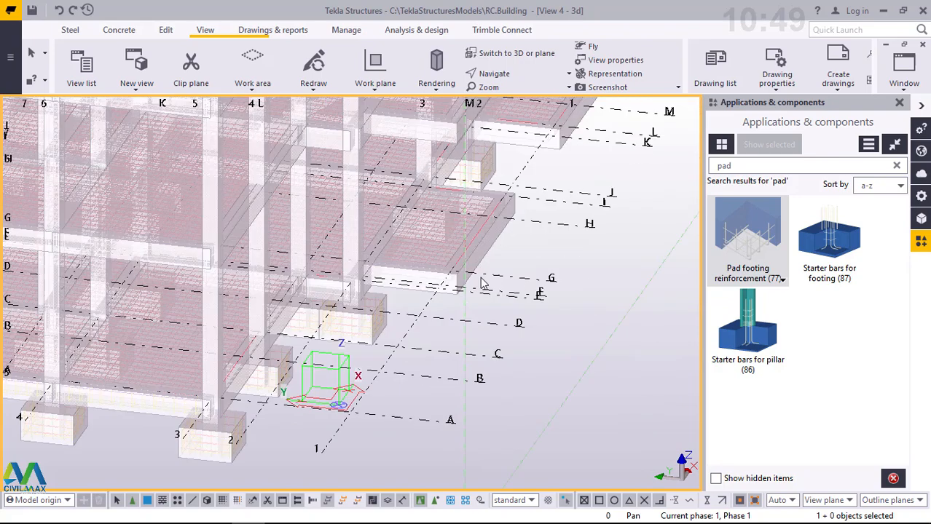
{"action": "scroll", "coordinate": [291, 350], "scroll_direction": "up", "scroll_amount": 6}
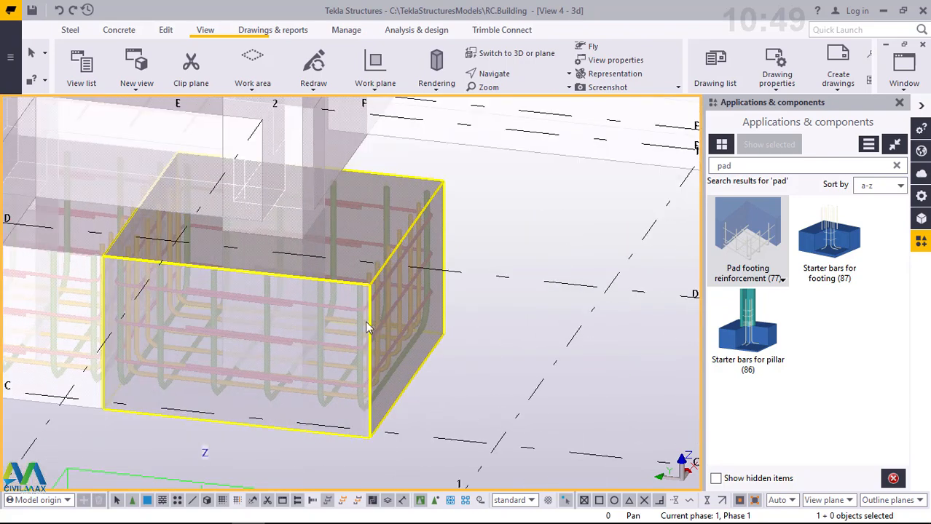
{"action": "mouse_move", "coordinate": [367, 327]}
{"action": "middle_mouse_down", "text": "ctrl"}
{"action": "mouse_move", "coordinate": [291, 322]}
{"action": "mouse_move", "coordinate": [272, 308]}
{"action": "mouse_move", "coordinate": [347, 317]}
{"action": "middle_mouse_up", "text": "ctrl"}
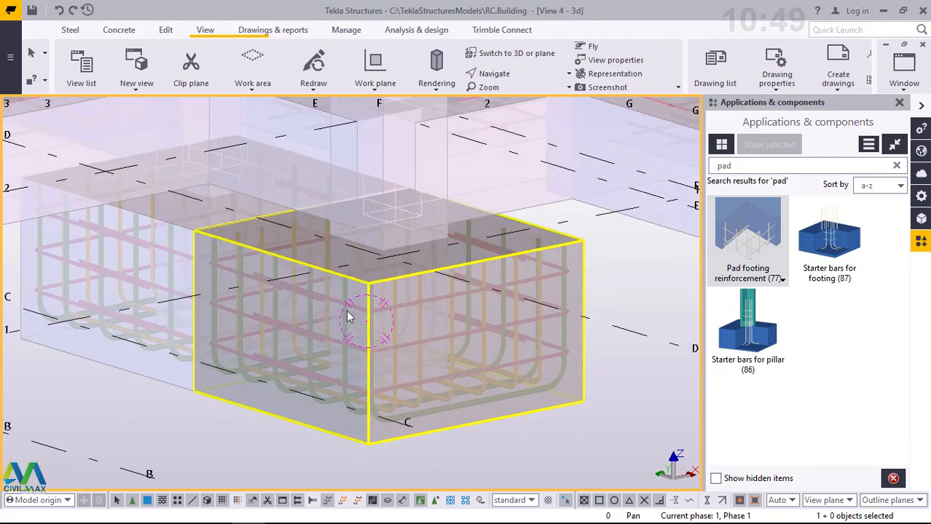
{"action": "scroll", "coordinate": [467, 299], "scroll_direction": "down", "scroll_amount": 6}
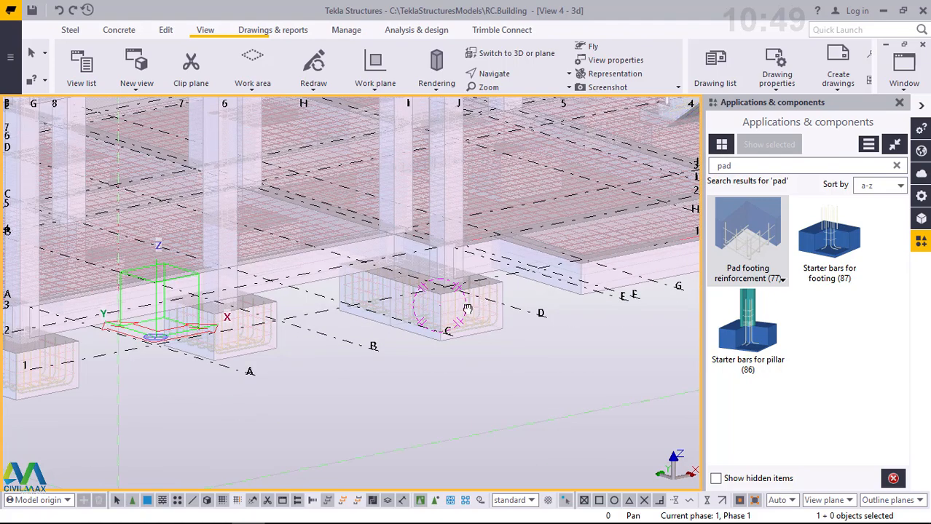
{"action": "middle_click_drag", "start_coordinate": [467, 309], "coordinate": [487, 106], "text": "ctrl"}
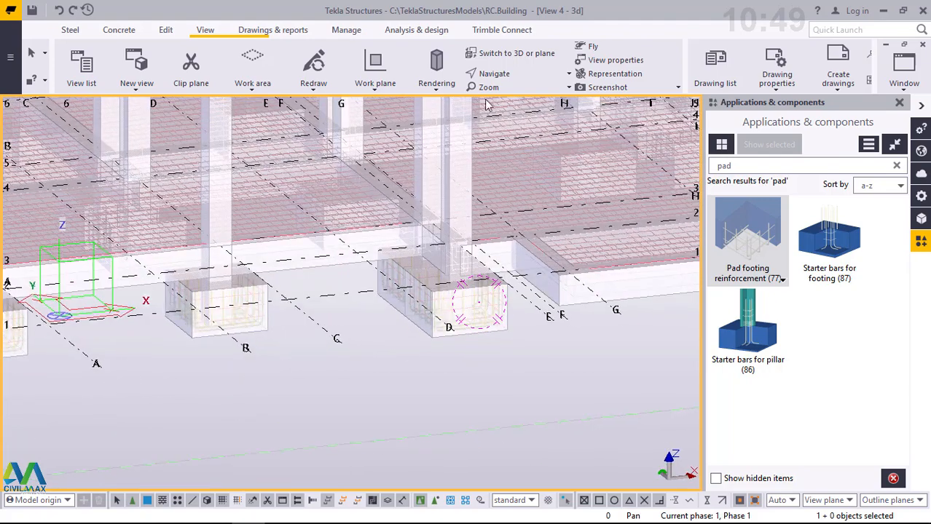
- Switch the rendering of both components and parts to wireframe
{"action": "left_click", "coordinate": [438, 86]}
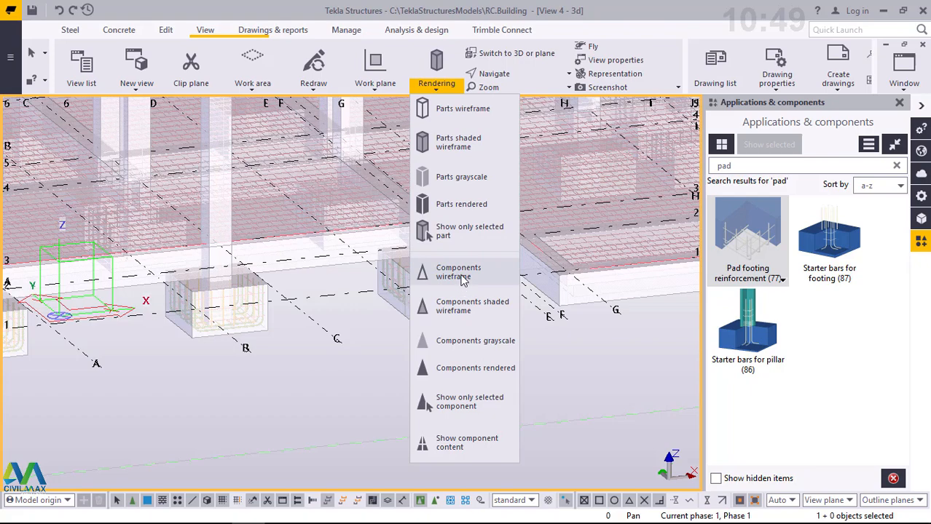
{"action": "left_click", "coordinate": [464, 280]}
{"action": "left_click", "coordinate": [438, 87]}
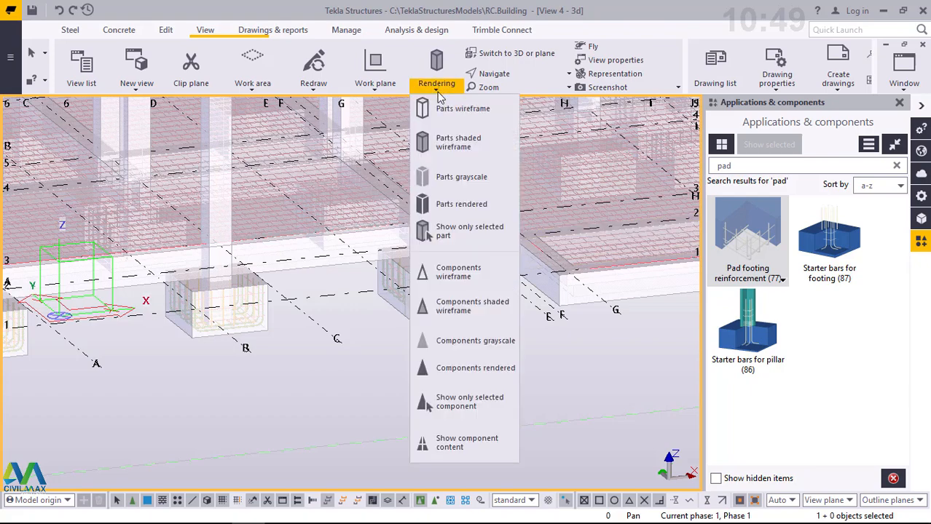
{"action": "left_click", "coordinate": [460, 133]}
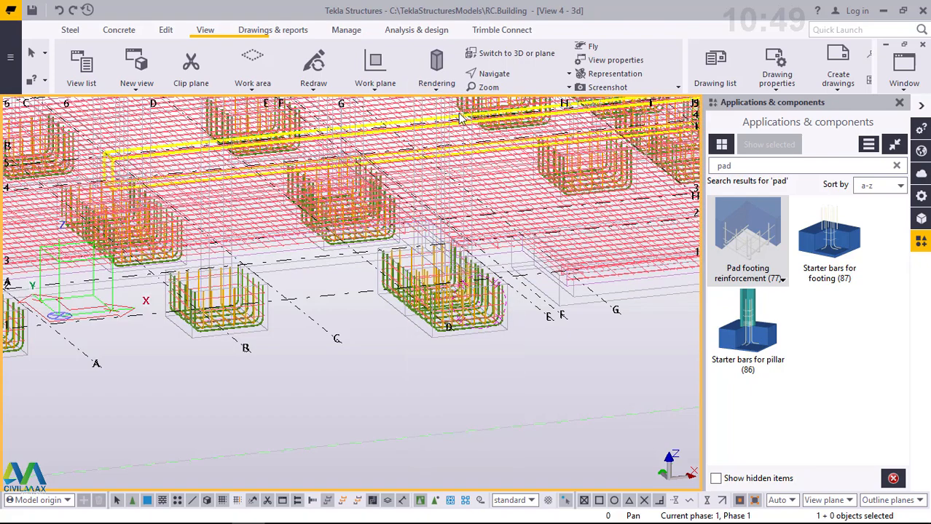
- Examine the reinforcement cages of the two adjoining pad footings near grid D
{"action": "scroll", "coordinate": [451, 317], "scroll_direction": "up", "scroll_amount": 2}
{"action": "scroll", "coordinate": [452, 318], "scroll_direction": "up", "scroll_amount": 5}
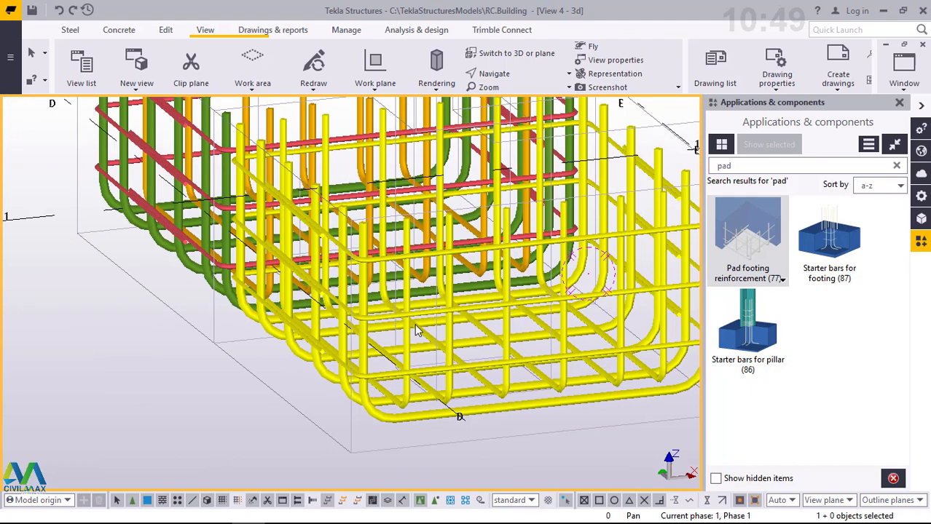
{"action": "scroll", "coordinate": [436, 276], "scroll_direction": "down", "scroll_amount": 5}
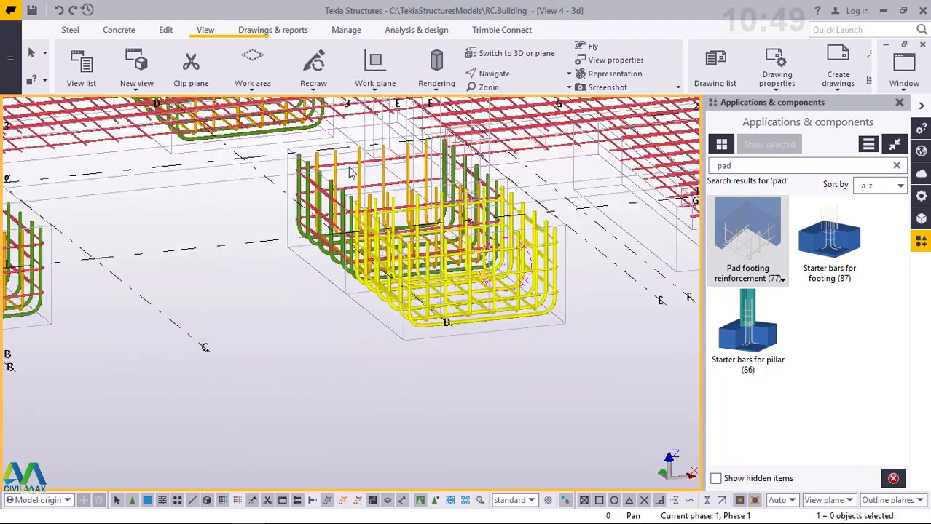
{"action": "scroll", "coordinate": [396, 150], "scroll_direction": "up", "scroll_amount": 5}
{"action": "scroll", "coordinate": [419, 137], "scroll_direction": "up", "scroll_amount": 3}
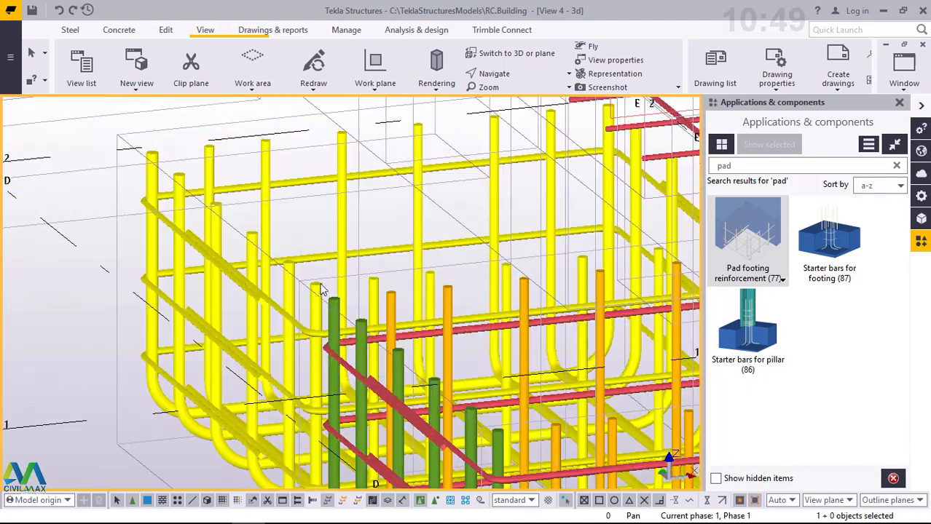
{"action": "scroll", "coordinate": [317, 285], "scroll_direction": "down", "scroll_amount": 5}
{"action": "scroll", "coordinate": [292, 304], "scroll_direction": "down", "scroll_amount": 3}
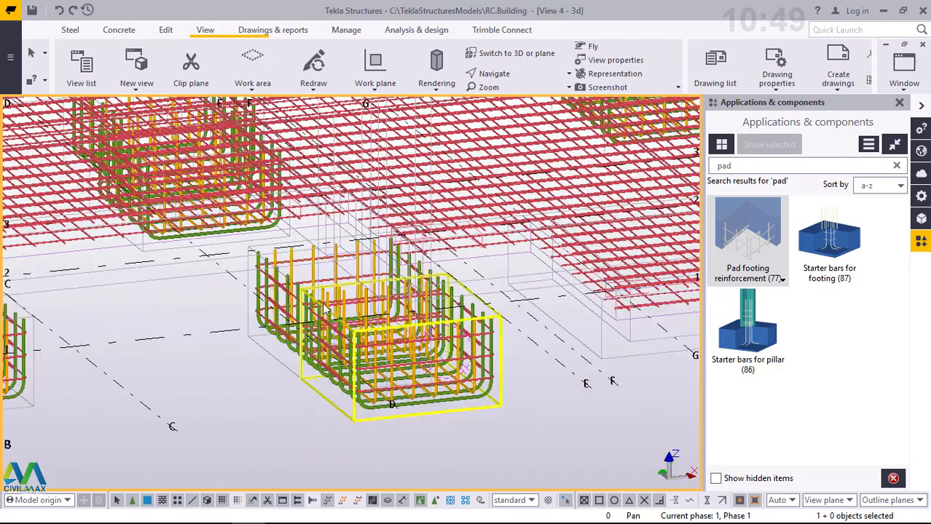
{"action": "scroll", "coordinate": [346, 304], "scroll_direction": "up", "scroll_amount": 5}
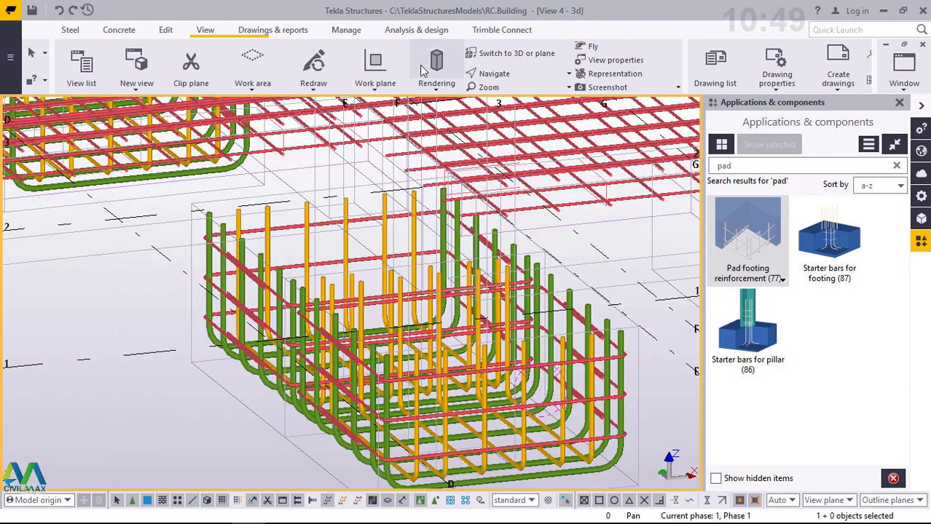
- Try grayscale rendering for the parts and wireframe rendering for the components
{"action": "left_click", "coordinate": [436, 87]}
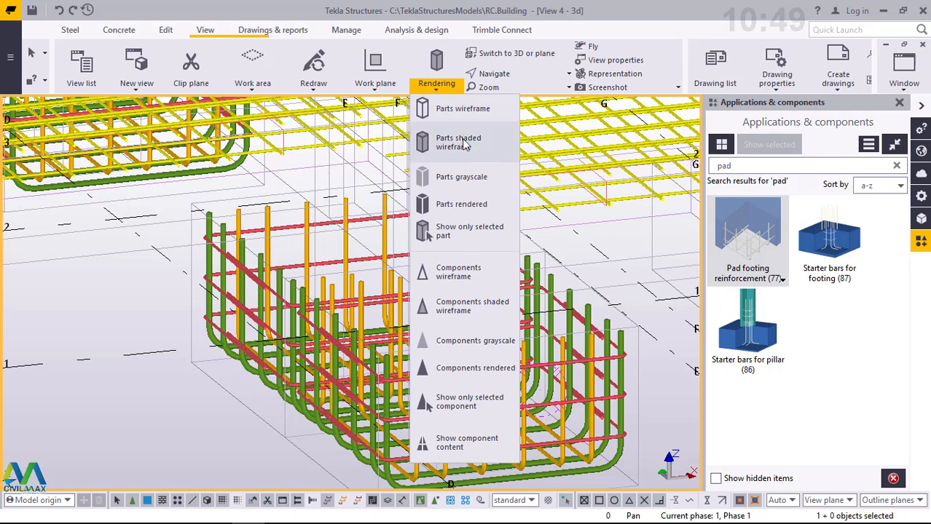
{"action": "left_click", "coordinate": [460, 178]}
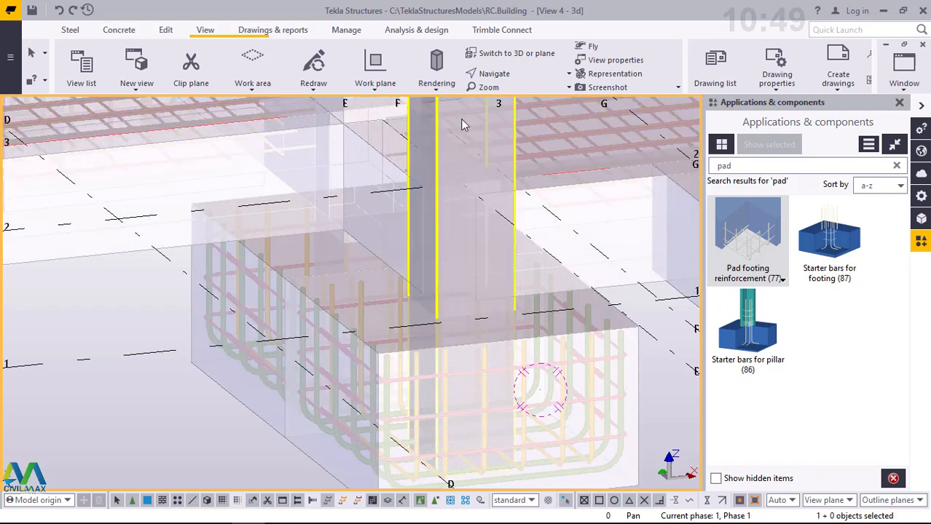
{"action": "left_click", "coordinate": [437, 85]}
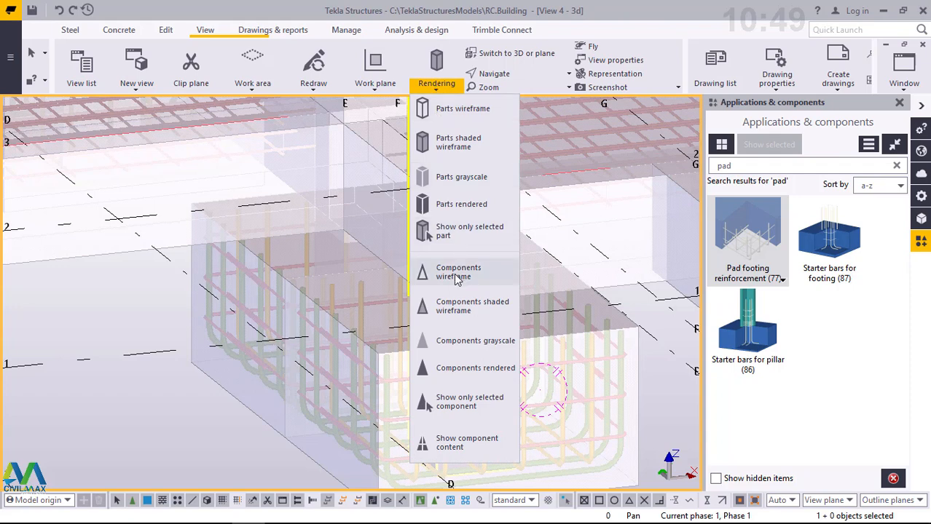
{"action": "left_click", "coordinate": [459, 272]}
{"action": "left_click", "coordinate": [436, 83]}
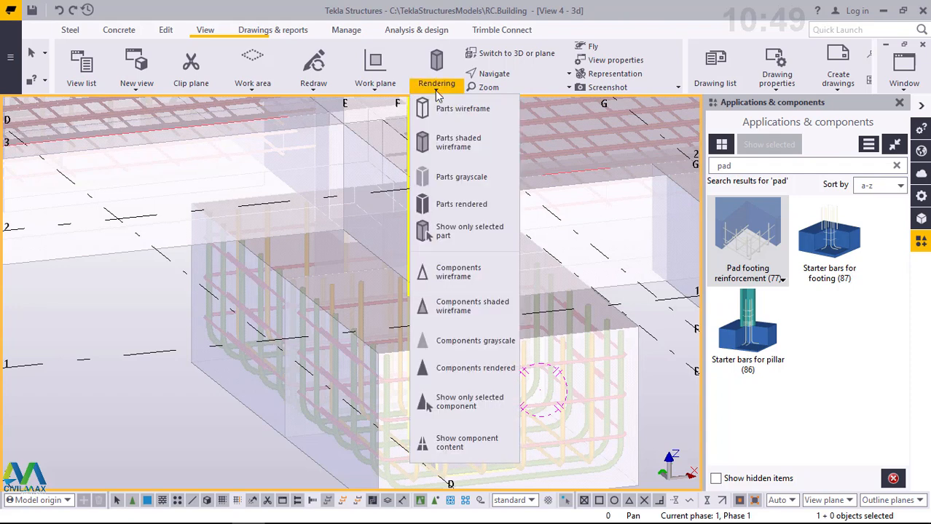
{"action": "left_click", "coordinate": [459, 323]}
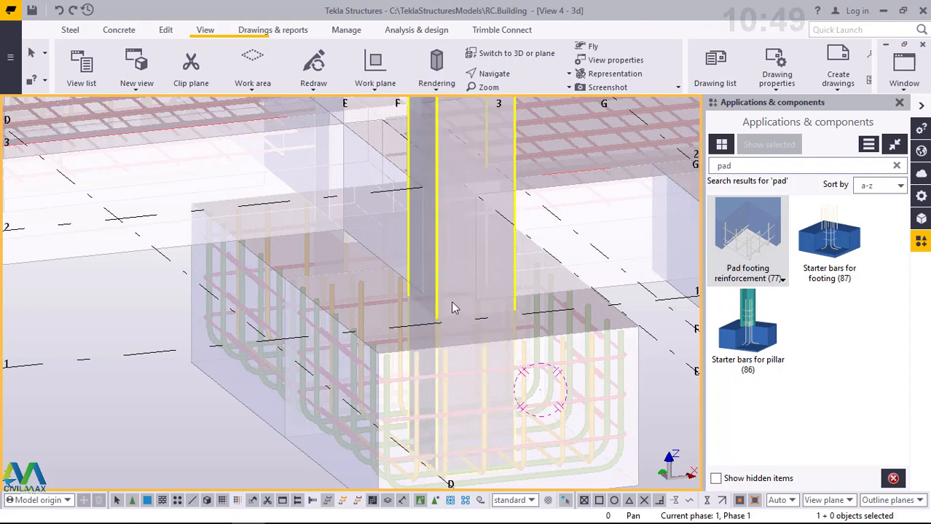
- Try the parts in wireframe across the whole foundation and settle on shaded wireframe rendering
{"action": "left_click", "coordinate": [436, 84]}
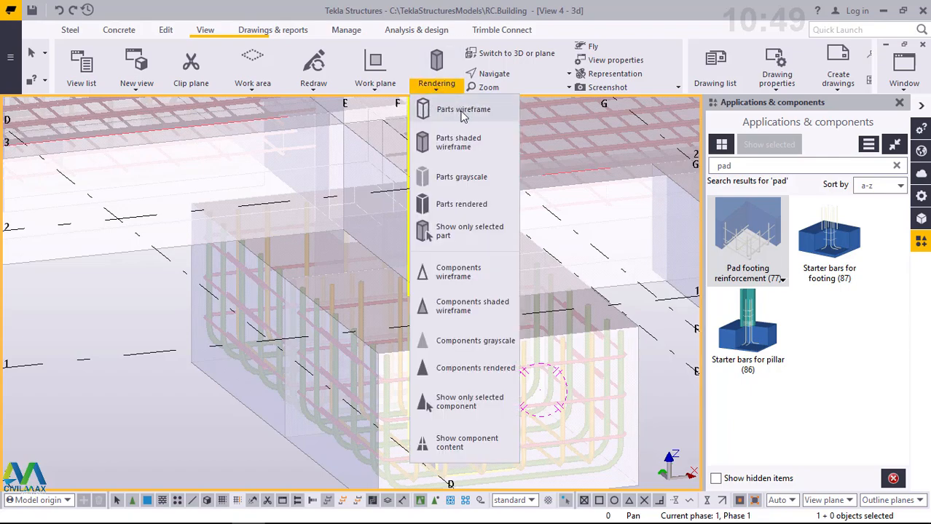
{"action": "left_click", "coordinate": [459, 110]}
{"action": "scroll", "coordinate": [475, 278], "scroll_direction": "down", "scroll_amount": 10}
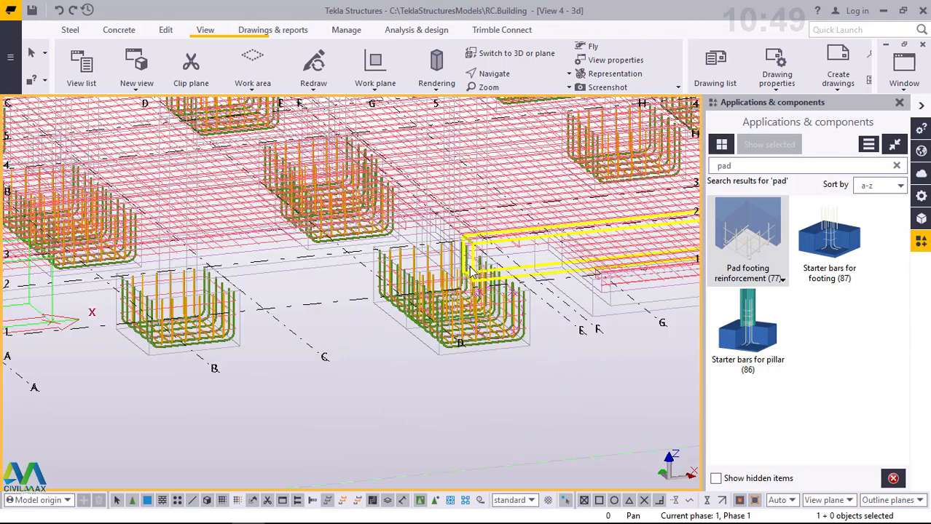
{"action": "scroll", "coordinate": [416, 287], "scroll_direction": "down", "scroll_amount": 5}
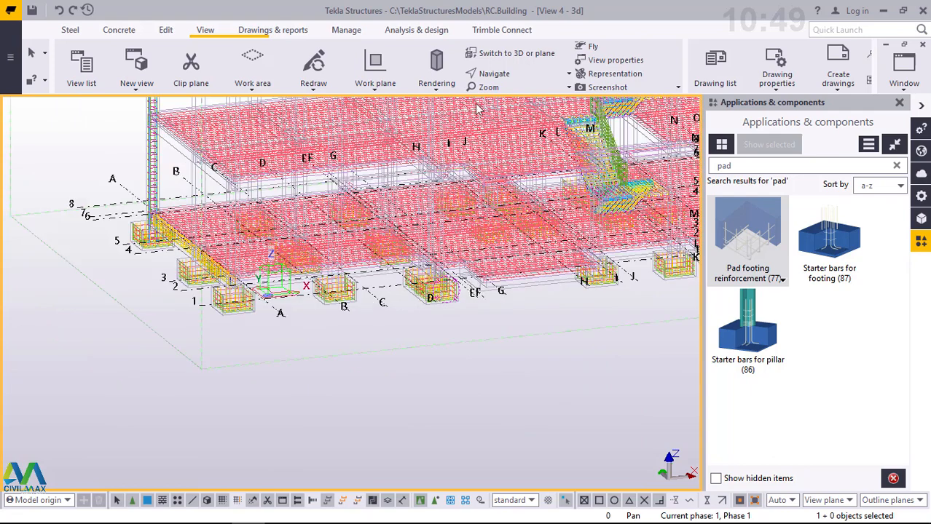
{"action": "left_click", "coordinate": [437, 87]}
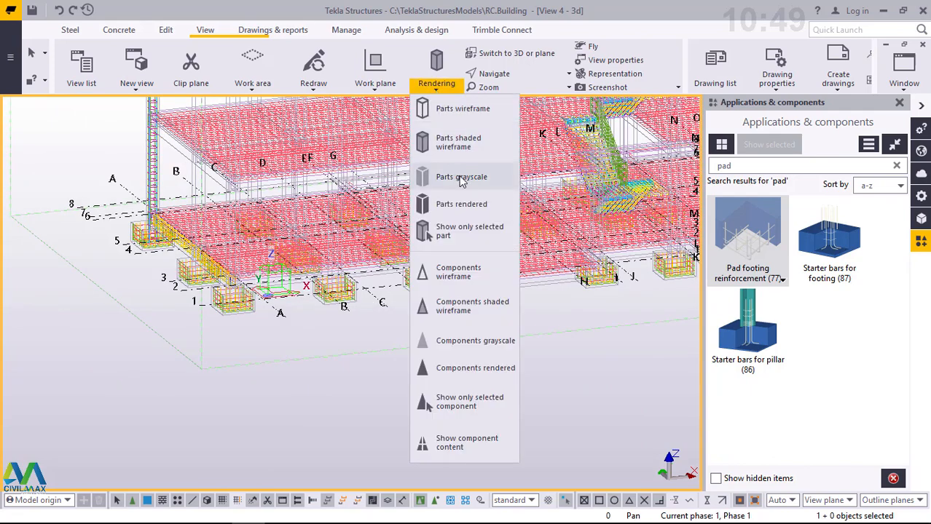
{"action": "left_click", "coordinate": [453, 144]}
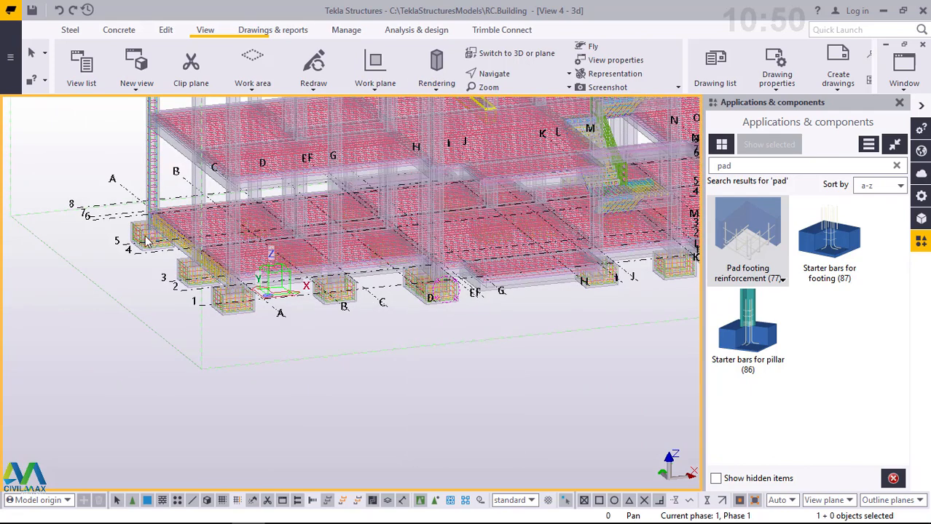
- Examine the footing, column and beam reinforcement at the building corner near grids A and 7
{"action": "scroll", "coordinate": [142, 234], "scroll_direction": "up", "scroll_amount": 5}
{"action": "scroll", "coordinate": [138, 234], "scroll_direction": "up", "scroll_amount": 3}
{"action": "scroll", "coordinate": [124, 252], "scroll_direction": "down", "scroll_amount": 3}
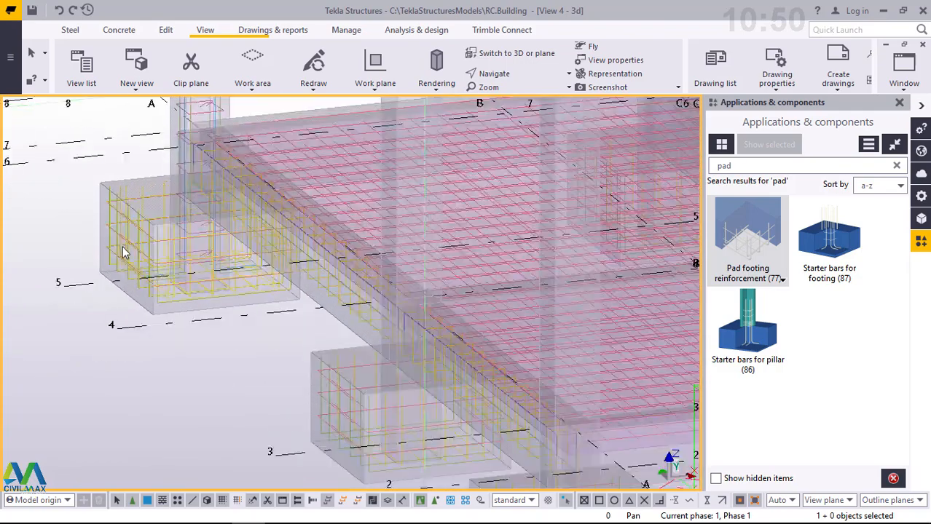
{"action": "scroll", "coordinate": [175, 174], "scroll_direction": "up", "scroll_amount": 10}
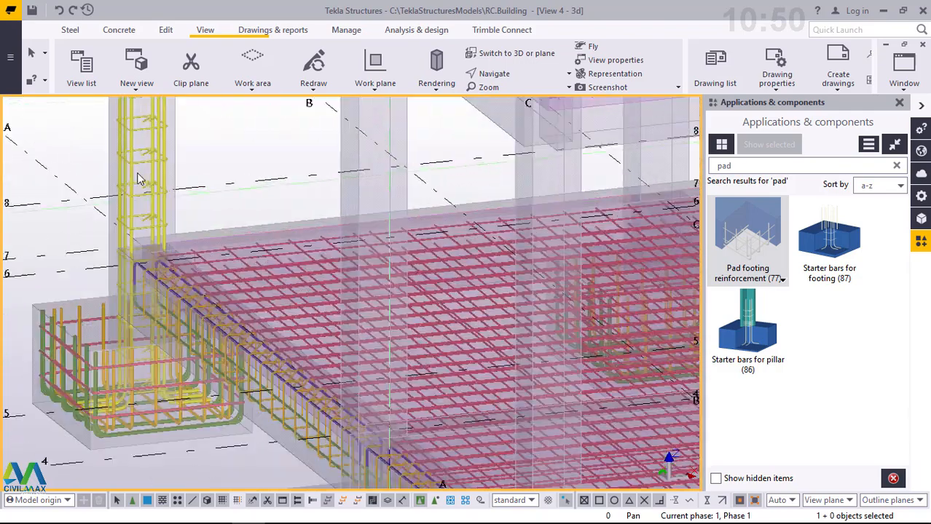
{"action": "scroll", "coordinate": [183, 149], "scroll_direction": "down", "scroll_amount": 5}
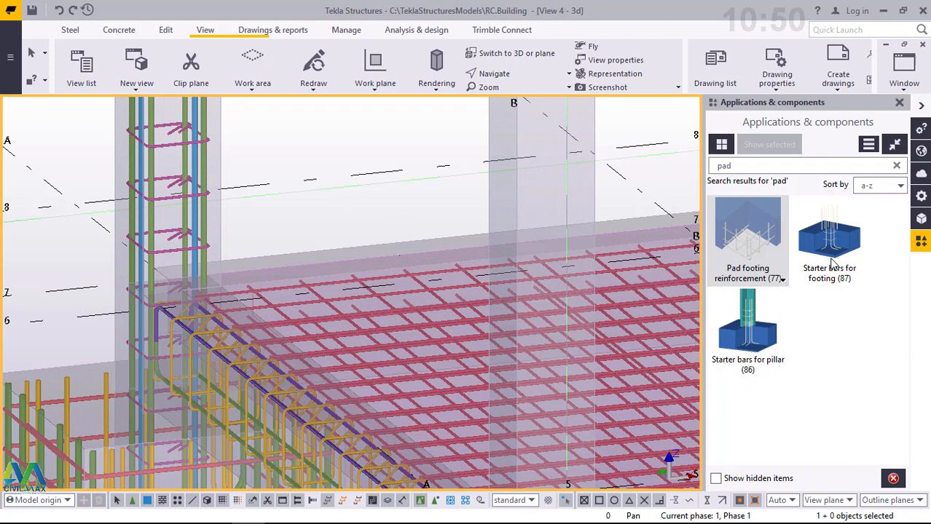
{"action": "scroll", "coordinate": [161, 143], "scroll_direction": "up", "scroll_amount": 2}
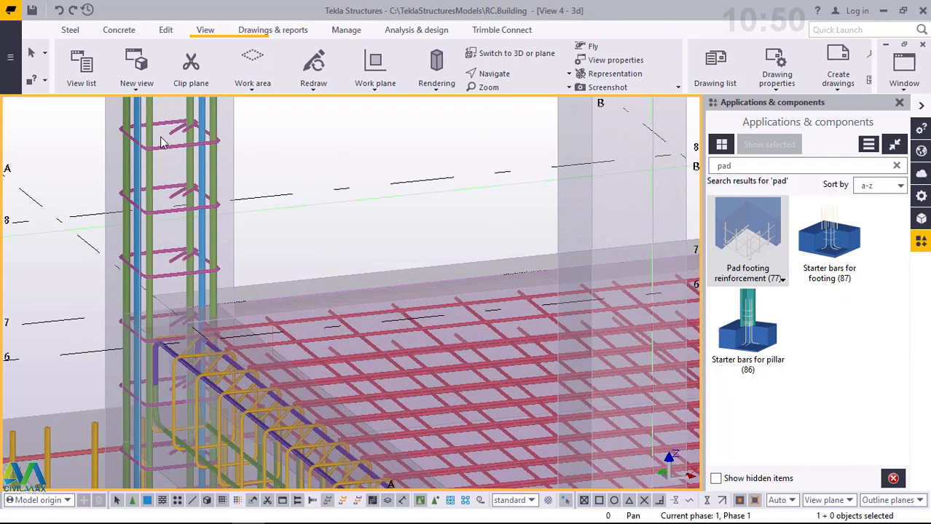
{"action": "scroll", "coordinate": [194, 151], "scroll_direction": "up", "scroll_amount": 2}
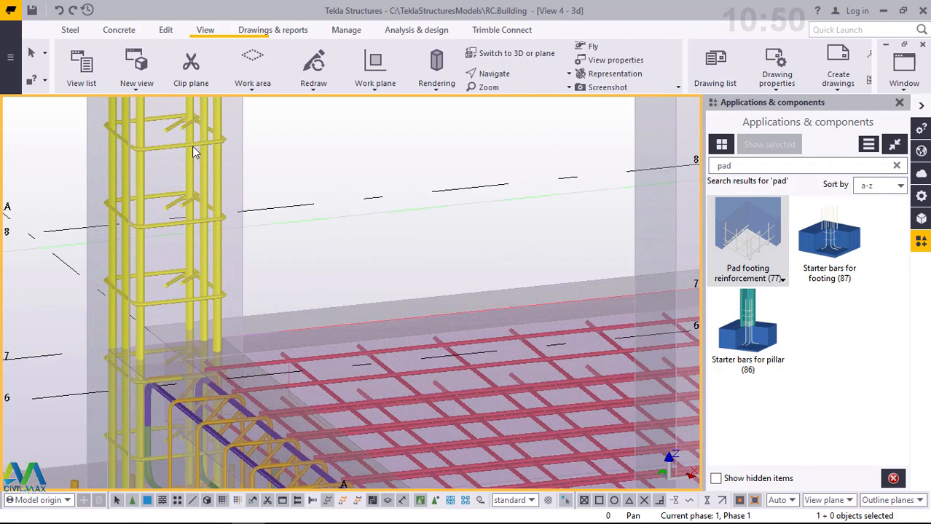
{"action": "scroll", "coordinate": [179, 212], "scroll_direction": "down", "scroll_amount": 3}
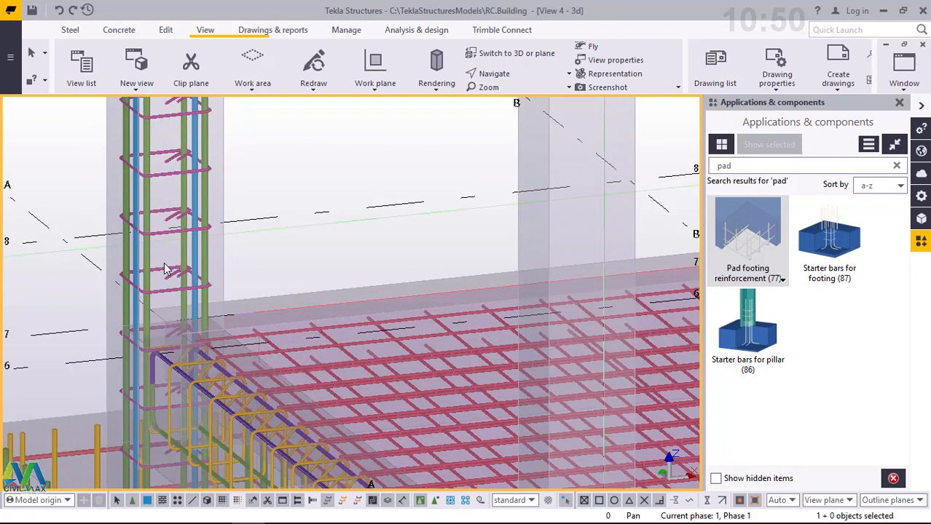
{"action": "scroll", "coordinate": [166, 131], "scroll_direction": "up", "scroll_amount": 4}
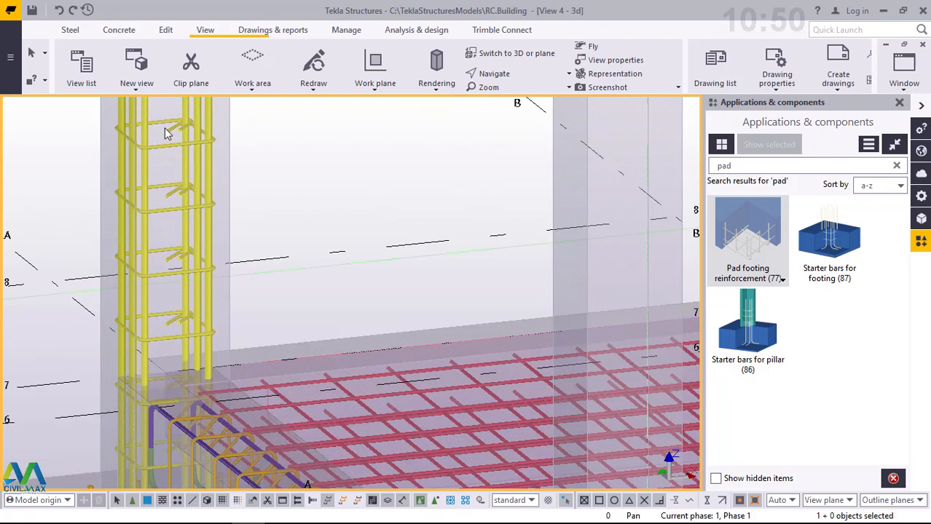
- Open the properties of the starter bars for footing component in the corner column near grids A and 7
{"action": "scroll", "coordinate": [126, 257], "scroll_direction": "down", "scroll_amount": 4}
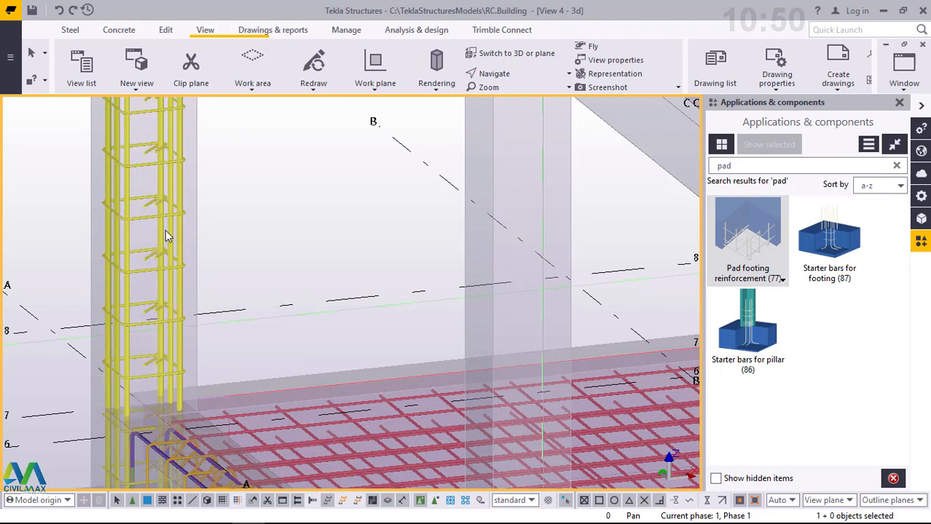
{"action": "double_click", "coordinate": [165, 161]}
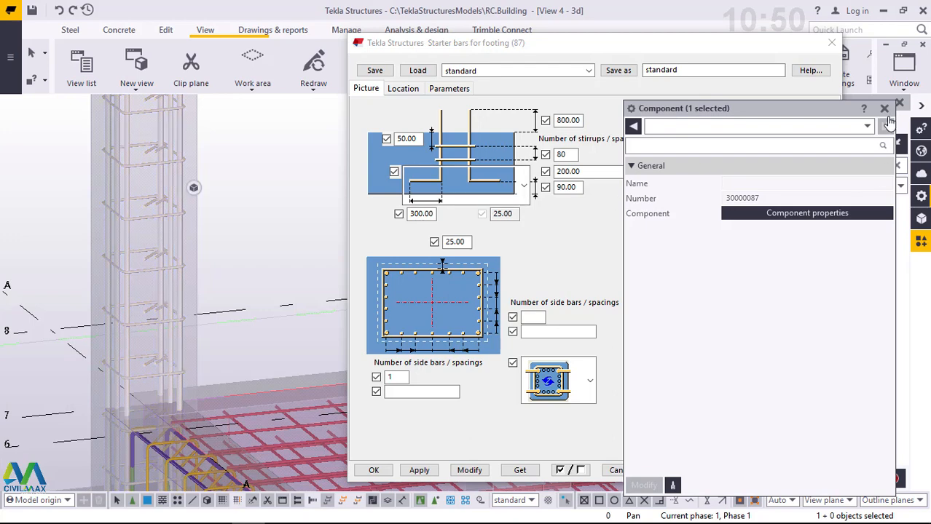
{"action": "left_click", "coordinate": [883, 110]}
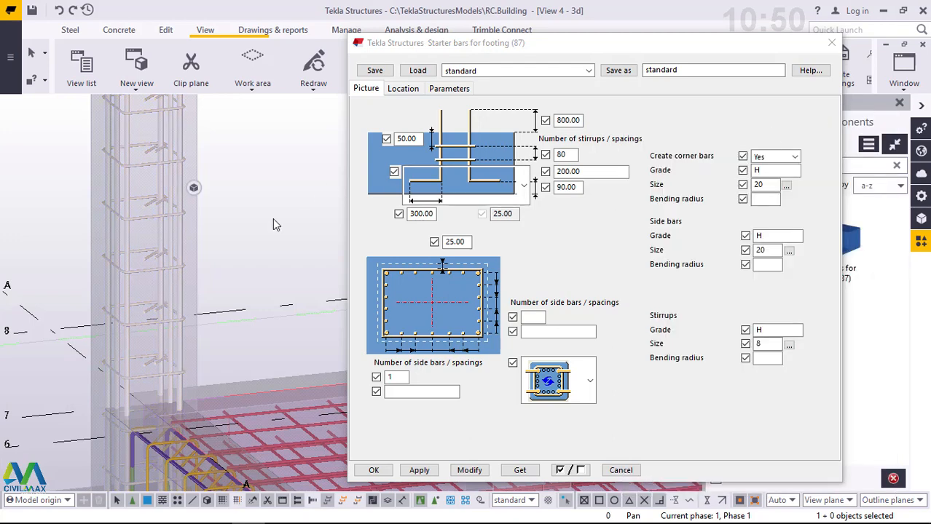
- Examine the stirrups and vertical bars along the corner column's starter bar cage
{"action": "scroll", "coordinate": [148, 203], "scroll_direction": "down", "scroll_amount": 1}
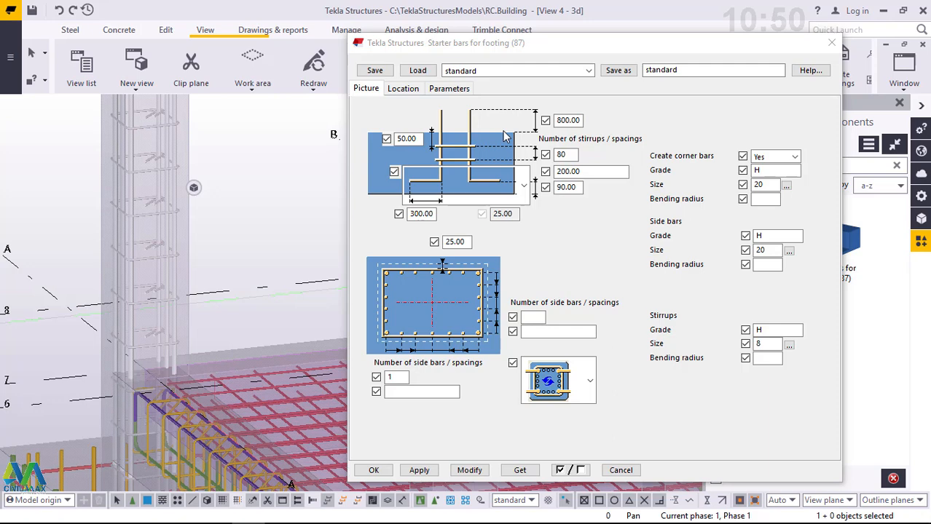
{"action": "scroll", "coordinate": [167, 169], "scroll_direction": "up", "scroll_amount": 5}
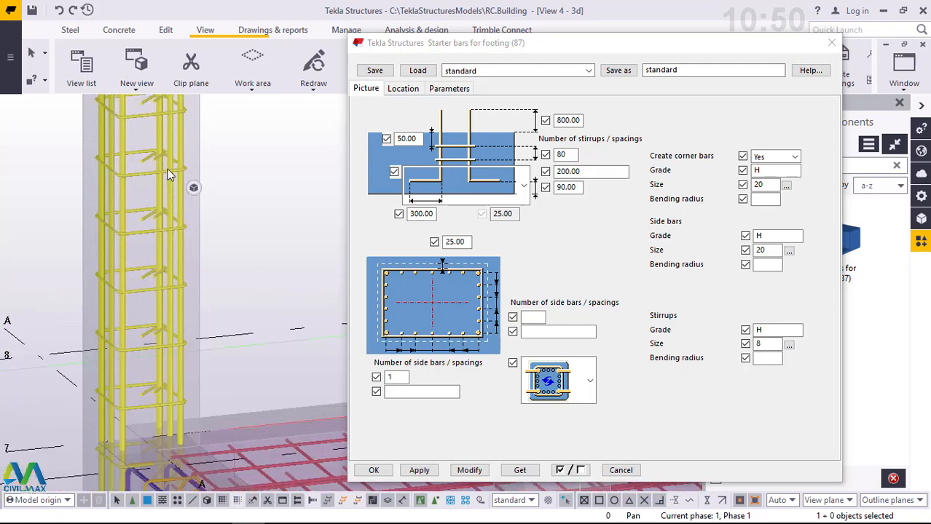
{"action": "scroll", "coordinate": [167, 169], "scroll_direction": "up", "scroll_amount": 1}
{"action": "scroll", "coordinate": [168, 169], "scroll_direction": "down", "scroll_amount": 2}
{"action": "scroll", "coordinate": [146, 180], "scroll_direction": "down", "scroll_amount": 5}
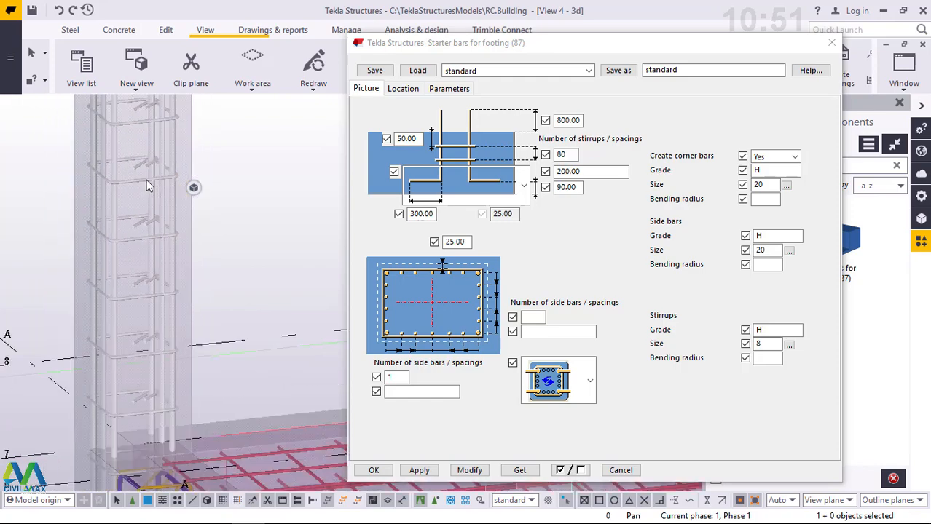
{"action": "scroll", "coordinate": [146, 178], "scroll_direction": "up", "scroll_amount": 4}
{"action": "scroll", "coordinate": [146, 177], "scroll_direction": "up", "scroll_amount": 4}
{"action": "scroll", "coordinate": [146, 180], "scroll_direction": "down", "scroll_amount": 5}
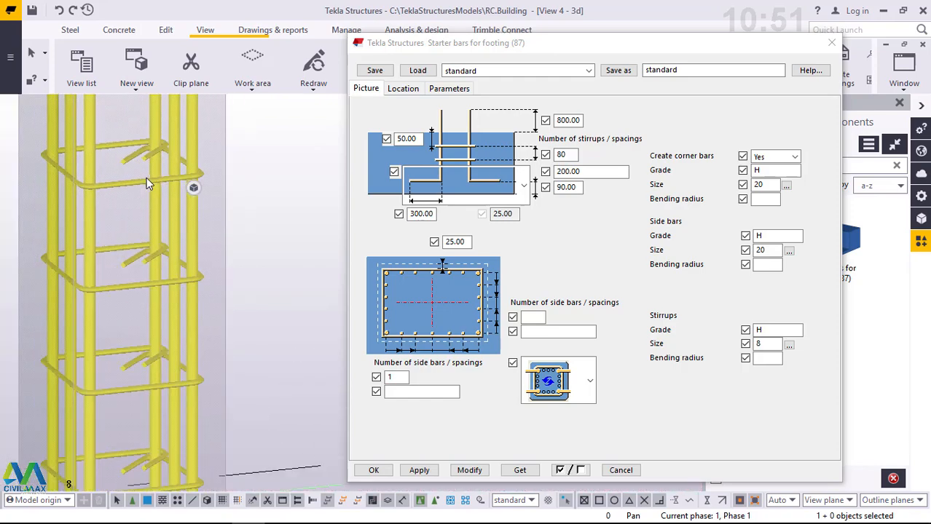
{"action": "scroll", "coordinate": [145, 181], "scroll_direction": "up", "scroll_amount": 3}
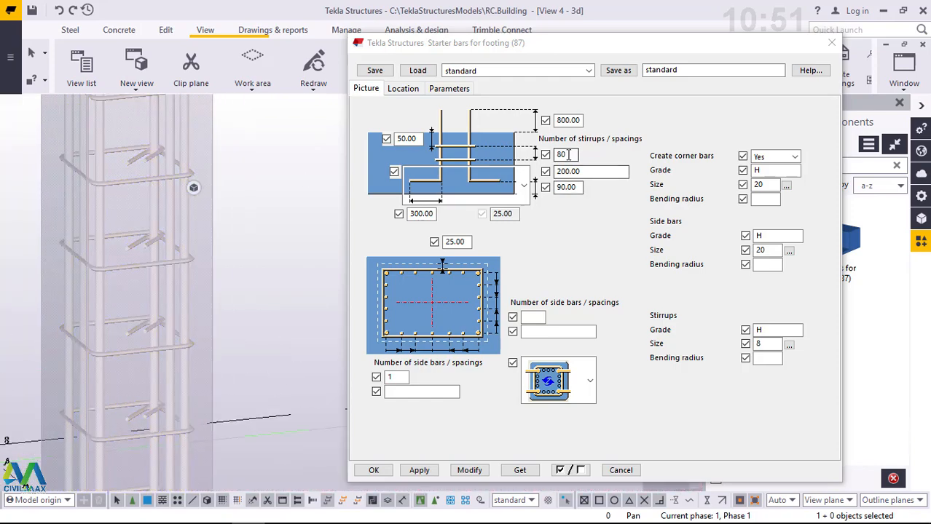
- Review the stirrup spacing and the bottom shape options of the starter bars, keeping the shape with outward-bent legs
{"action": "left_click", "coordinate": [587, 172]}
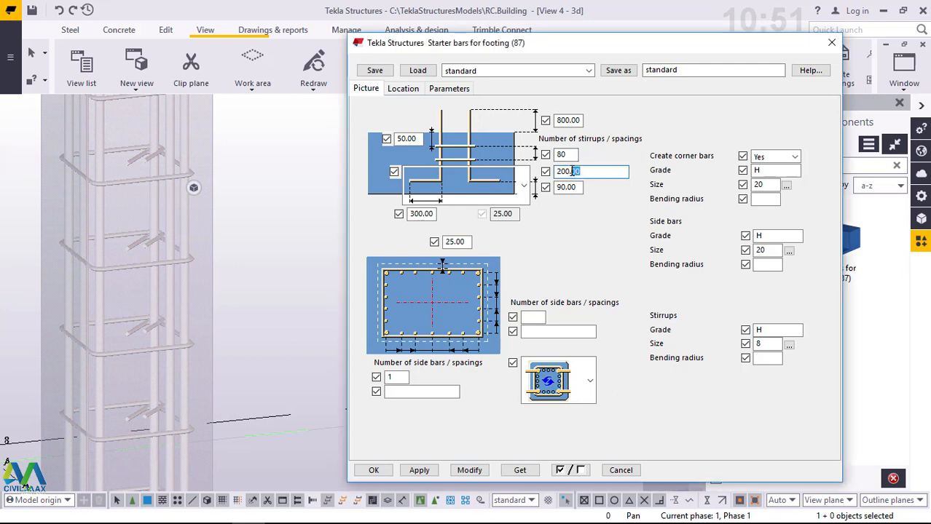
{"action": "left_click_drag", "start_coordinate": [589, 172], "coordinate": [555, 171]}
{"action": "left_click", "coordinate": [524, 186]}
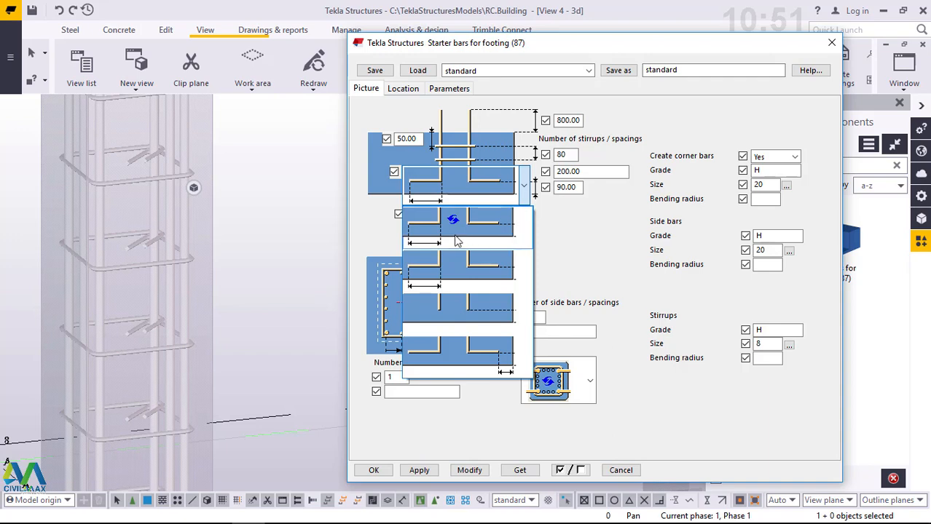
{"action": "left_click", "coordinate": [613, 245]}
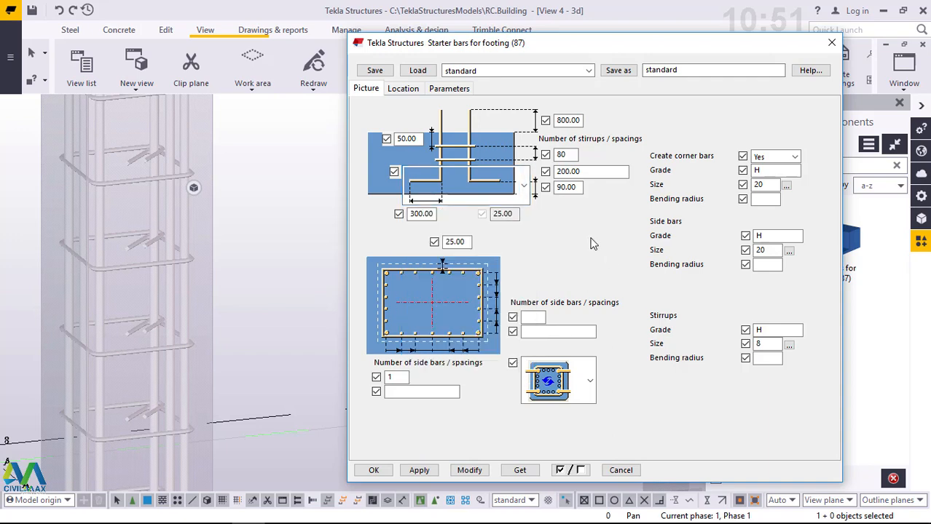
{"action": "left_click", "coordinate": [524, 186]}
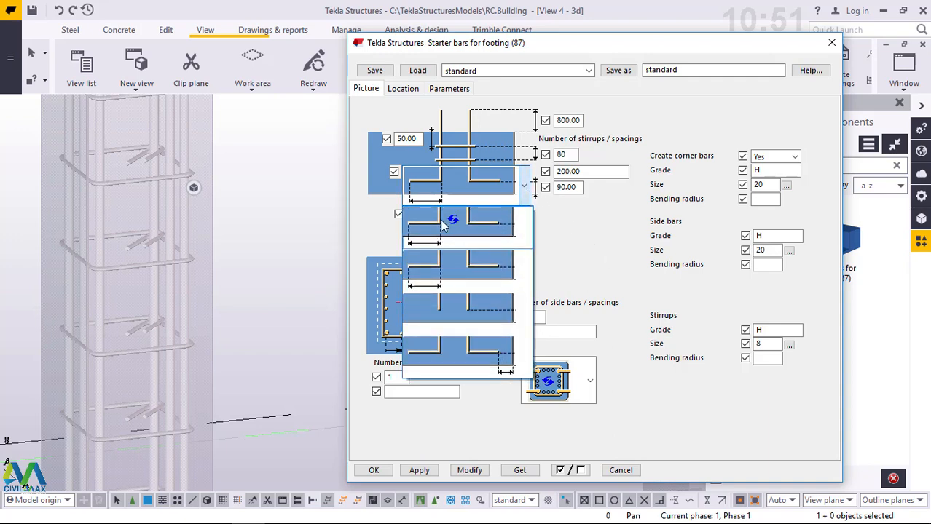
{"action": "left_click", "coordinate": [450, 226]}
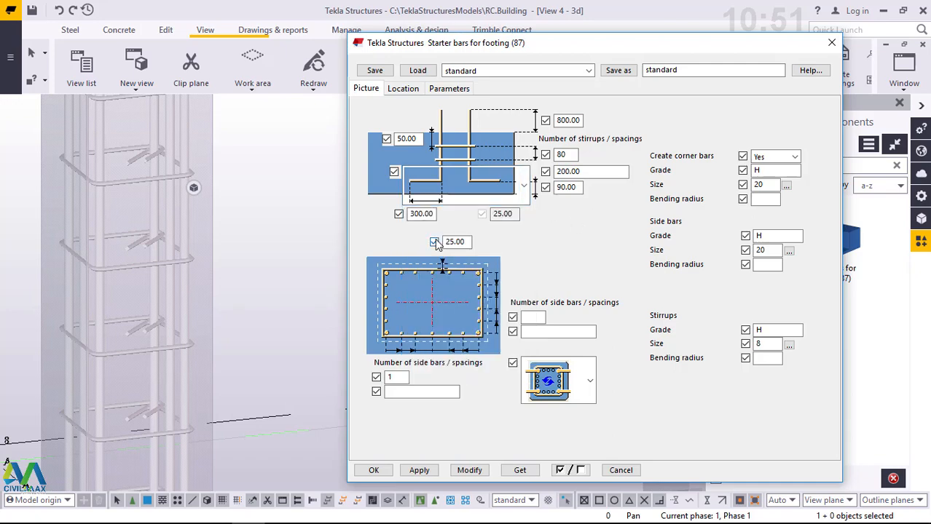
- Examine the bar arrangement of the column cage from several angles and review the leg direction options of the starter bars
{"action": "scroll", "coordinate": [188, 236], "scroll_direction": "down", "scroll_amount": 5}
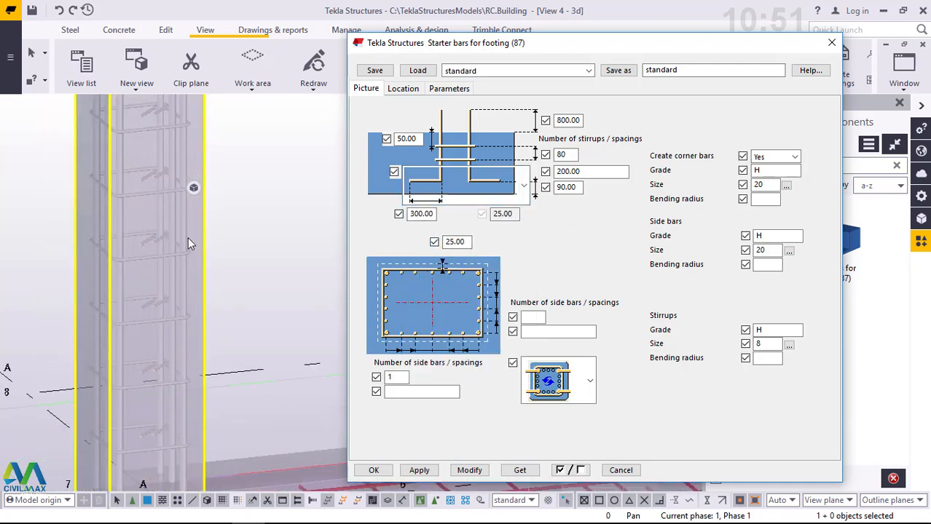
{"action": "middle_click_drag", "start_coordinate": [218, 334], "coordinate": [233, 373], "text": "ctrl"}
{"action": "scroll", "coordinate": [143, 313], "scroll_direction": "up", "scroll_amount": 3}
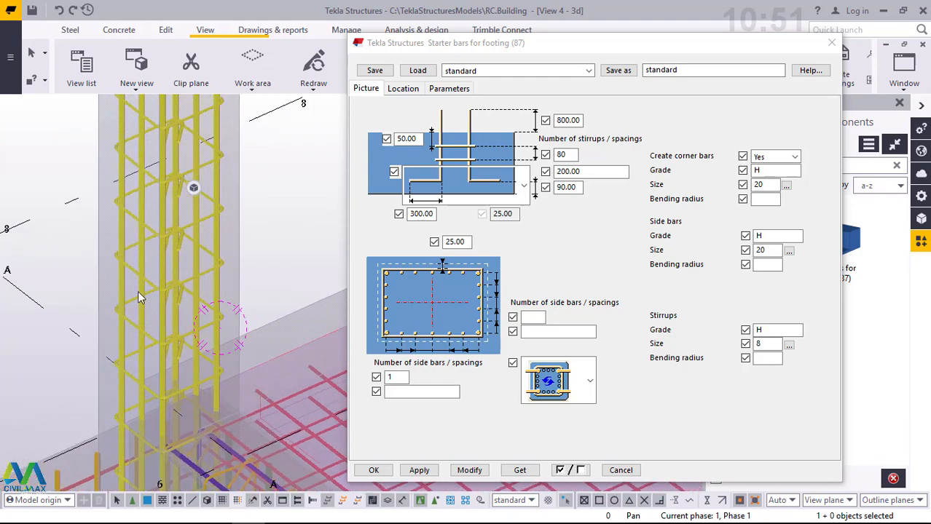
{"action": "scroll", "coordinate": [130, 292], "scroll_direction": "down", "scroll_amount": 1}
{"action": "scroll", "coordinate": [127, 292], "scroll_direction": "down", "scroll_amount": 3}
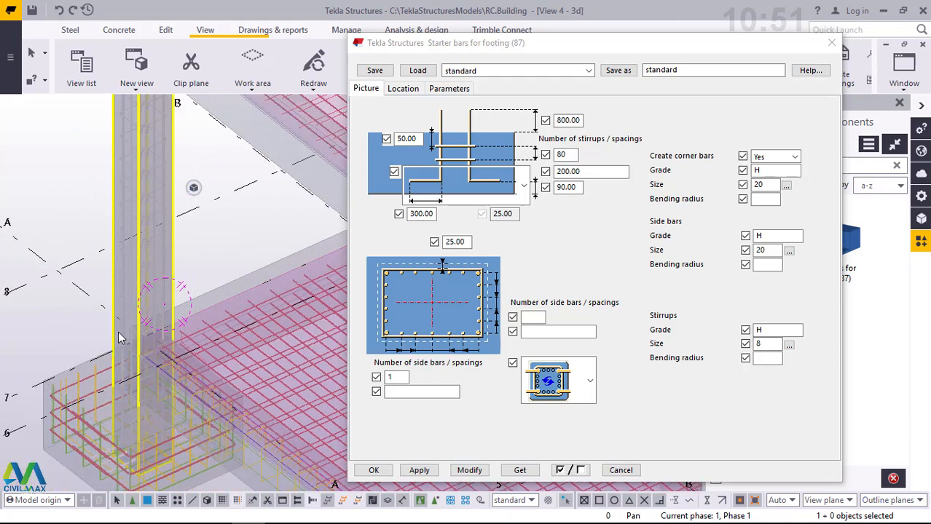
{"action": "scroll", "coordinate": [120, 335], "scroll_direction": "up", "scroll_amount": 3}
{"action": "scroll", "coordinate": [144, 324], "scroll_direction": "up", "scroll_amount": 2}
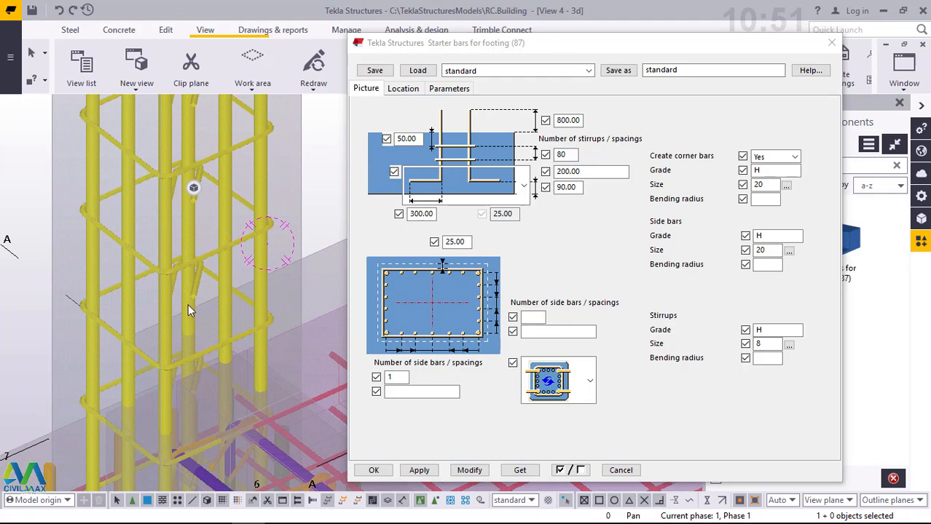
{"action": "middle_click_drag", "start_coordinate": [188, 304], "coordinate": [219, 302], "text": "ctrl"}
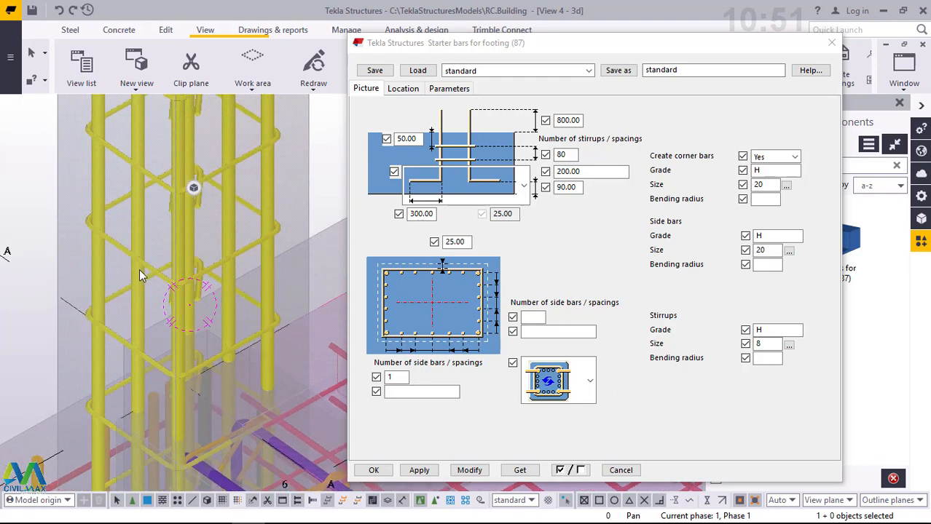
{"action": "scroll", "coordinate": [139, 270], "scroll_direction": "down", "scroll_amount": 5}
{"action": "scroll", "coordinate": [189, 257], "scroll_direction": "up", "scroll_amount": 4}
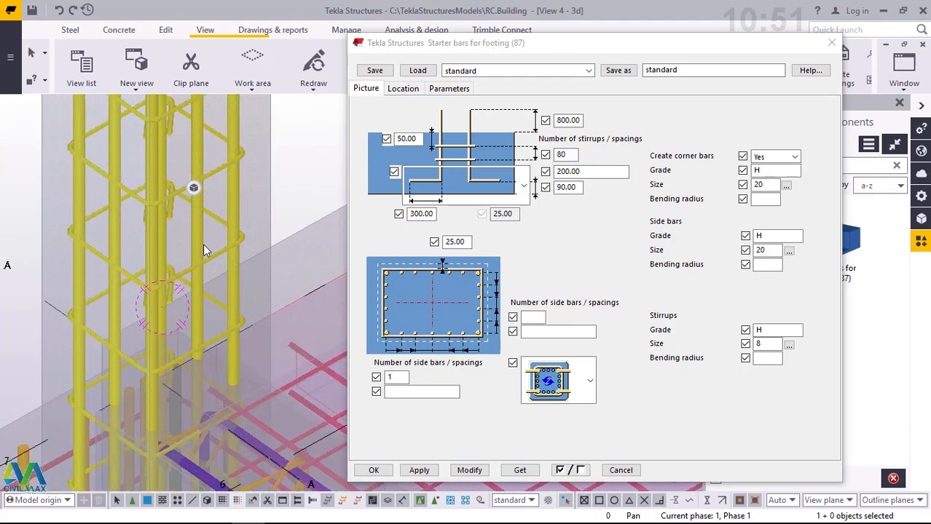
{"action": "middle_click_drag", "start_coordinate": [191, 246], "coordinate": [175, 251], "text": "ctrl"}
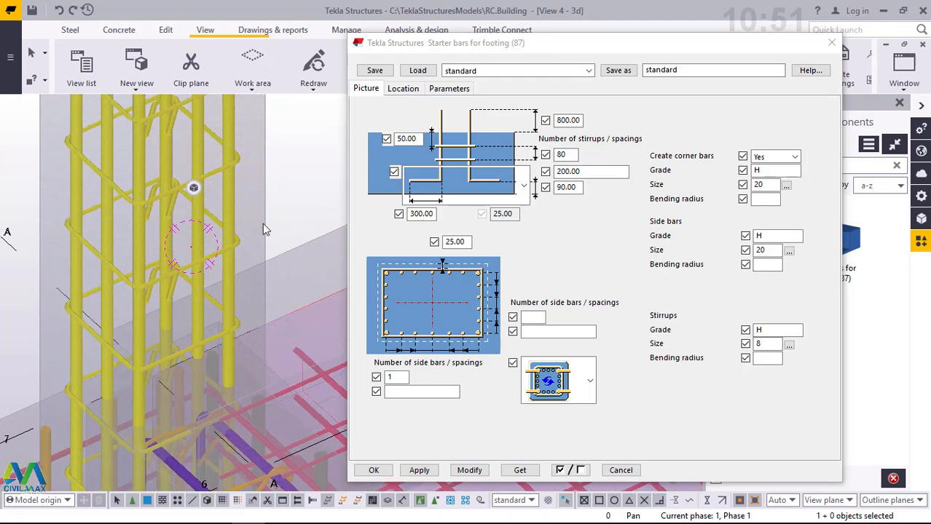
{"action": "middle_click_drag", "start_coordinate": [264, 228], "coordinate": [235, 229], "text": "ctrl"}
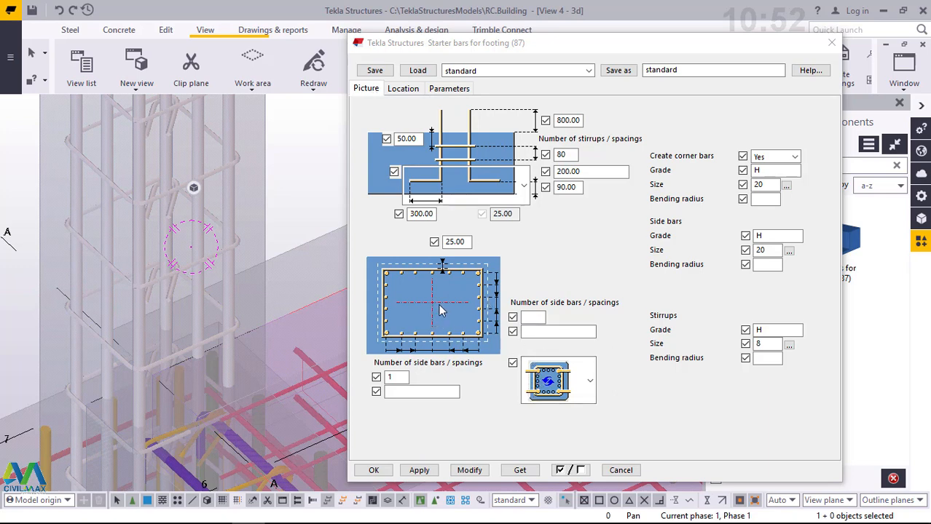
{"action": "left_click", "coordinate": [590, 382]}
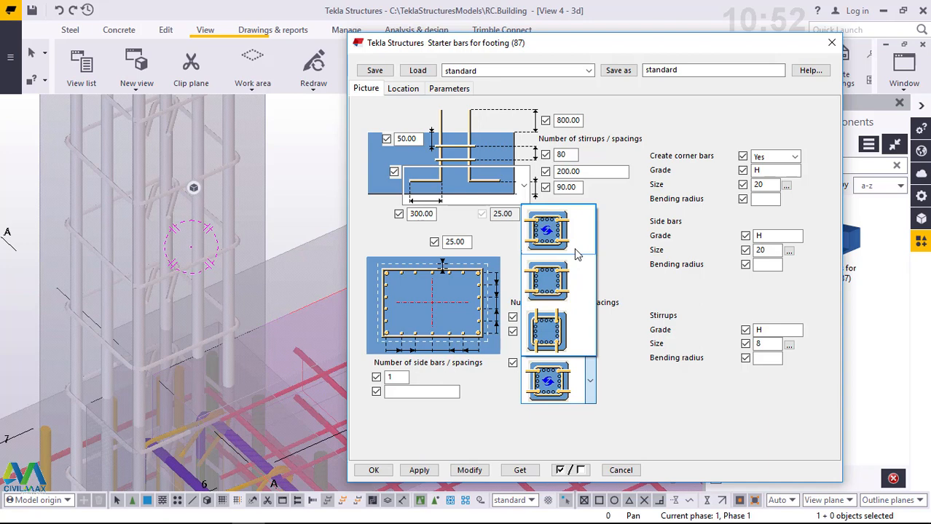
{"action": "left_click", "coordinate": [632, 401]}
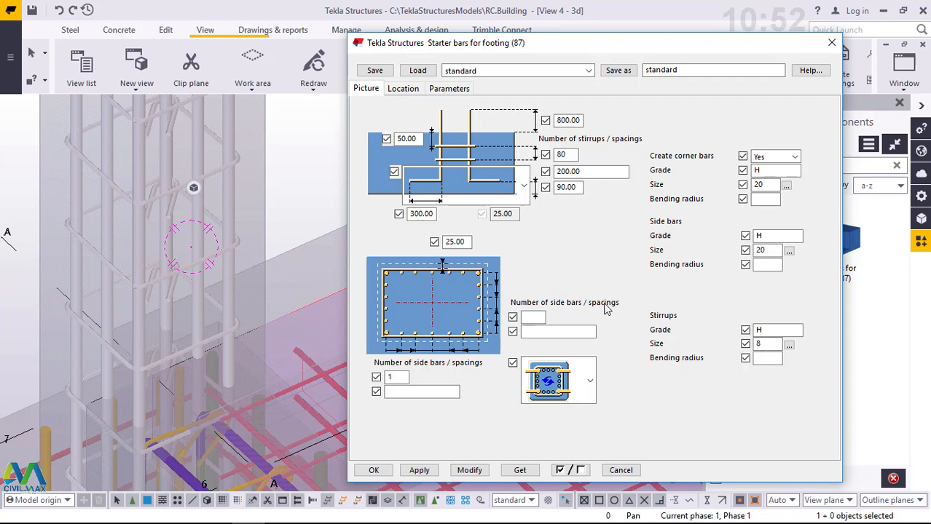
- Try 1 side bar along the section's vertical faces, inspect the modified cage, and clear that count again
{"action": "left_click", "coordinate": [539, 317]}
{"action": "type", "text": "1"}
{"action": "left_click", "coordinate": [470, 470]}
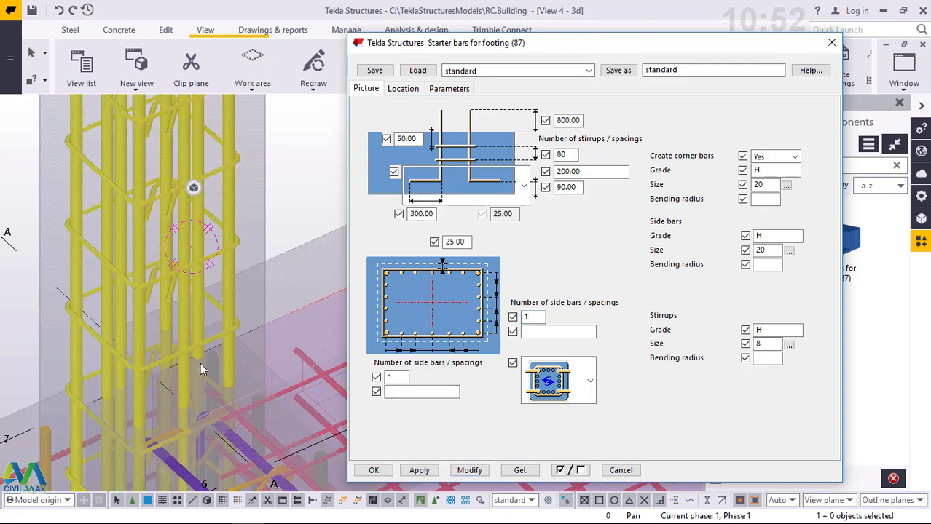
{"action": "middle_click_drag", "start_coordinate": [203, 360], "coordinate": [108, 386], "text": "ctrl"}
{"action": "middle_click_drag", "start_coordinate": [162, 304], "coordinate": [82, 364], "text": "ctrl"}
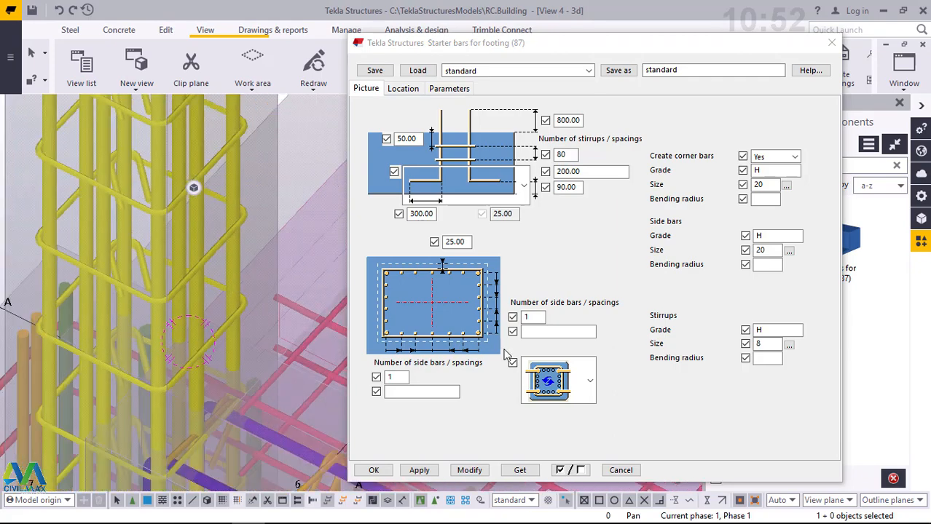
{"action": "left_click", "coordinate": [536, 317]}
{"action": "key", "text": "BackSpace"}
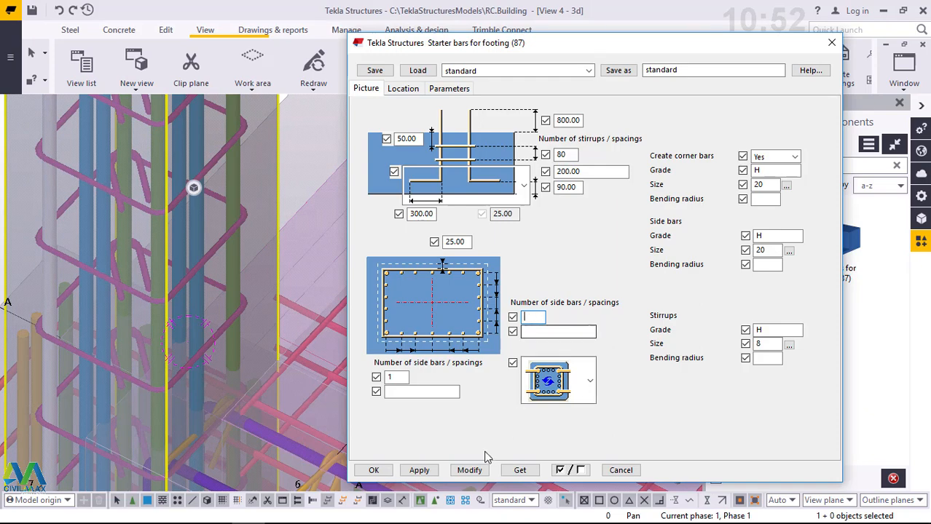
{"action": "left_click", "coordinate": [472, 472]}
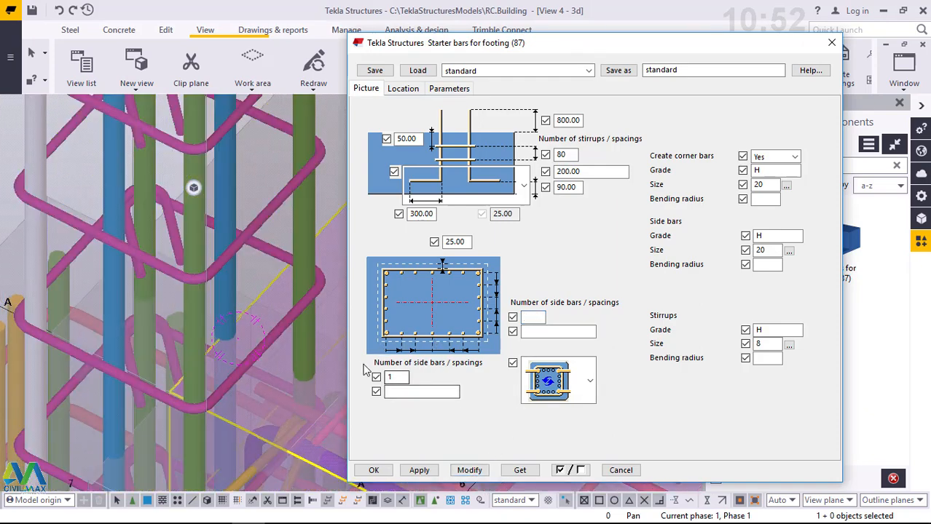
- Try the cage without side bars along the section's horizontal faces, and restore the count to 1
{"action": "double_click", "coordinate": [391, 377]}
{"action": "key", "text": "BackSpace"}
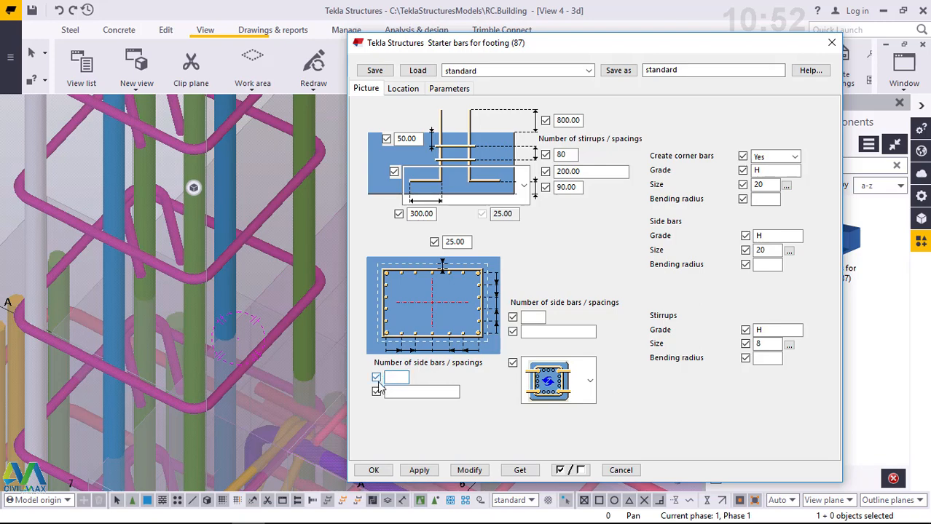
{"action": "left_click", "coordinate": [470, 471]}
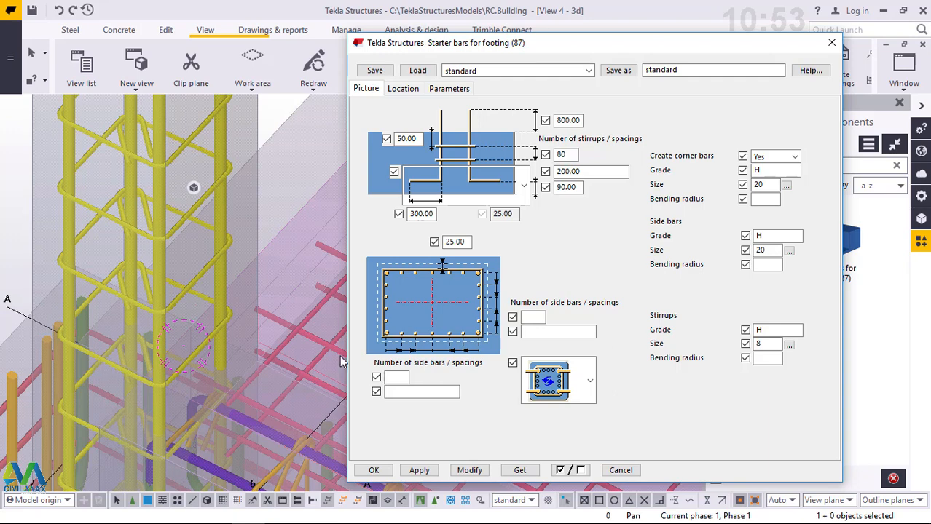
{"action": "left_click", "coordinate": [396, 377]}
{"action": "type", "text": "1"}
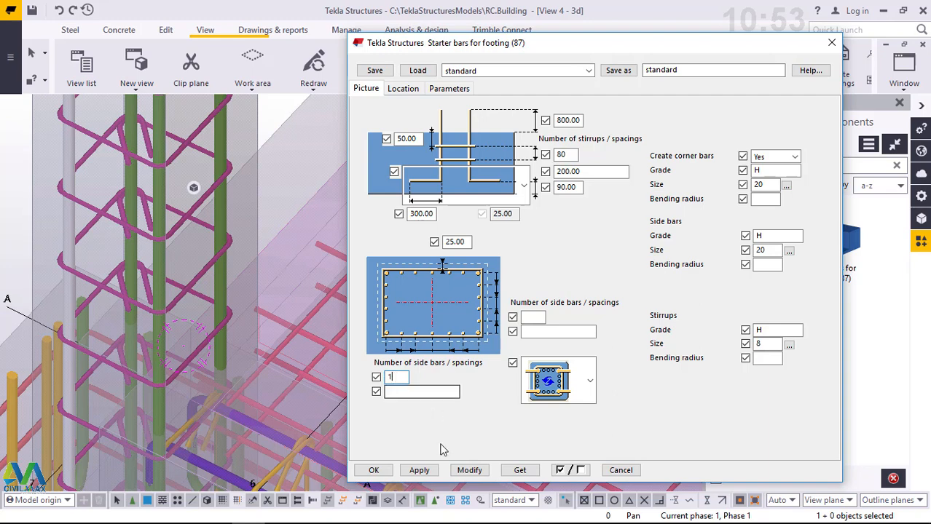
{"action": "left_click", "coordinate": [470, 471]}
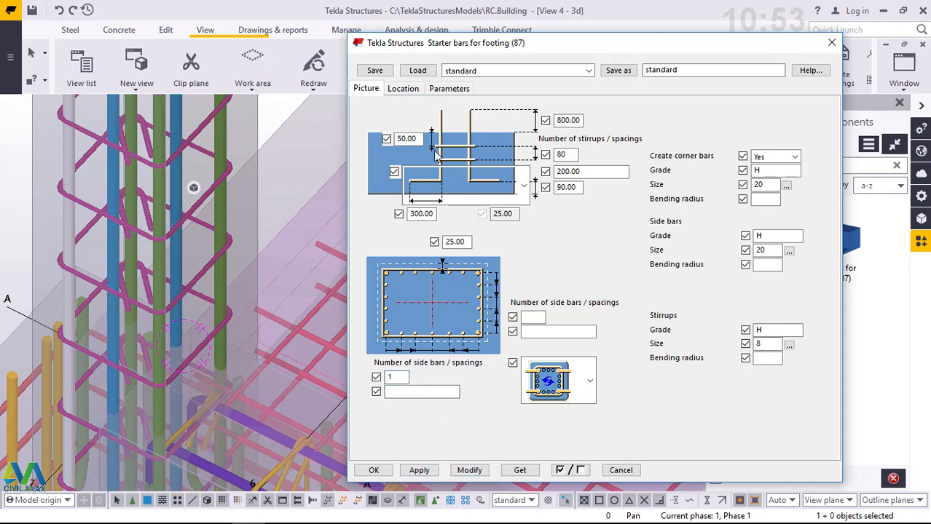
- Check the cage dimensions in the starter bar location settings against the concrete column's profile
{"action": "left_click", "coordinate": [411, 90]}
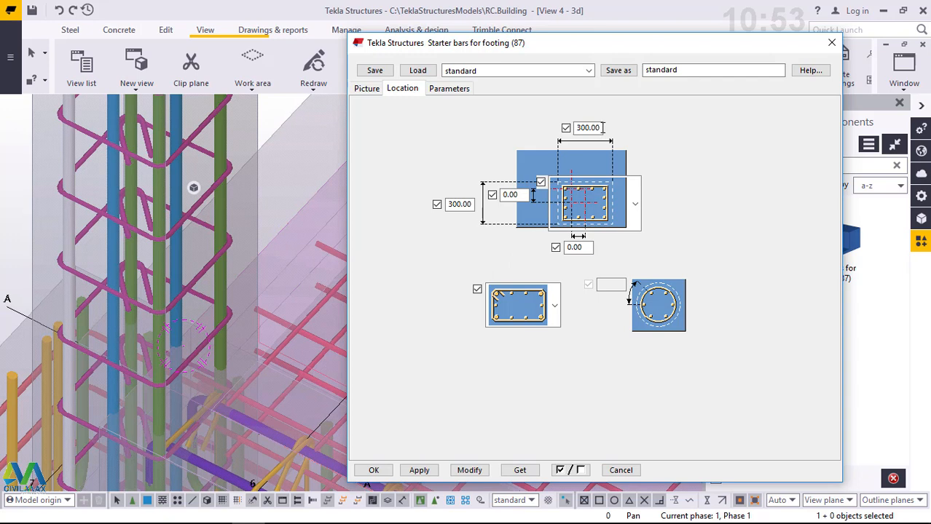
{"action": "left_click_drag", "start_coordinate": [602, 128], "coordinate": [578, 128]}
{"action": "left_click", "coordinate": [258, 132]}
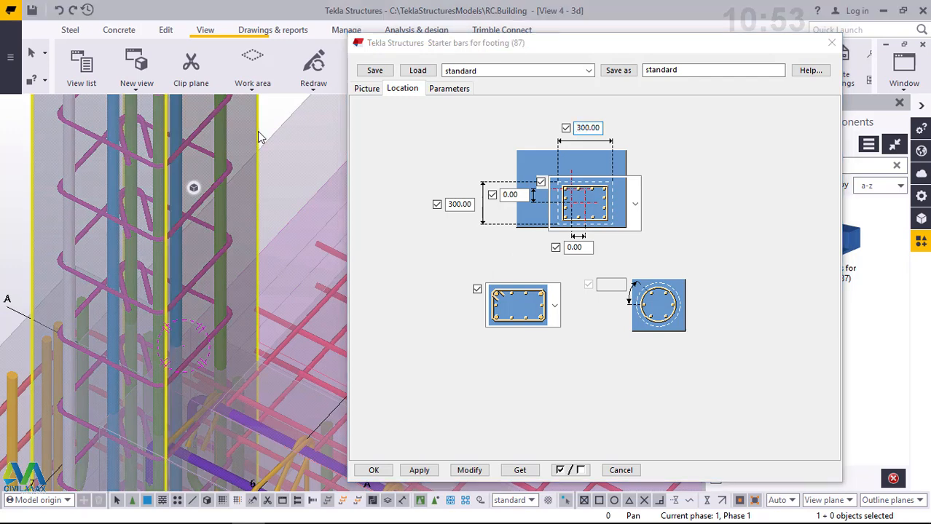
{"action": "left_click", "coordinate": [258, 133]}
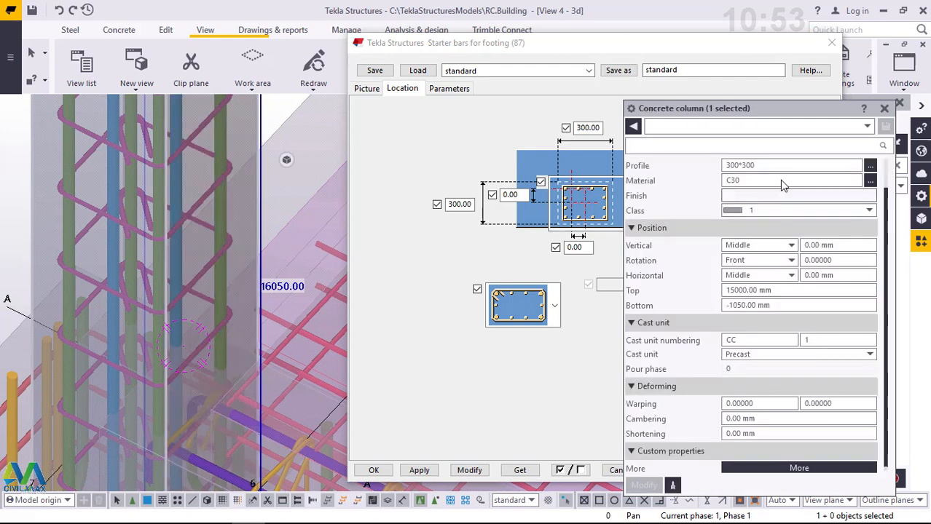
- Compare the concrete column's profile with the cage width in the starter bar location settings, and close the column properties
{"action": "left_click", "coordinate": [740, 165]}
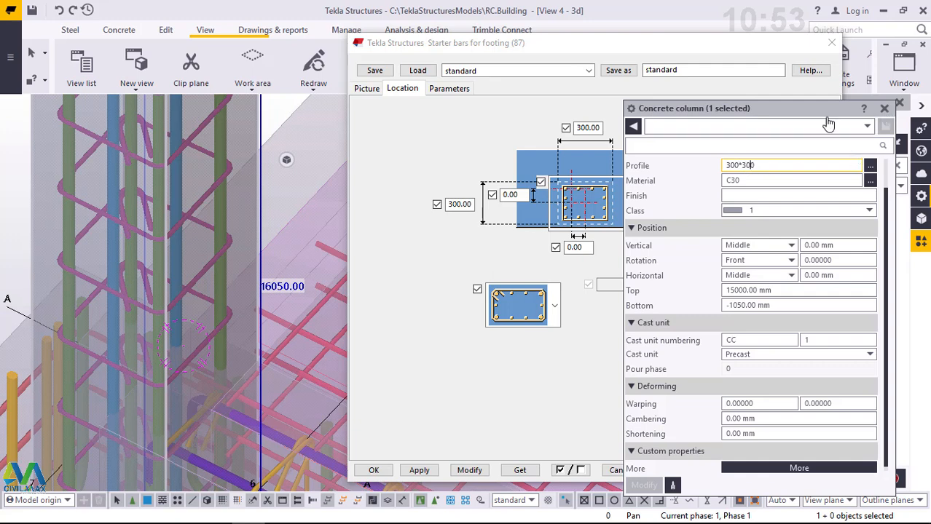
{"action": "left_click", "coordinate": [884, 109]}
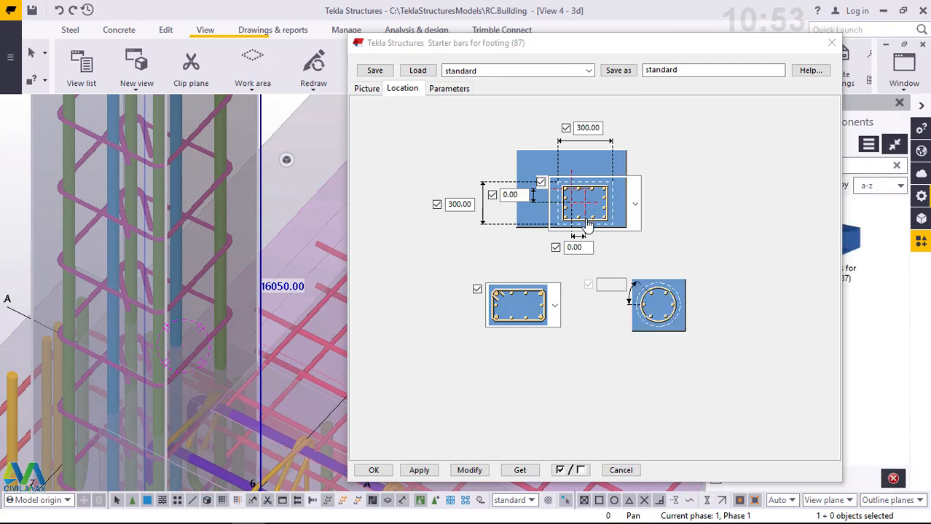
{"action": "left_click", "coordinate": [599, 128]}
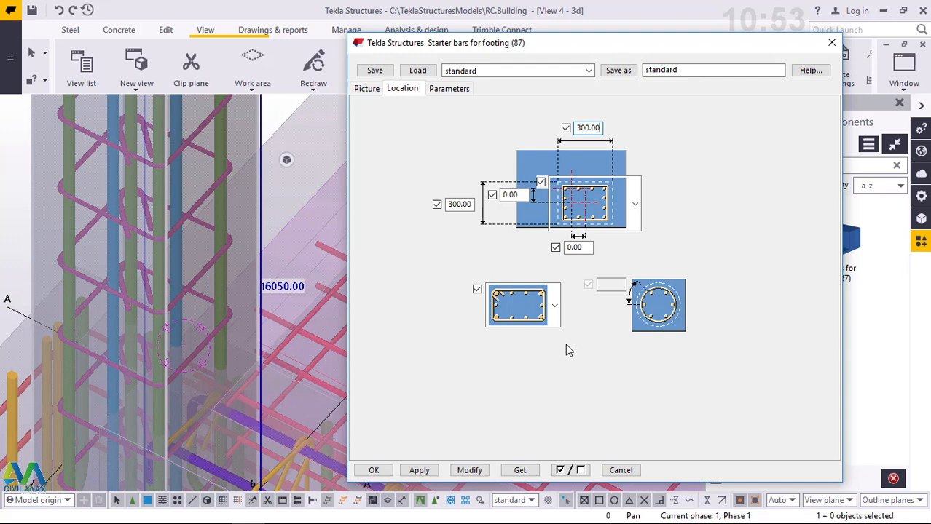
- Review the available stirrup shapes and the cage's horizontal offset in the starter bar location settings
{"action": "left_click", "coordinate": [555, 306]}
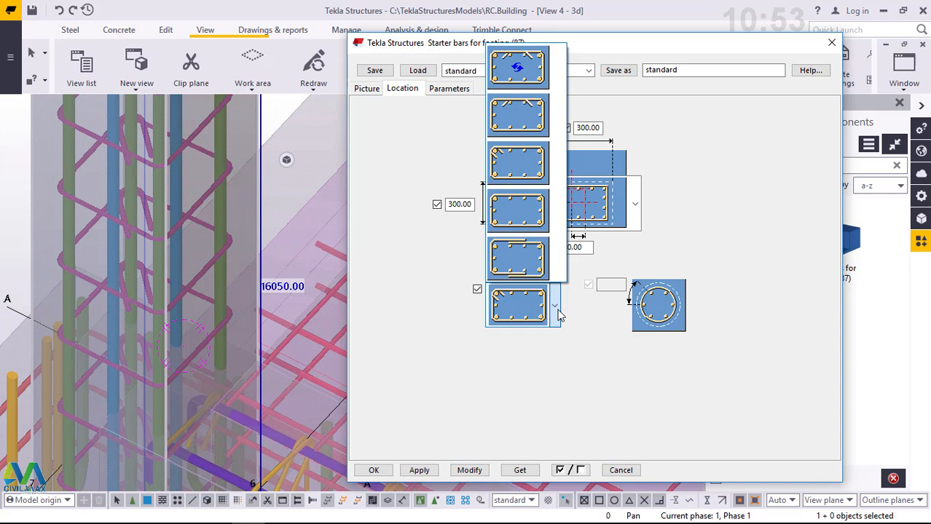
{"action": "left_click", "coordinate": [520, 309]}
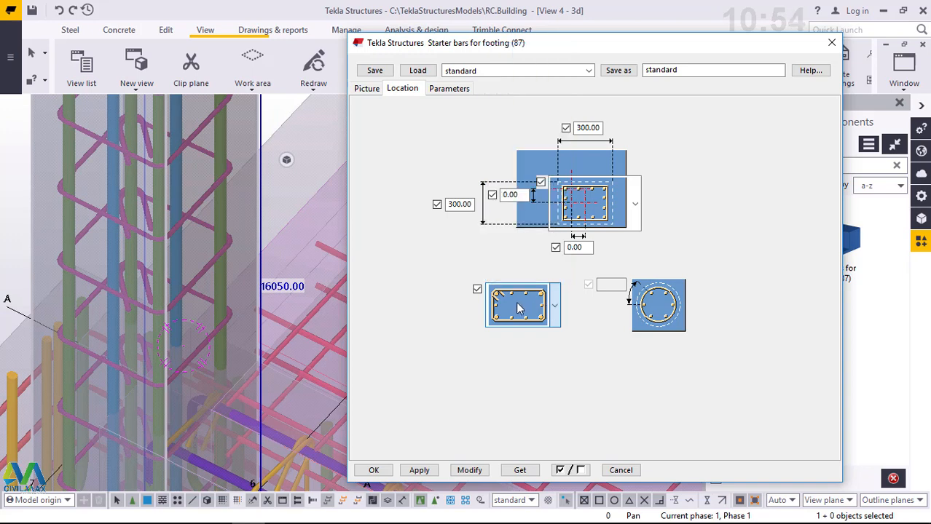
{"action": "left_click", "coordinate": [580, 249]}
{"action": "left_click_drag", "start_coordinate": [580, 249], "coordinate": [564, 249]}
- Review the numbering, name and class parameters of the side bars, corner bars and stirrups, and accept the starter bar settings
{"action": "left_click", "coordinate": [449, 89]}
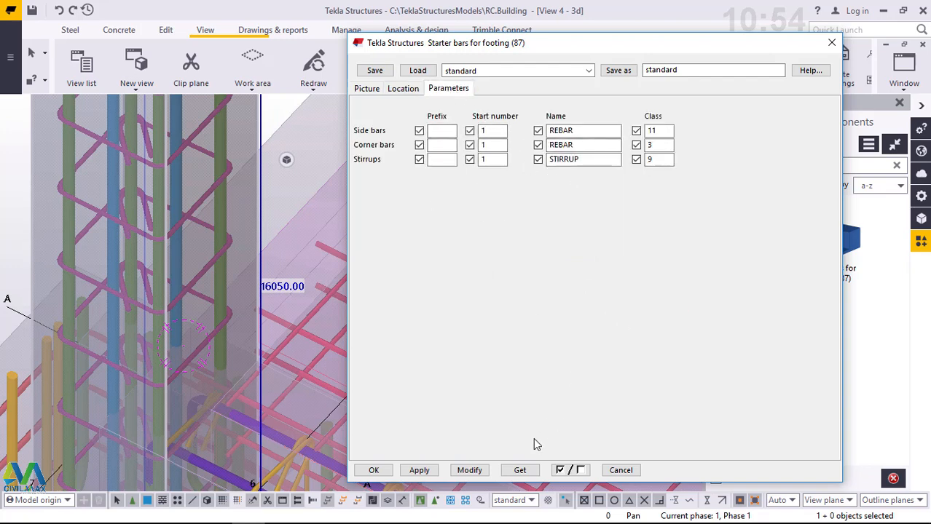
{"action": "left_click", "coordinate": [466, 472]}
{"action": "left_click", "coordinate": [373, 470]}
- Deselect the column and examine the corner footing's starter bars and the footings across the whole building
{"action": "scroll", "coordinate": [186, 228], "scroll_direction": "down", "scroll_amount": 5}
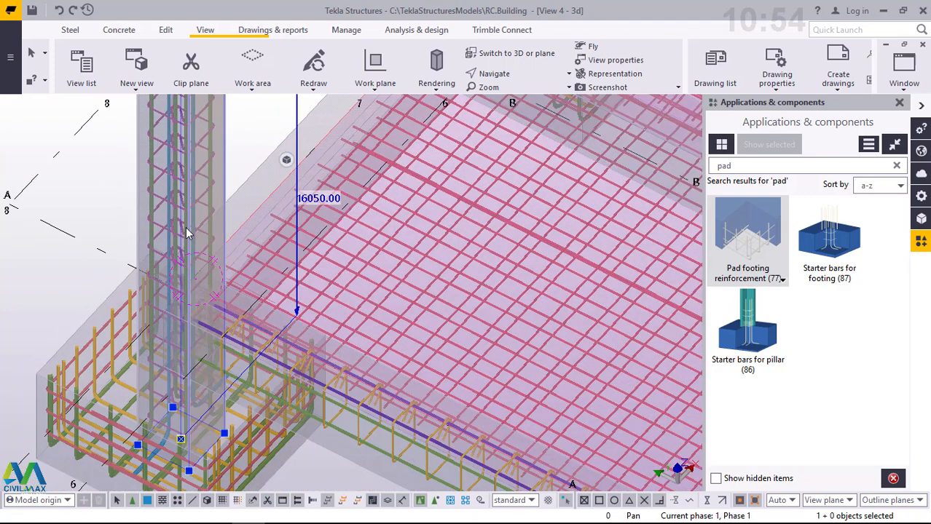
{"action": "scroll", "coordinate": [186, 231], "scroll_direction": "down", "scroll_amount": 2}
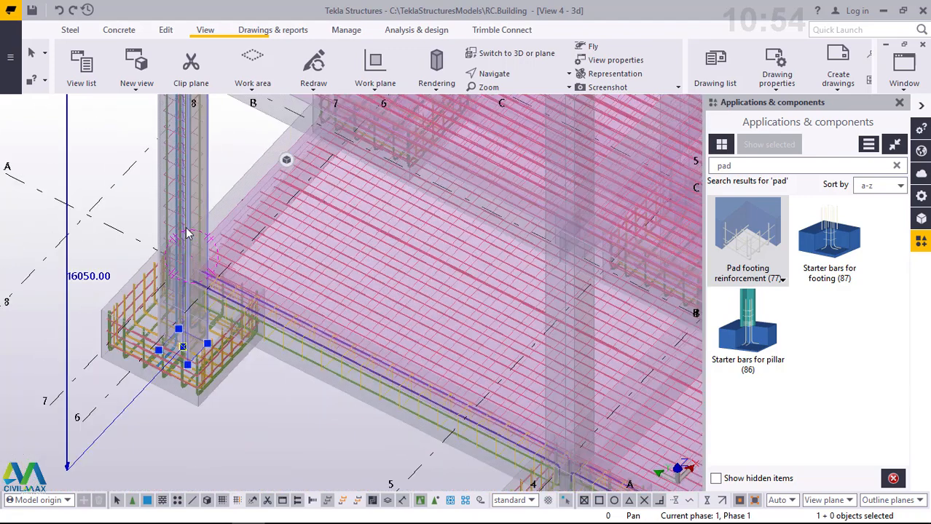
{"action": "left_click", "coordinate": [241, 132]}
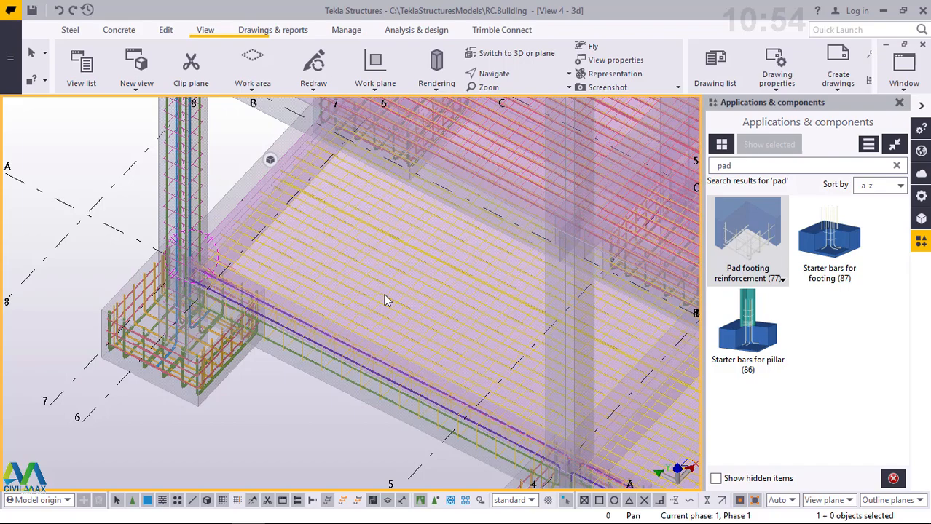
{"action": "scroll", "coordinate": [182, 329], "scroll_direction": "up", "scroll_amount": 5}
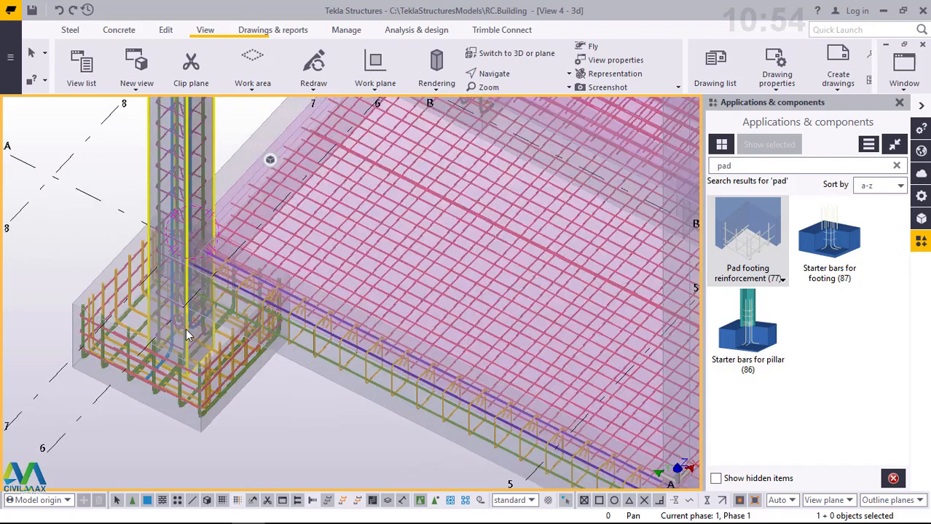
{"action": "scroll", "coordinate": [179, 328], "scroll_direction": "down", "scroll_amount": 1}
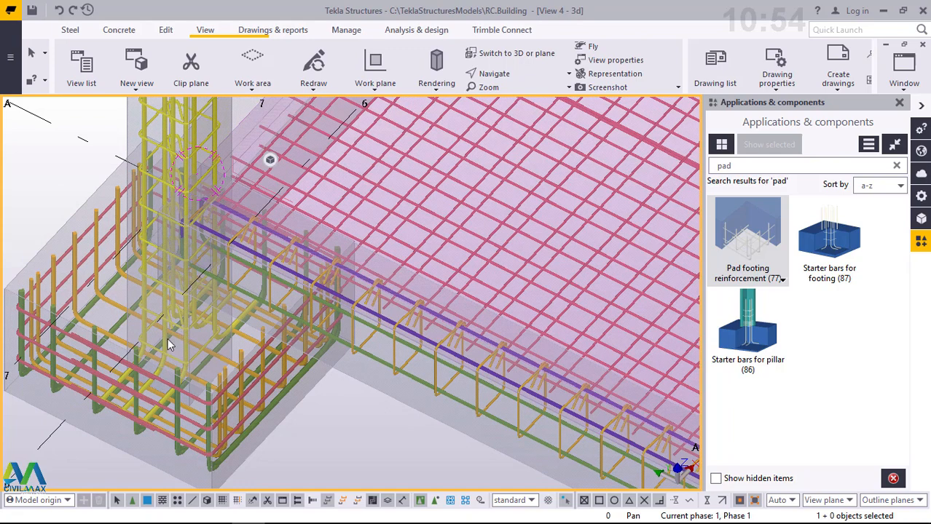
{"action": "scroll", "coordinate": [165, 341], "scroll_direction": "down", "scroll_amount": 4}
{"action": "scroll", "coordinate": [152, 329], "scroll_direction": "down", "scroll_amount": 3}
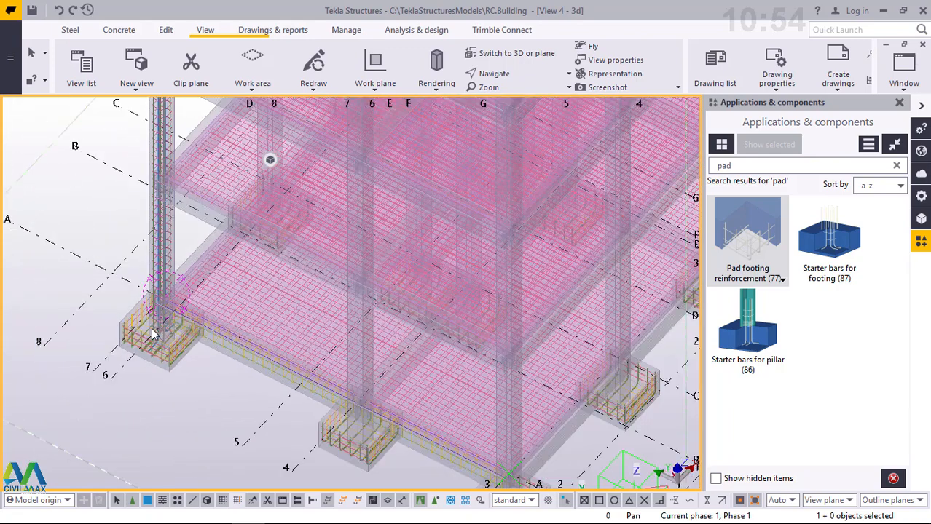
{"action": "scroll", "coordinate": [330, 284], "scroll_direction": "down", "scroll_amount": 4}
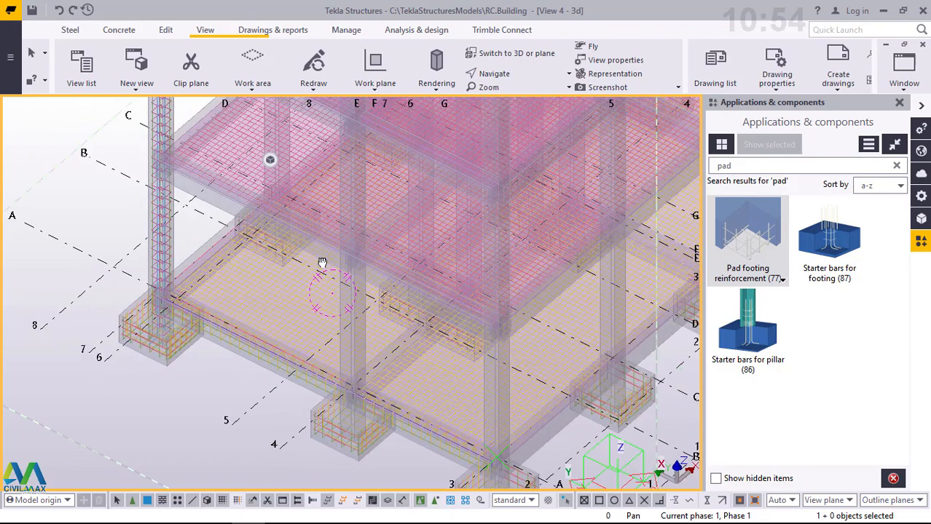
{"action": "middle_click_drag", "start_coordinate": [290, 216], "coordinate": [275, 176], "text": "ctrl"}
{"action": "scroll", "coordinate": [133, 291], "scroll_direction": "down", "scroll_amount": 2}
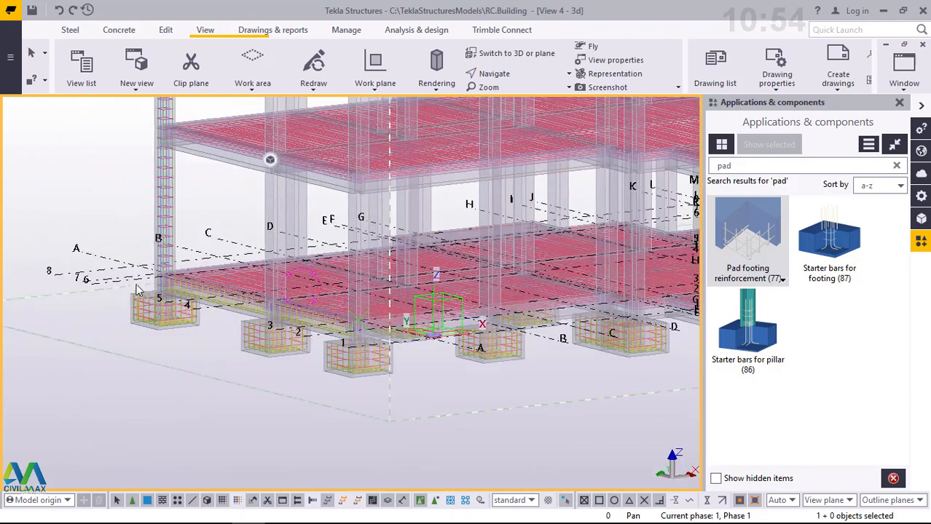
{"action": "scroll", "coordinate": [448, 227], "scroll_direction": "down", "scroll_amount": 1}
{"action": "scroll", "coordinate": [436, 214], "scroll_direction": "up", "scroll_amount": 3}
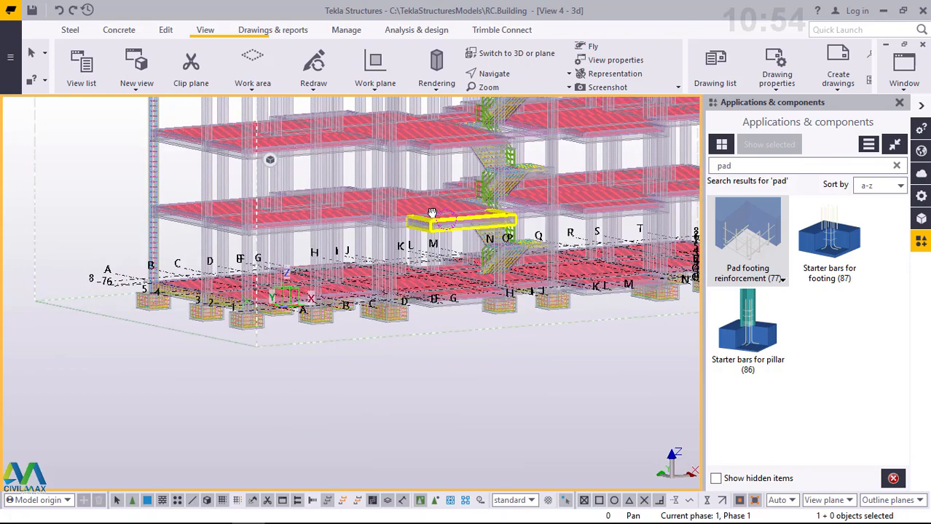
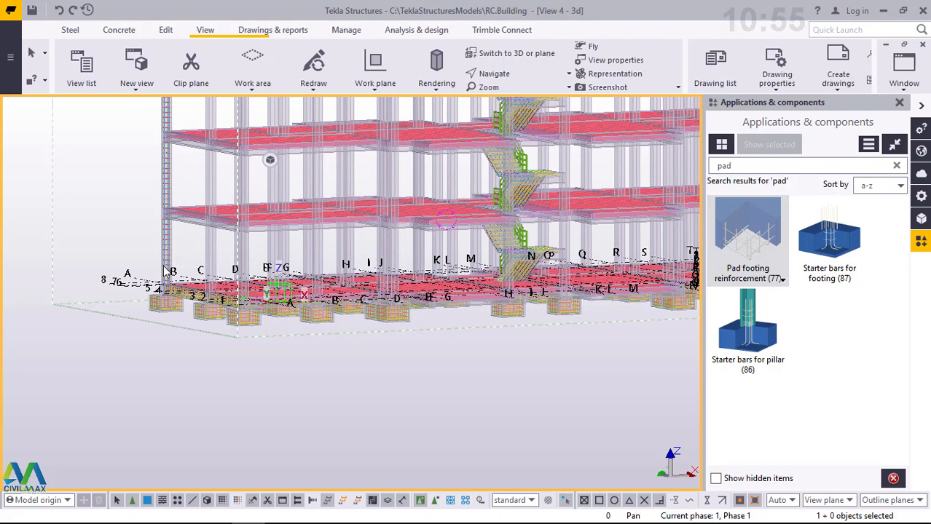
- Set the 3D view's rotation to 90 around Z and 0 around X
{"action": "scroll", "coordinate": [375, 271], "scroll_direction": "down", "scroll_amount": 1}
{"action": "scroll", "coordinate": [633, 252], "scroll_direction": "down", "scroll_amount": 1}
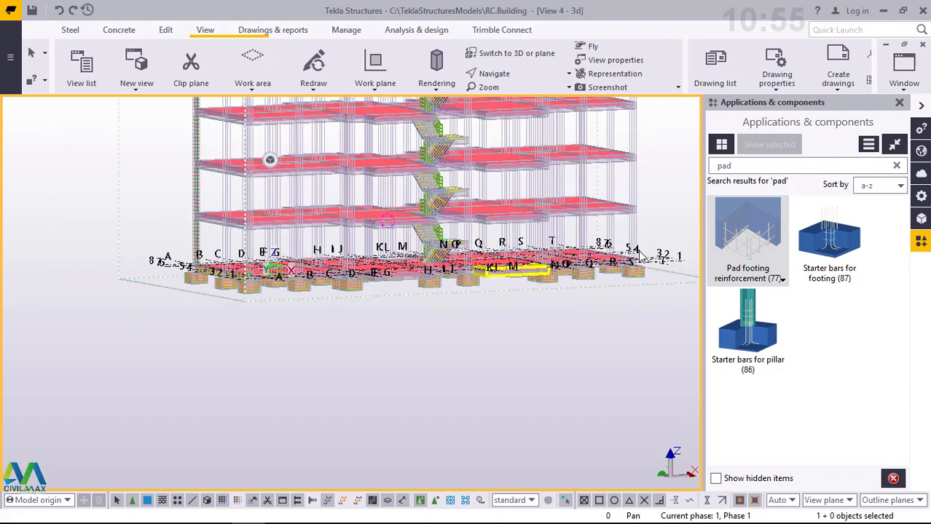
{"action": "scroll", "coordinate": [638, 251], "scroll_direction": "up", "scroll_amount": 3}
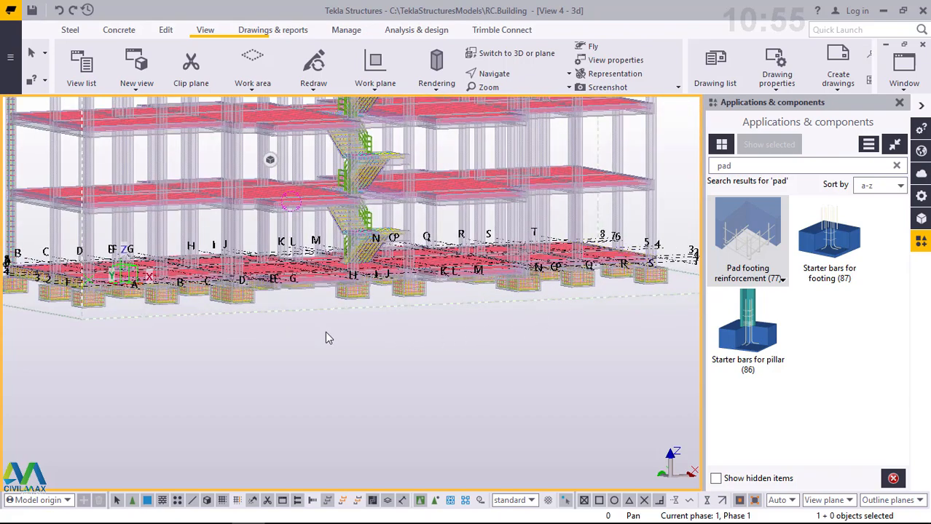
{"action": "double_click", "coordinate": [326, 335]}
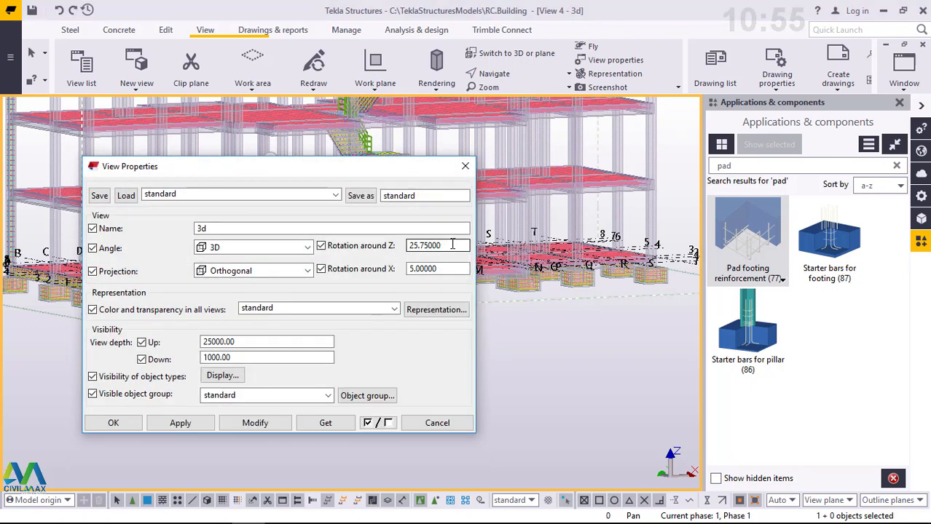
{"action": "left_click_drag", "start_coordinate": [453, 245], "coordinate": [408, 244]}
{"action": "type", "text": "90"}
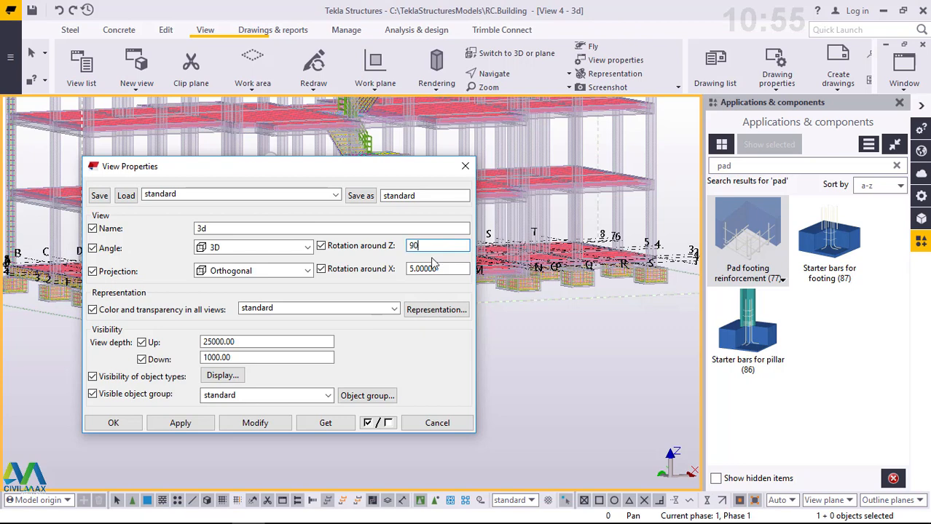
{"action": "left_click_drag", "start_coordinate": [444, 270], "coordinate": [392, 271]}
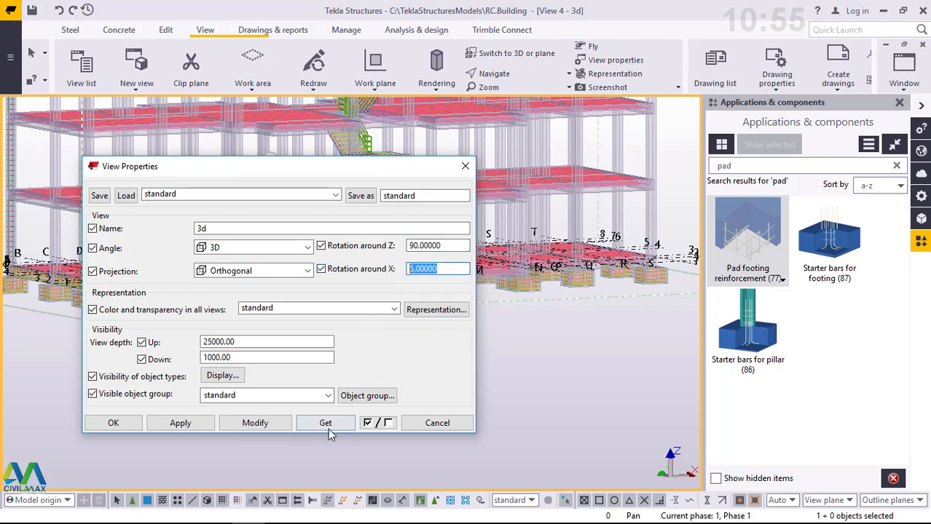
{"action": "type", "text": "0"}
{"action": "left_click", "coordinate": [253, 423]}
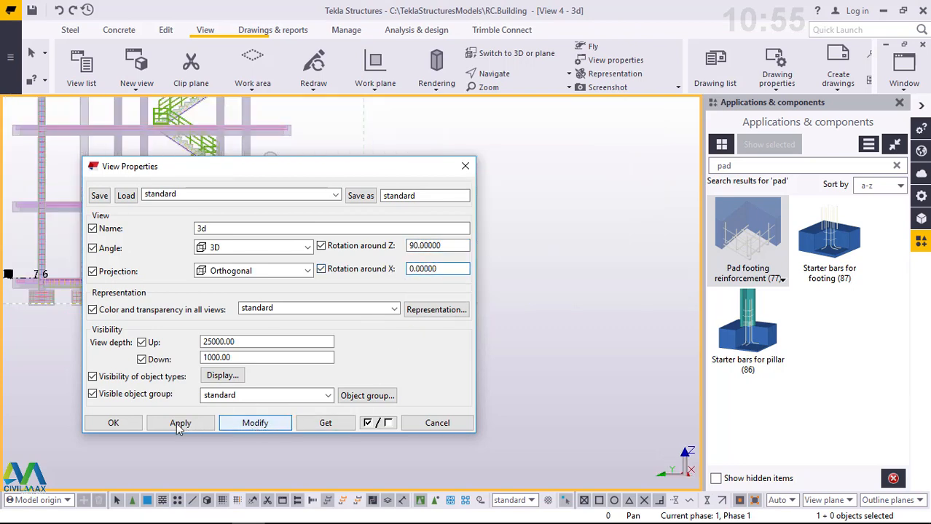
{"action": "left_click", "coordinate": [114, 423]}
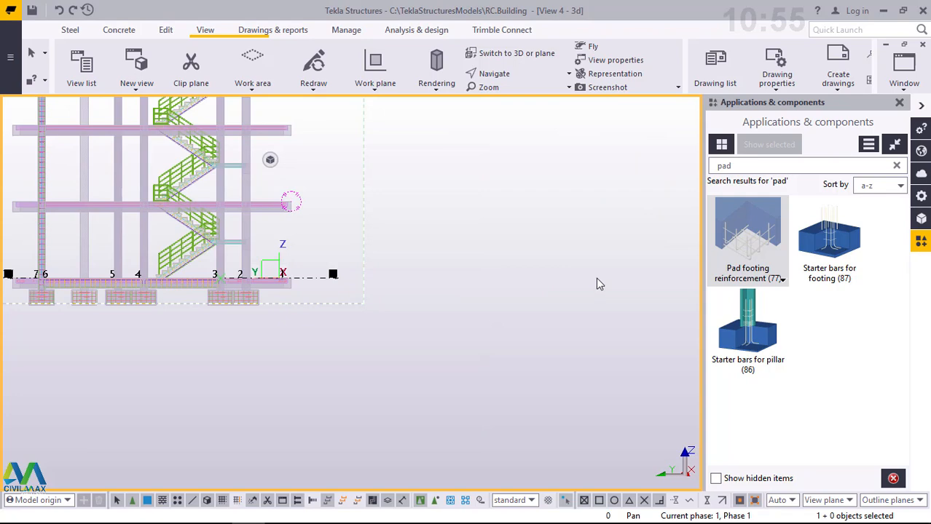
- Apply the Starter bars for footing (87) component to the columns on gridlines 2 and 3
{"action": "scroll", "coordinate": [597, 278], "scroll_direction": "down", "scroll_amount": 3}
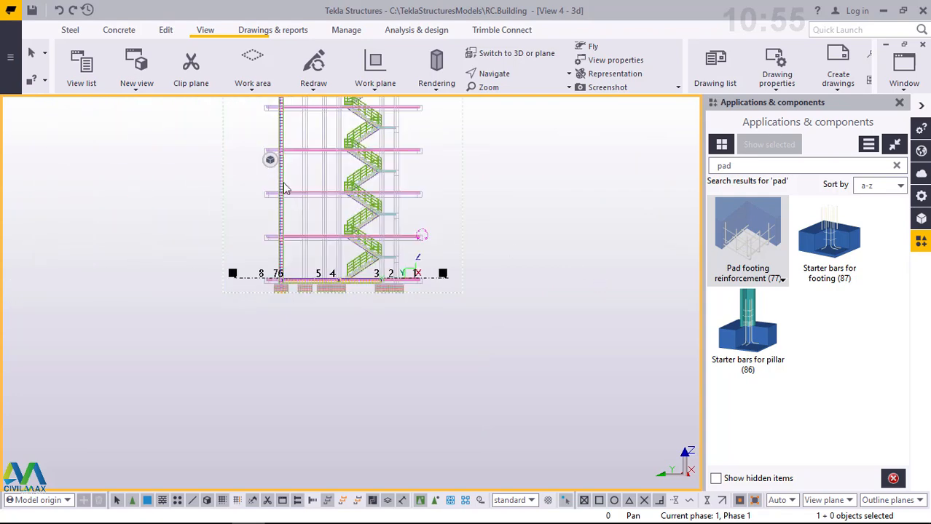
{"action": "scroll", "coordinate": [356, 171], "scroll_direction": "up", "scroll_amount": 2}
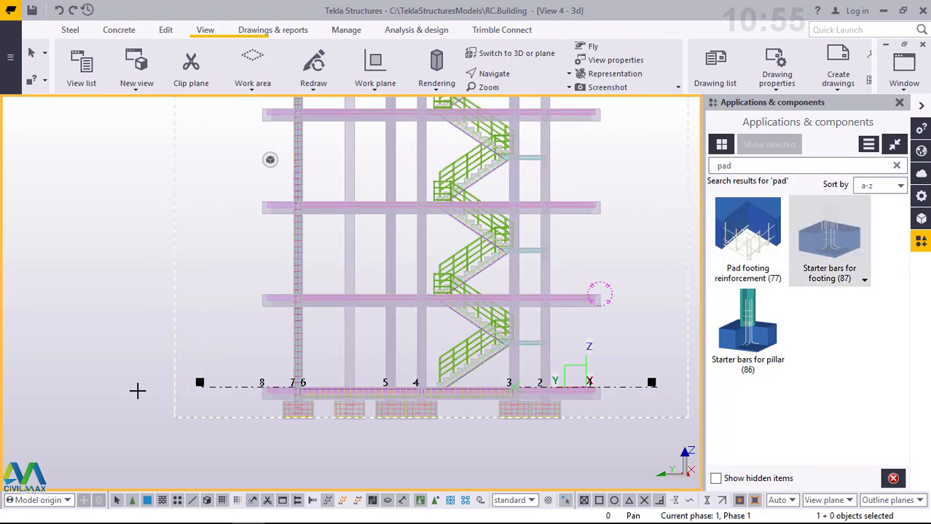
{"action": "scroll", "coordinate": [547, 367], "scroll_direction": "down", "scroll_amount": 1}
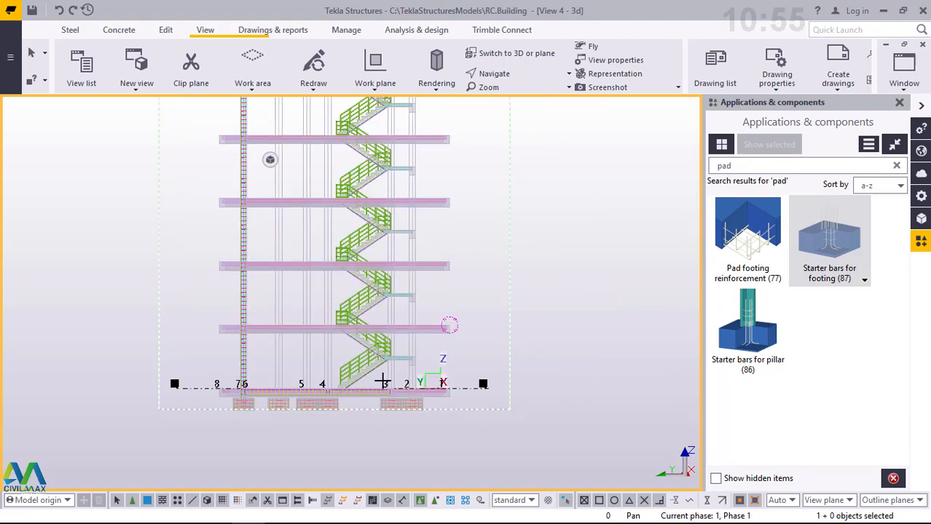
{"action": "scroll", "coordinate": [356, 393], "scroll_direction": "up", "scroll_amount": 3}
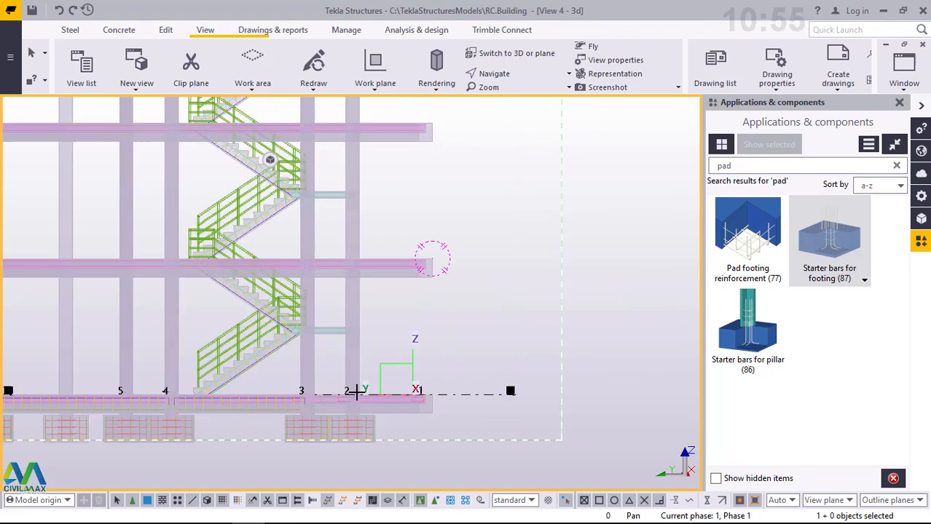
{"action": "left_click", "coordinate": [899, 104]}
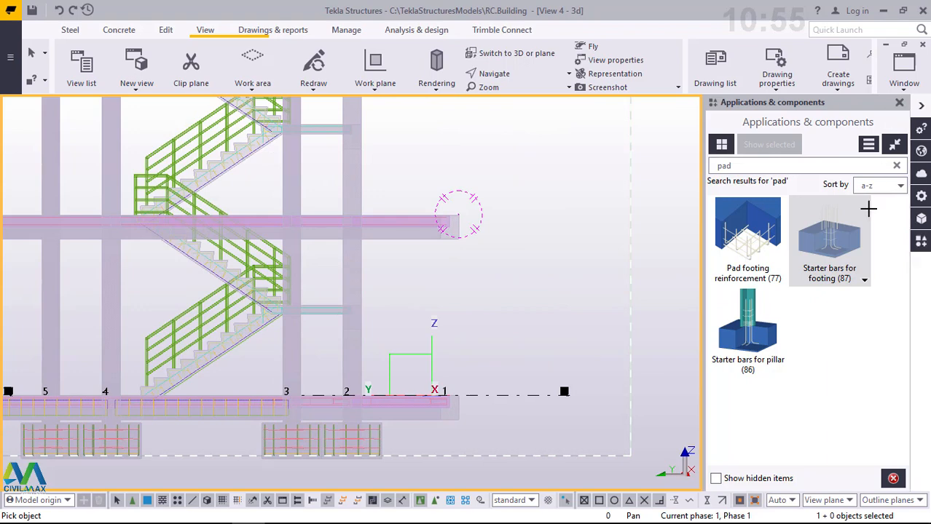
{"action": "left_click", "coordinate": [921, 242]}
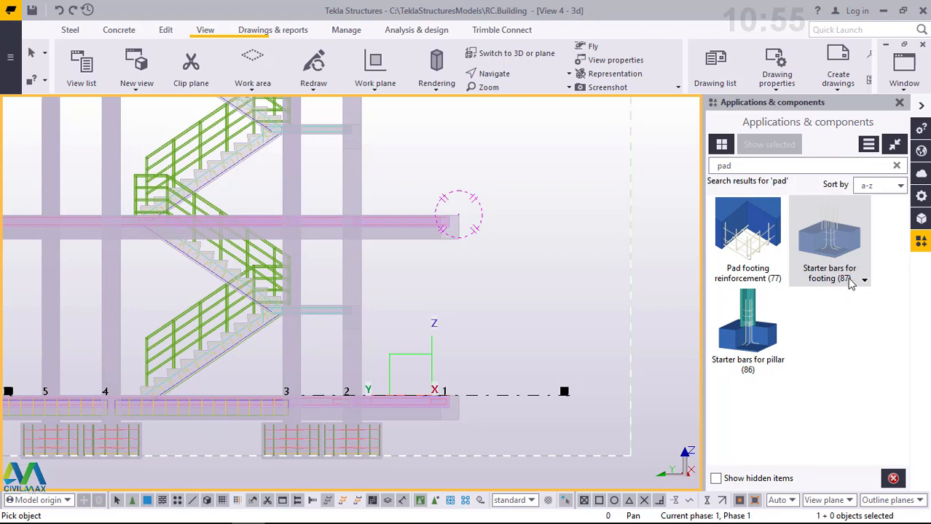
{"action": "scroll", "coordinate": [557, 199], "scroll_direction": "down", "scroll_amount": 1}
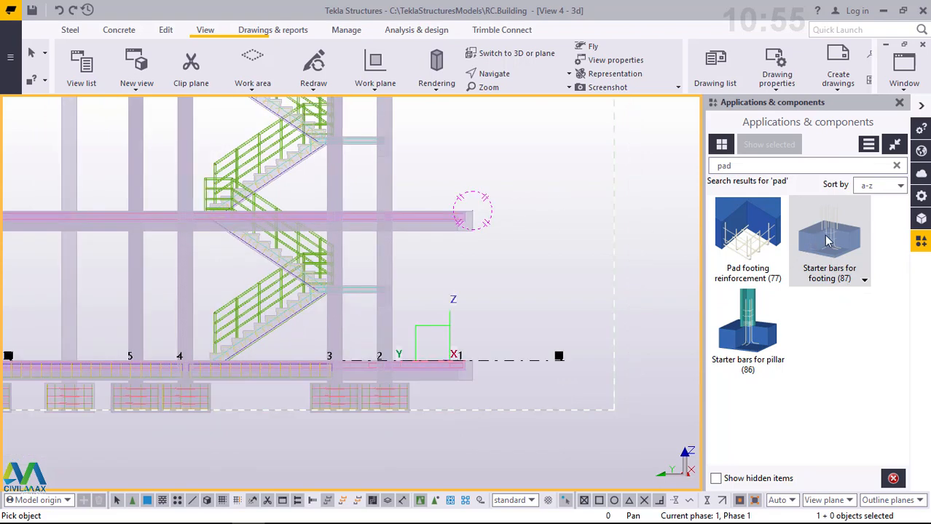
{"action": "scroll", "coordinate": [539, 211], "scroll_direction": "down", "scroll_amount": 1}
{"action": "scroll", "coordinate": [379, 318], "scroll_direction": "up", "scroll_amount": 1}
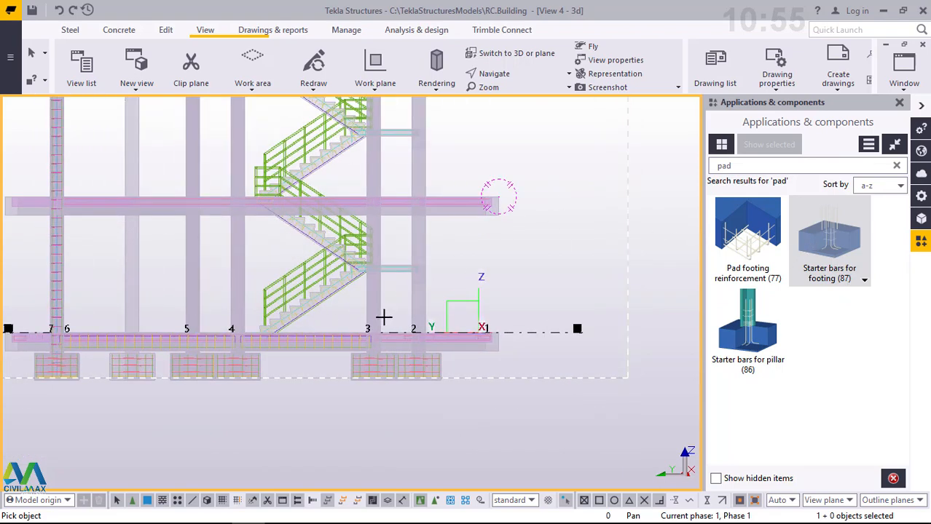
{"action": "scroll", "coordinate": [394, 317], "scroll_direction": "up", "scroll_amount": 3}
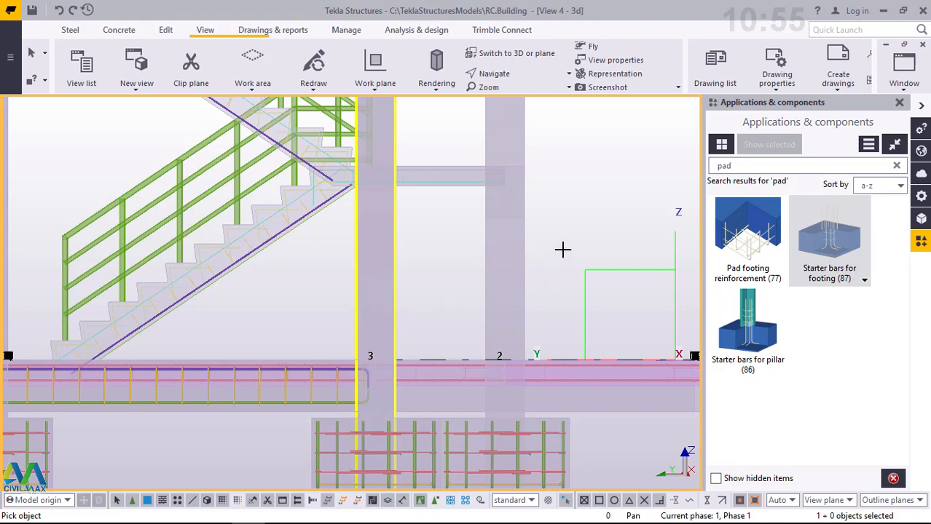
{"action": "scroll", "coordinate": [593, 233], "scroll_direction": "down", "scroll_amount": 2}
{"action": "left_click_drag", "start_coordinate": [593, 234], "coordinate": [404, 269]}
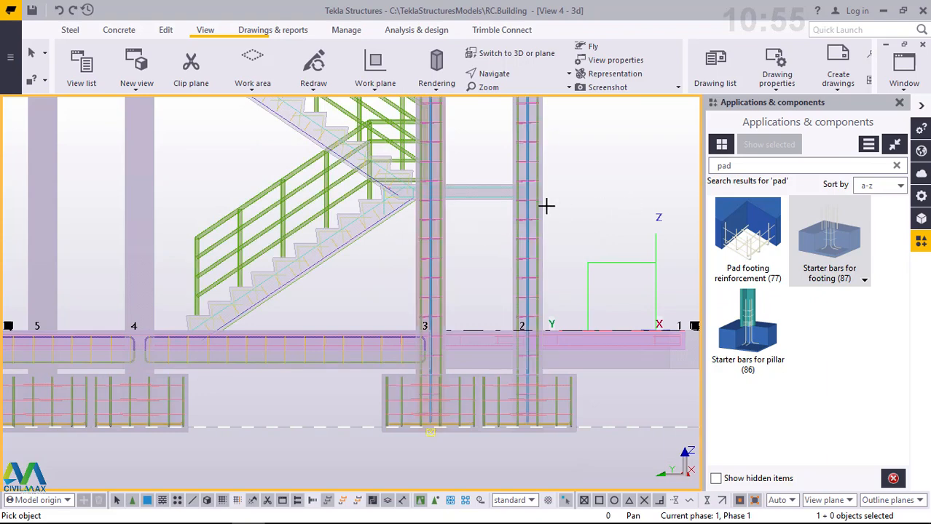
- Apply the footing starter bars to the columns on gridlines 4 and 5 and the row between gridlines 5 and 6
{"action": "scroll", "coordinate": [619, 215], "scroll_direction": "down", "scroll_amount": 3}
{"action": "scroll", "coordinate": [474, 200], "scroll_direction": "down", "scroll_amount": 2}
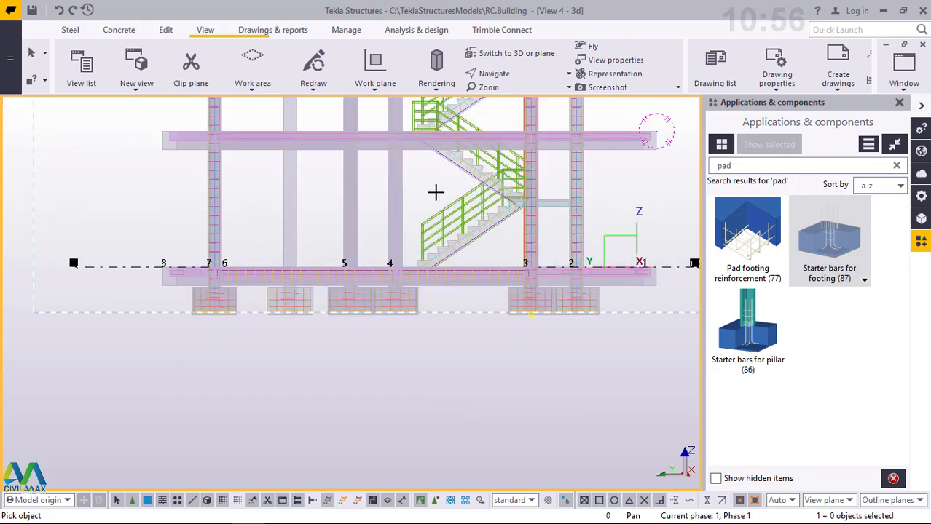
{"action": "left_click_drag", "start_coordinate": [460, 183], "coordinate": [343, 195]}
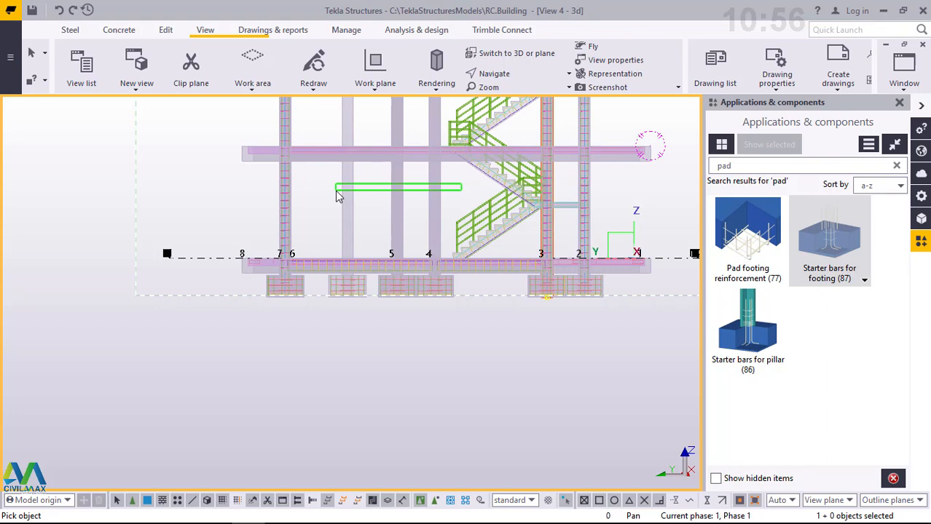
{"action": "left_click_drag", "start_coordinate": [338, 195], "coordinate": [336, 197]}
{"action": "scroll", "coordinate": [314, 175], "scroll_direction": "up", "scroll_amount": 2}
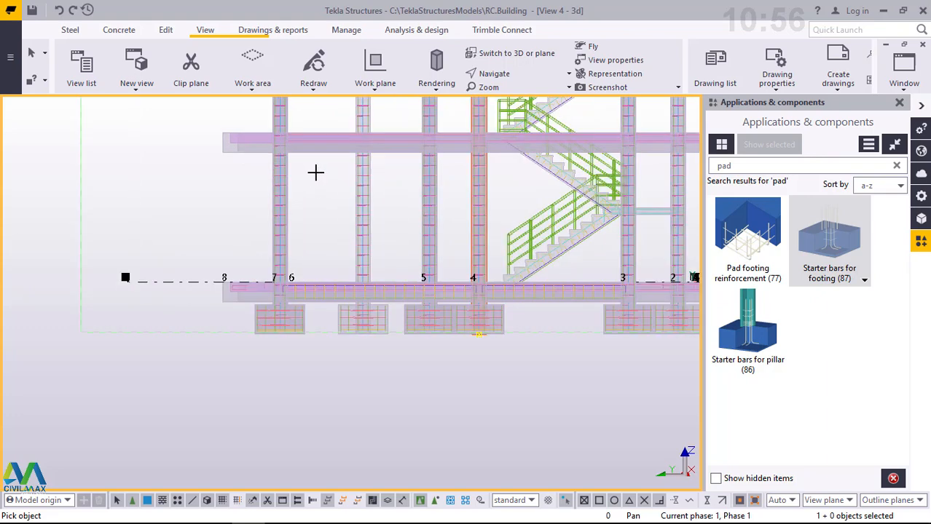
- Apply the footing starter bars to the row of columns on gridline 7 and end the component command
{"action": "scroll", "coordinate": [316, 173], "scroll_direction": "up", "scroll_amount": 1}
{"action": "left_click_drag", "start_coordinate": [270, 187], "coordinate": [238, 184]}
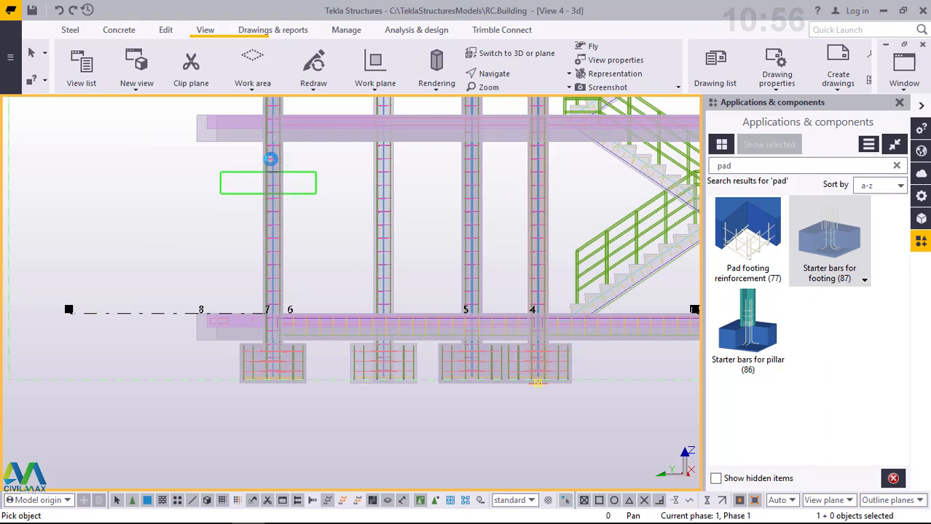
{"action": "left_click", "coordinate": [282, 169]}
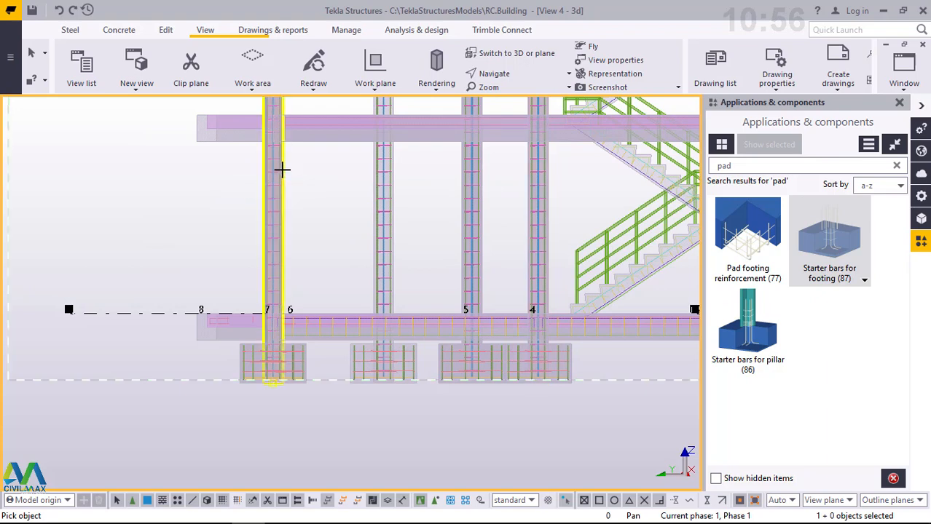
{"action": "scroll", "coordinate": [188, 292], "scroll_direction": "down", "scroll_amount": 1}
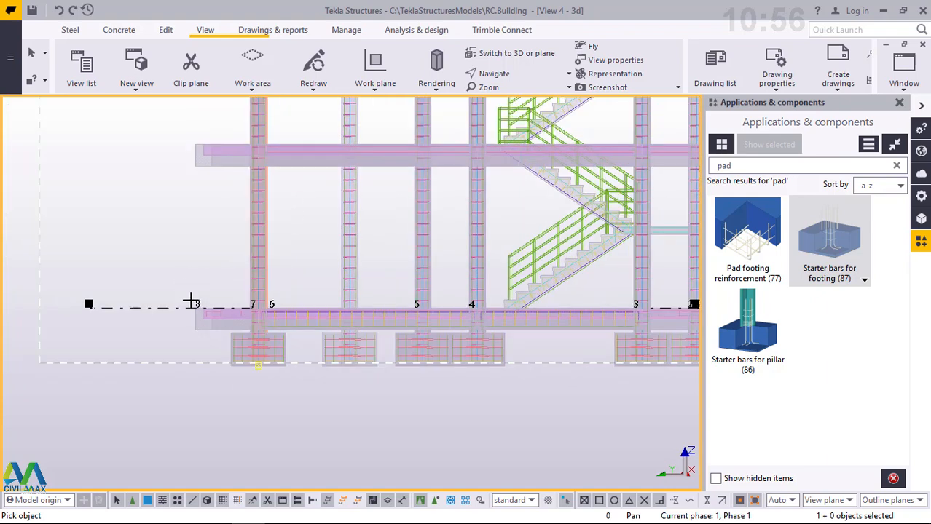
{"action": "scroll", "coordinate": [313, 211], "scroll_direction": "down", "scroll_amount": 1}
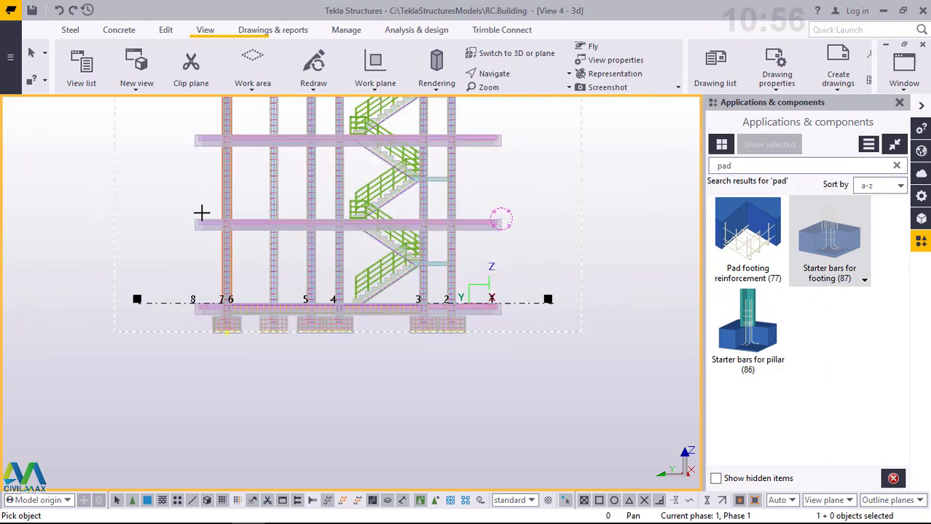
{"action": "scroll", "coordinate": [202, 214], "scroll_direction": "down", "scroll_amount": 1}
{"action": "scroll", "coordinate": [206, 233], "scroll_direction": "up", "scroll_amount": 3}
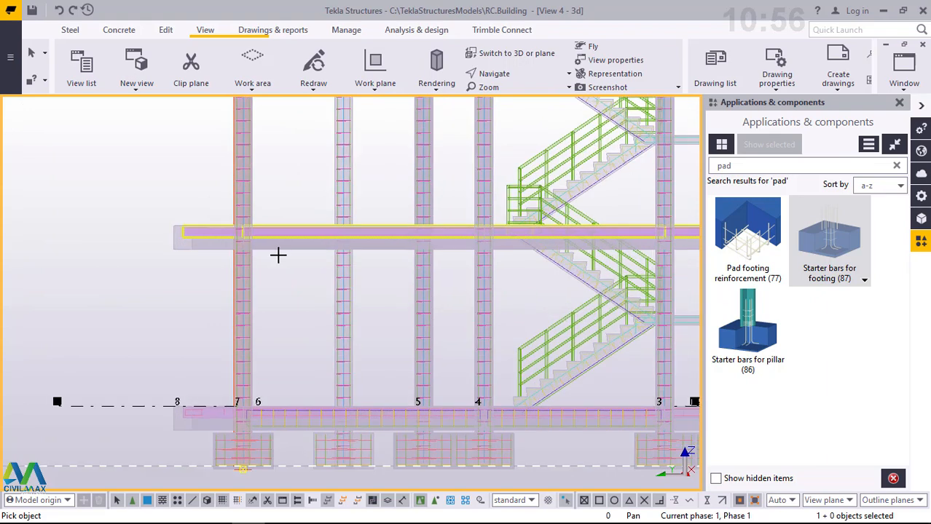
{"action": "scroll", "coordinate": [306, 280], "scroll_direction": "up", "scroll_amount": 2}
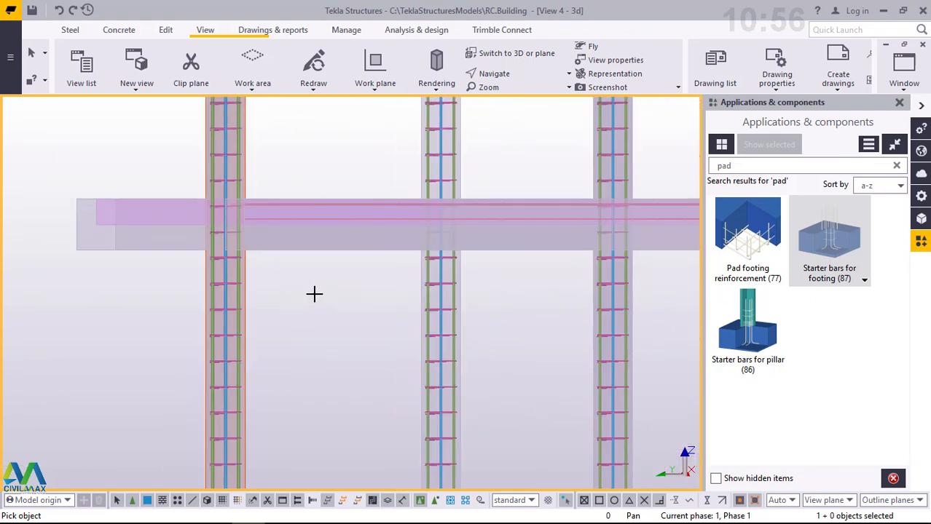
{"action": "right_click", "coordinate": [310, 290]}
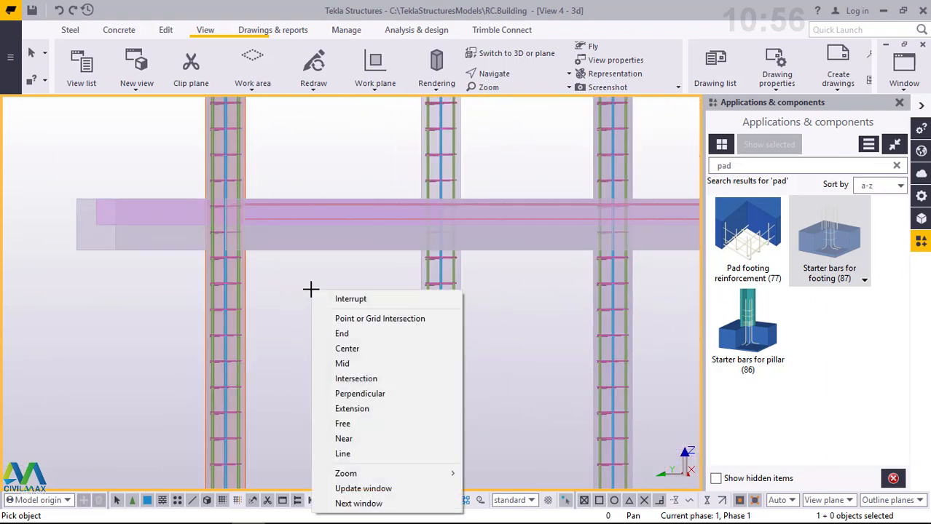
{"action": "left_click", "coordinate": [349, 298]}
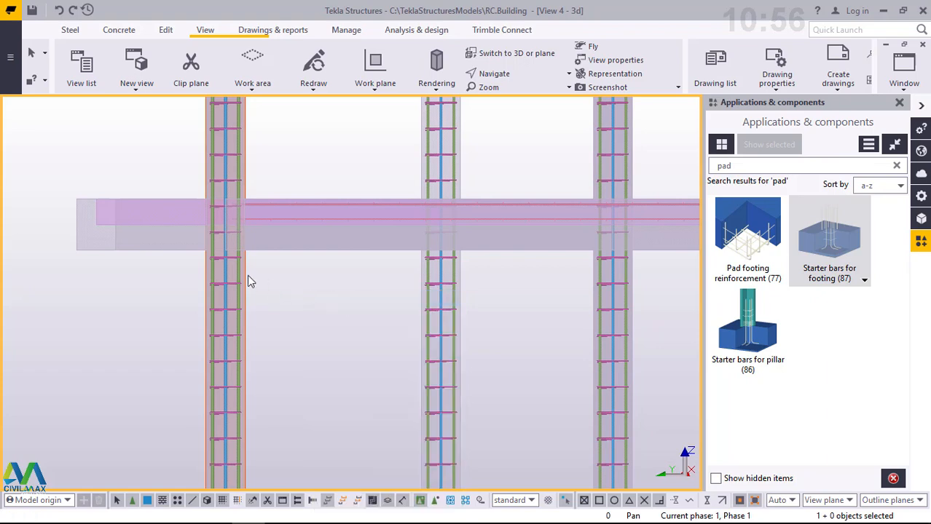
- Examine the column cages and their connection to the footings in 3D across the building
{"action": "scroll", "coordinate": [249, 274], "scroll_direction": "down", "scroll_amount": 2}
{"action": "scroll", "coordinate": [251, 271], "scroll_direction": "down", "scroll_amount": 4}
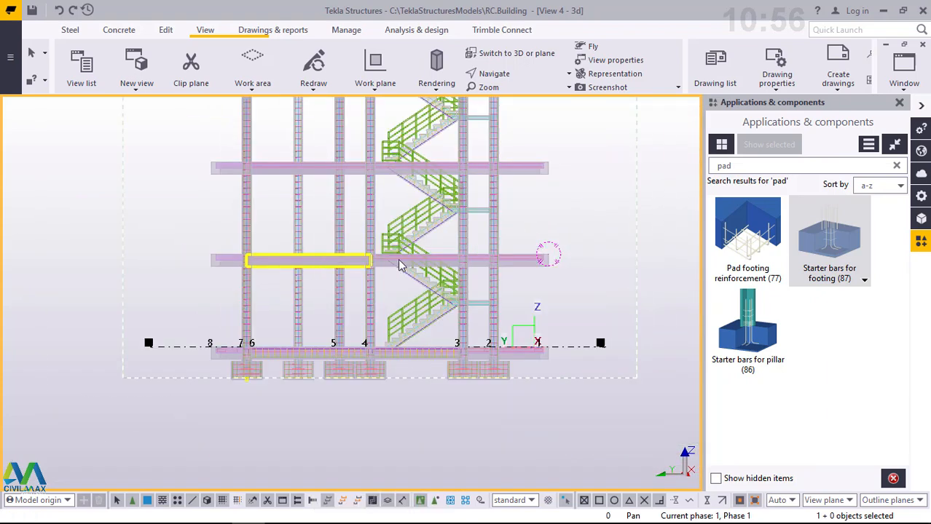
{"action": "middle_click_drag", "start_coordinate": [399, 265], "coordinate": [319, 360], "text": "ctrl"}
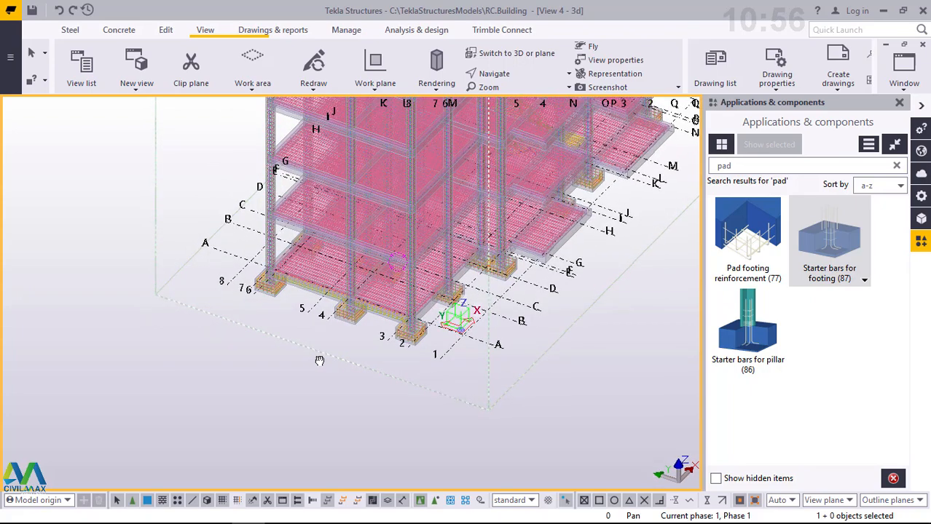
{"action": "scroll", "coordinate": [431, 211], "scroll_direction": "up", "scroll_amount": 10}
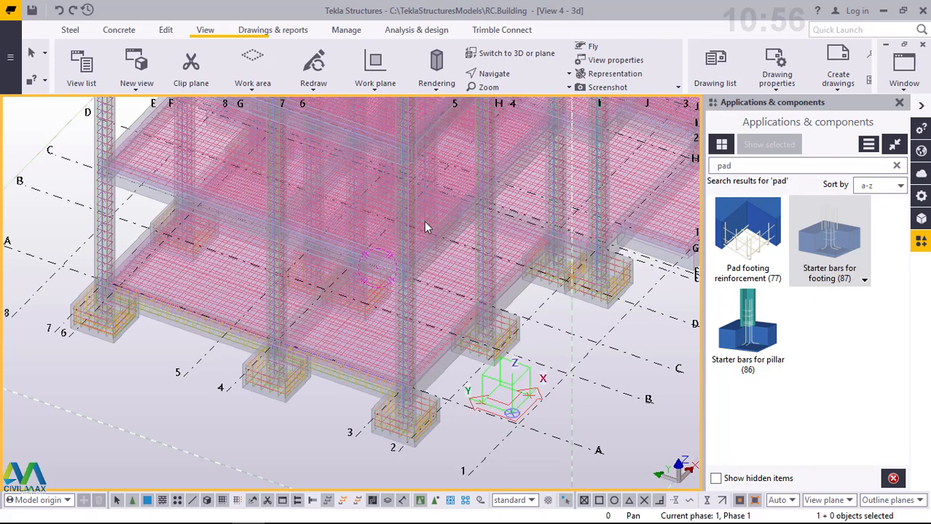
{"action": "scroll", "coordinate": [421, 234], "scroll_direction": "up", "scroll_amount": 8}
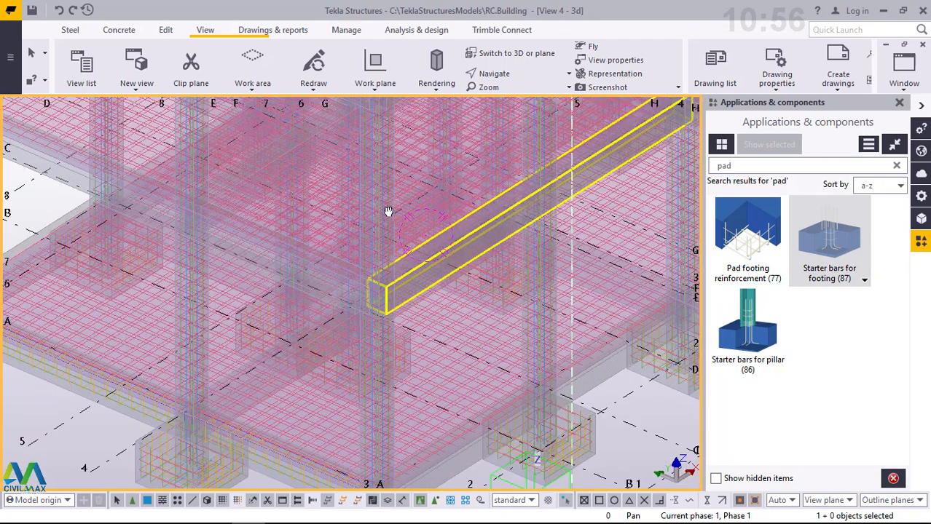
{"action": "scroll", "coordinate": [561, 289], "scroll_direction": "up", "scroll_amount": 8}
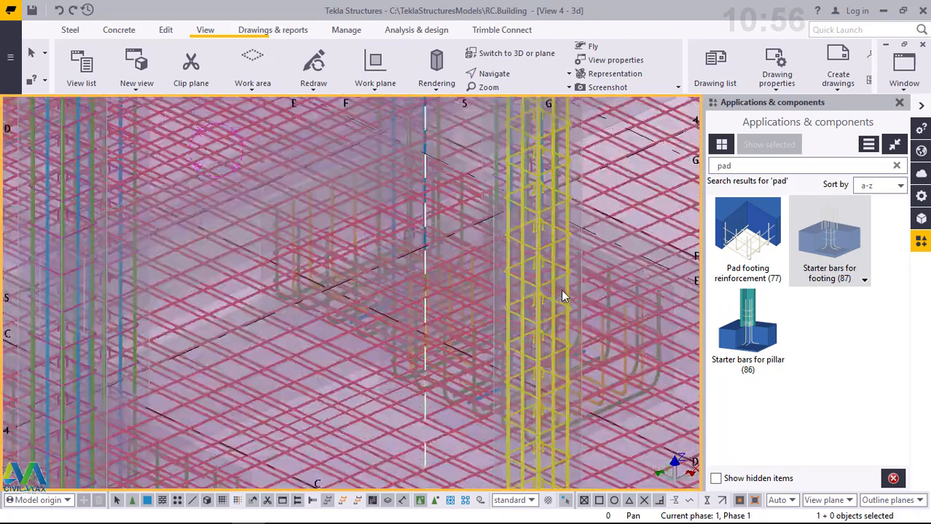
{"action": "scroll", "coordinate": [373, 236], "scroll_direction": "down", "scroll_amount": 6}
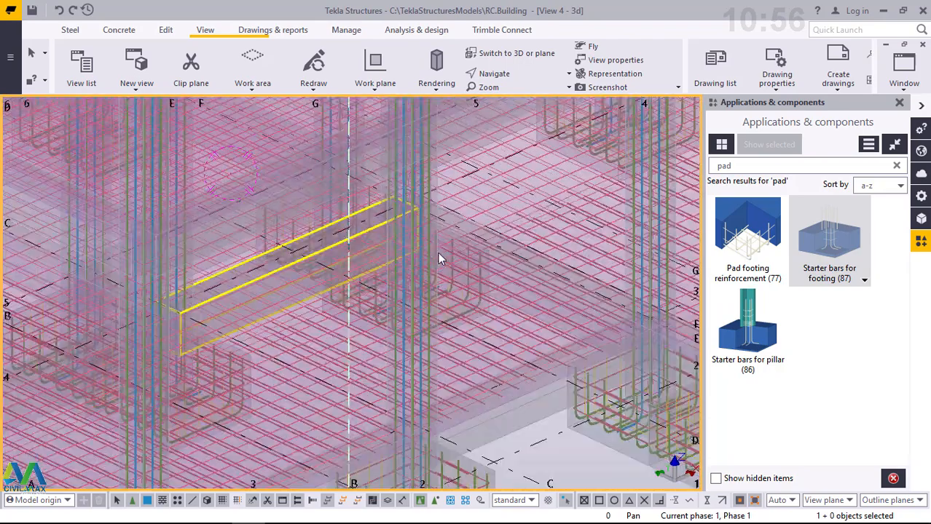
{"action": "middle_click_drag", "start_coordinate": [435, 252], "coordinate": [386, 263], "text": "ctrl"}
{"action": "scroll", "coordinate": [387, 263], "scroll_direction": "down", "scroll_amount": 4}
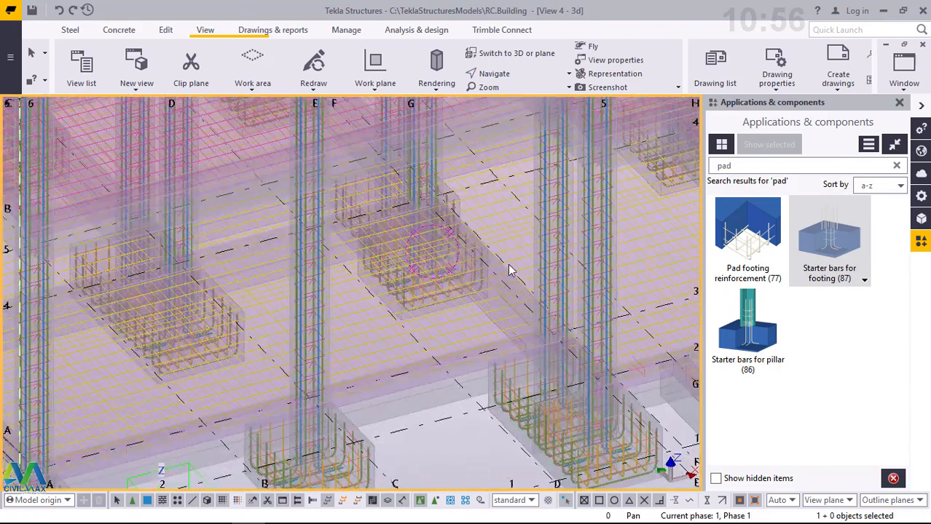
- Examine the ground beam's reinforcement cage along gridline A between the corner footing and gridline 5, with the component catalogue closed
{"action": "scroll", "coordinate": [509, 268], "scroll_direction": "down", "scroll_amount": 4}
{"action": "scroll", "coordinate": [228, 256], "scroll_direction": "up", "scroll_amount": 5}
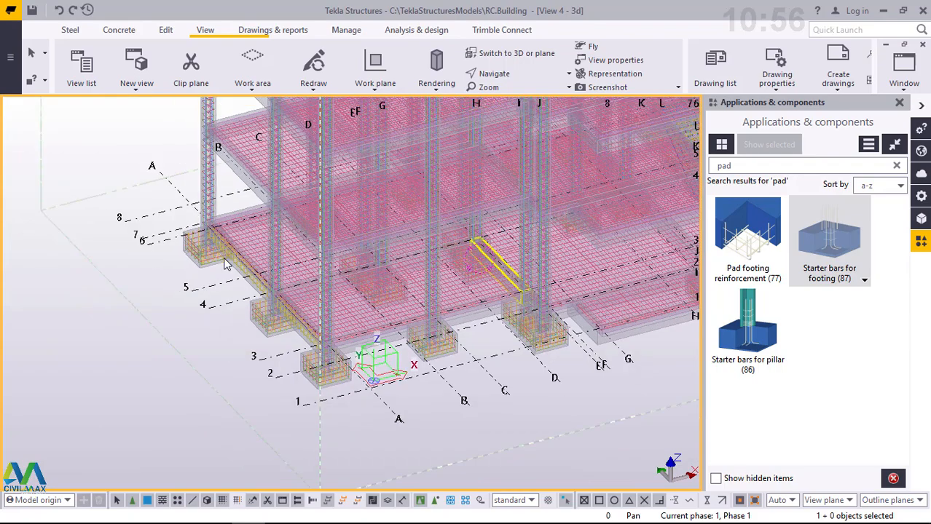
{"action": "scroll", "coordinate": [228, 256], "scroll_direction": "up", "scroll_amount": 6}
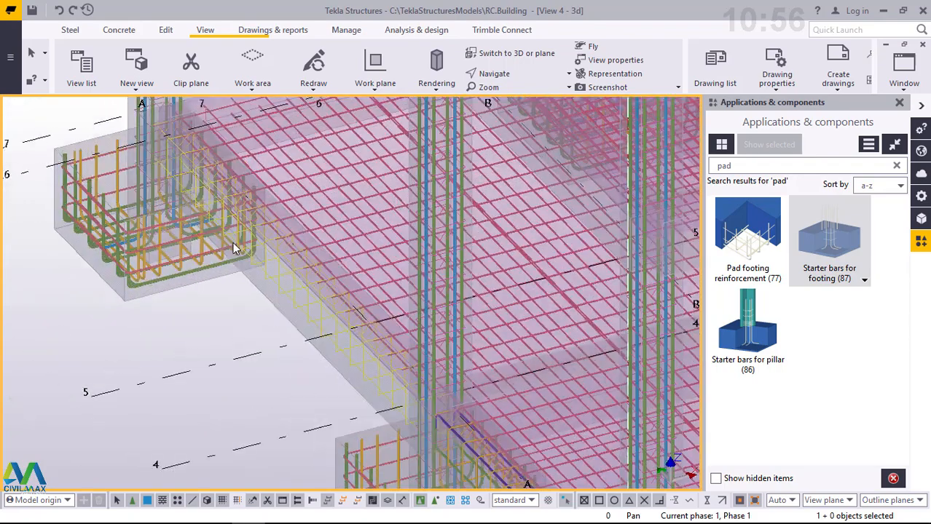
{"action": "scroll", "coordinate": [325, 344], "scroll_direction": "up", "scroll_amount": 2}
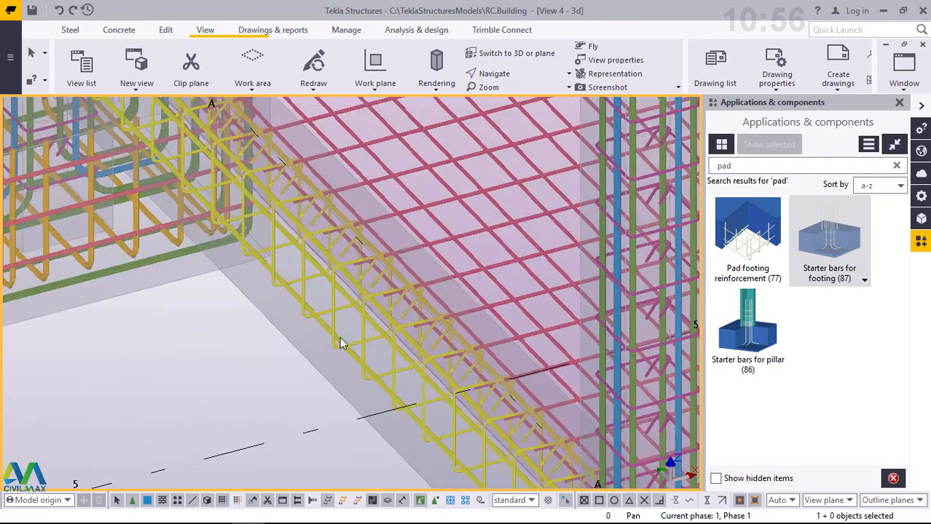
{"action": "scroll", "coordinate": [325, 332], "scroll_direction": "down", "scroll_amount": 5}
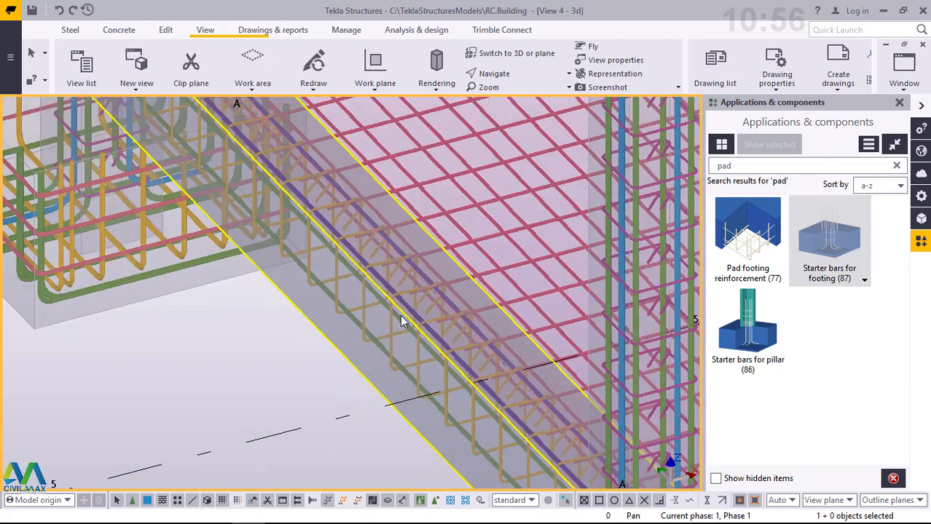
{"action": "scroll", "coordinate": [364, 291], "scroll_direction": "up", "scroll_amount": 3}
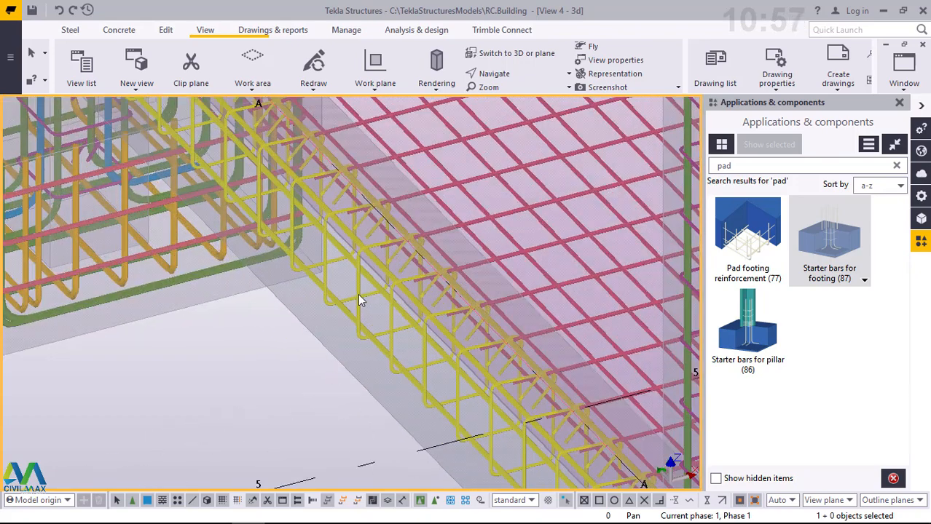
{"action": "left_click", "coordinate": [900, 104]}
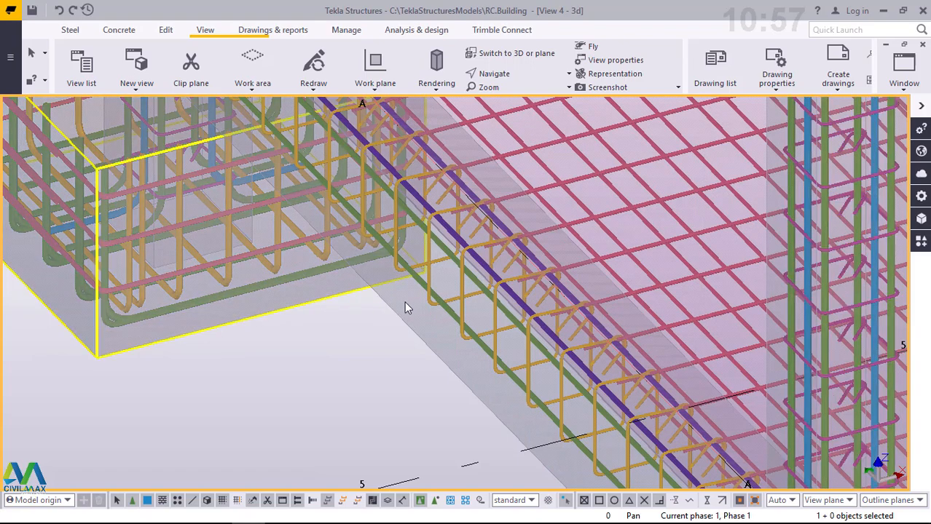
{"action": "scroll", "coordinate": [352, 335], "scroll_direction": "down", "scroll_amount": 3}
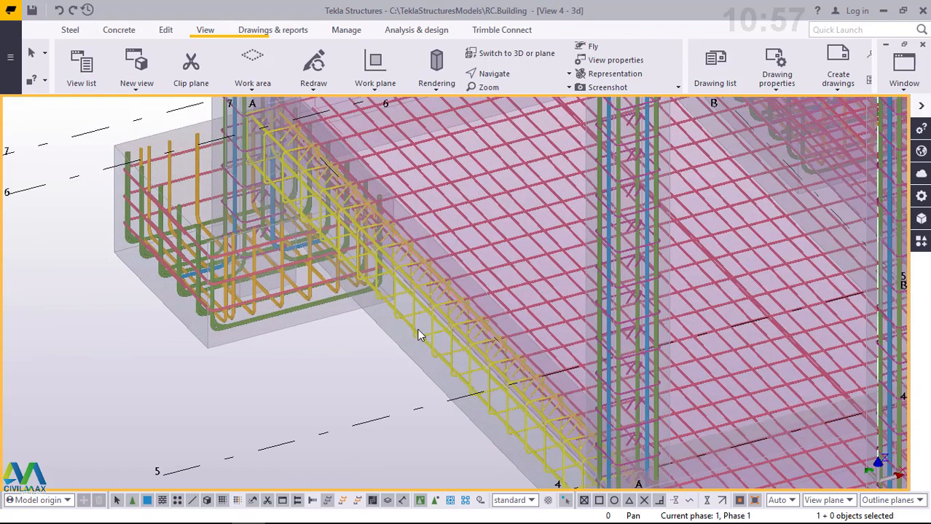
{"action": "scroll", "coordinate": [419, 335], "scroll_direction": "up", "scroll_amount": 2}
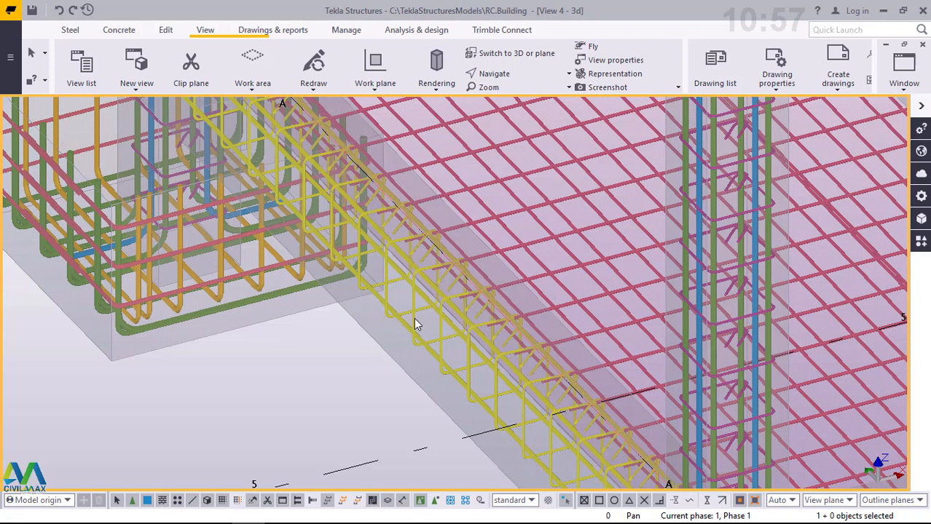
{"action": "scroll", "coordinate": [414, 319], "scroll_direction": "up", "scroll_amount": 6}
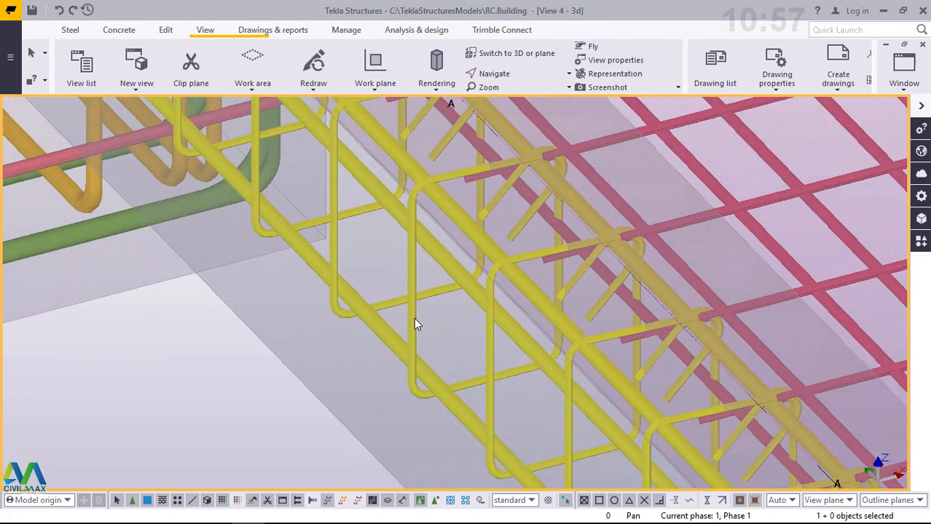
{"action": "scroll", "coordinate": [414, 317], "scroll_direction": "down", "scroll_amount": 8}
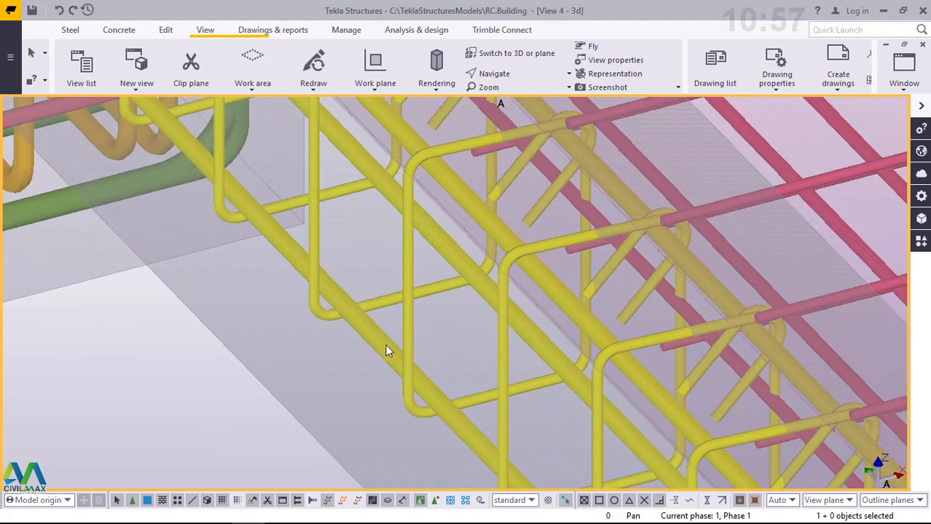
{"action": "scroll", "coordinate": [384, 352], "scroll_direction": "down", "scroll_amount": 2}
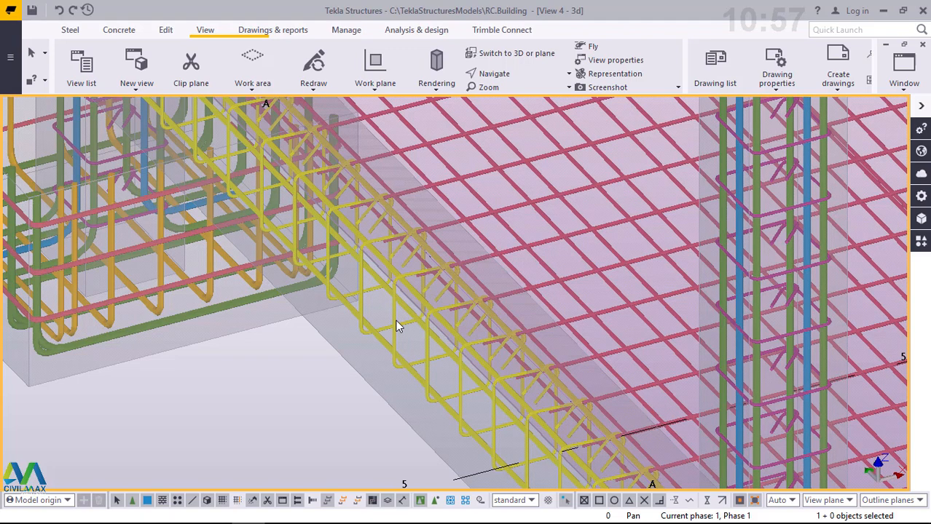
- Open the component properties of the reinforcement in the ground beam along gridline A
{"action": "scroll", "coordinate": [396, 319], "scroll_direction": "up", "scroll_amount": 2}
{"action": "double_click", "coordinate": [396, 319]}
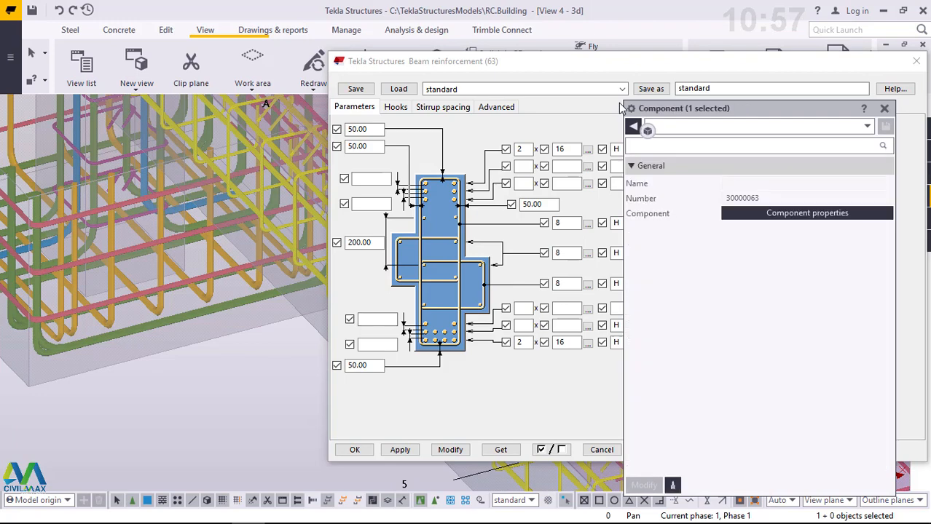
{"action": "left_click", "coordinate": [886, 110]}
{"action": "left_click_drag", "start_coordinate": [772, 66], "coordinate": [605, 90]}
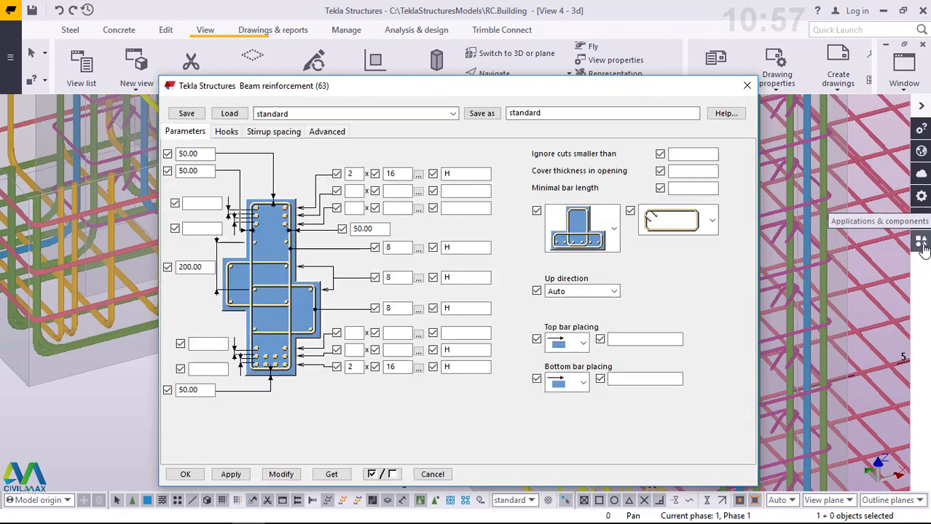
- Search the component catalogue for 63 and start the Beam reinforcement (63) component
{"action": "left_click", "coordinate": [921, 244]}
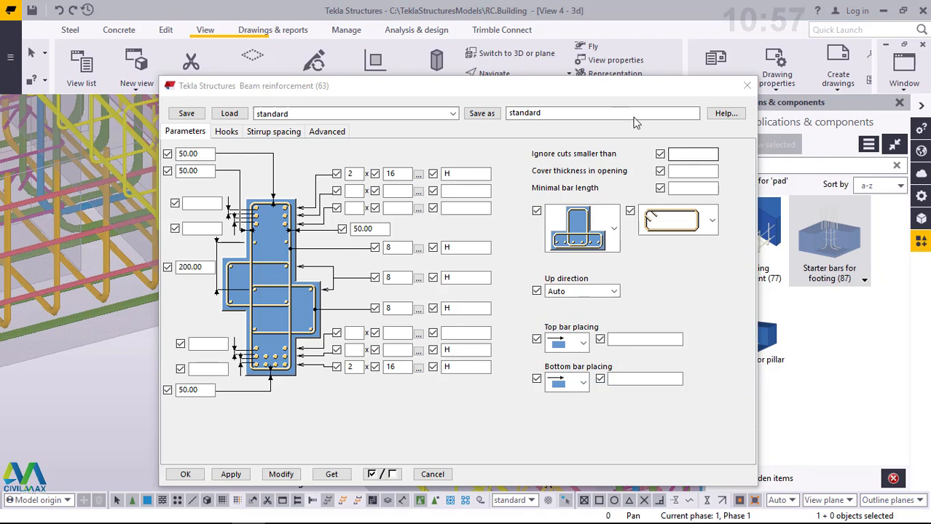
{"action": "left_click_drag", "start_coordinate": [630, 97], "coordinate": [511, 102]}
{"action": "left_click_drag", "start_coordinate": [736, 166], "coordinate": [705, 172]}
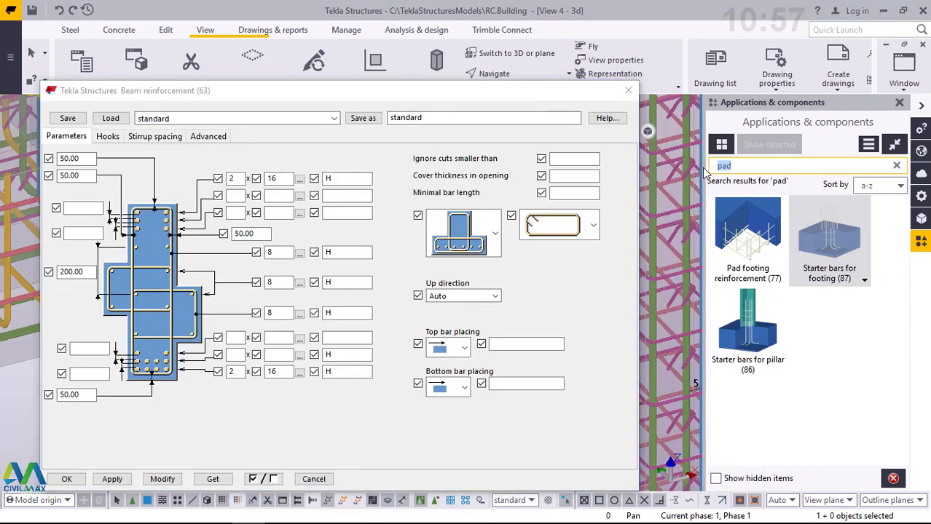
{"action": "type", "text": "63"}
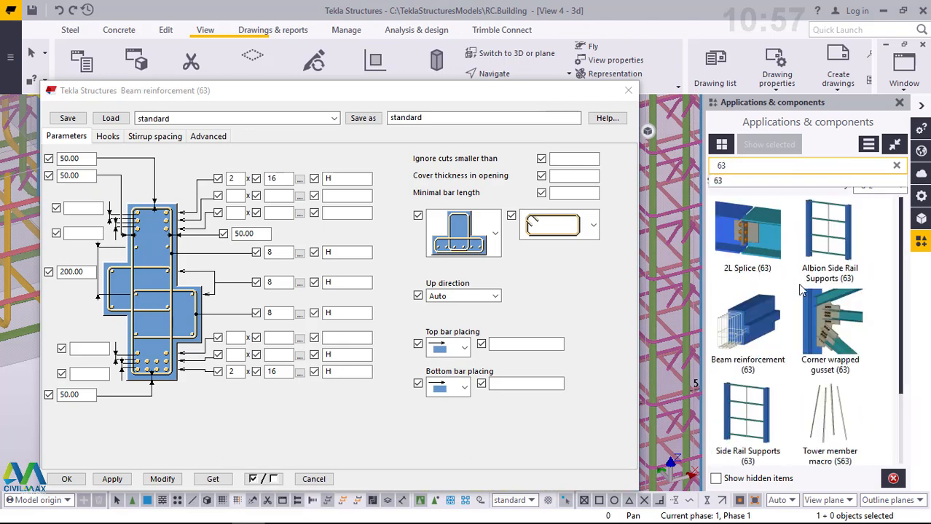
{"action": "left_click", "coordinate": [758, 320]}
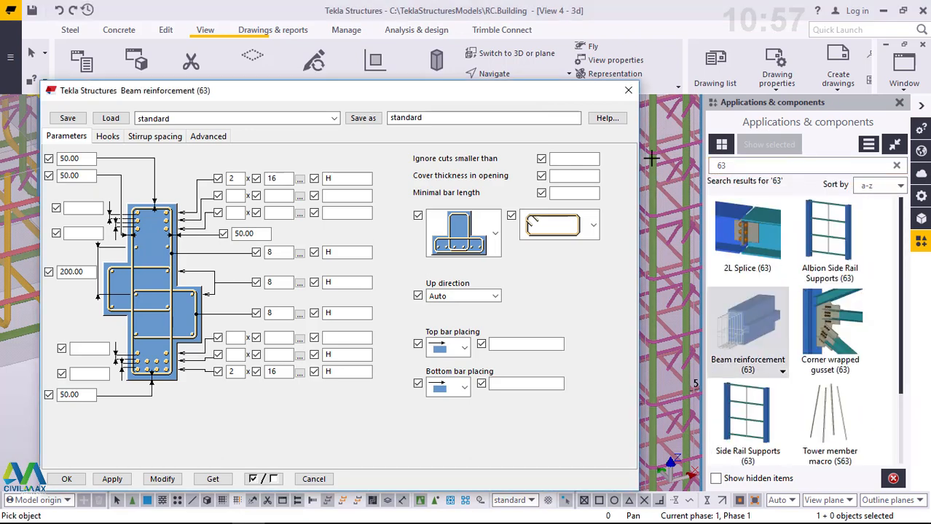
- Reopen the Beam reinforcement (63) settings from the catalogue and interrupt the component command
{"action": "left_click", "coordinate": [629, 92]}
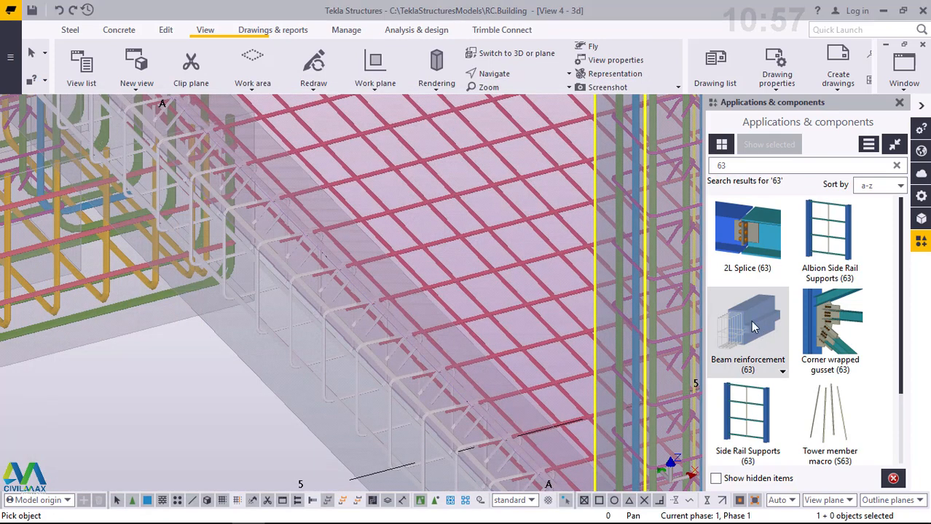
{"action": "double_click", "coordinate": [753, 327]}
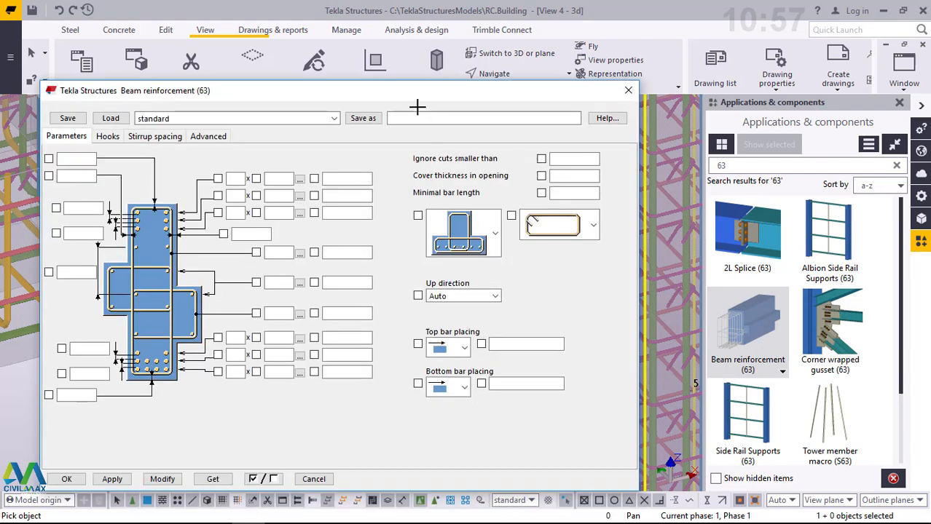
{"action": "left_click_drag", "start_coordinate": [380, 91], "coordinate": [690, 88]}
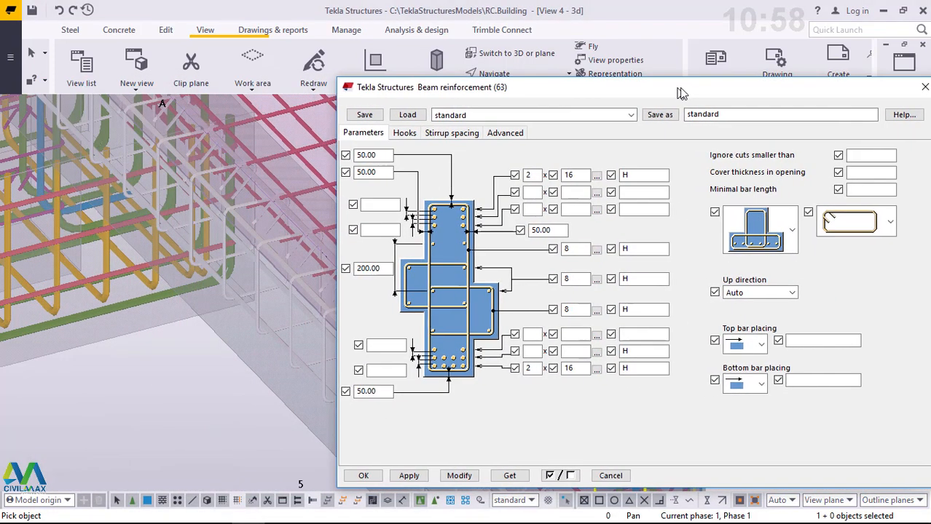
{"action": "scroll", "coordinate": [204, 254], "scroll_direction": "up", "scroll_amount": 2}
{"action": "scroll", "coordinate": [216, 343], "scroll_direction": "down", "scroll_amount": 2}
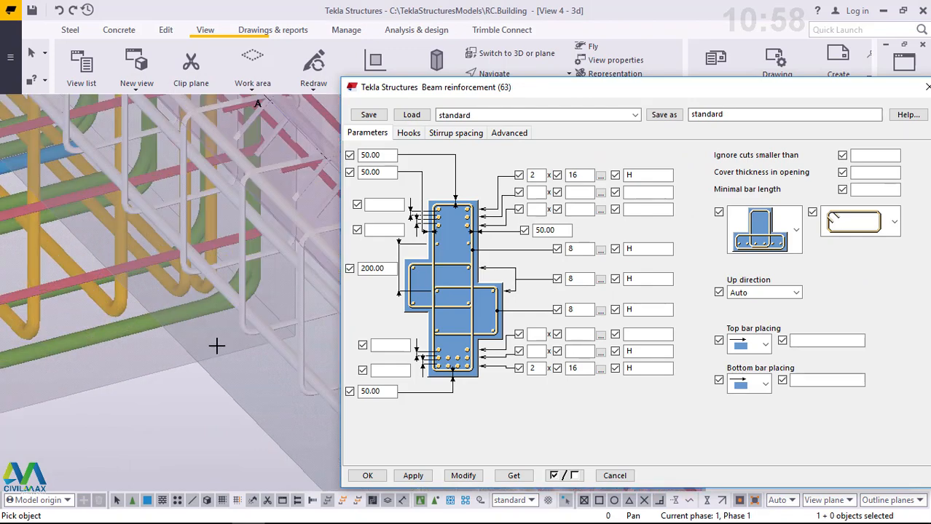
{"action": "scroll", "coordinate": [252, 168], "scroll_direction": "up", "scroll_amount": 3}
{"action": "right_click", "coordinate": [269, 166]}
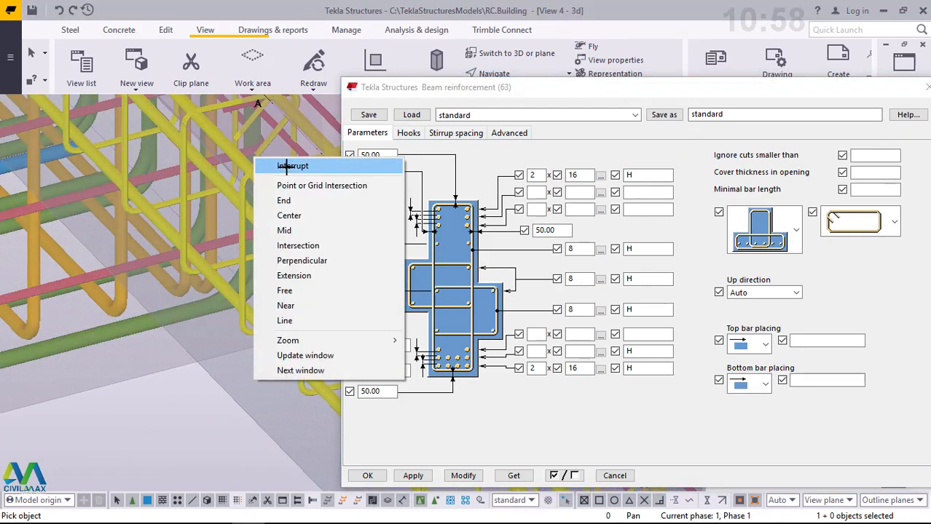
{"action": "left_click", "coordinate": [269, 166]}
- Open the existing gridline A beam reinforcement again and examine its main bars and stirrups beside the component settings
{"action": "scroll", "coordinate": [242, 242], "scroll_direction": "up", "scroll_amount": 3}
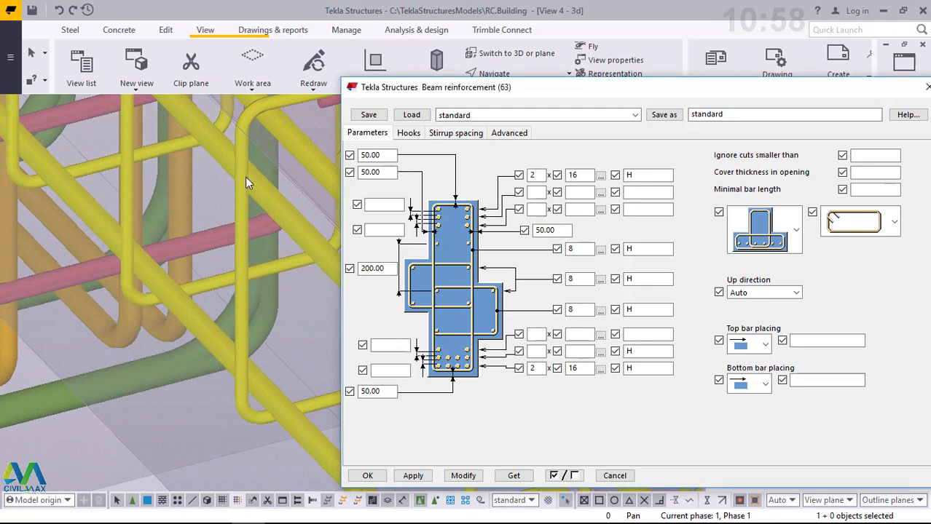
{"action": "double_click", "coordinate": [245, 178]}
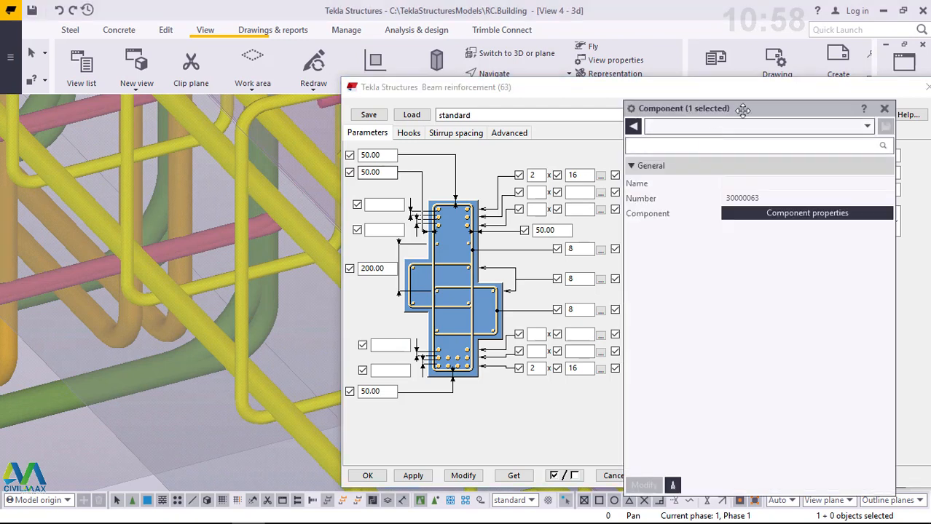
{"action": "left_click", "coordinate": [885, 110]}
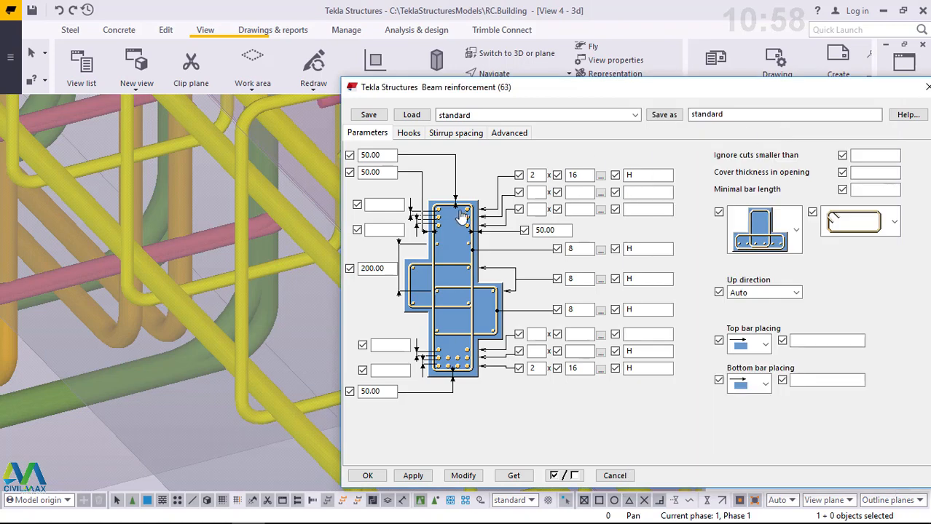
{"action": "scroll", "coordinate": [198, 294], "scroll_direction": "down", "scroll_amount": 8}
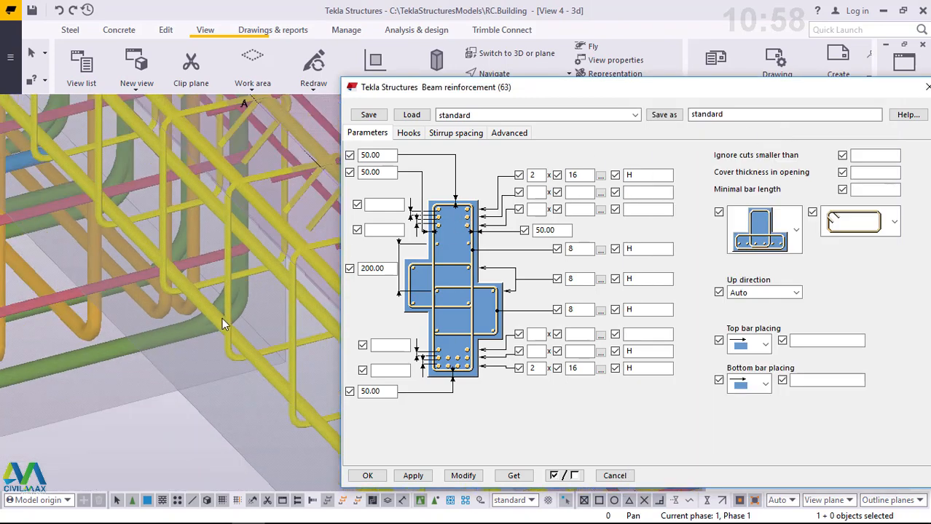
{"action": "scroll", "coordinate": [109, 134], "scroll_direction": "up", "scroll_amount": 8}
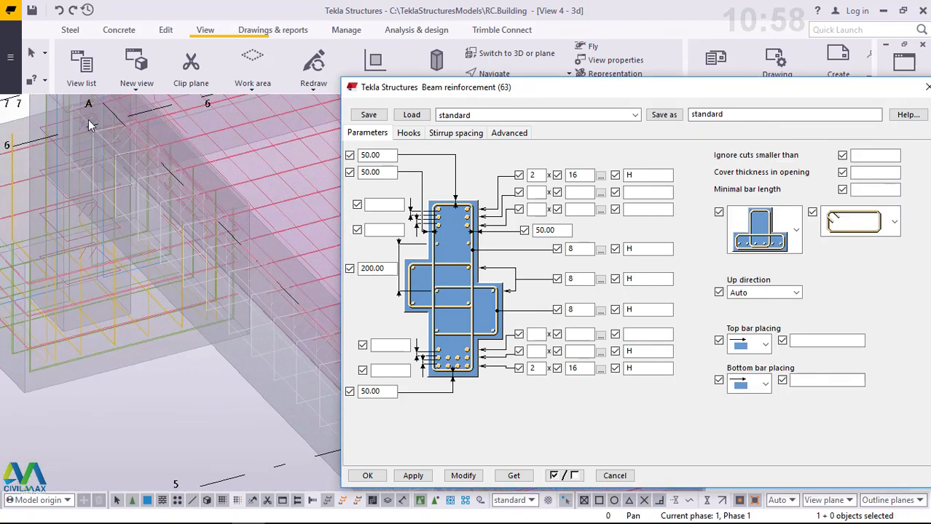
{"action": "scroll", "coordinate": [102, 126], "scroll_direction": "up", "scroll_amount": 4}
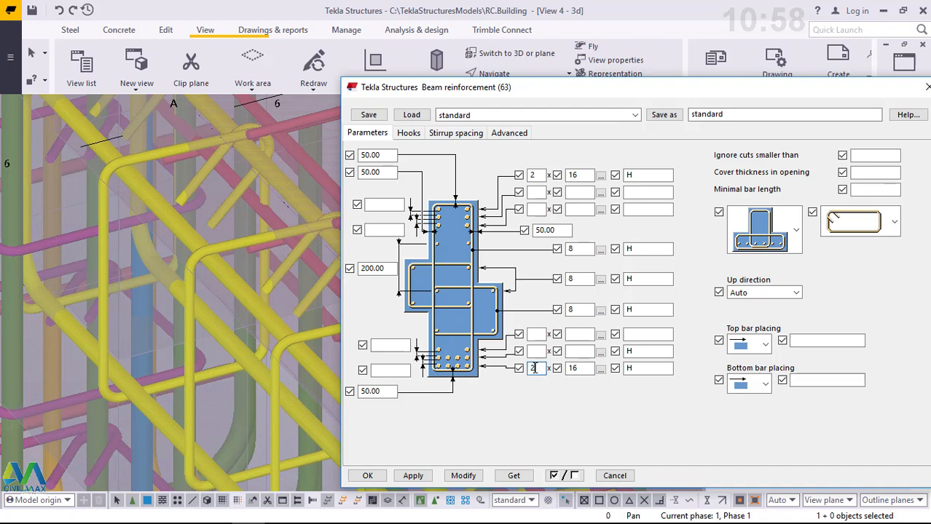
- Choose the grade H, size 16 main bar for the bottom reinforcement of the beam
{"action": "left_click", "coordinate": [601, 370]}
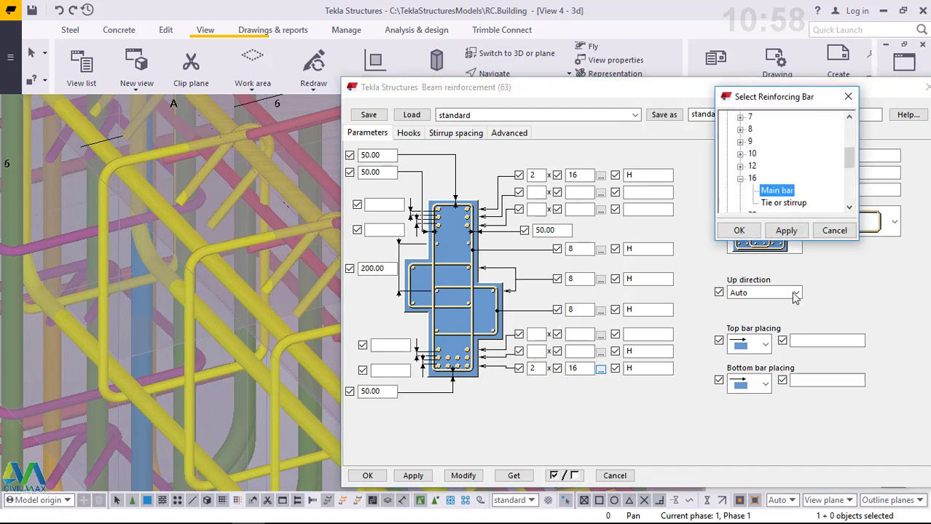
{"action": "scroll", "coordinate": [786, 179], "scroll_direction": "up", "scroll_amount": 2}
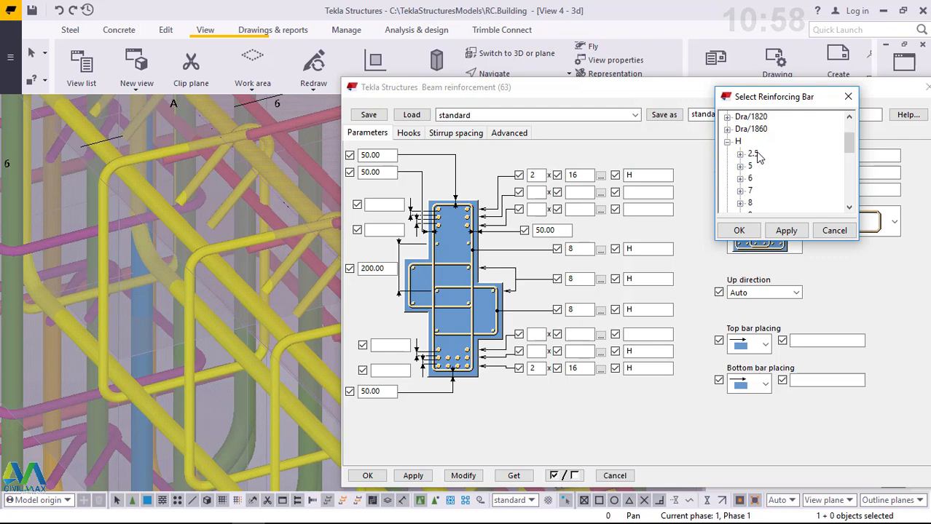
{"action": "scroll", "coordinate": [760, 167], "scroll_direction": "down", "scroll_amount": 1}
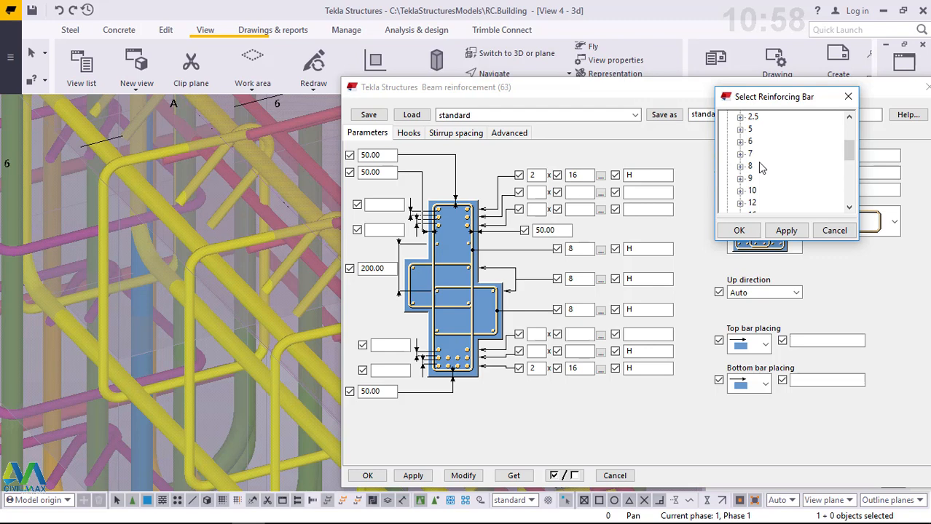
{"action": "scroll", "coordinate": [762, 168], "scroll_direction": "down", "scroll_amount": 2}
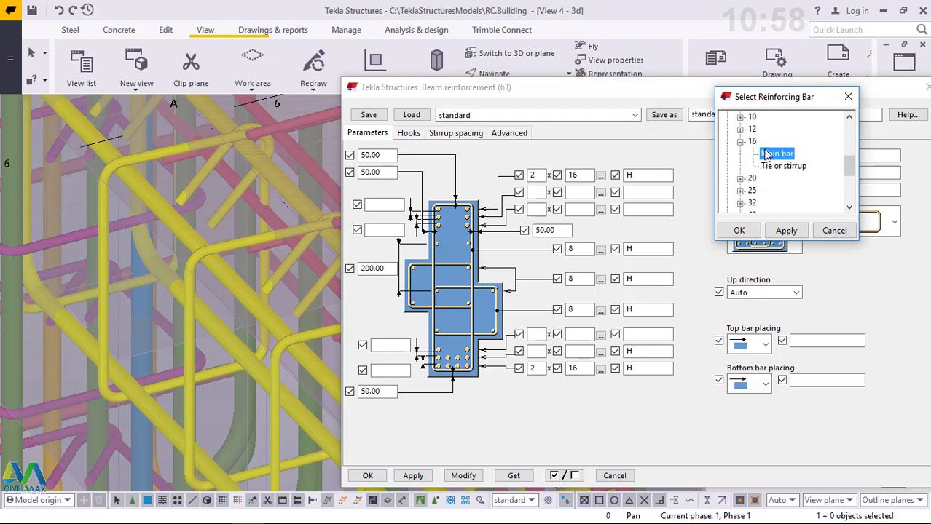
{"action": "left_click", "coordinate": [787, 231]}
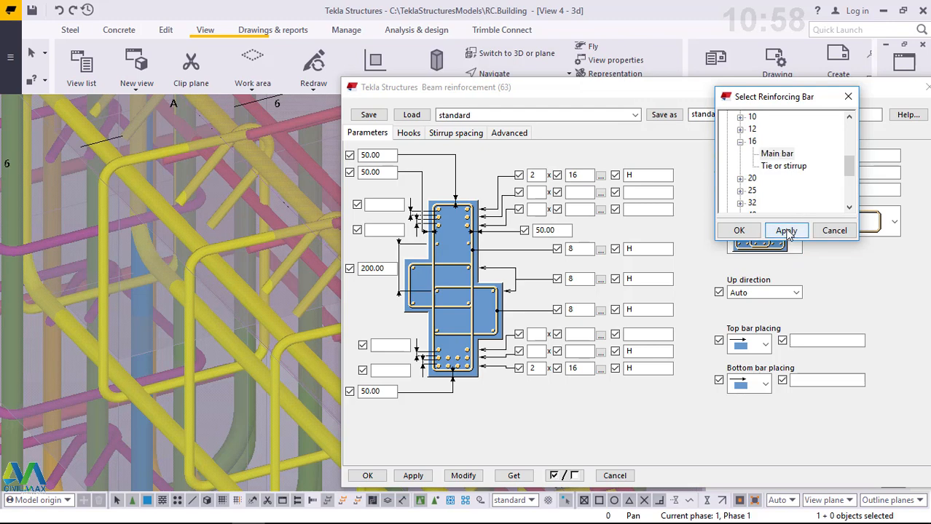
{"action": "left_click", "coordinate": [738, 231]}
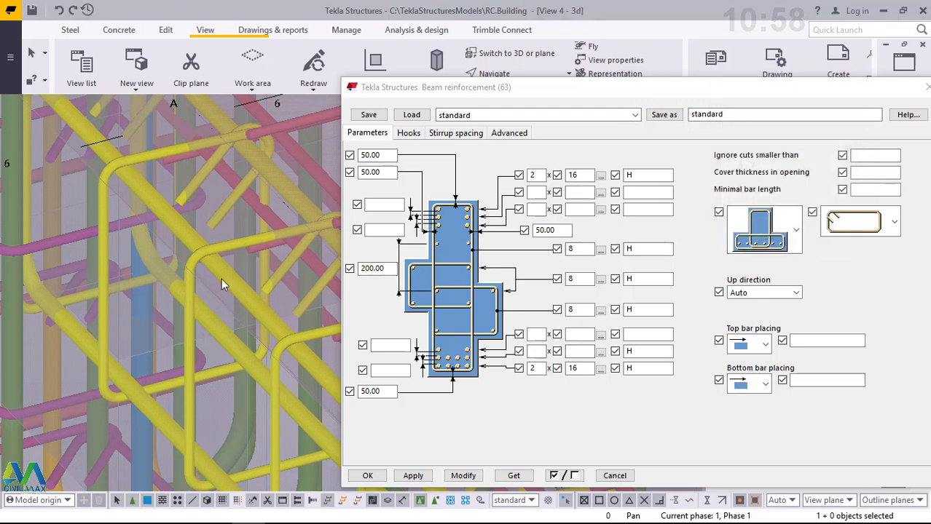
- Choose the size 16 main bar for the first row of top reinforcement in the beam
{"action": "left_click", "coordinate": [541, 176]}
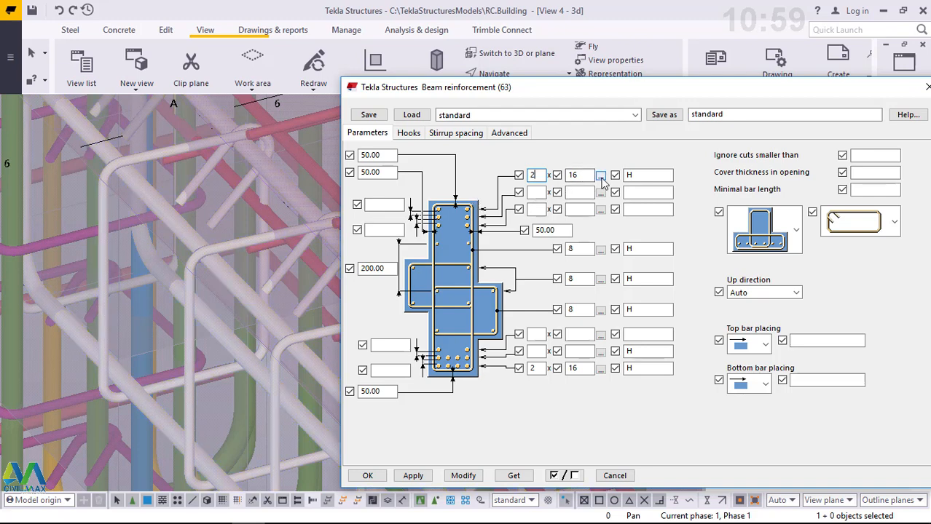
{"action": "left_click", "coordinate": [600, 176]}
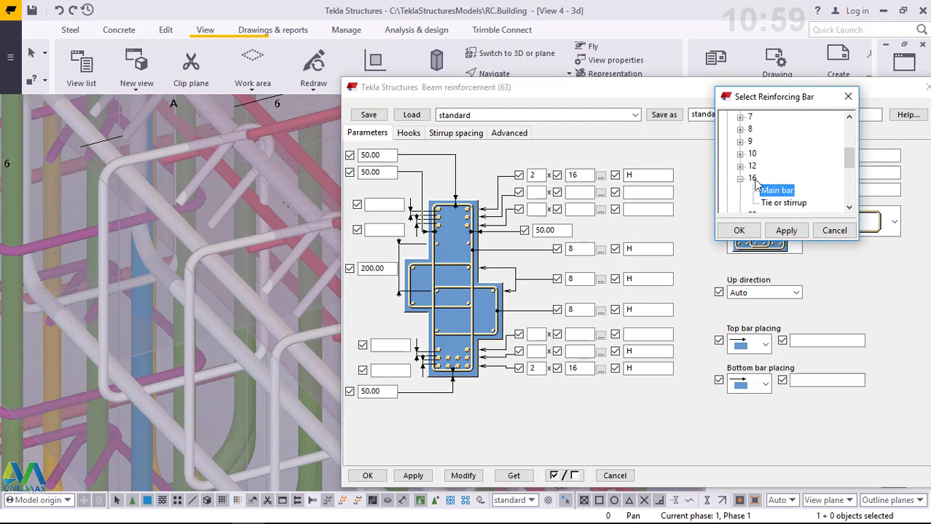
{"action": "left_click", "coordinate": [785, 226]}
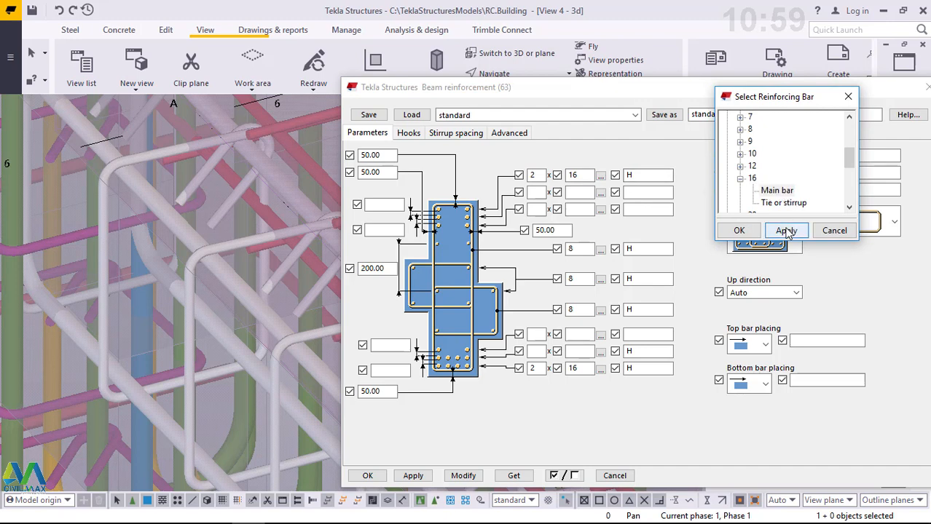
{"action": "left_click", "coordinate": [740, 232]}
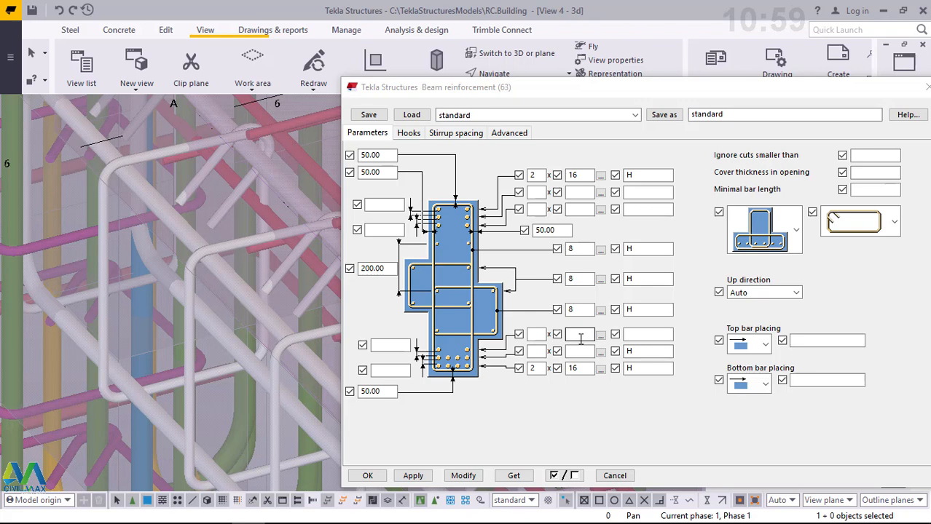
- Open the hook settings and examine the bent ends of the main bars where the beam meets the column
{"action": "left_click", "coordinate": [409, 135]}
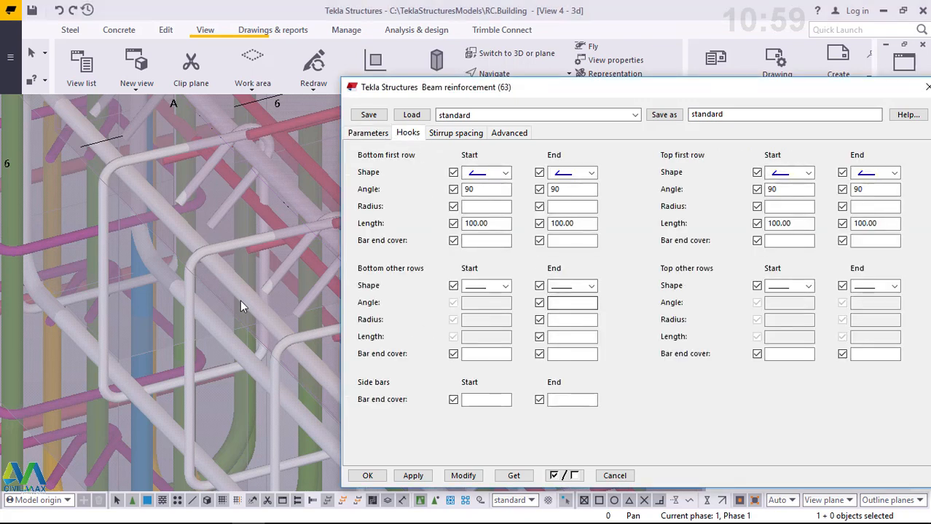
{"action": "scroll", "coordinate": [241, 305], "scroll_direction": "down", "scroll_amount": 1}
{"action": "scroll", "coordinate": [236, 316], "scroll_direction": "up", "scroll_amount": 5}
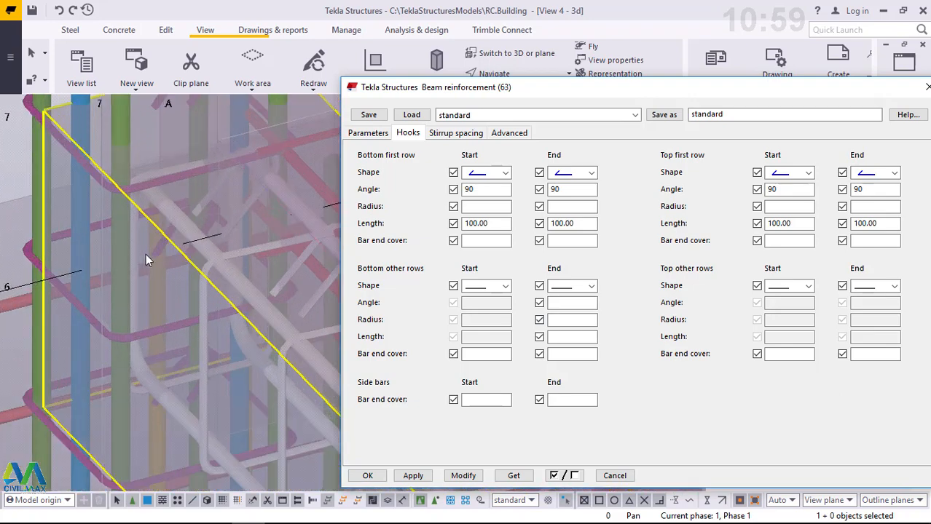
{"action": "scroll", "coordinate": [135, 281], "scroll_direction": "up", "scroll_amount": 2}
{"action": "middle_click_drag", "start_coordinate": [139, 267], "coordinate": [250, 262], "text": "ctrl"}
{"action": "scroll", "coordinate": [244, 334], "scroll_direction": "down", "scroll_amount": 4}
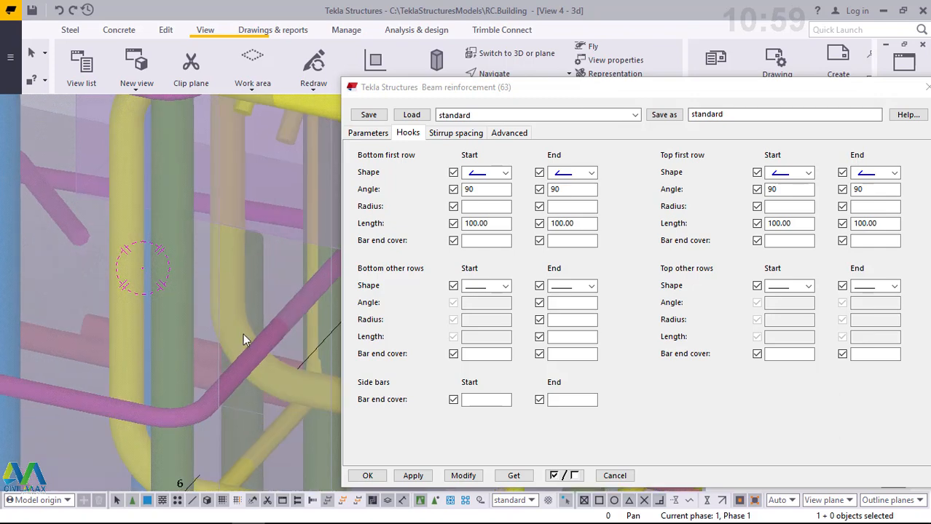
{"action": "middle_click_drag", "start_coordinate": [252, 300], "coordinate": [314, 305], "text": "ctrl"}
{"action": "scroll", "coordinate": [182, 274], "scroll_direction": "up", "scroll_amount": 5}
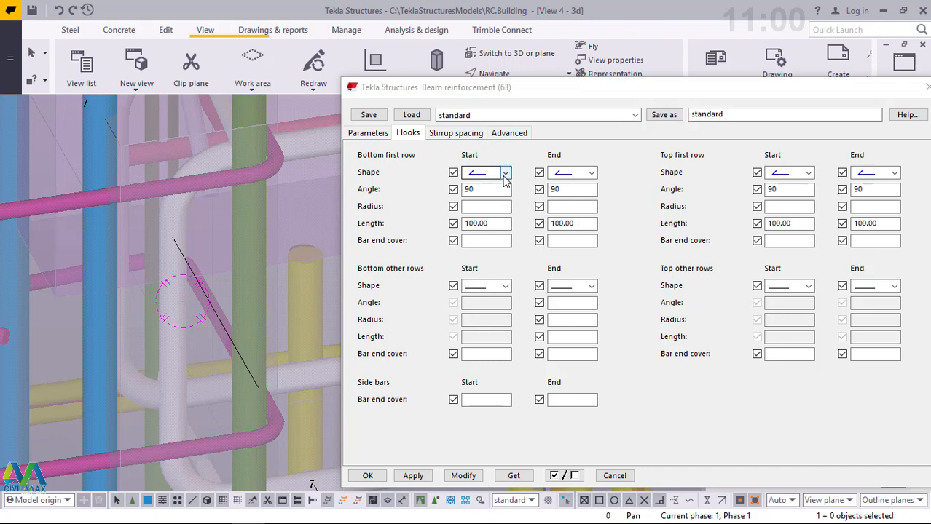
- Give the start of the bottom first row the blue hook shape with length 80 and update the beam reinforcement
{"action": "left_click", "coordinate": [504, 173]}
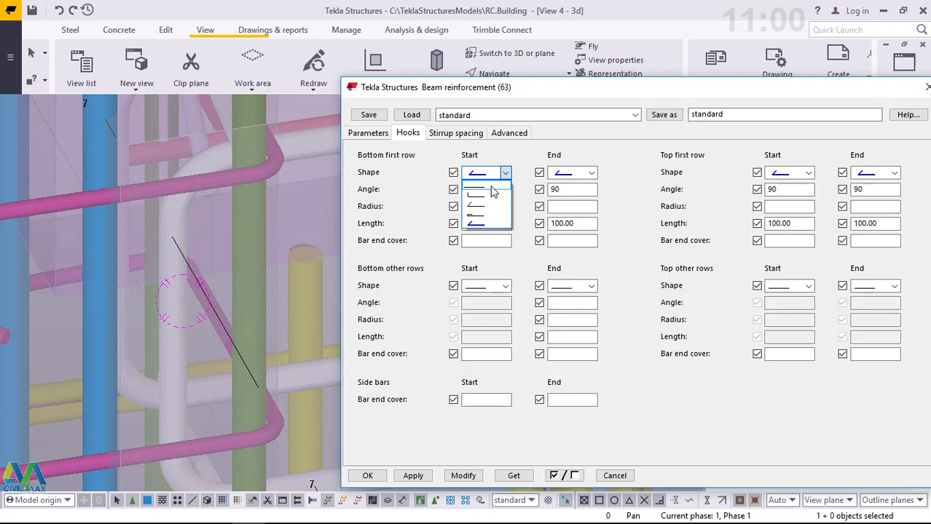
{"action": "left_click", "coordinate": [478, 224]}
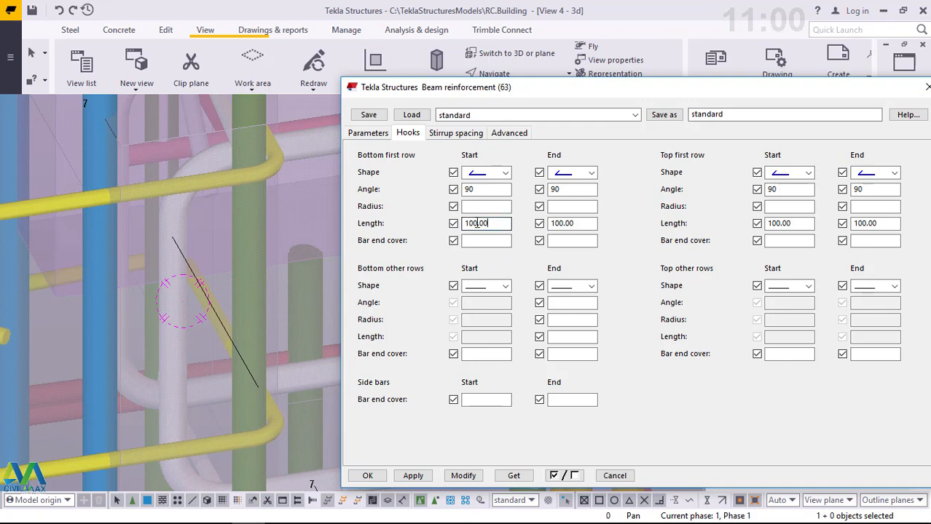
{"action": "left_click_drag", "start_coordinate": [492, 224], "coordinate": [453, 220]}
{"action": "type", "text": "8"}
{"action": "left_click", "coordinate": [465, 476]}
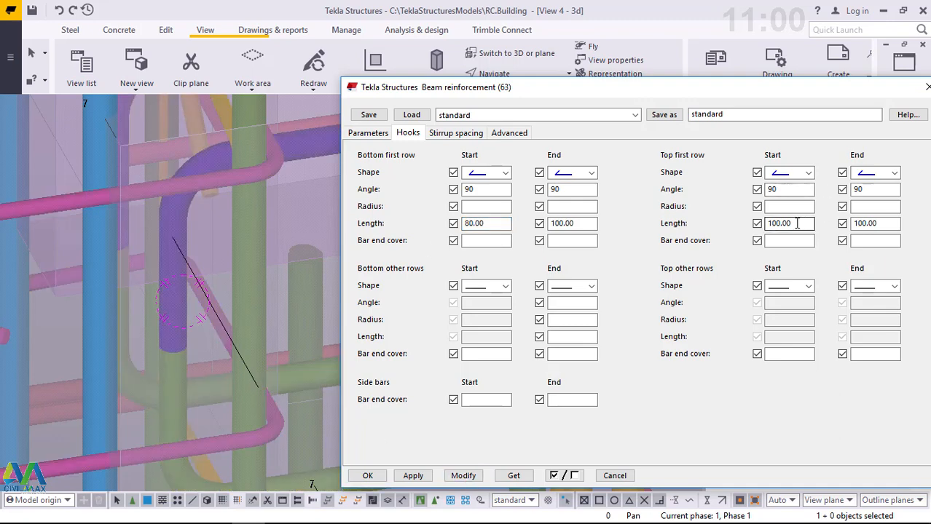
- Set the start and end hook lengths of the top first row to 80 and update the beam reinforcement
{"action": "left_click_drag", "start_coordinate": [796, 224], "coordinate": [768, 224]}
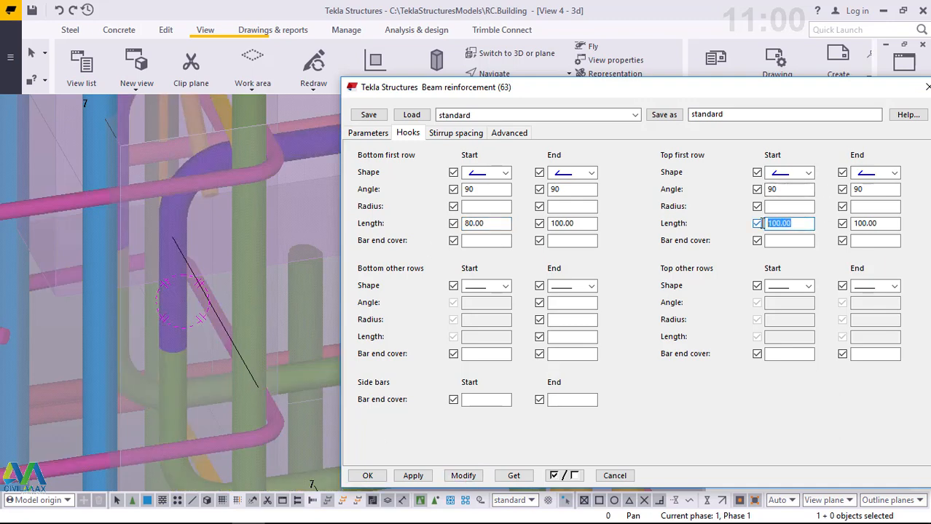
{"action": "type", "text": "80"}
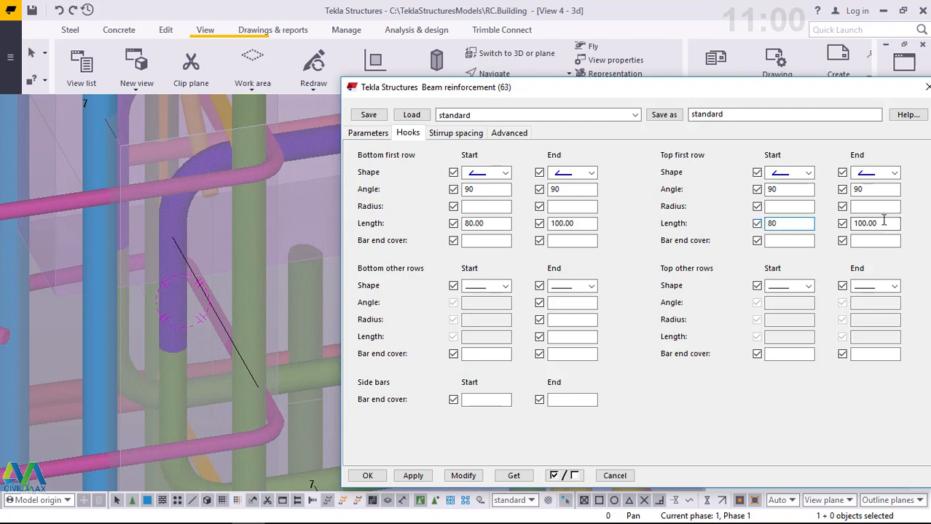
{"action": "left_click_drag", "start_coordinate": [878, 223], "coordinate": [850, 224]}
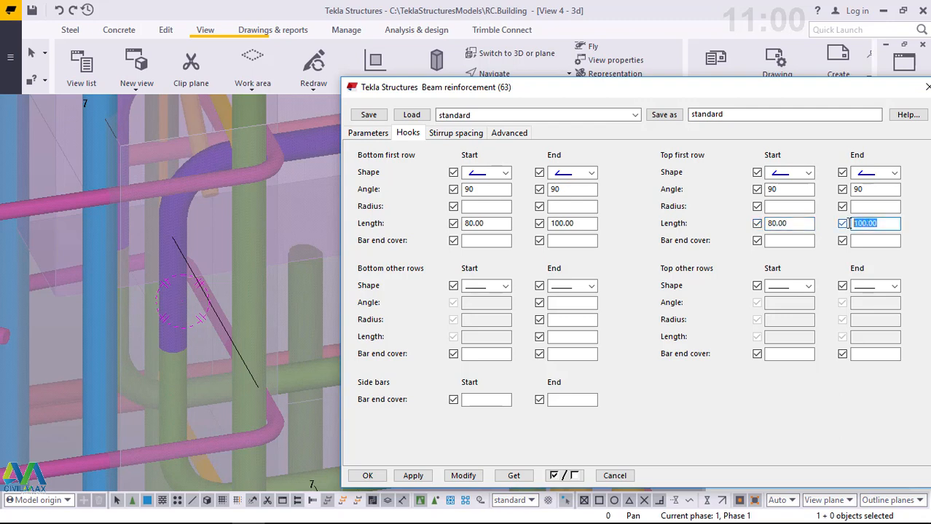
{"action": "type", "text": "80"}
{"action": "left_click", "coordinate": [463, 475]}
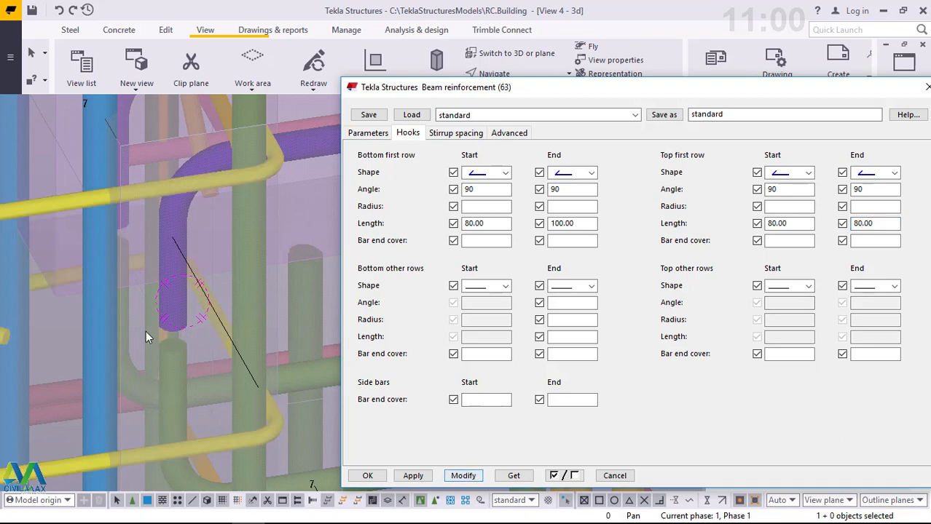
- Examine the gap between the top and bottom bar hooks at the beam end from several angles
{"action": "scroll", "coordinate": [146, 330], "scroll_direction": "up", "scroll_amount": 3}
{"action": "scroll", "coordinate": [146, 331], "scroll_direction": "up", "scroll_amount": 1}
{"action": "scroll", "coordinate": [240, 324], "scroll_direction": "up", "scroll_amount": 2}
{"action": "scroll", "coordinate": [190, 322], "scroll_direction": "down", "scroll_amount": 4}
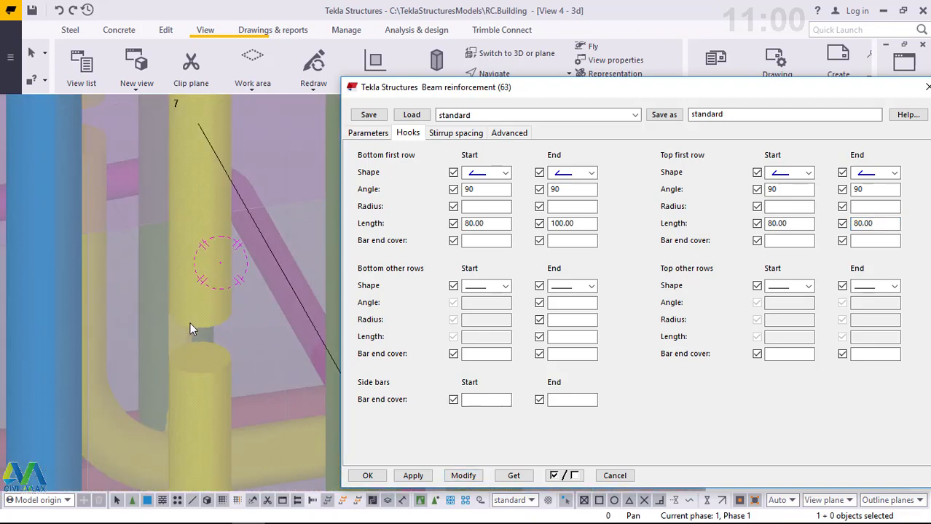
{"action": "scroll", "coordinate": [232, 332], "scroll_direction": "up", "scroll_amount": 3}
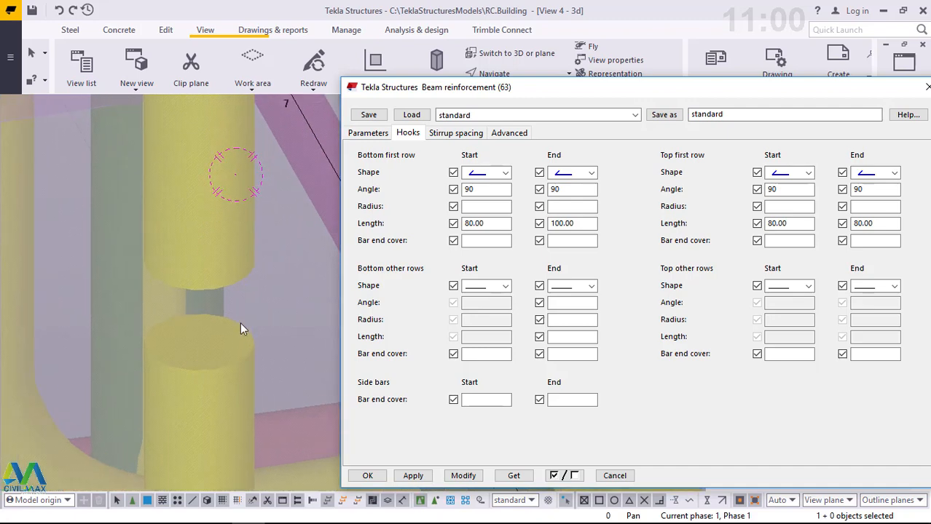
{"action": "middle_click_drag", "start_coordinate": [214, 327], "coordinate": [207, 327]}
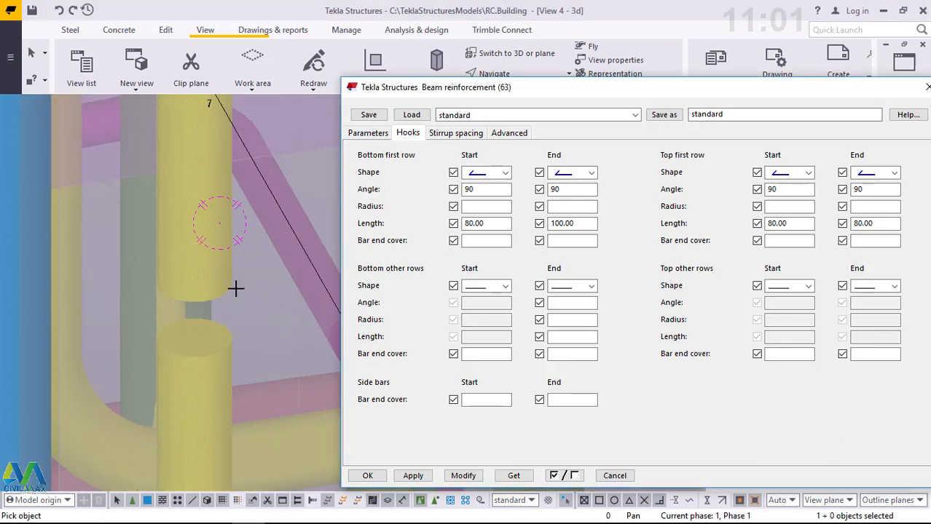
{"action": "middle_click_drag", "start_coordinate": [220, 313], "coordinate": [162, 313], "text": "ctrl"}
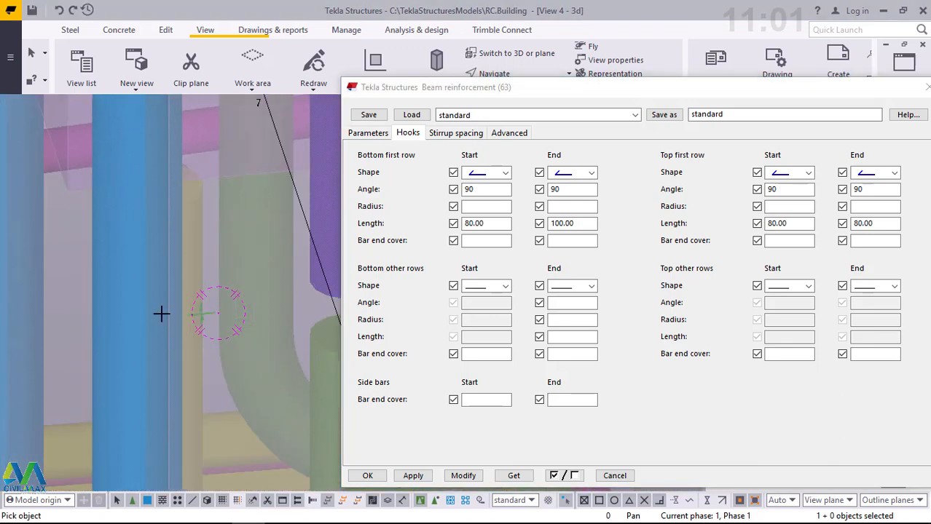
{"action": "scroll", "coordinate": [168, 307], "scroll_direction": "down", "scroll_amount": 3}
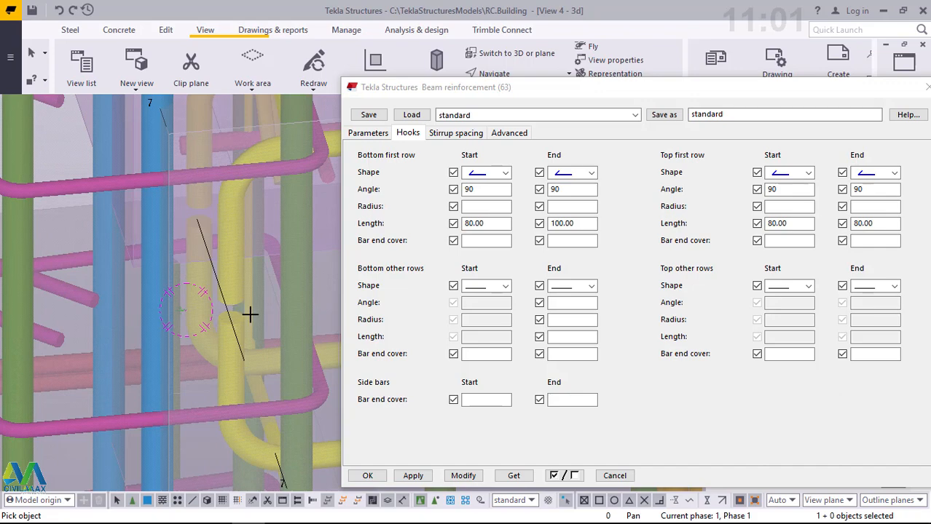
{"action": "middle_click_drag", "start_coordinate": [240, 318], "coordinate": [119, 313], "text": "ctrl"}
{"action": "scroll", "coordinate": [125, 305], "scroll_direction": "down", "scroll_amount": 4}
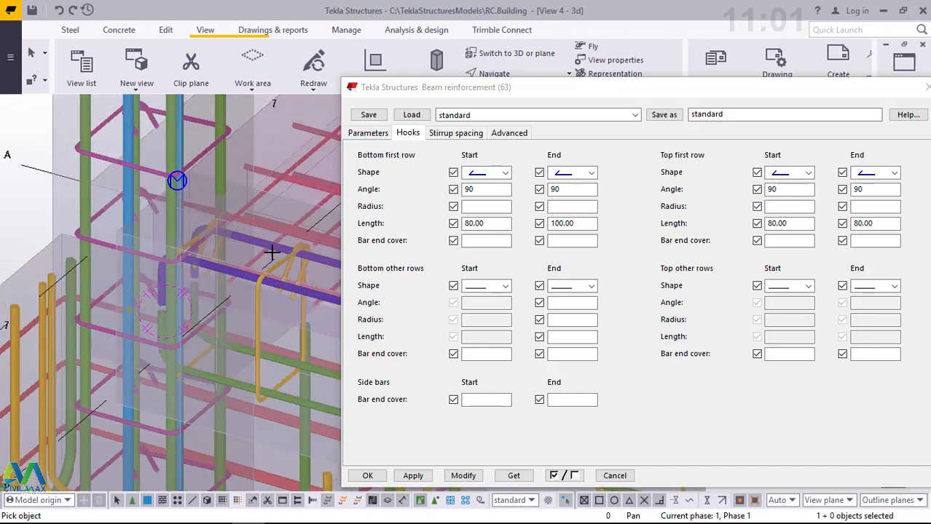
{"action": "scroll", "coordinate": [243, 220], "scroll_direction": "up", "scroll_amount": 2}
{"action": "right_click", "coordinate": [243, 220]}
{"action": "left_click", "coordinate": [263, 228]}
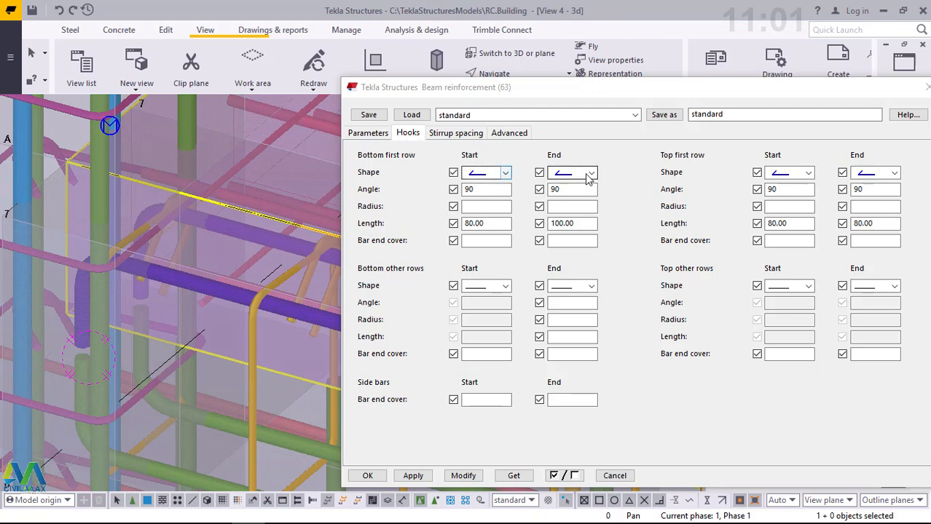
- Set the end hook length of the bottom first row to 80, update the beam reinforcement and close its settings
{"action": "left_click", "coordinate": [504, 173]}
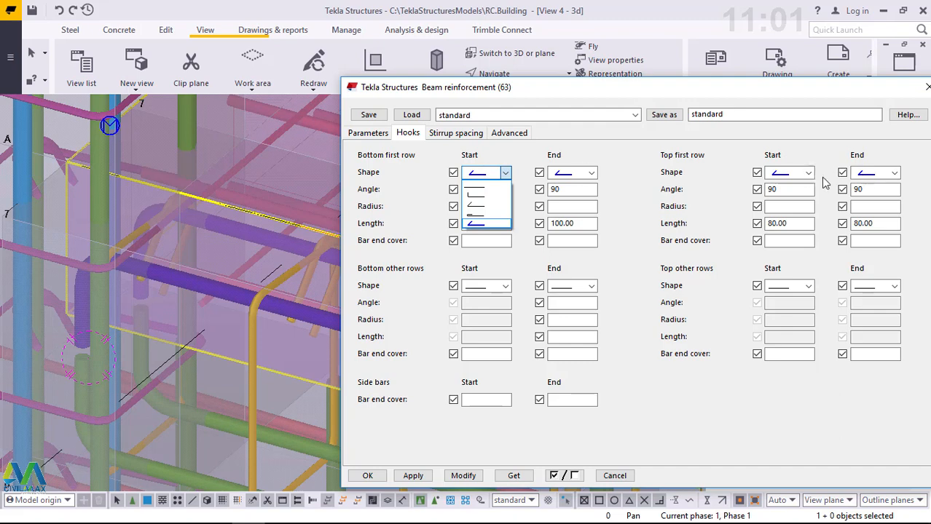
{"action": "left_click", "coordinate": [580, 230]}
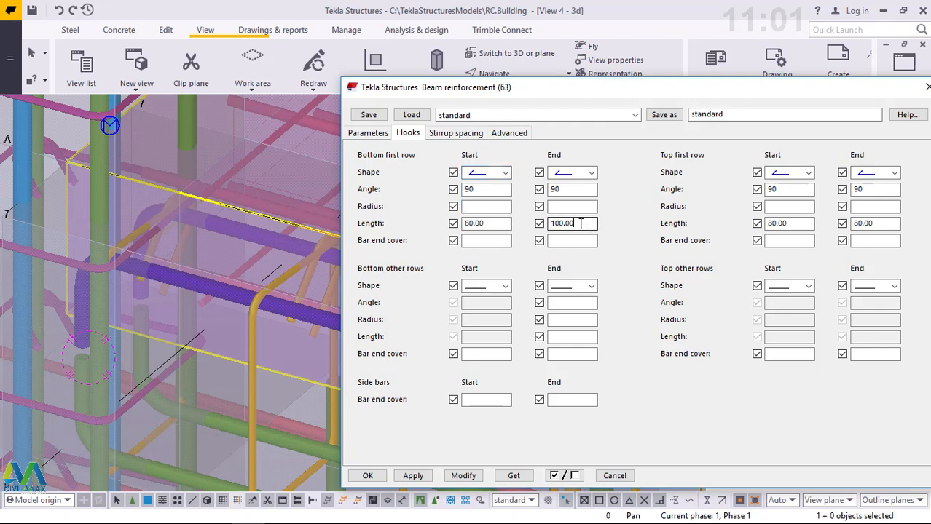
{"action": "left_click_drag", "start_coordinate": [581, 226], "coordinate": [545, 226]}
{"action": "type", "text": "0"}
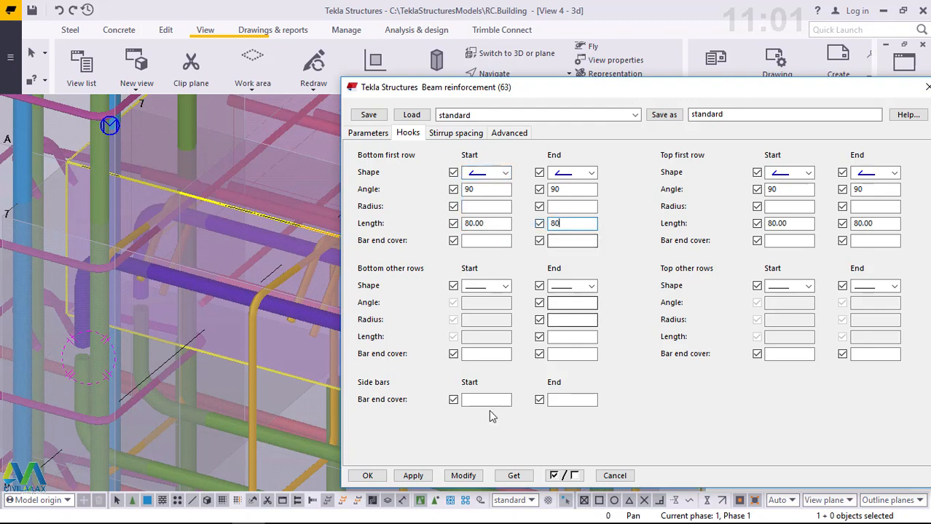
{"action": "left_click", "coordinate": [456, 481]}
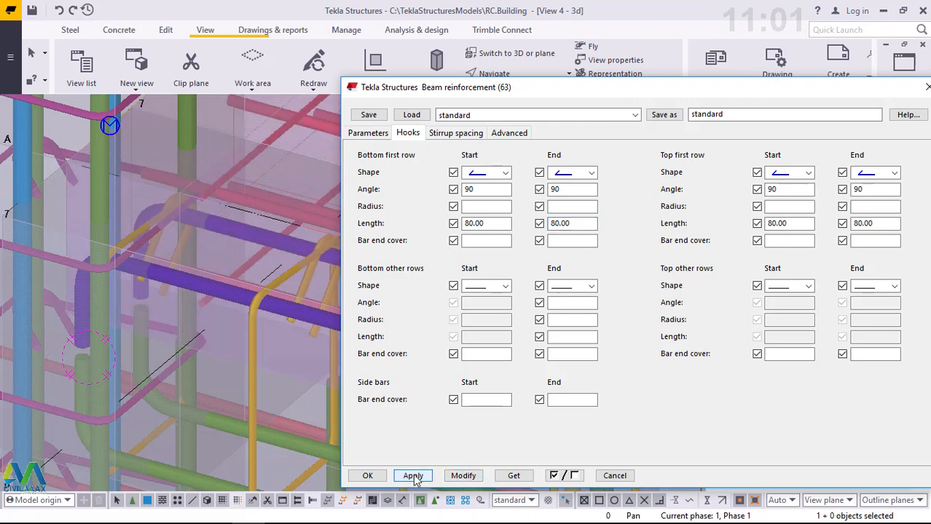
{"action": "left_click", "coordinate": [370, 478]}
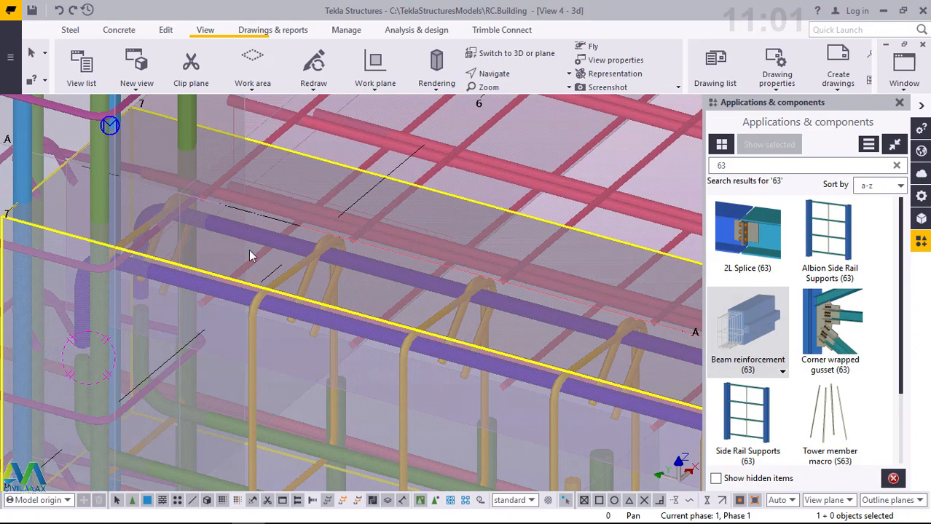
- Reopen the gridline A beam's reinforcement component from the model and show its stirrup spacing settings
{"action": "scroll", "coordinate": [249, 250], "scroll_direction": "down", "scroll_amount": 3}
{"action": "scroll", "coordinate": [348, 365], "scroll_direction": "up", "scroll_amount": 2}
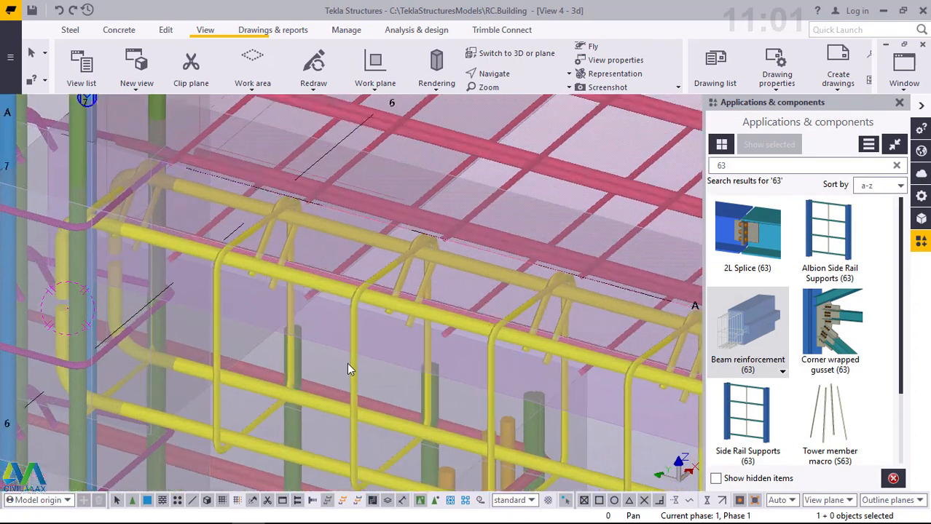
{"action": "scroll", "coordinate": [347, 363], "scroll_direction": "up", "scroll_amount": 2}
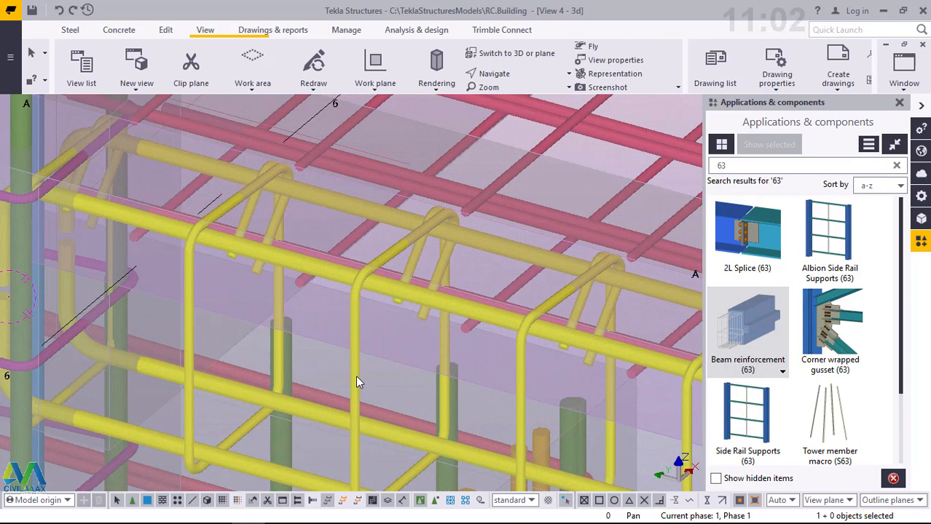
{"action": "double_click", "coordinate": [356, 377]}
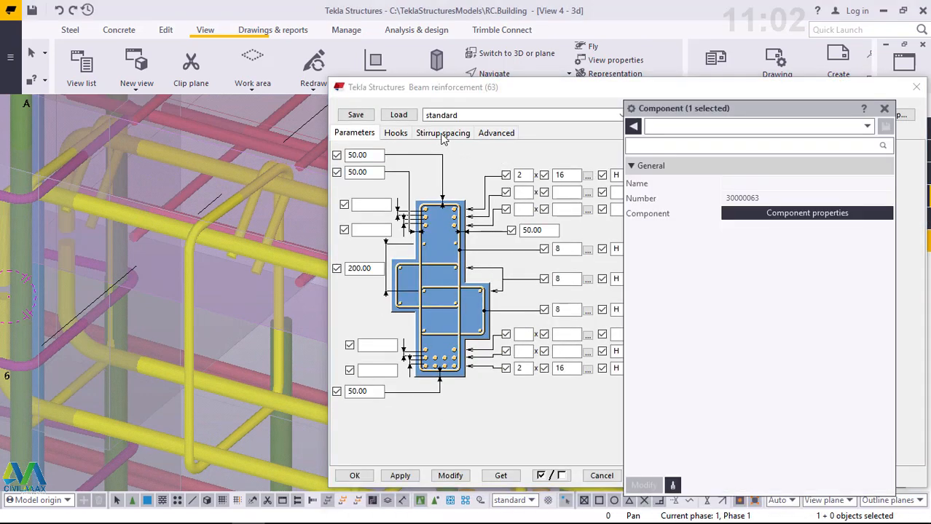
{"action": "left_click", "coordinate": [885, 109]}
{"action": "left_click", "coordinate": [446, 134]}
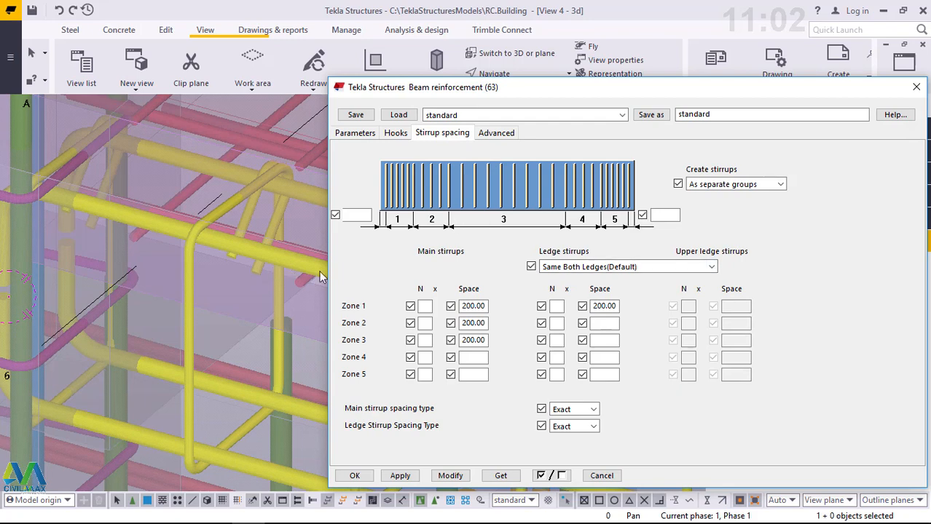
- Set the main stirrups of the gridline A beam to be created as one group
{"action": "scroll", "coordinate": [202, 281], "scroll_direction": "down", "scroll_amount": 1}
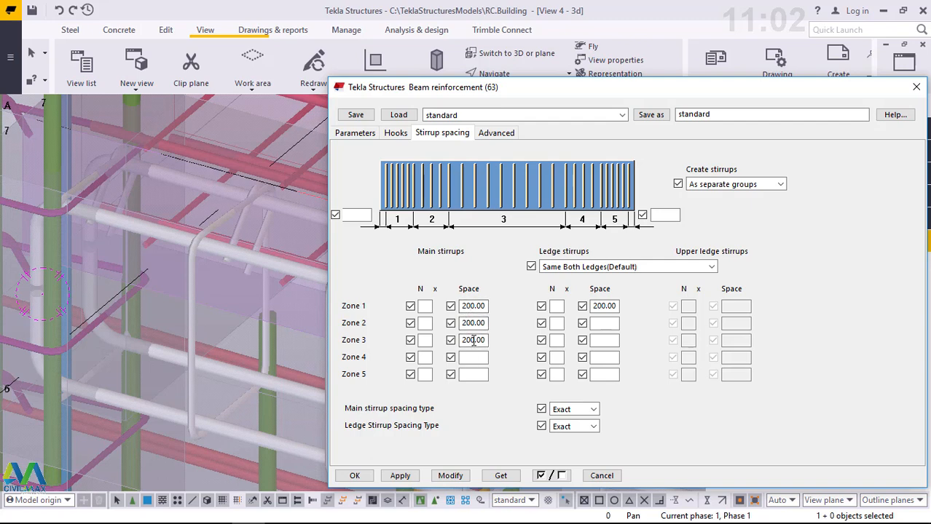
{"action": "scroll", "coordinate": [163, 279], "scroll_direction": "down", "scroll_amount": 5}
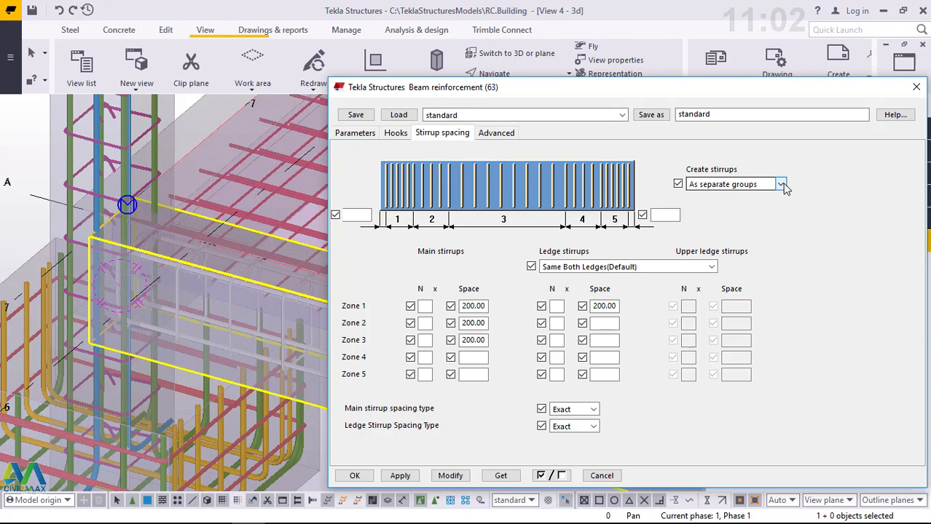
{"action": "left_click", "coordinate": [780, 185]}
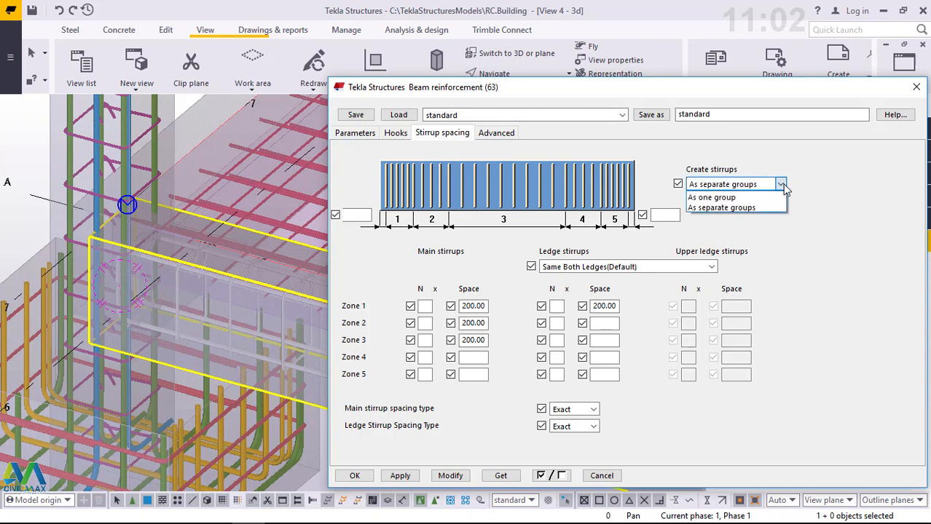
{"action": "left_click", "coordinate": [744, 198]}
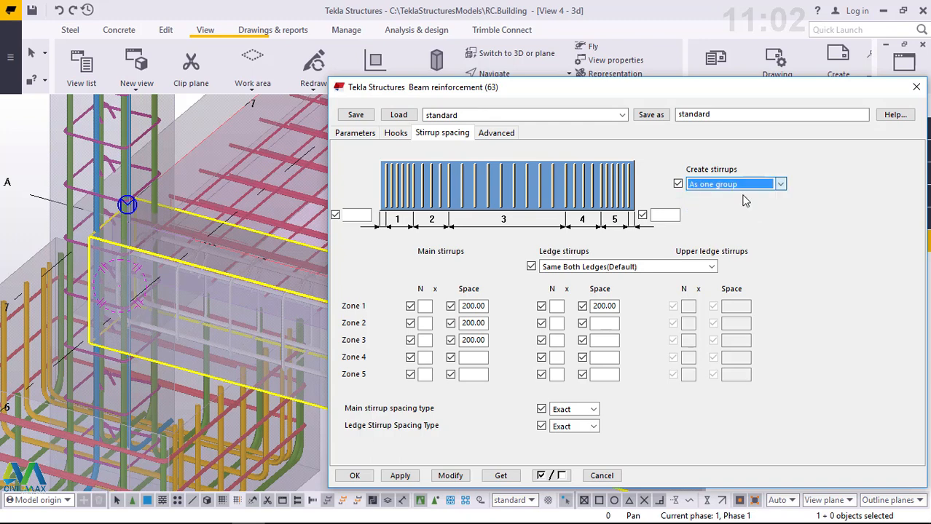
- Set the number of main stirrups to 10 in zones 1, 2 and 3 and update the beam reinforcement
{"action": "left_click", "coordinate": [428, 308]}
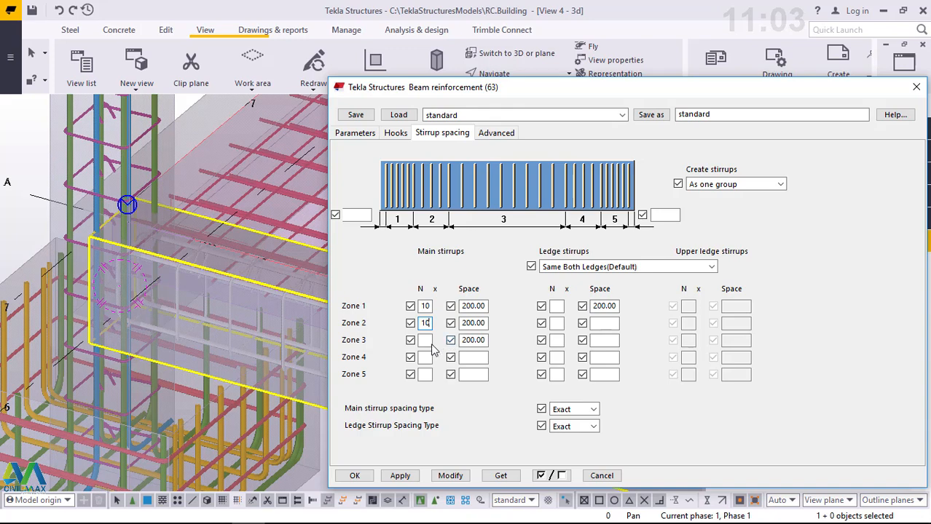
{"action": "left_click", "coordinate": [428, 340]}
{"action": "scroll", "coordinate": [125, 301], "scroll_direction": "down", "scroll_amount": 4}
{"action": "scroll", "coordinate": [243, 324], "scroll_direction": "up", "scroll_amount": 5}
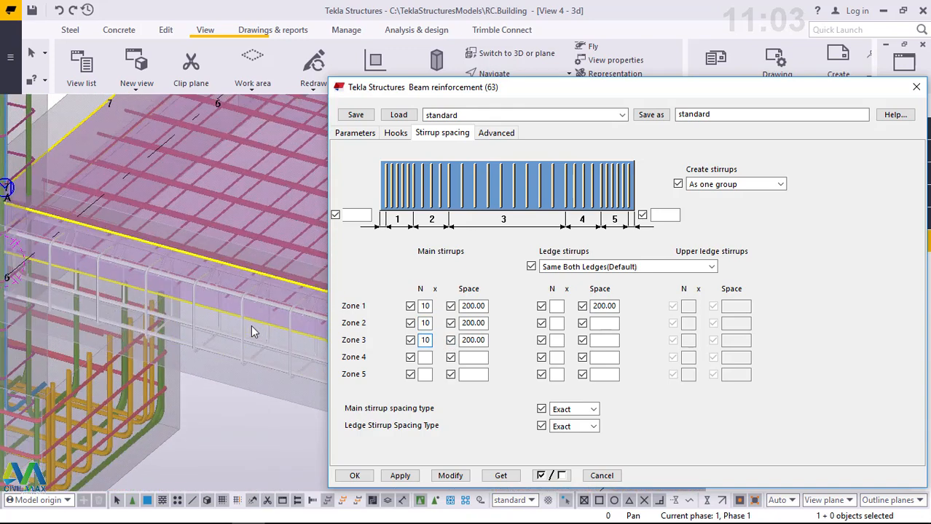
{"action": "scroll", "coordinate": [168, 301], "scroll_direction": "down", "scroll_amount": 2}
{"action": "scroll", "coordinate": [269, 352], "scroll_direction": "up", "scroll_amount": 2}
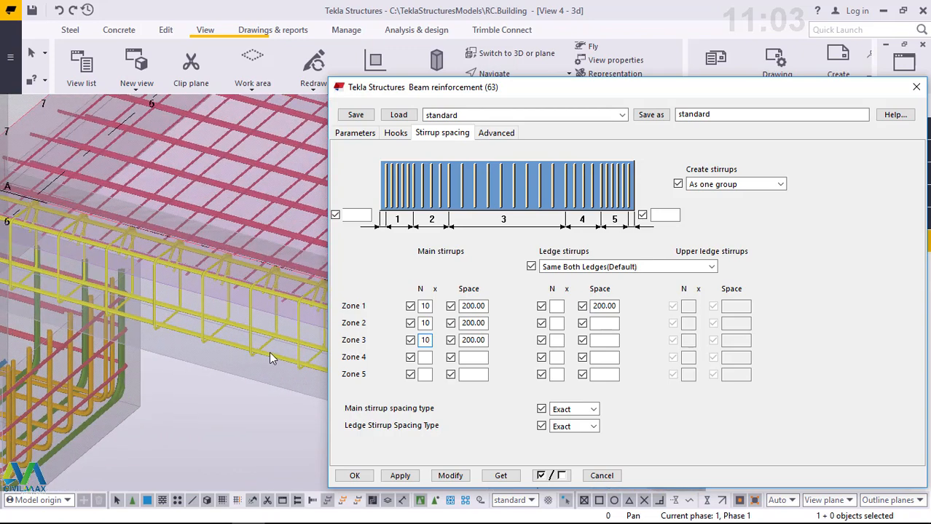
{"action": "left_click", "coordinate": [450, 477]}
- Examine the stirrup distribution along the gridline A beam and at both of its supports
{"action": "scroll", "coordinate": [193, 325], "scroll_direction": "down", "scroll_amount": 3}
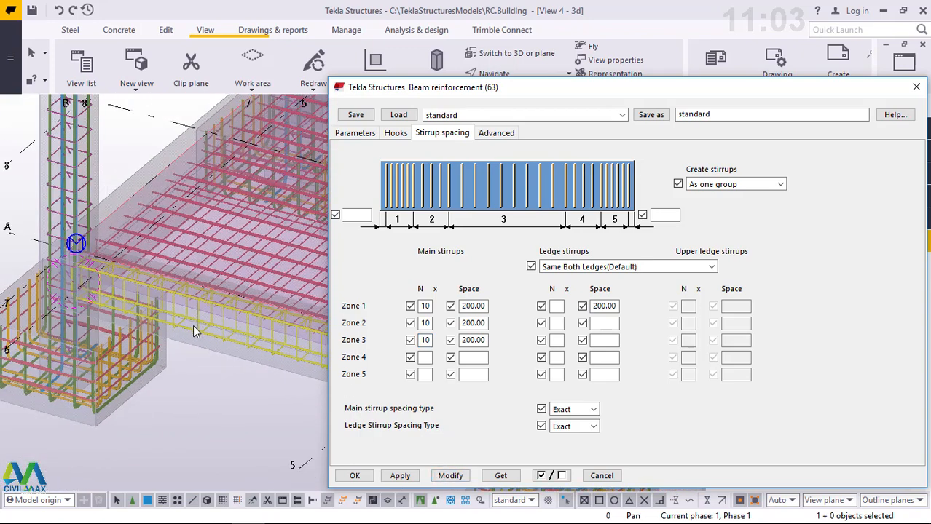
{"action": "scroll", "coordinate": [193, 324], "scroll_direction": "down", "scroll_amount": 3}
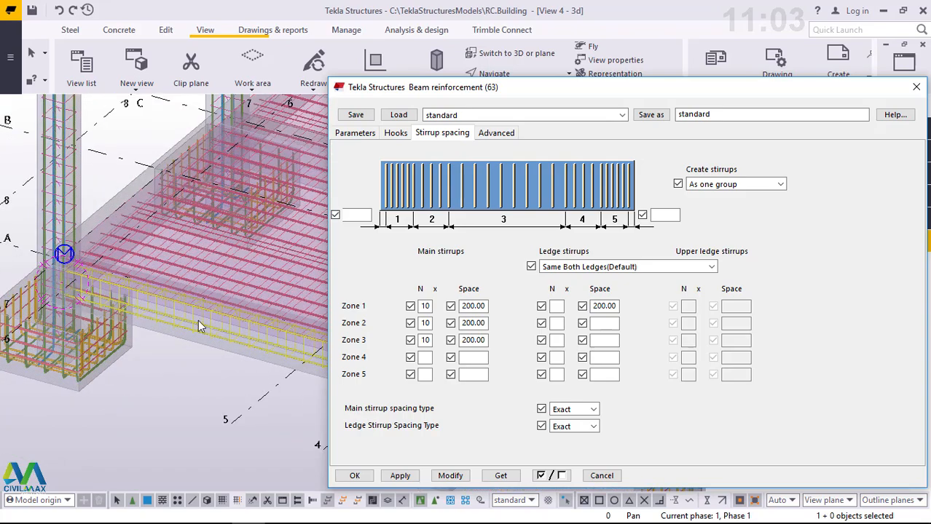
{"action": "middle_click_drag", "start_coordinate": [198, 321], "coordinate": [166, 309]}
{"action": "scroll", "coordinate": [166, 308], "scroll_direction": "down", "scroll_amount": 2}
{"action": "scroll", "coordinate": [284, 344], "scroll_direction": "up", "scroll_amount": 1}
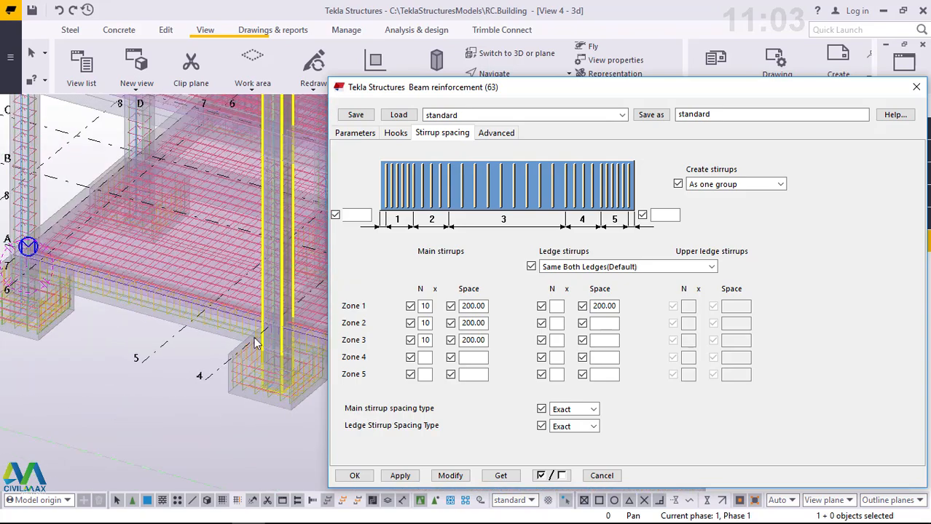
{"action": "scroll", "coordinate": [224, 328], "scroll_direction": "up", "scroll_amount": 5}
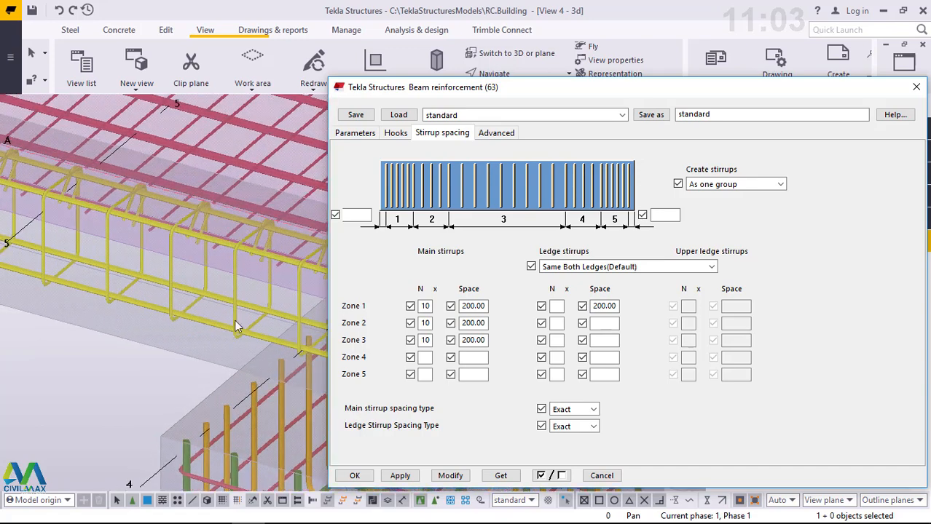
{"action": "scroll", "coordinate": [236, 326], "scroll_direction": "down", "scroll_amount": 5}
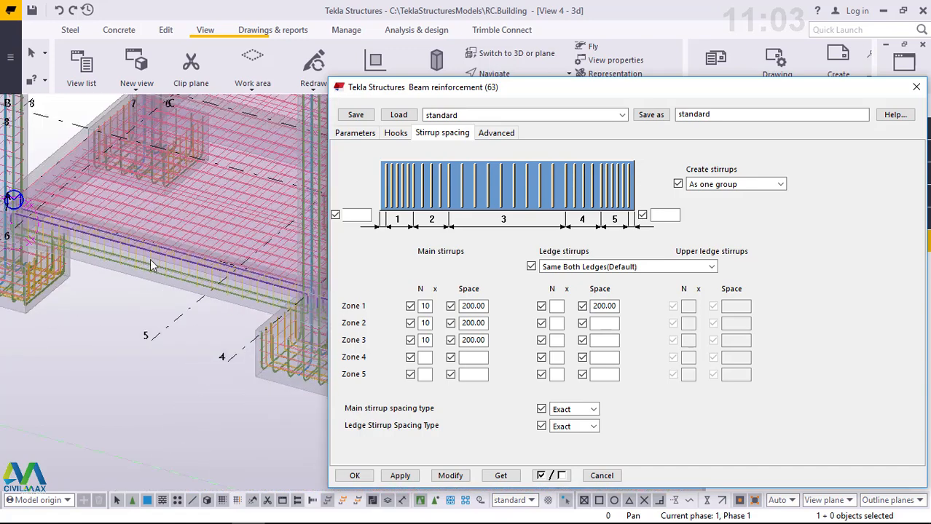
{"action": "scroll", "coordinate": [69, 222], "scroll_direction": "up", "scroll_amount": 5}
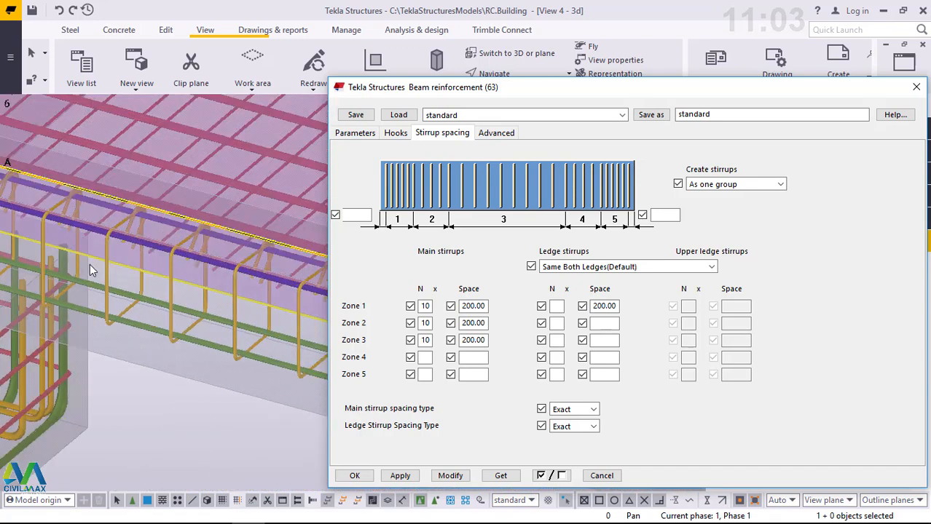
{"action": "scroll", "coordinate": [227, 299], "scroll_direction": "down", "scroll_amount": 4}
{"action": "scroll", "coordinate": [108, 268], "scroll_direction": "up", "scroll_amount": 2}
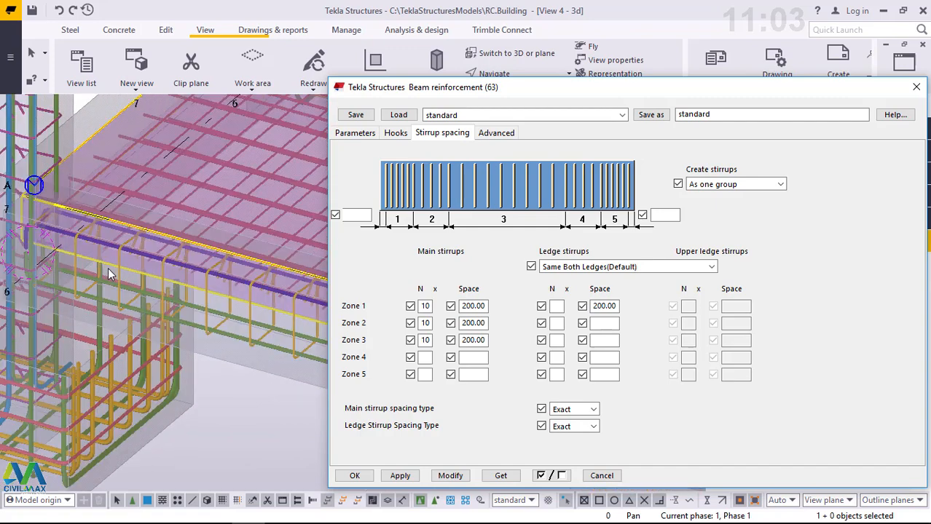
{"action": "scroll", "coordinate": [108, 268], "scroll_direction": "up", "scroll_amount": 1}
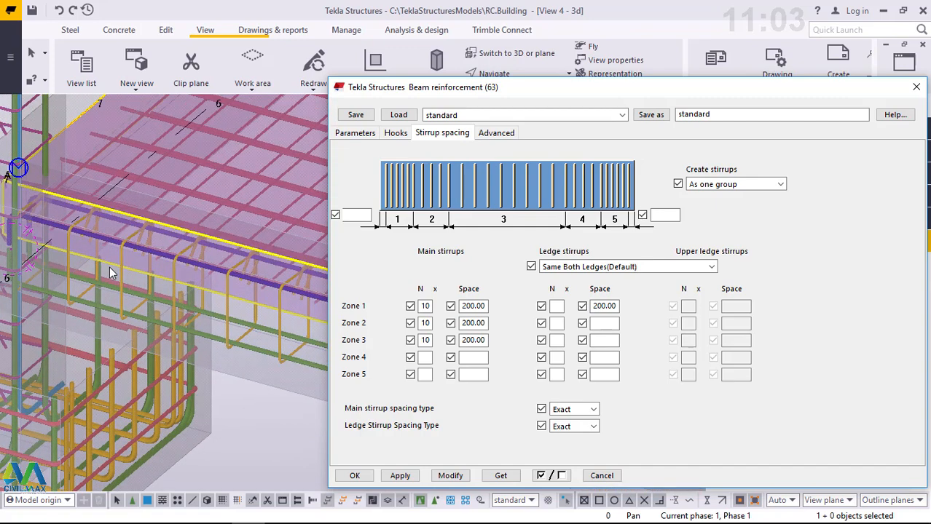
- Clear the main stirrup numbers of zones 1 to 3, update the selected beam reinforcement and close its settings
{"action": "left_click", "coordinate": [109, 267]}
{"action": "left_click", "coordinate": [431, 306]}
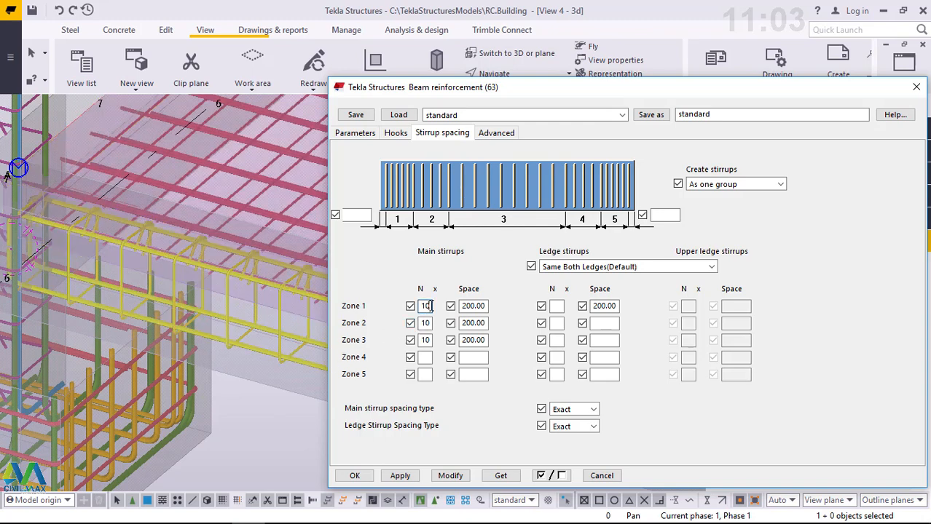
{"action": "key", "text": "BackSpace"}
{"action": "key", "text": "BackSpace"}
{"action": "double_click", "coordinate": [427, 323]}
{"action": "key", "text": "BackSpace"}
{"action": "double_click", "coordinate": [425, 340]}
{"action": "key", "text": "BackSpace"}
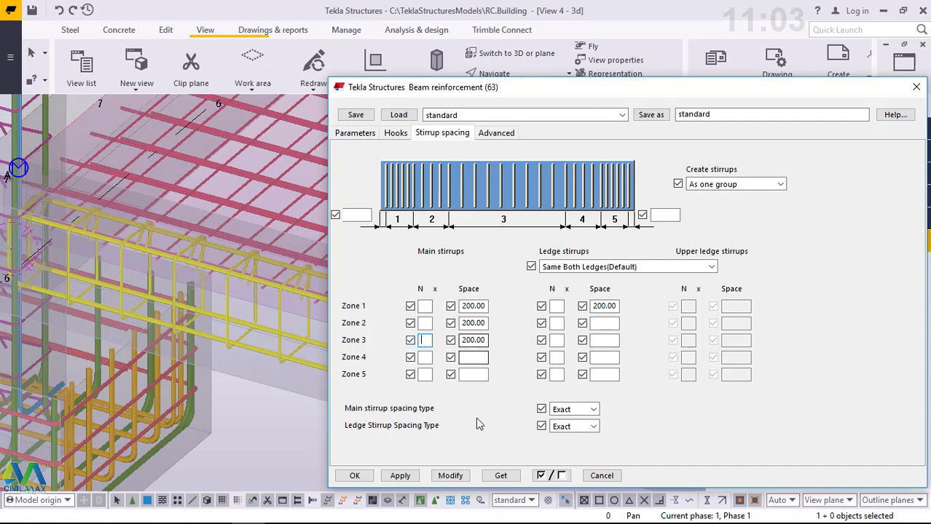
{"action": "left_click", "coordinate": [450, 475]}
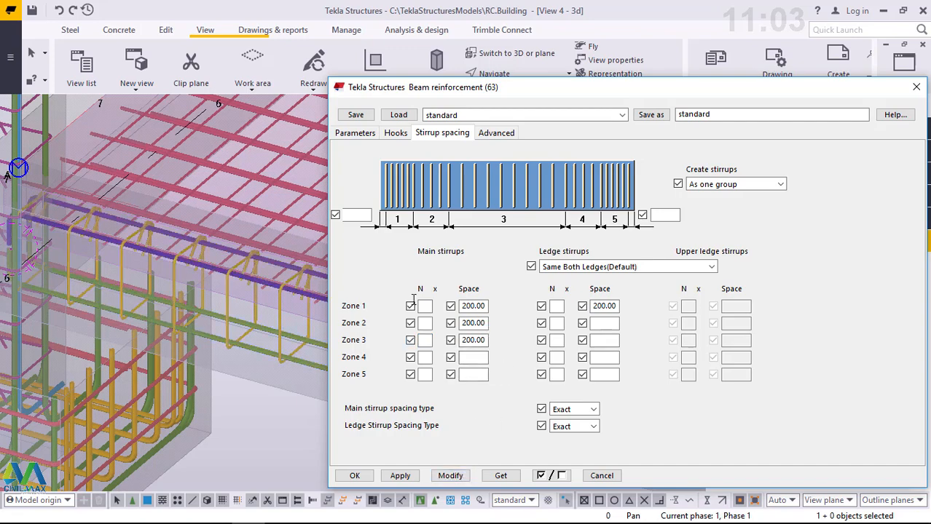
{"action": "scroll", "coordinate": [121, 304], "scroll_direction": "down", "scroll_amount": 5}
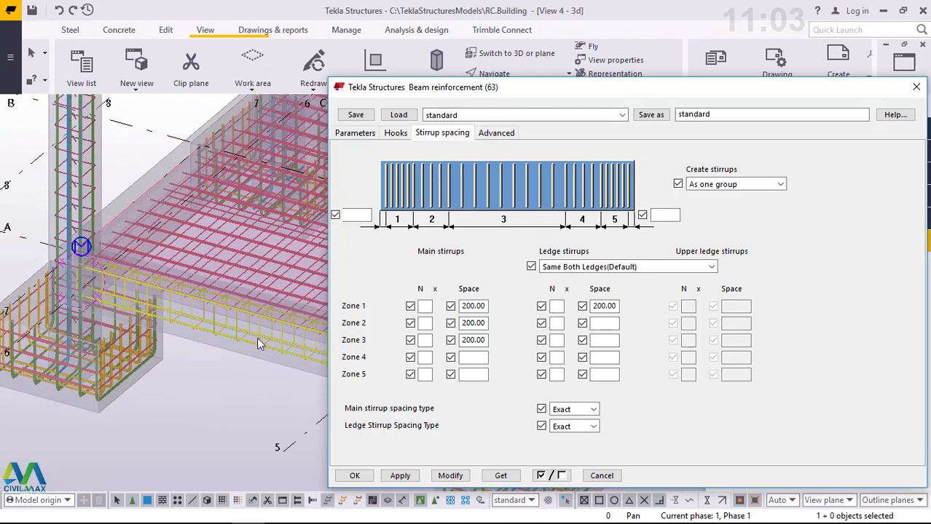
{"action": "left_click", "coordinate": [399, 480]}
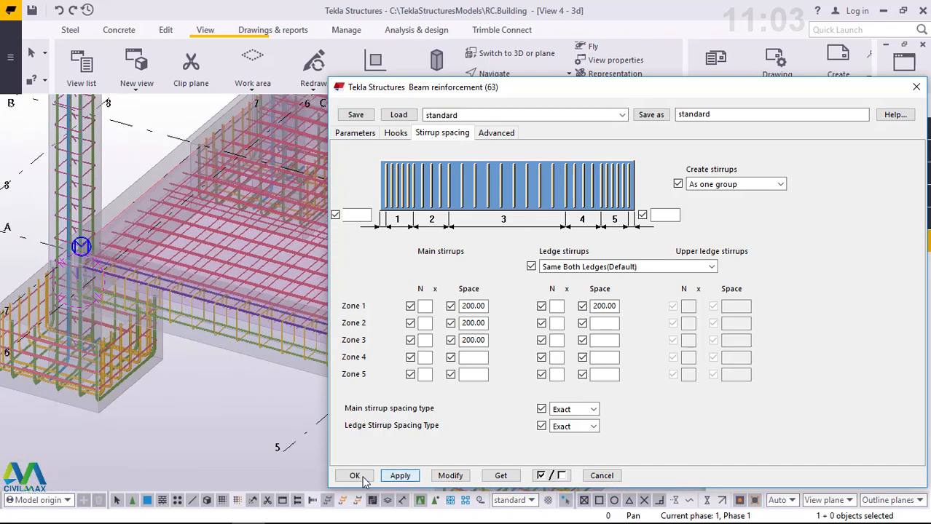
{"action": "left_click", "coordinate": [355, 476]}
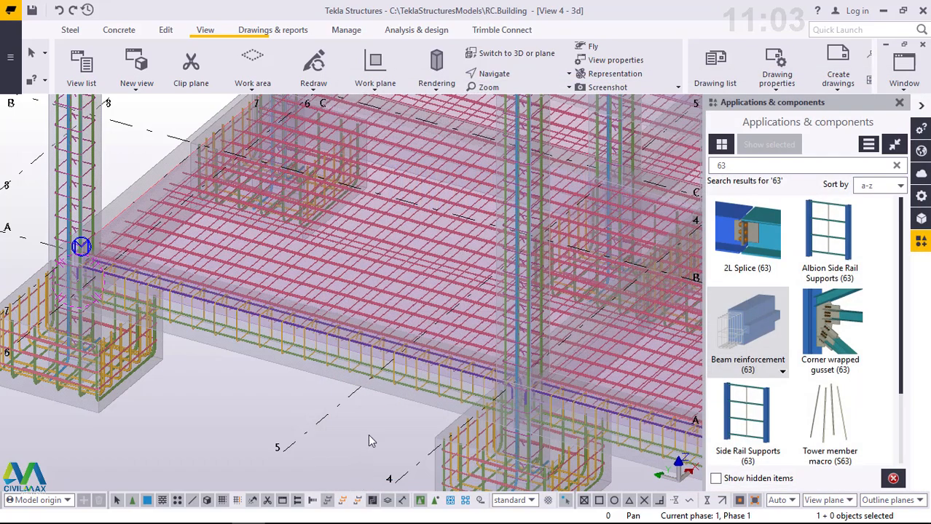
{"action": "scroll", "coordinate": [241, 329], "scroll_direction": "down", "scroll_amount": 3}
{"action": "mouse_move", "coordinate": [241, 328]}
{"action": "middle_mouse_down", "text": "ctrl"}
{"action": "mouse_move", "coordinate": [453, 409]}
{"action": "mouse_move", "coordinate": [526, 347]}
{"action": "middle_mouse_up", "text": "ctrl"}
{"action": "scroll", "coordinate": [457, 397], "scroll_direction": "up", "scroll_amount": 4}
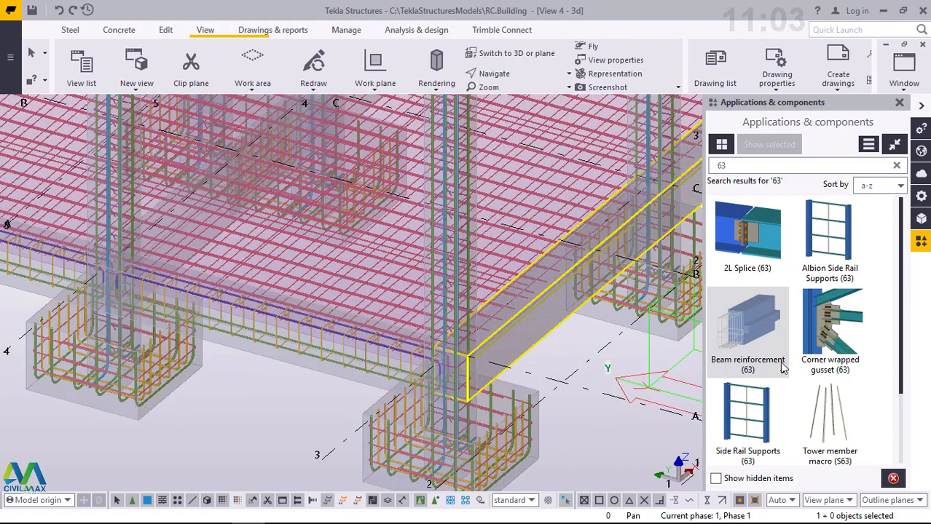
{"action": "left_click", "coordinate": [743, 340]}
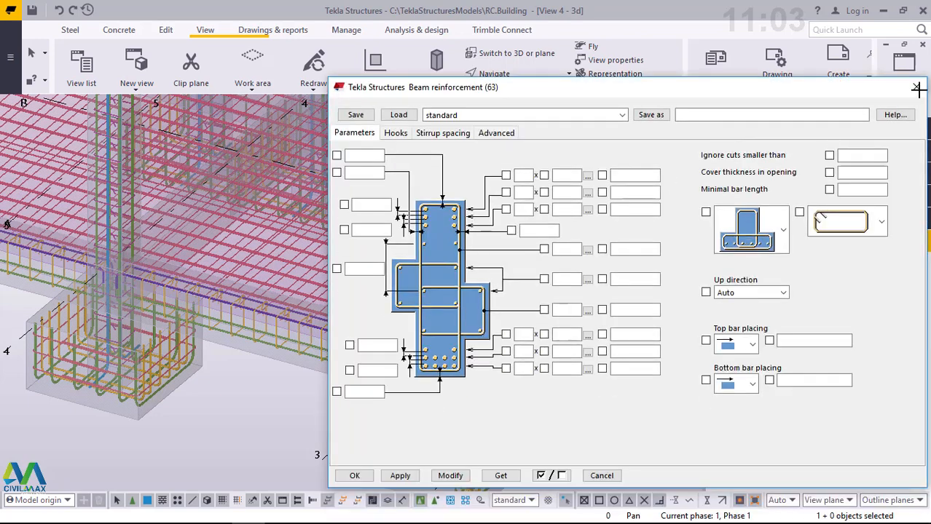
{"action": "left_click", "coordinate": [916, 88]}
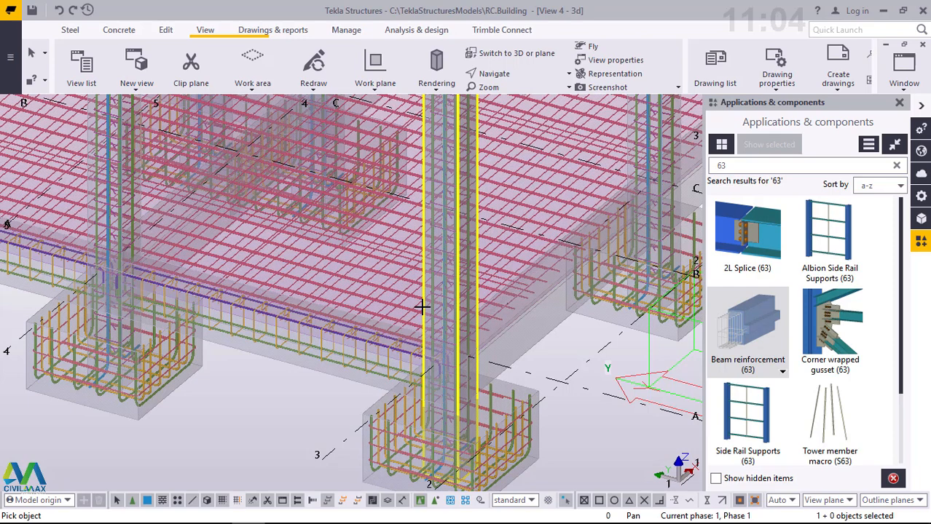
{"action": "right_click", "coordinate": [235, 410]}
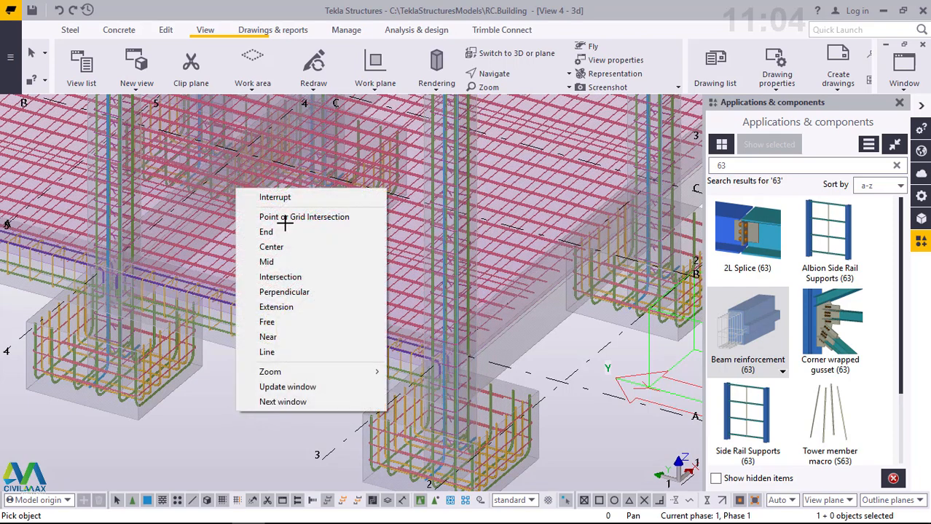
{"action": "left_click", "coordinate": [264, 197]}
- Set the 3D view's rotation to 90 around Z and 0 around X to show the building in side elevation
{"action": "double_click", "coordinate": [240, 394]}
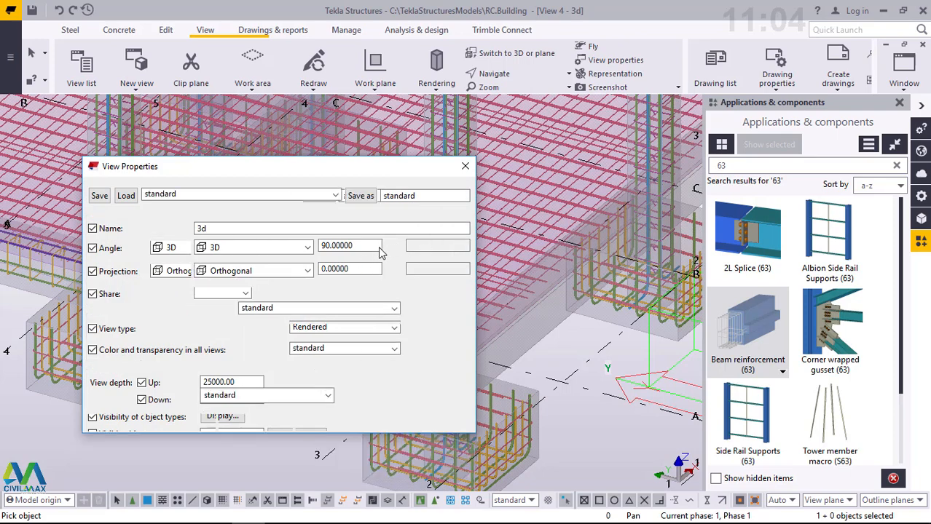
{"action": "left_click_drag", "start_coordinate": [444, 246], "coordinate": [411, 245]}
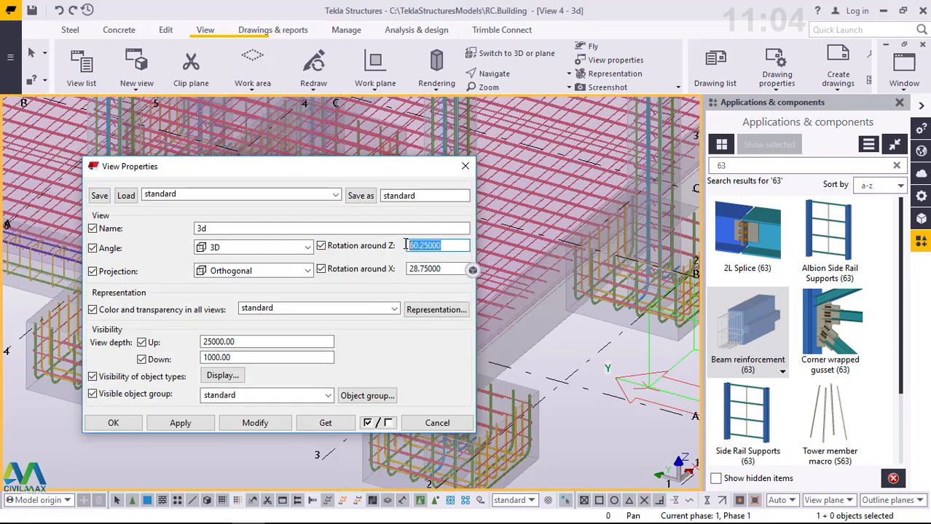
{"action": "type", "text": "90"}
{"action": "key", "text": "Tab"}
{"action": "key", "text": "Delete"}
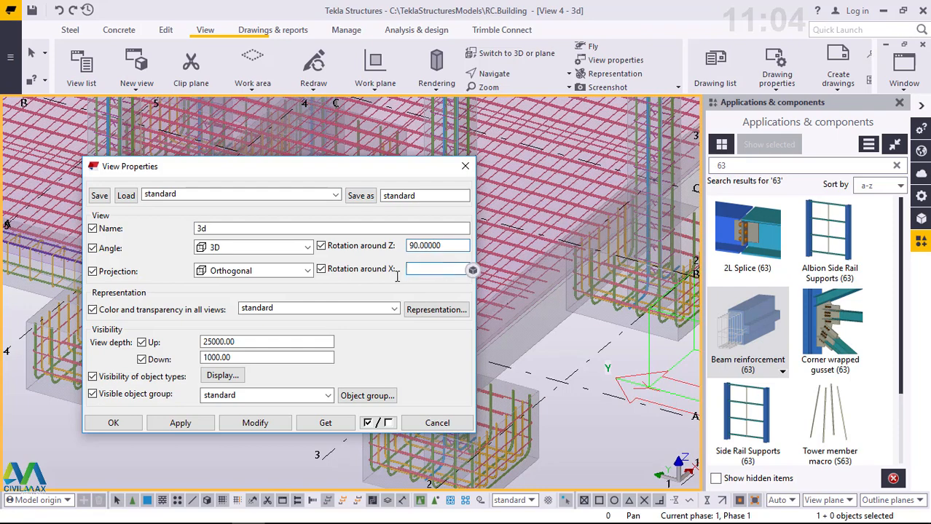
{"action": "type", "text": "0"}
{"action": "left_click", "coordinate": [235, 426]}
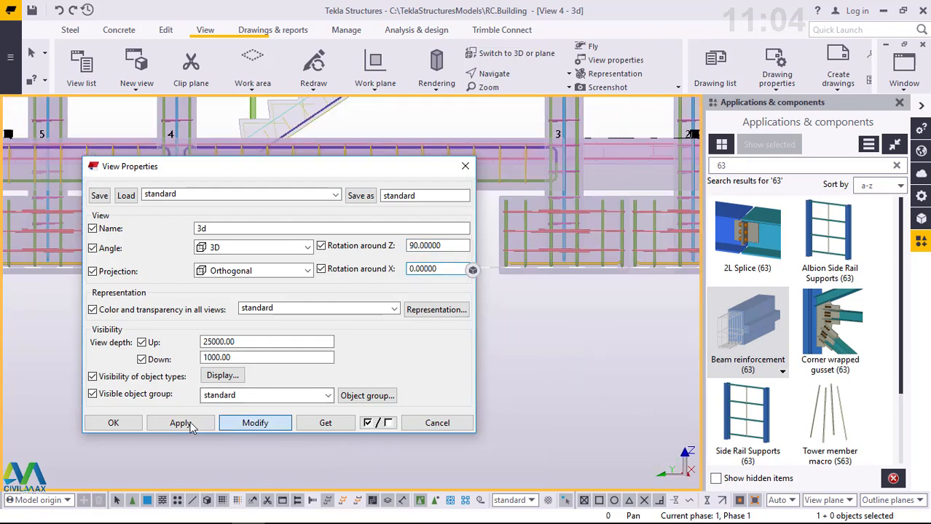
{"action": "left_click", "coordinate": [113, 424]}
{"action": "right_click", "coordinate": [447, 306]}
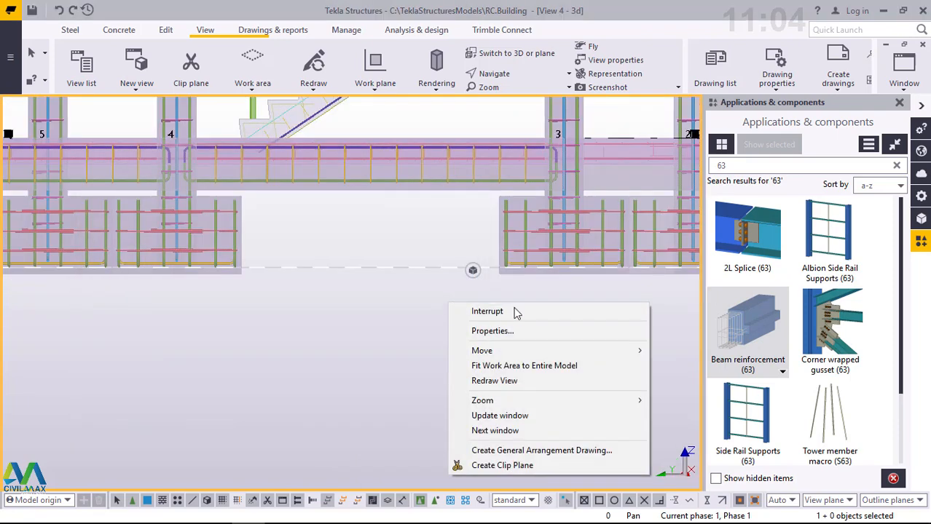
{"action": "left_click", "coordinate": [513, 311]}
- Add Beam reinforcement (63) to the short ground beam between gridlines 8 and 7
{"action": "scroll", "coordinate": [342, 354], "scroll_direction": "down", "scroll_amount": 2}
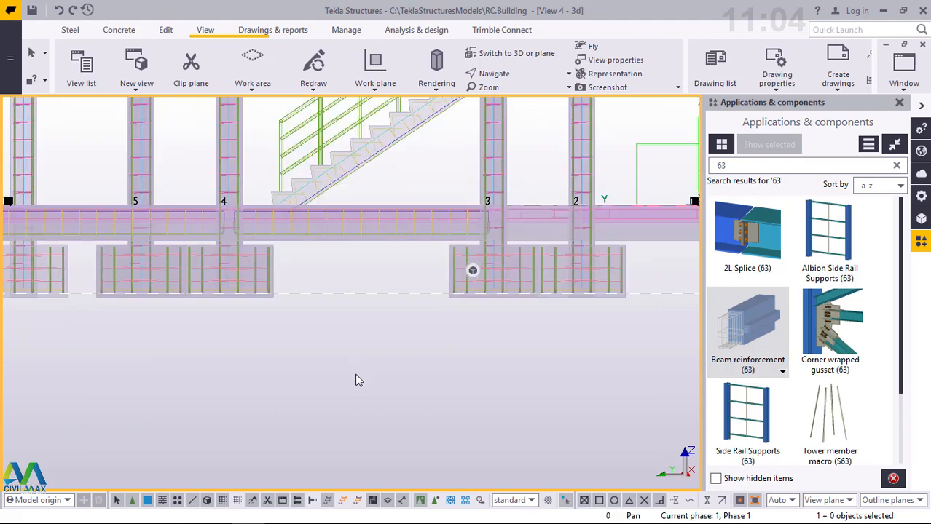
{"action": "scroll", "coordinate": [356, 380], "scroll_direction": "down", "scroll_amount": 2}
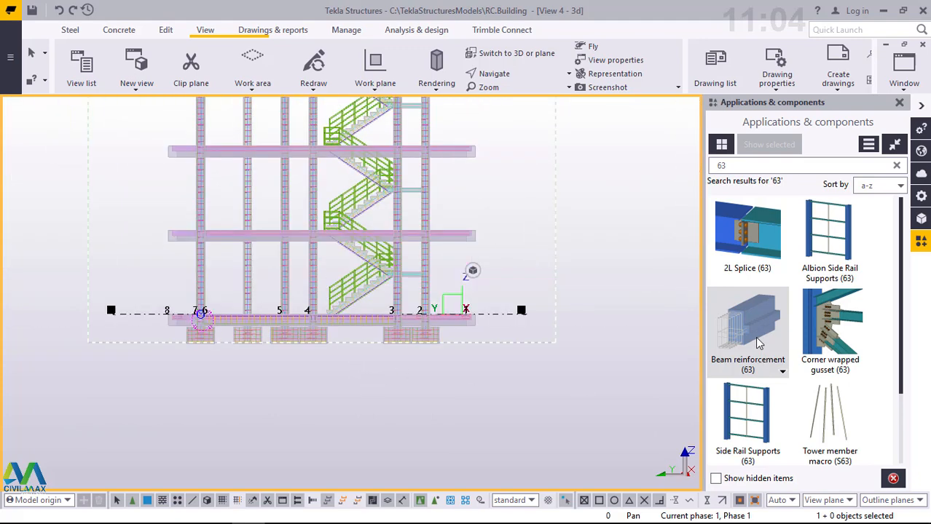
{"action": "left_click", "coordinate": [757, 342]}
{"action": "scroll", "coordinate": [176, 328], "scroll_direction": "up", "scroll_amount": 5}
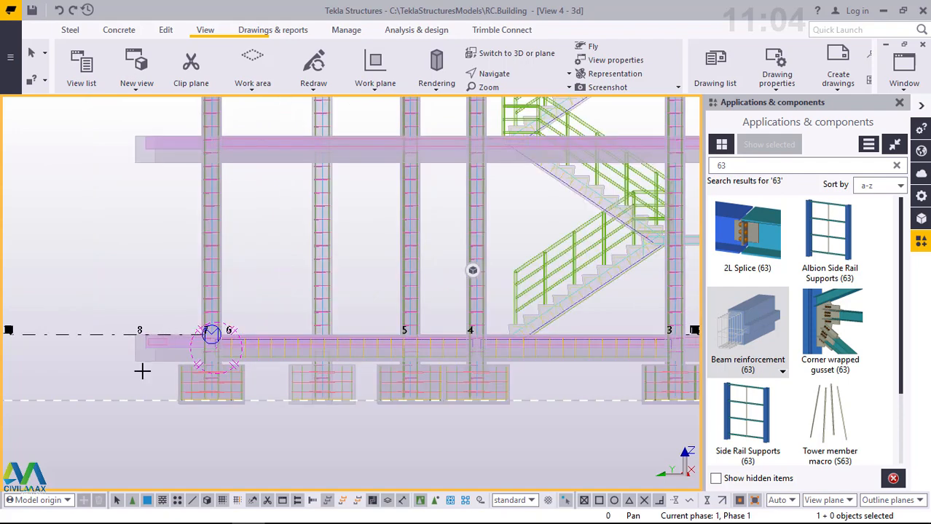
{"action": "scroll", "coordinate": [131, 426], "scroll_direction": "up", "scroll_amount": 2}
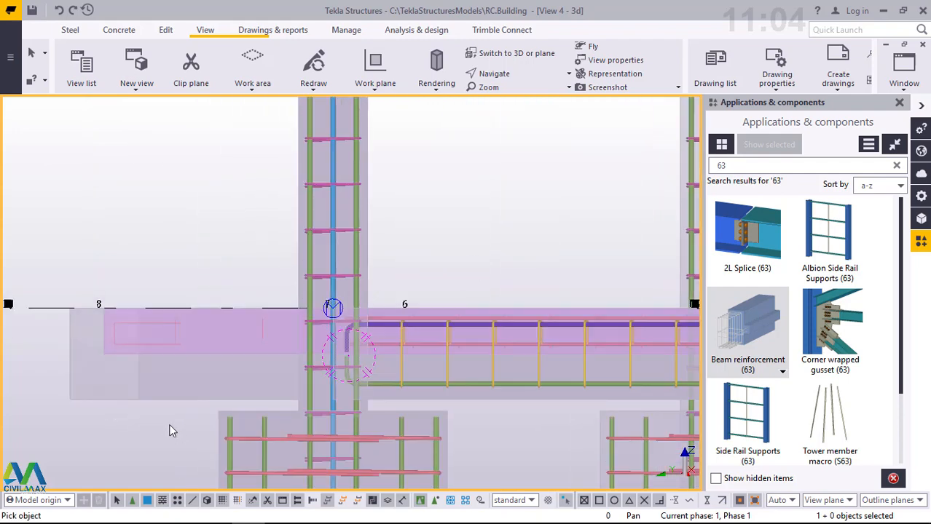
{"action": "left_click_drag", "start_coordinate": [176, 429], "coordinate": [73, 381]}
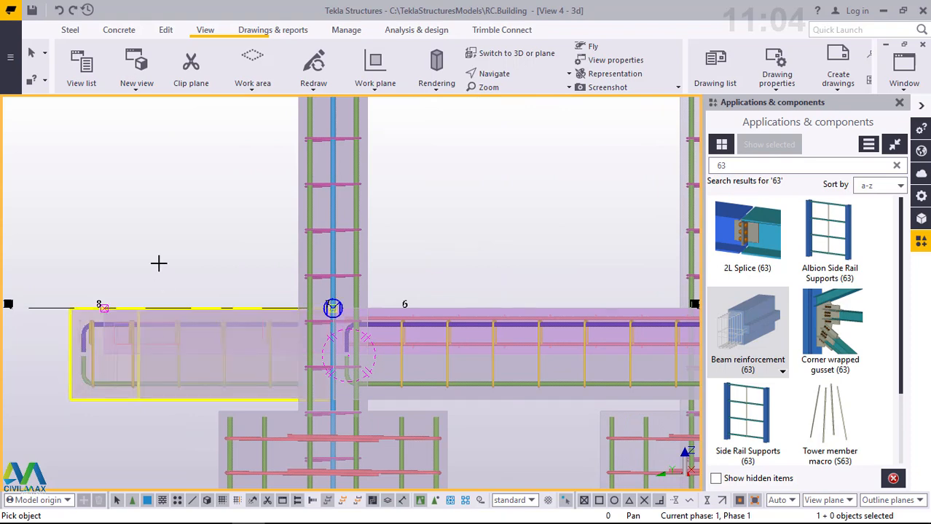
- Add Beam reinforcement (63) to the ground beam spanning from gridline 7 to gridline 4
{"action": "scroll", "coordinate": [149, 288], "scroll_direction": "down", "scroll_amount": 1}
{"action": "scroll", "coordinate": [152, 288], "scroll_direction": "down", "scroll_amount": 1}
{"action": "scroll", "coordinate": [575, 337], "scroll_direction": "down", "scroll_amount": 1}
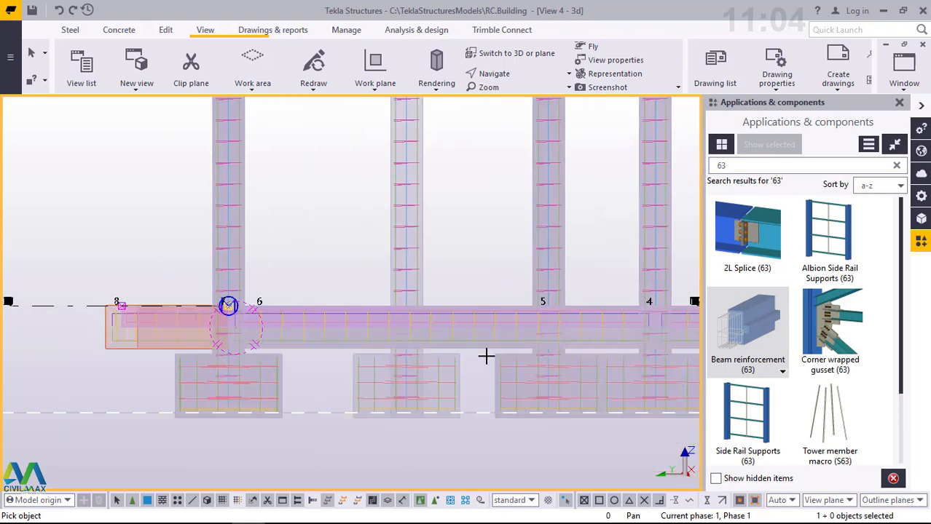
{"action": "scroll", "coordinate": [482, 355], "scroll_direction": "down", "scroll_amount": 1}
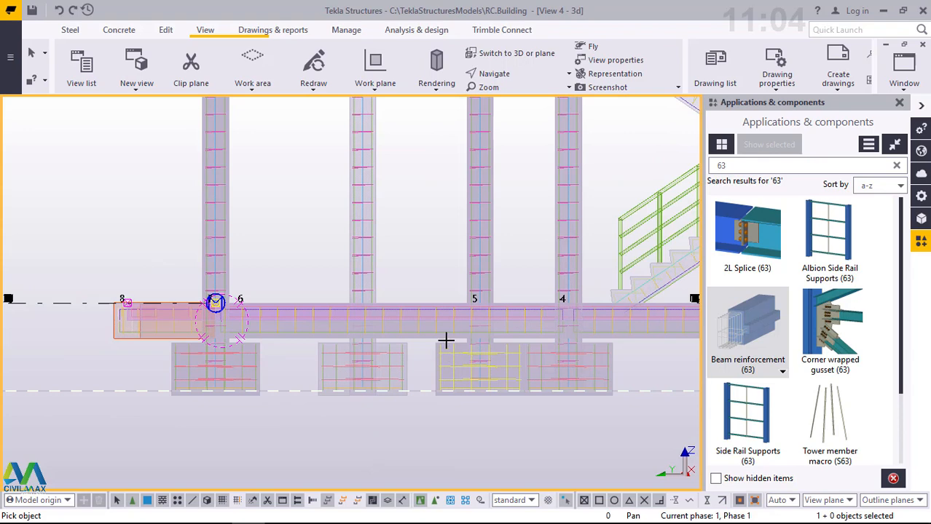
{"action": "scroll", "coordinate": [445, 339], "scroll_direction": "up", "scroll_amount": 3}
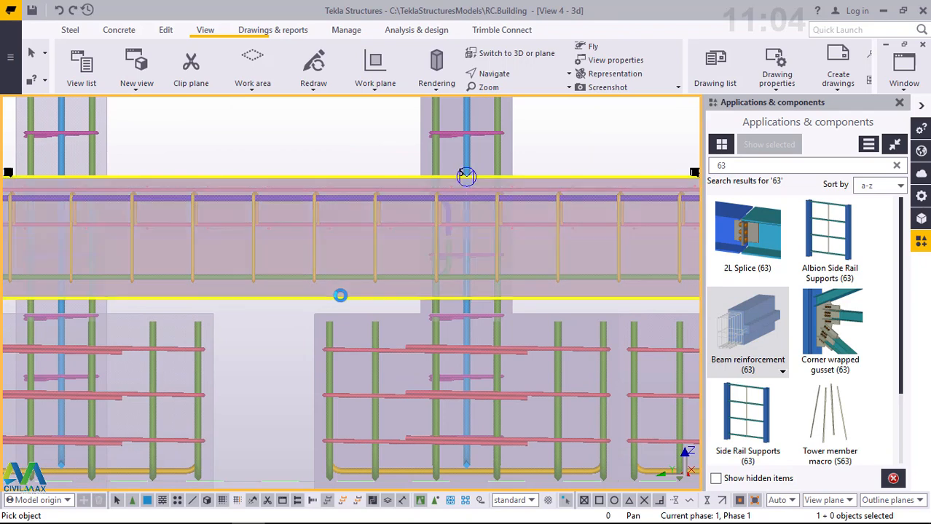
{"action": "scroll", "coordinate": [467, 294], "scroll_direction": "down", "scroll_amount": 2}
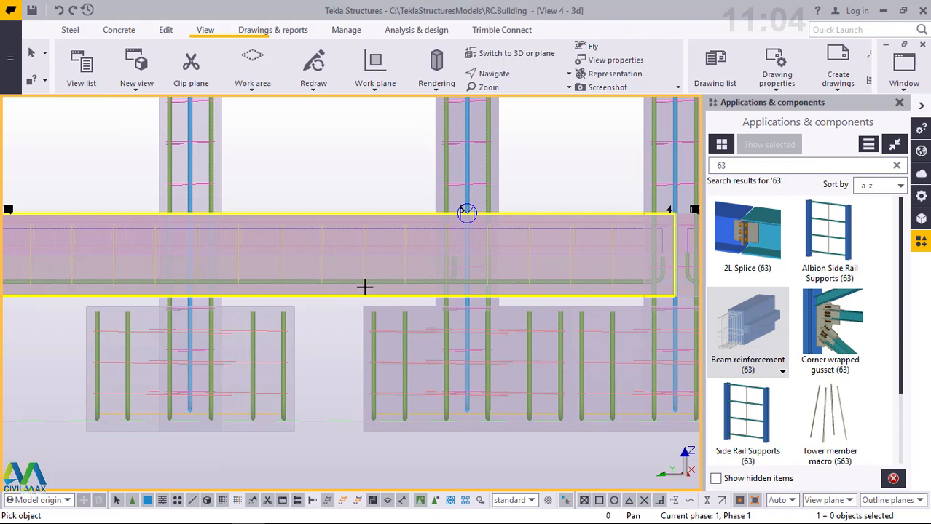
{"action": "scroll", "coordinate": [370, 287], "scroll_direction": "down", "scroll_amount": 2}
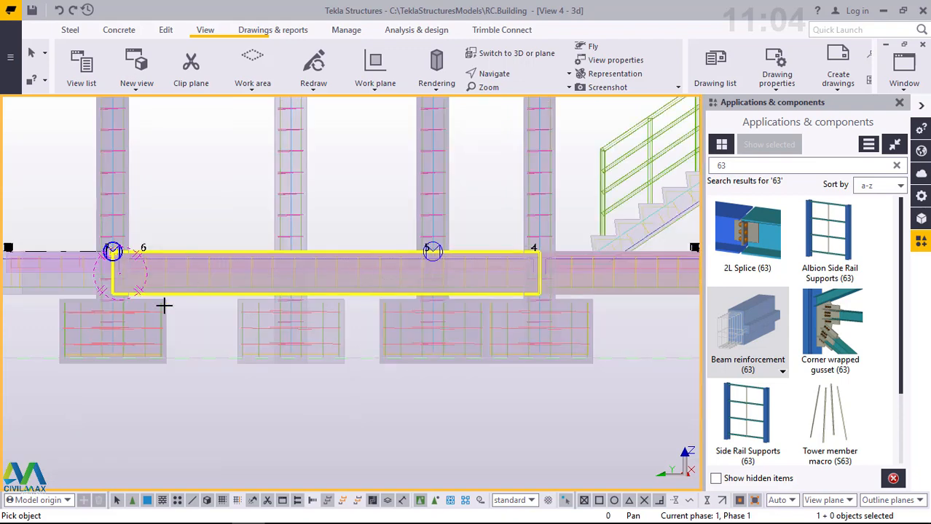
- Reinforce the ground beams between gridlines 4 and 3 and between gridlines 3 and 2 with Beam reinforcement (63)
{"action": "scroll", "coordinate": [645, 302], "scroll_direction": "down", "scroll_amount": 3}
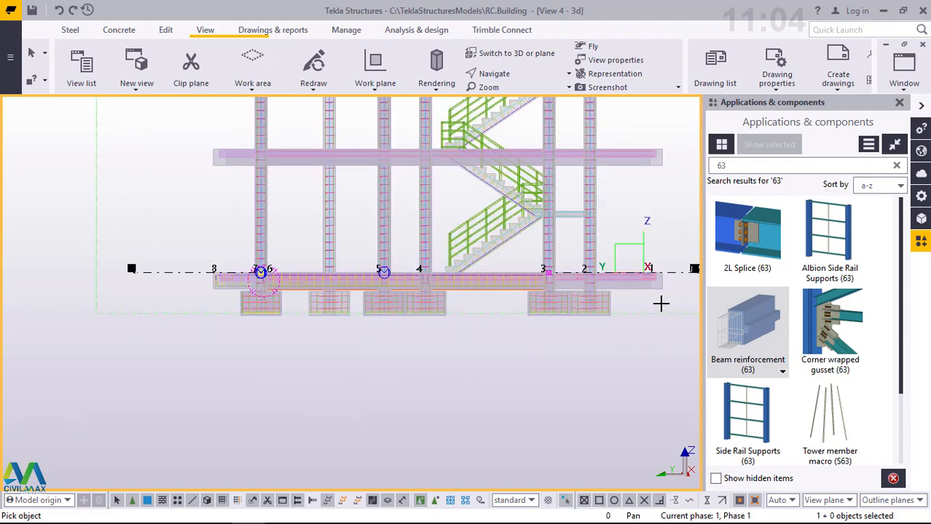
{"action": "scroll", "coordinate": [474, 288], "scroll_direction": "up", "scroll_amount": 3}
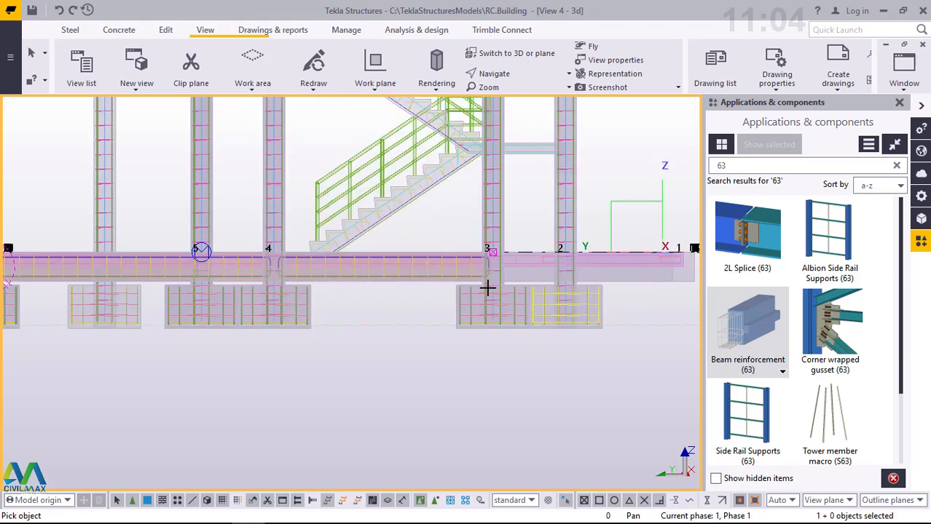
{"action": "scroll", "coordinate": [334, 286], "scroll_direction": "up", "scroll_amount": 4}
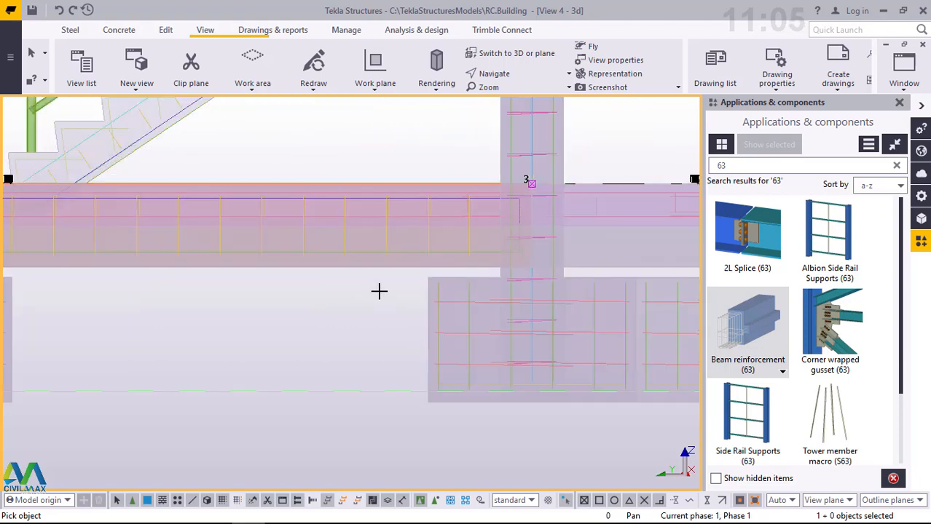
{"action": "left_click_drag", "start_coordinate": [378, 290], "coordinate": [326, 268]}
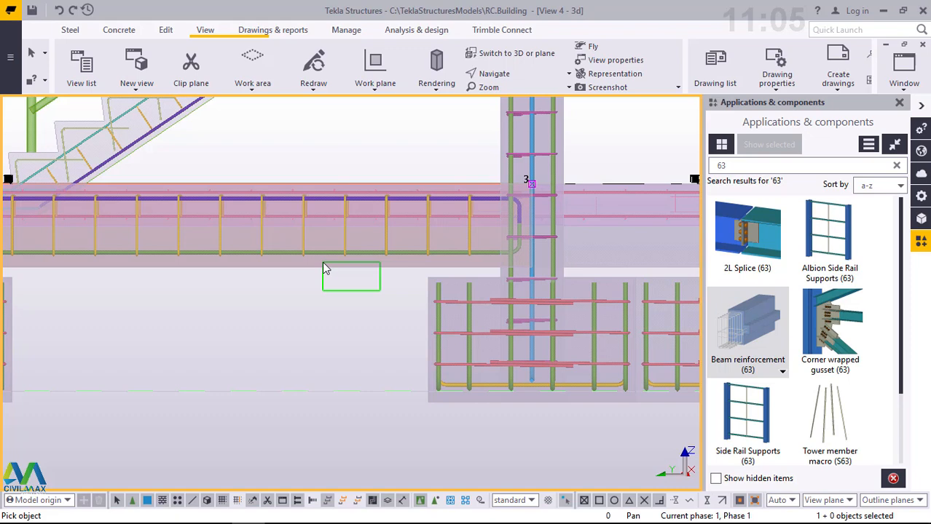
{"action": "left_click_drag", "start_coordinate": [322, 263], "coordinate": [322, 263]}
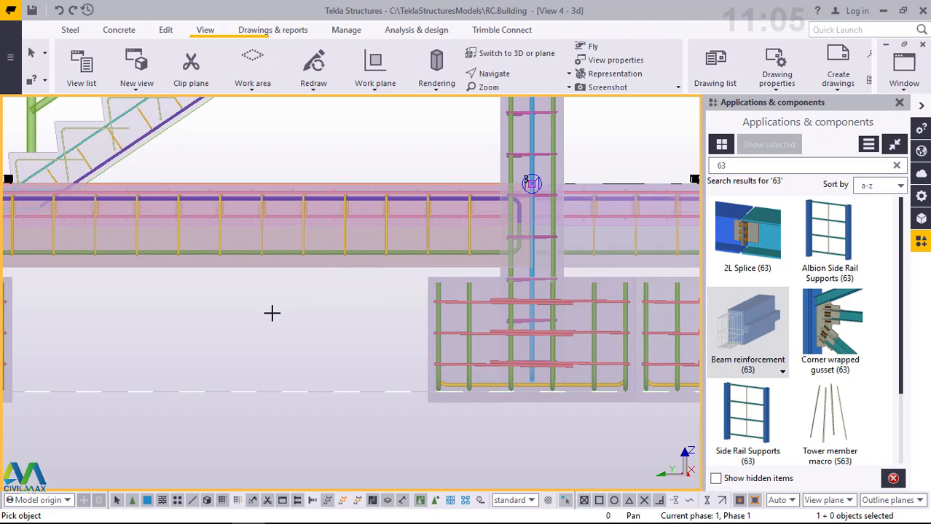
{"action": "scroll", "coordinate": [274, 314], "scroll_direction": "down", "scroll_amount": 5}
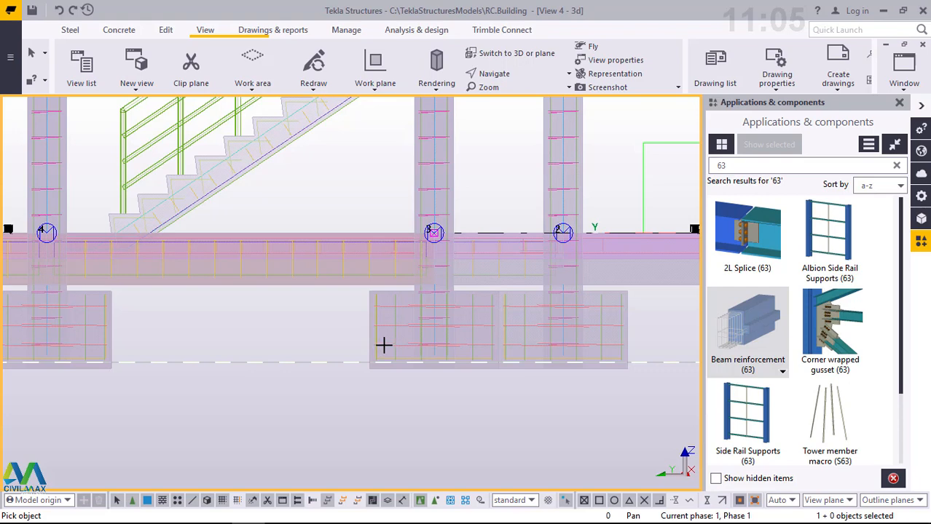
{"action": "scroll", "coordinate": [384, 345], "scroll_direction": "down", "scroll_amount": 2}
{"action": "scroll", "coordinate": [592, 327], "scroll_direction": "down", "scroll_amount": 1}
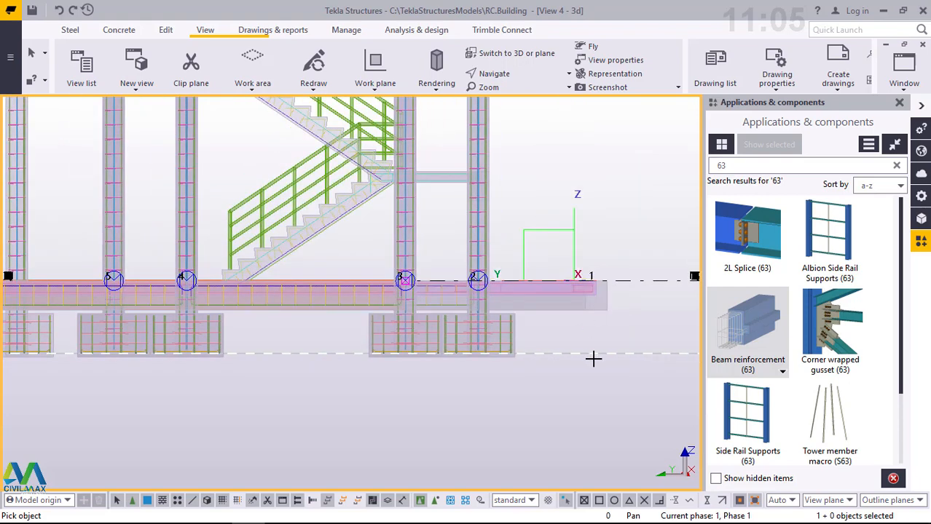
- Add Beam reinforcement (63) to the short first-floor beam between gridlines 8 and 7
{"action": "scroll", "coordinate": [594, 355], "scroll_direction": "down", "scroll_amount": 2}
{"action": "scroll", "coordinate": [191, 191], "scroll_direction": "down", "scroll_amount": 1}
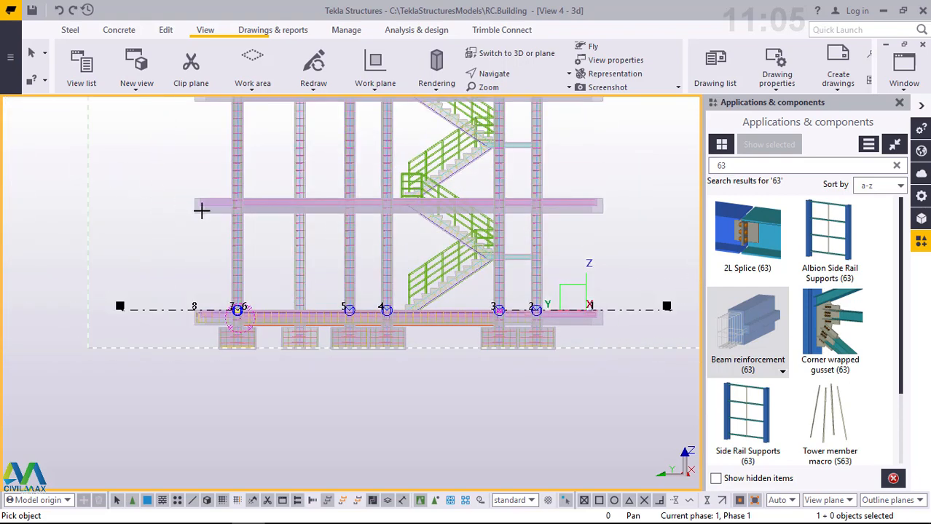
{"action": "scroll", "coordinate": [202, 209], "scroll_direction": "up", "scroll_amount": 1}
{"action": "scroll", "coordinate": [283, 250], "scroll_direction": "up", "scroll_amount": 3}
{"action": "scroll", "coordinate": [302, 257], "scroll_direction": "up", "scroll_amount": 2}
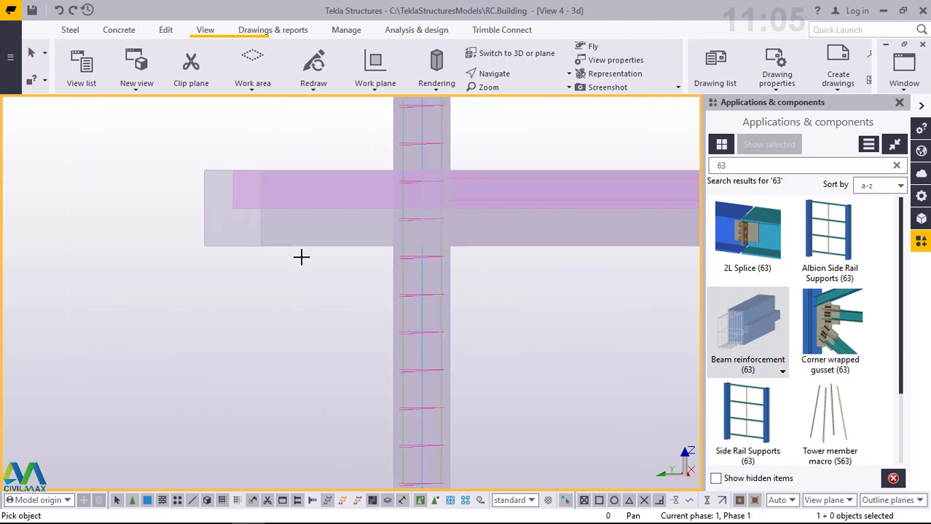
{"action": "scroll", "coordinate": [301, 257], "scroll_direction": "up", "scroll_amount": 1}
{"action": "left_click_drag", "start_coordinate": [337, 284], "coordinate": [229, 226]}
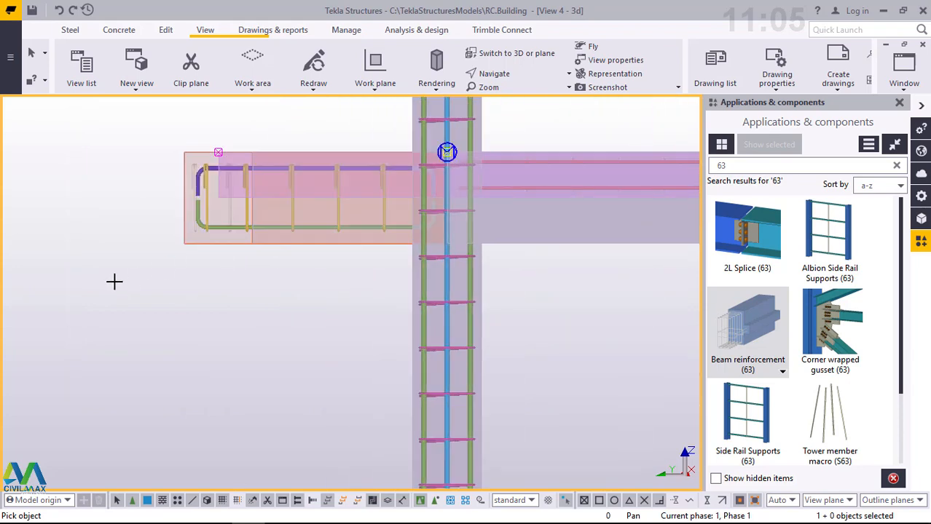
- Apply Beam reinforcement (63) to the first-floor beam spanning from gridline 7 to gridline 4
{"action": "scroll", "coordinate": [114, 282], "scroll_direction": "down", "scroll_amount": 2}
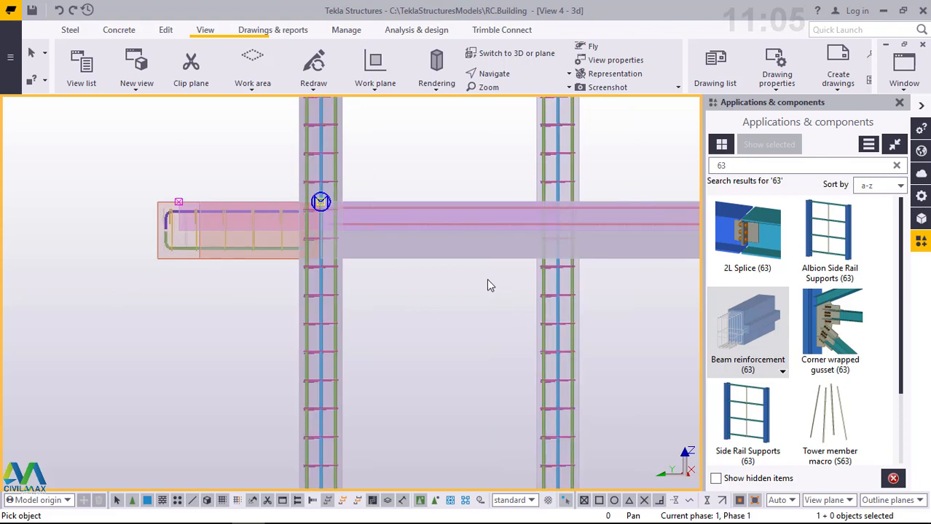
{"action": "left_click_drag", "start_coordinate": [499, 284], "coordinate": [428, 252]}
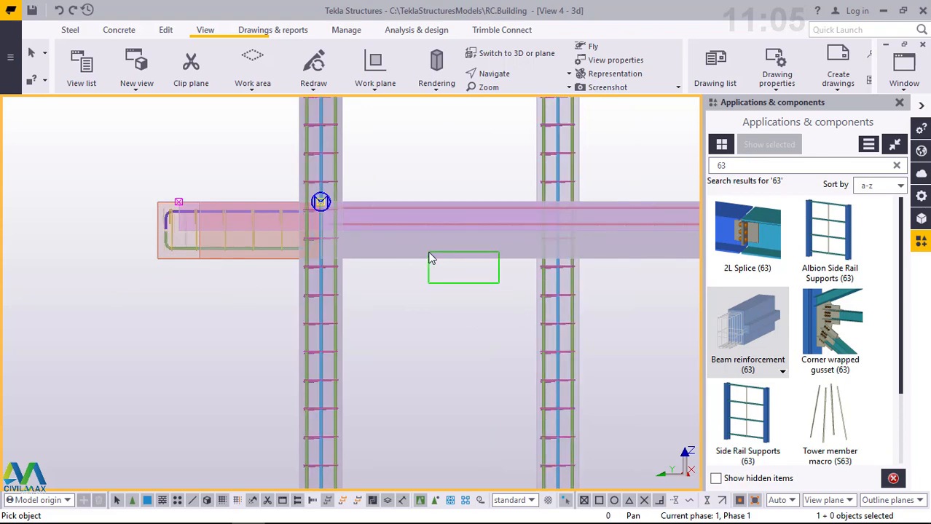
{"action": "left_click_drag", "start_coordinate": [429, 253], "coordinate": [430, 253]}
{"action": "left_click", "coordinate": [337, 235]}
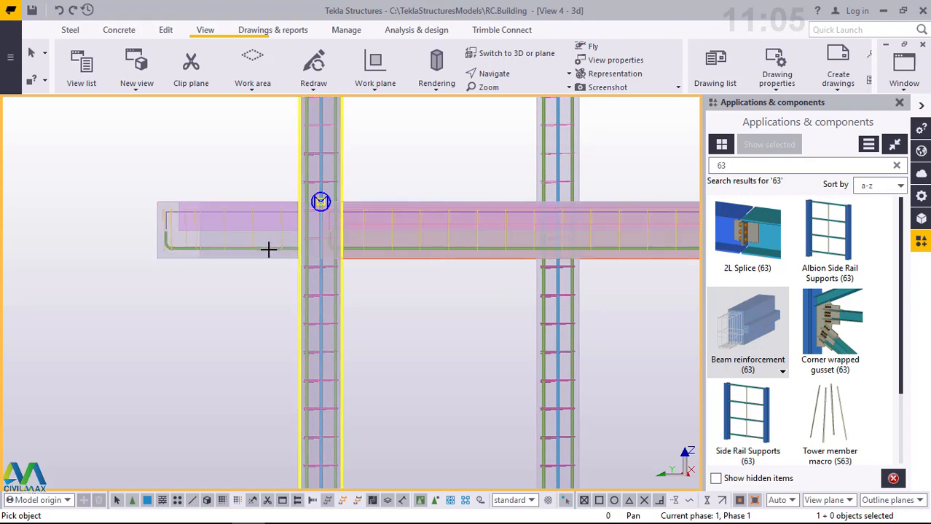
- Add Beam reinforcement (63) to the remaining first-floor beams from gridline 4 to gridline 1, including the short end beam
{"action": "scroll", "coordinate": [264, 253], "scroll_direction": "down", "scroll_amount": 2}
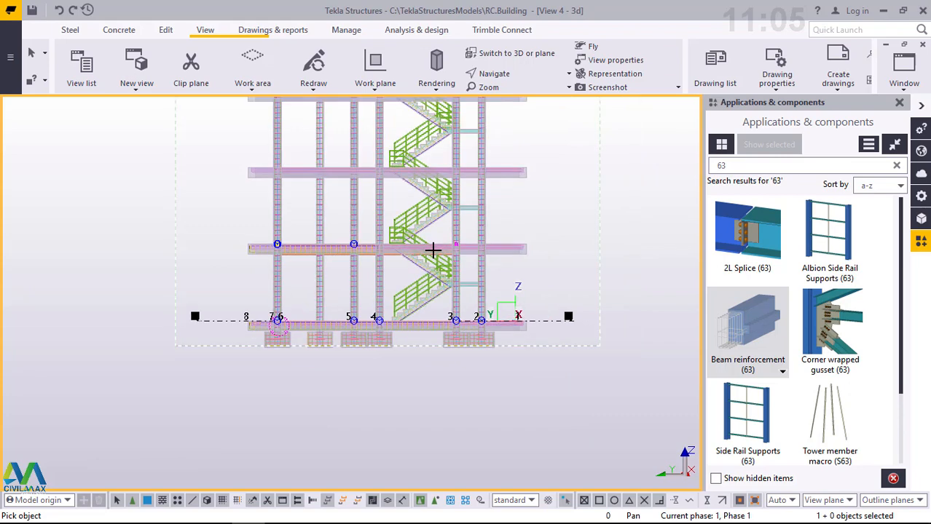
{"action": "scroll", "coordinate": [432, 249], "scroll_direction": "up", "scroll_amount": 6}
{"action": "scroll", "coordinate": [678, 285], "scroll_direction": "down", "scroll_amount": 1}
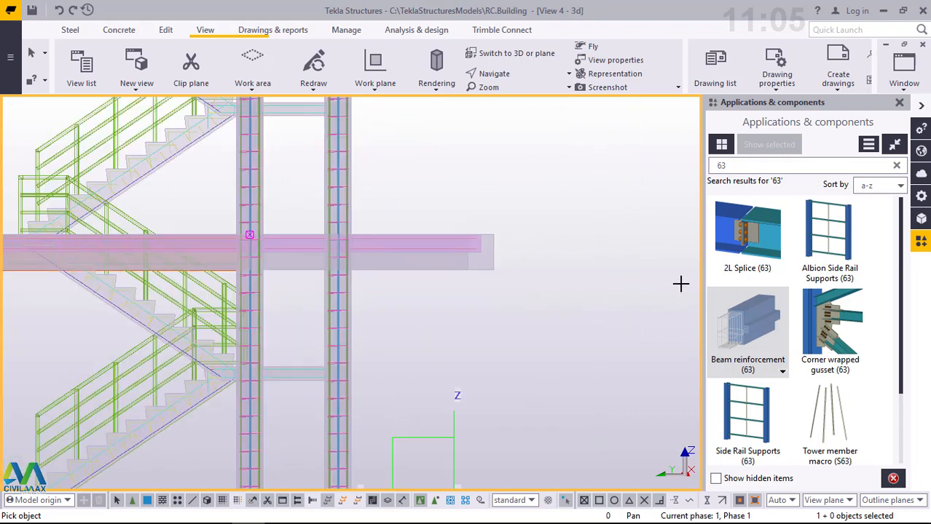
{"action": "scroll", "coordinate": [190, 272], "scroll_direction": "down", "scroll_amount": 2}
{"action": "scroll", "coordinate": [145, 276], "scroll_direction": "down", "scroll_amount": 1}
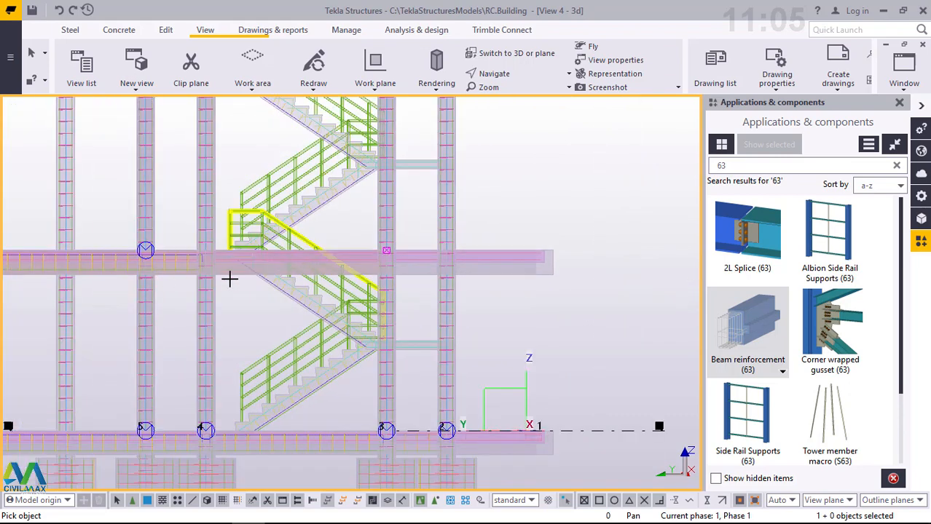
{"action": "scroll", "coordinate": [241, 282], "scroll_direction": "up", "scroll_amount": 3}
{"action": "scroll", "coordinate": [302, 319], "scroll_direction": "up", "scroll_amount": 2}
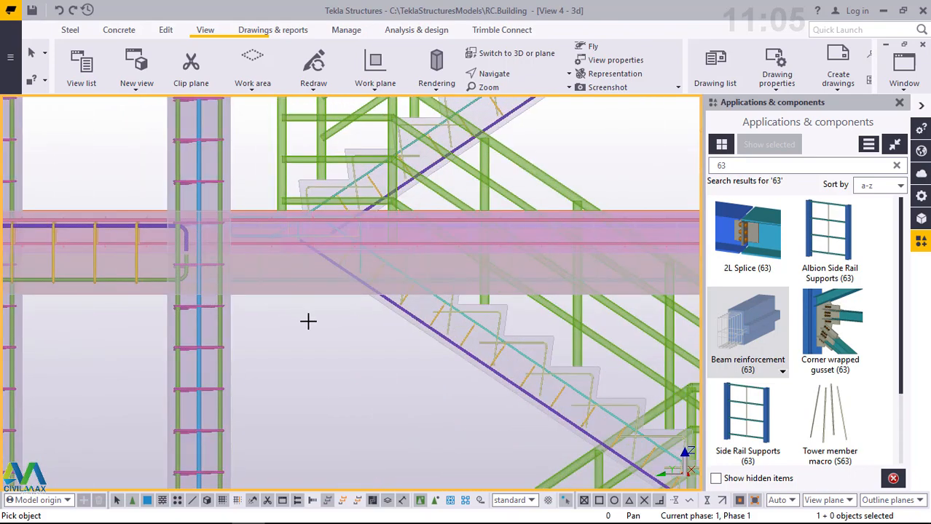
{"action": "scroll", "coordinate": [305, 306], "scroll_direction": "up", "scroll_amount": 4}
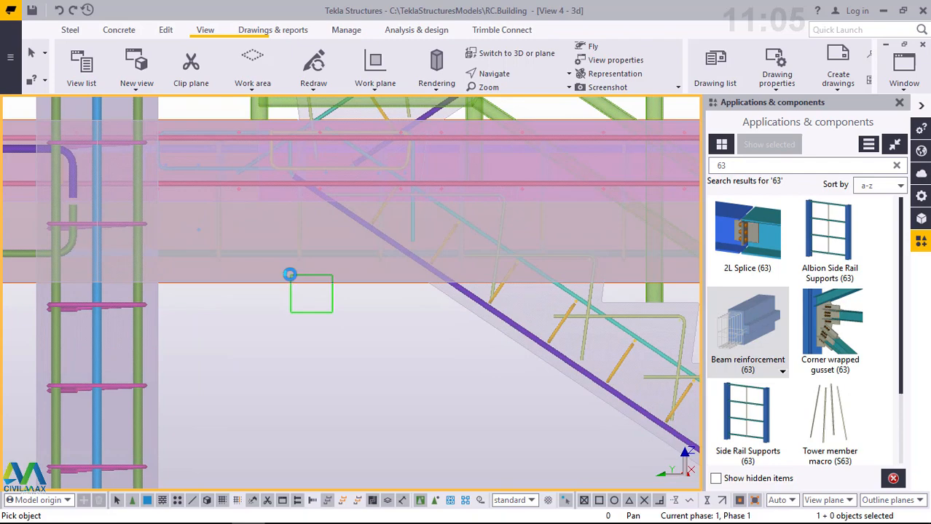
{"action": "scroll", "coordinate": [186, 297], "scroll_direction": "down", "scroll_amount": 5}
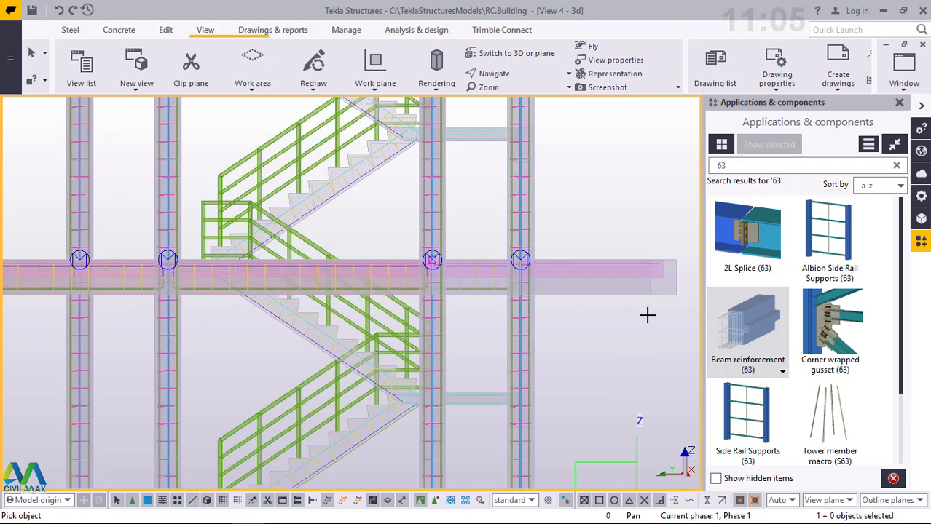
{"action": "left_click_drag", "start_coordinate": [648, 314], "coordinate": [607, 290]}
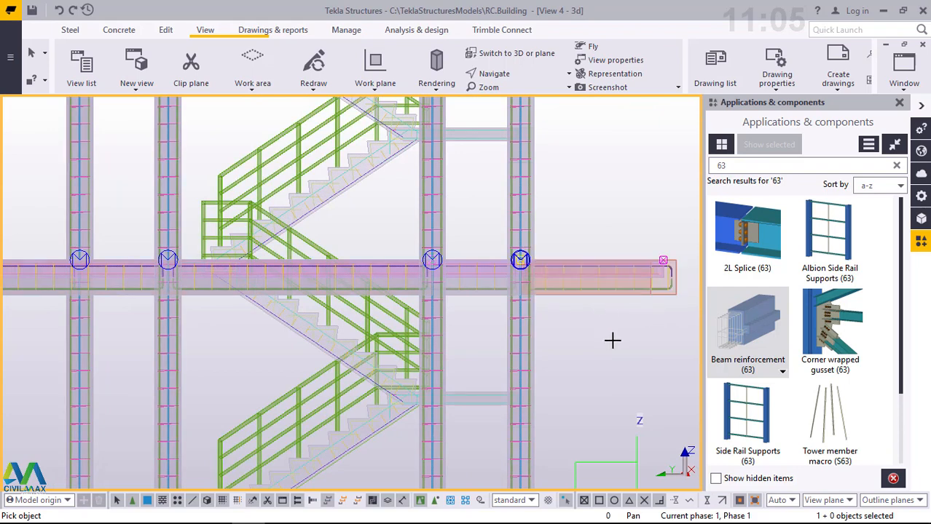
- Add Beam reinforcement (63) to the second-floor beam spanning from gridline 7 to gridline 4
{"action": "scroll", "coordinate": [612, 340], "scroll_direction": "down", "scroll_amount": 2}
{"action": "scroll", "coordinate": [612, 340], "scroll_direction": "down", "scroll_amount": 2}
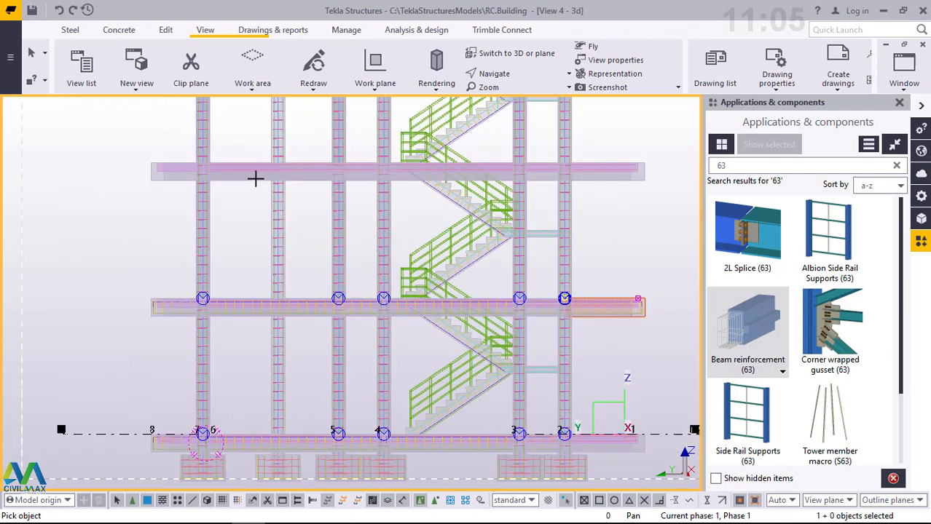
{"action": "scroll", "coordinate": [240, 175], "scroll_direction": "down", "scroll_amount": 1}
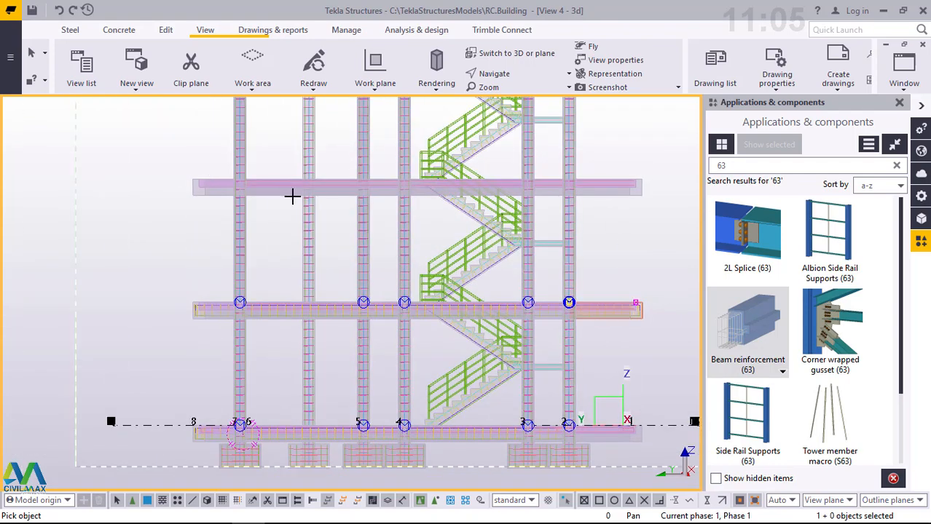
{"action": "scroll", "coordinate": [294, 194], "scroll_direction": "up", "scroll_amount": 2}
{"action": "scroll", "coordinate": [357, 234], "scroll_direction": "up", "scroll_amount": 2}
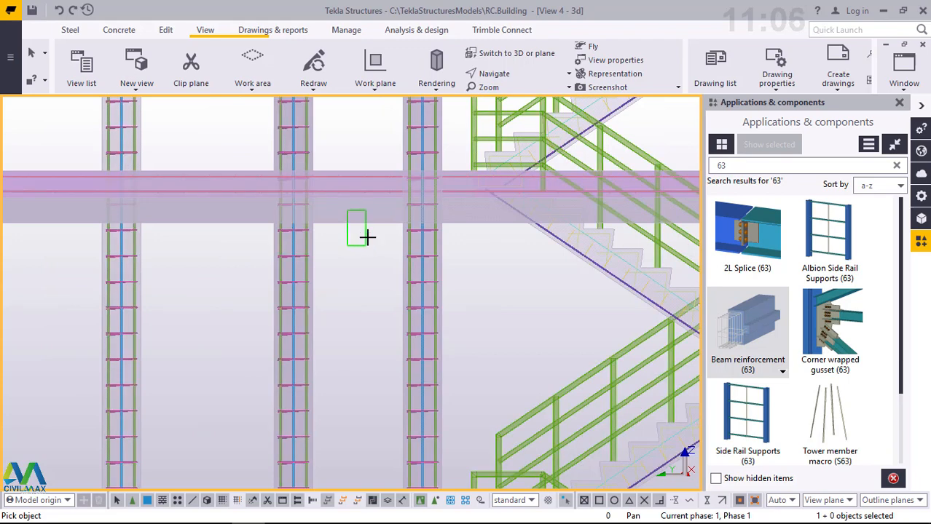
{"action": "scroll", "coordinate": [540, 265], "scroll_direction": "down", "scroll_amount": 1}
{"action": "scroll", "coordinate": [508, 250], "scroll_direction": "up", "scroll_amount": 4}
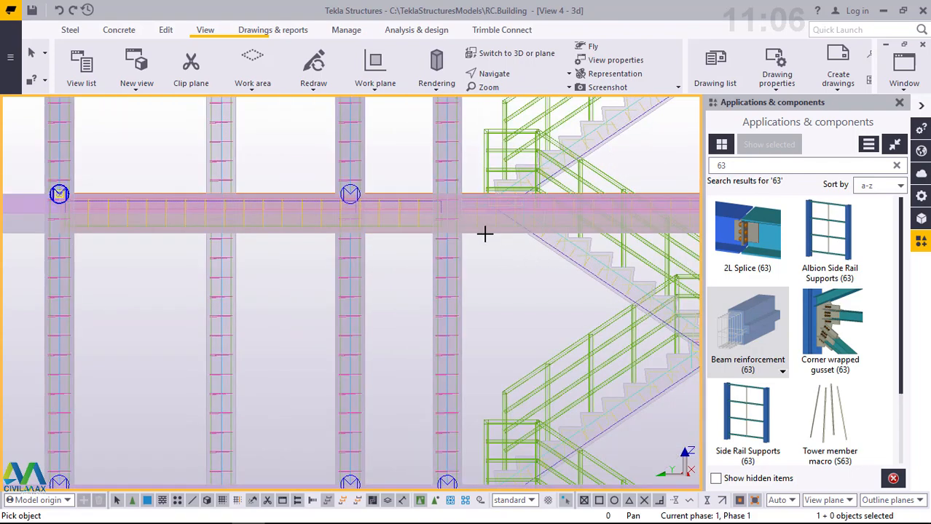
- Reinforce the second-floor beams between gridlines 4 and 3 and between gridlines 3 and 2 with Beam reinforcement (63)
{"action": "scroll", "coordinate": [503, 246], "scroll_direction": "up", "scroll_amount": 2}
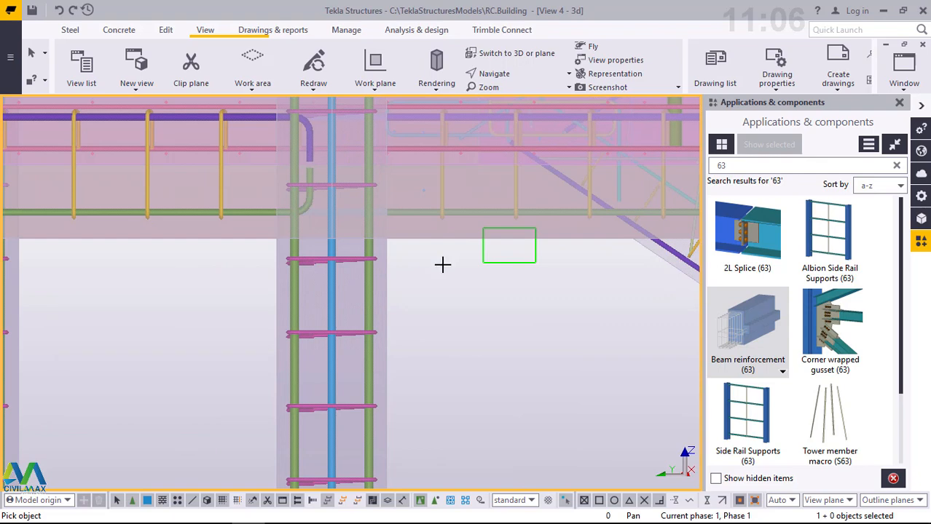
{"action": "scroll", "coordinate": [280, 228], "scroll_direction": "down", "scroll_amount": 6}
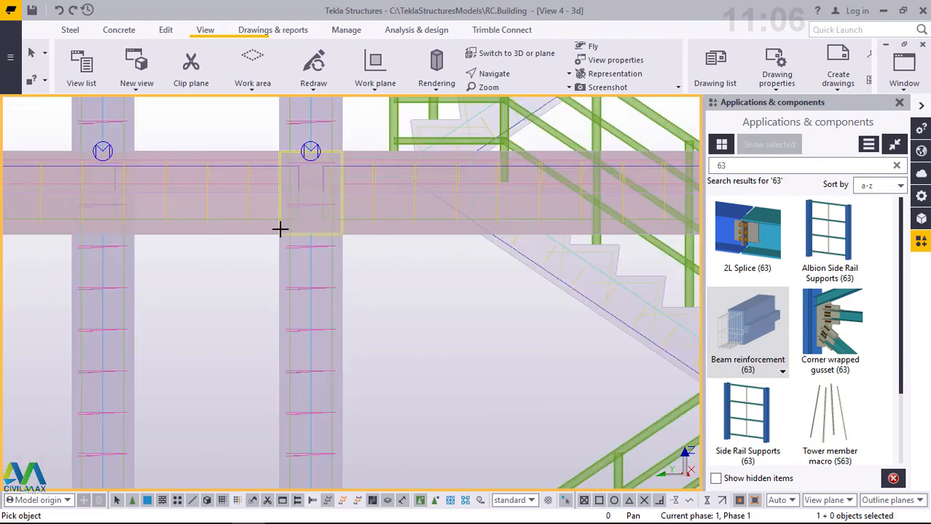
{"action": "scroll", "coordinate": [280, 229], "scroll_direction": "down", "scroll_amount": 2}
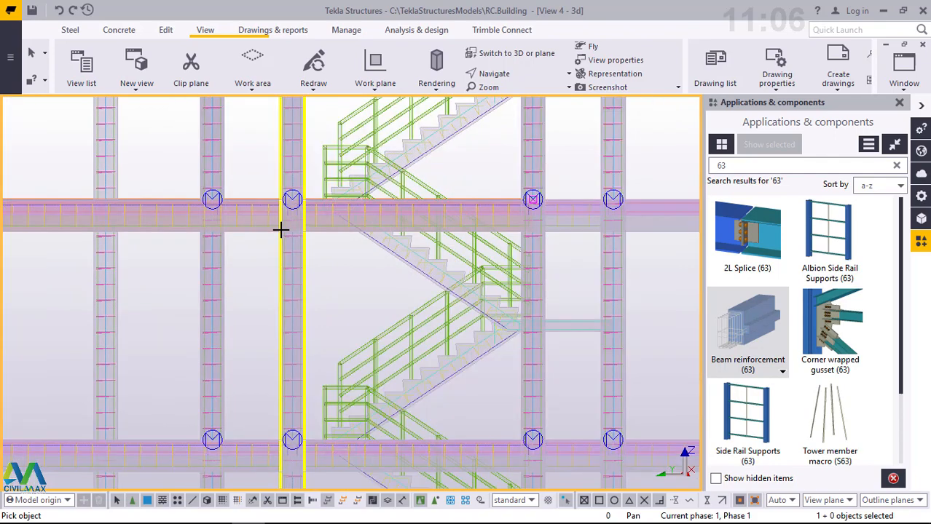
{"action": "scroll", "coordinate": [589, 250], "scroll_direction": "down", "scroll_amount": 2}
{"action": "scroll", "coordinate": [538, 229], "scroll_direction": "up", "scroll_amount": 2}
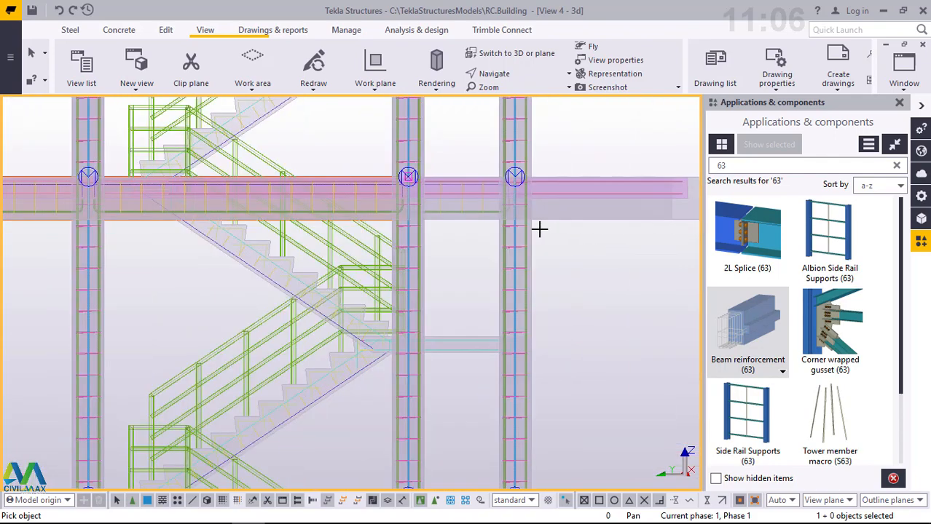
{"action": "scroll", "coordinate": [453, 227], "scroll_direction": "up", "scroll_amount": 4}
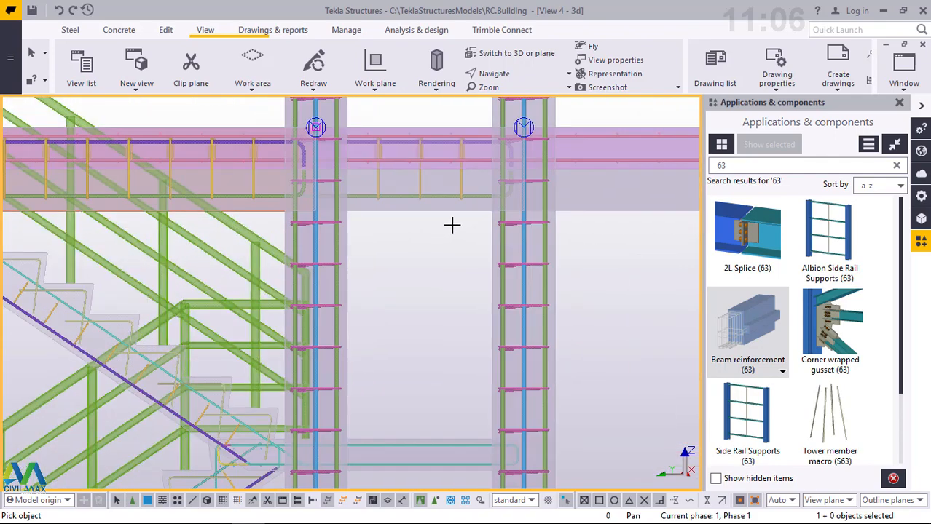
{"action": "left_click_drag", "start_coordinate": [436, 220], "coordinate": [418, 209]}
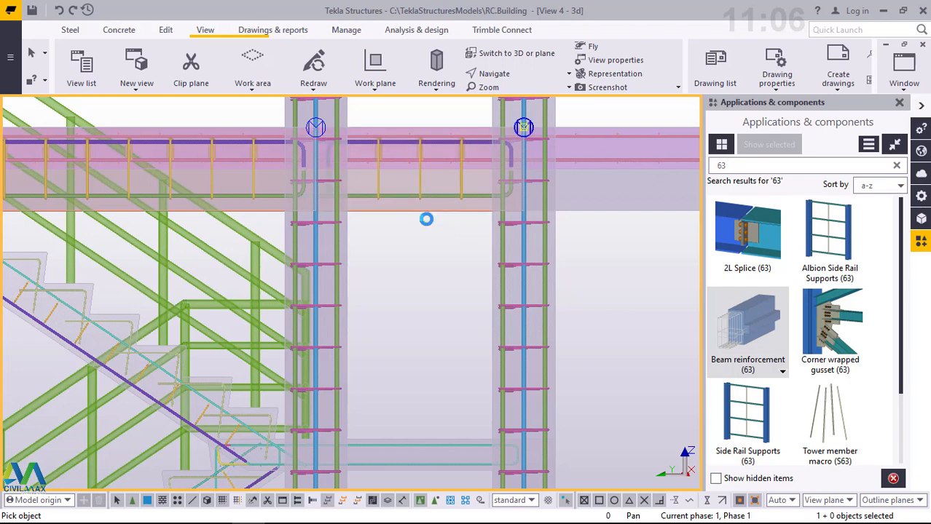
- Add Beam reinforcement (63) to the second-floor cantilever end beam beyond gridline 2
{"action": "left_click_drag", "start_coordinate": [637, 231], "coordinate": [599, 203]}
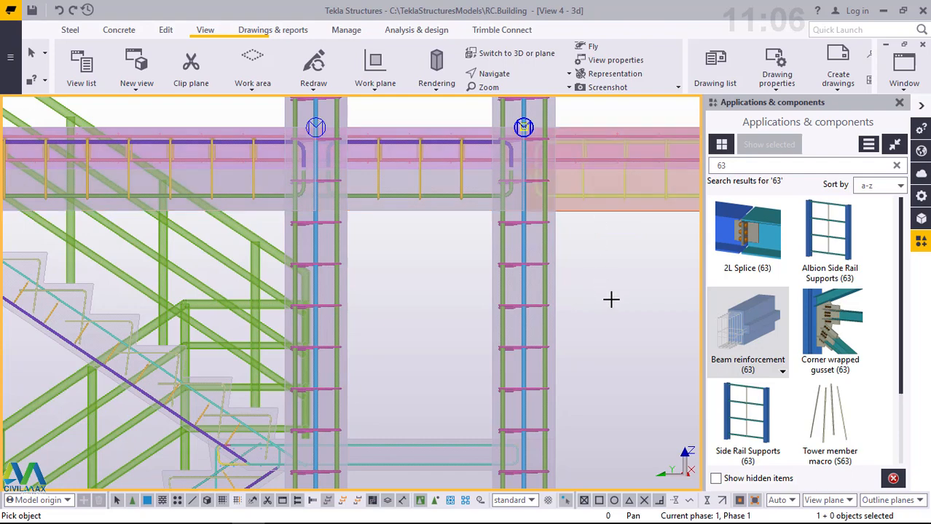
{"action": "scroll", "coordinate": [611, 299], "scroll_direction": "down", "scroll_amount": 5}
{"action": "scroll", "coordinate": [611, 299], "scroll_direction": "down", "scroll_amount": 5}
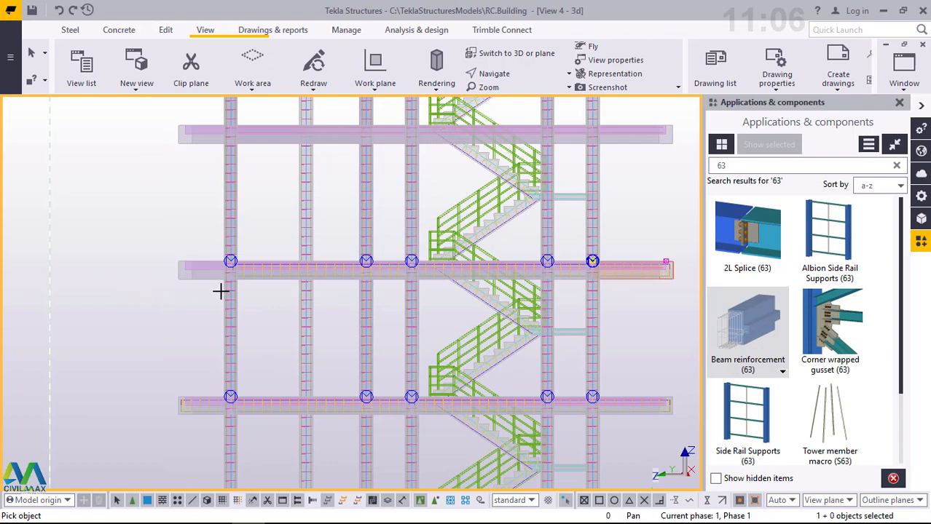
- Apply Beam reinforcement (63) to the second-floor cantilever end beam beyond gridline 7
{"action": "scroll", "coordinate": [219, 290], "scroll_direction": "up", "scroll_amount": 2}
{"action": "scroll", "coordinate": [83, 279], "scroll_direction": "up", "scroll_amount": 2}
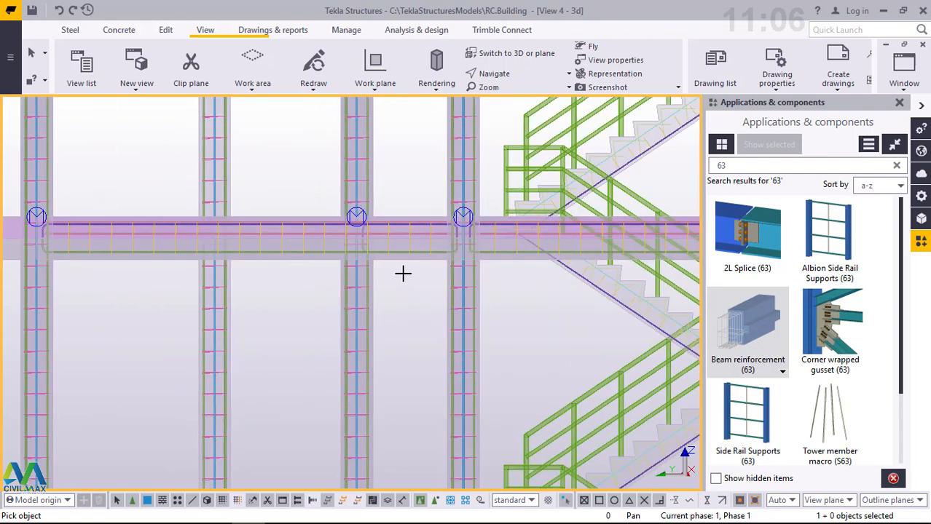
{"action": "scroll", "coordinate": [401, 273], "scroll_direction": "down", "scroll_amount": 1}
{"action": "scroll", "coordinate": [110, 266], "scroll_direction": "down", "scroll_amount": 1}
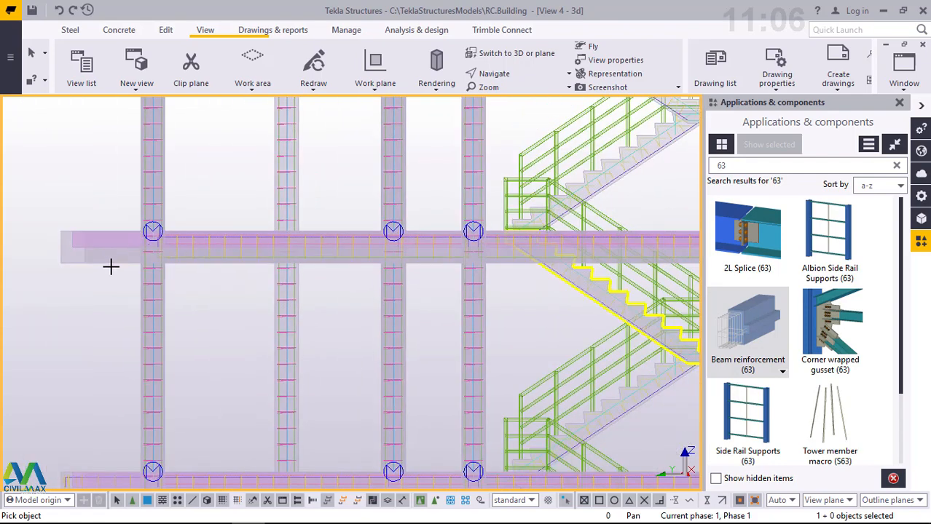
{"action": "scroll", "coordinate": [104, 266], "scroll_direction": "up", "scroll_amount": 3}
{"action": "scroll", "coordinate": [124, 275], "scroll_direction": "up", "scroll_amount": 1}
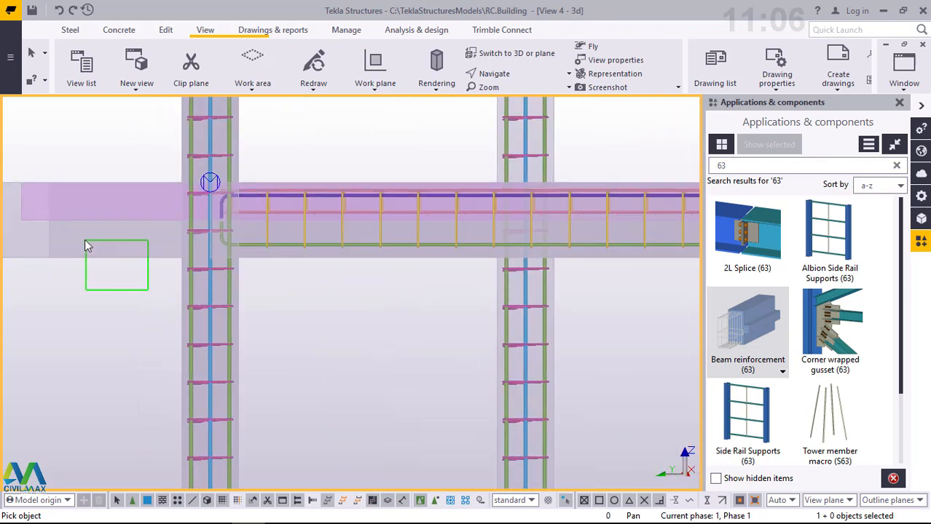
{"action": "left_click", "coordinate": [209, 181]}
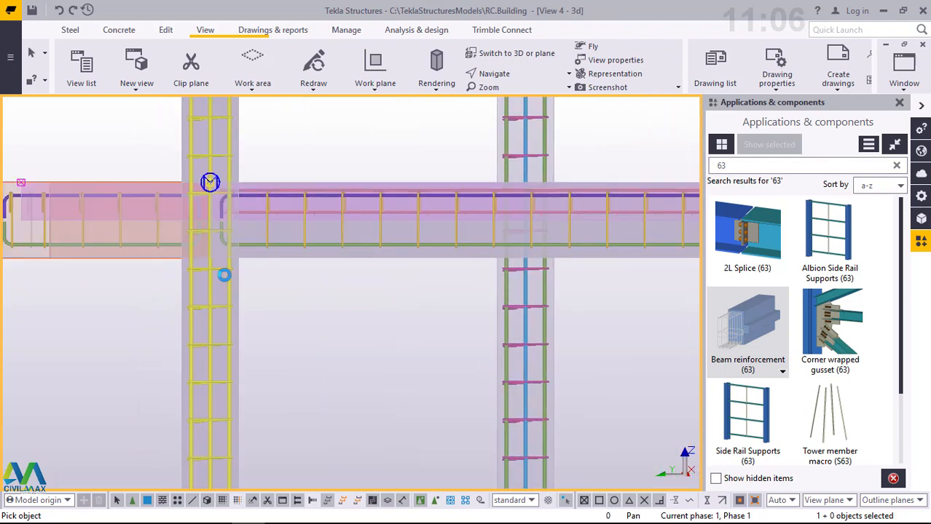
{"action": "left_click_drag", "start_coordinate": [455, 272], "coordinate": [399, 299]}
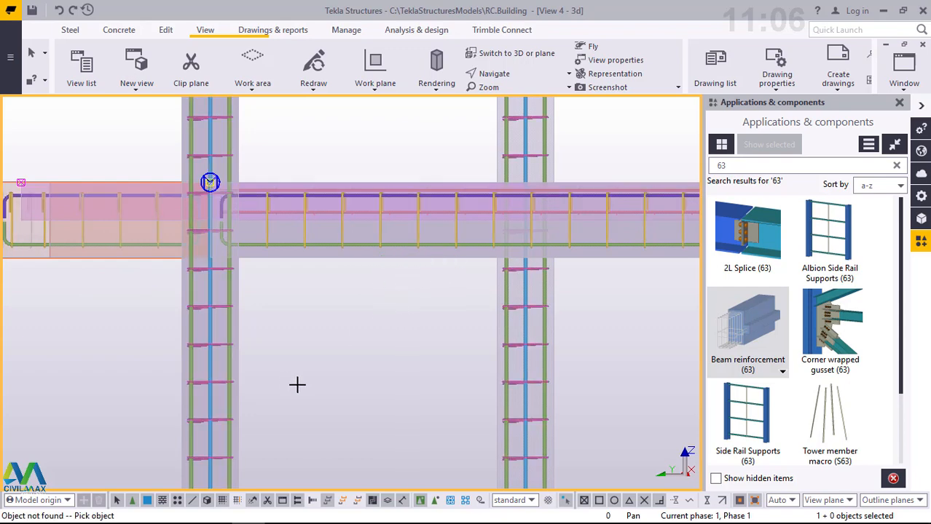
- Reinforce the third-floor beam from gridline 7 to gridline 4 and the adjoining cantilever beyond gridline 7 with Beam reinforcement (63)
{"action": "scroll", "coordinate": [296, 384], "scroll_direction": "down", "scroll_amount": 2}
{"action": "scroll", "coordinate": [296, 384], "scroll_direction": "down", "scroll_amount": 3}
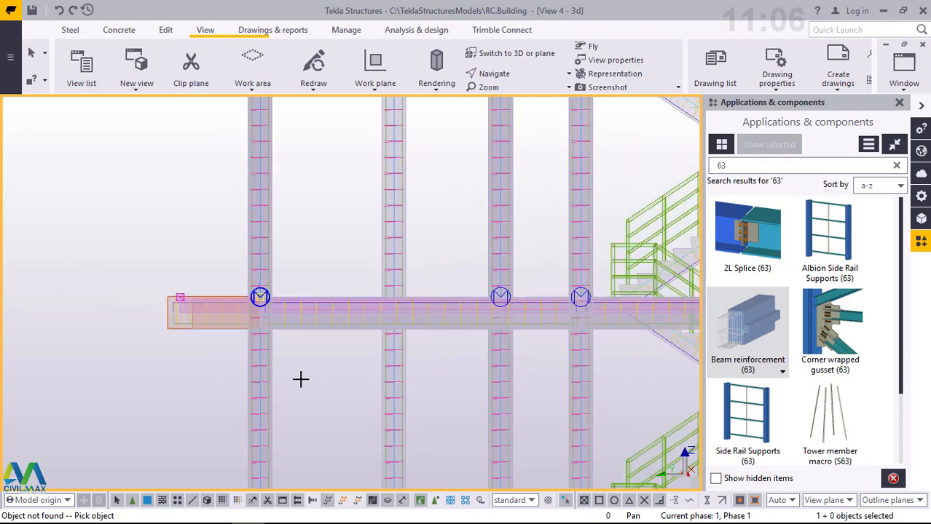
{"action": "scroll", "coordinate": [301, 379], "scroll_direction": "down", "scroll_amount": 1}
{"action": "scroll", "coordinate": [301, 379], "scroll_direction": "down", "scroll_amount": 2}
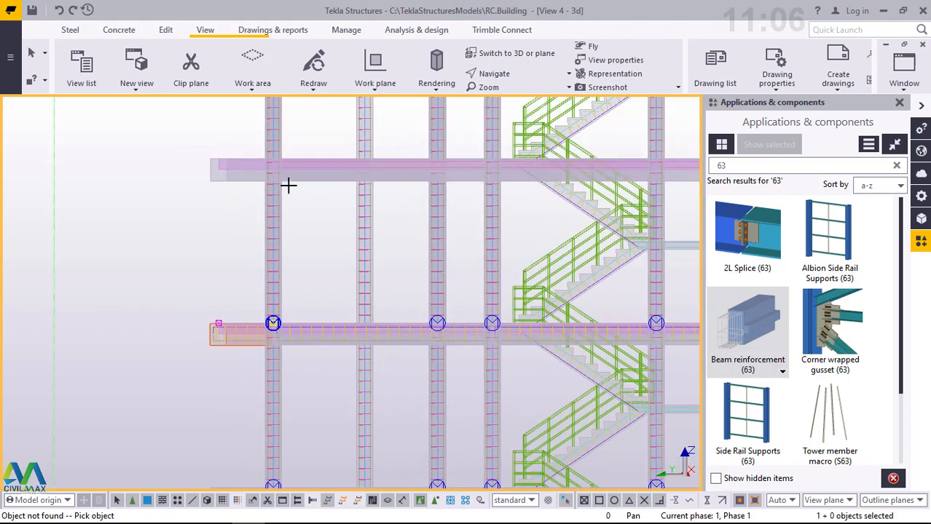
{"action": "left_click", "coordinate": [269, 177]}
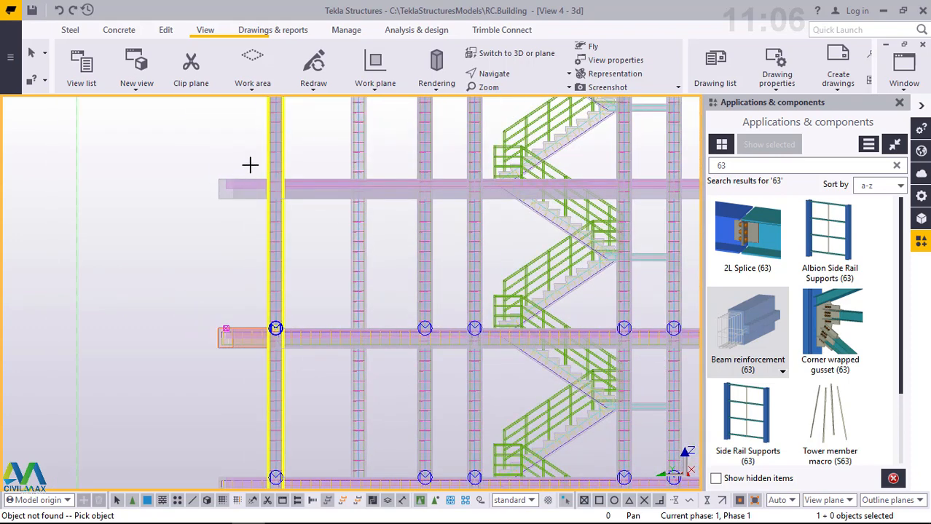
{"action": "scroll", "coordinate": [241, 186], "scroll_direction": "up", "scroll_amount": 8}
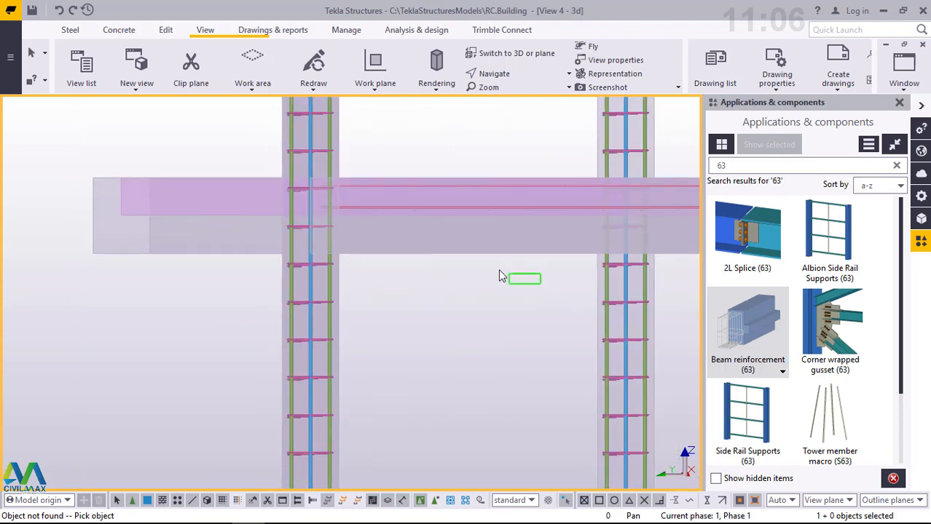
{"action": "left_click_drag", "start_coordinate": [500, 275], "coordinate": [432, 235]}
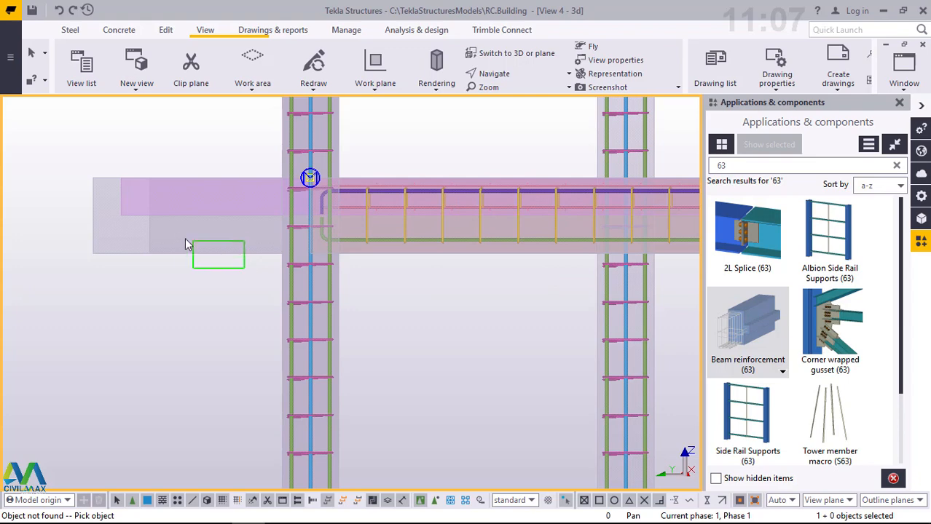
{"action": "left_click_drag", "start_coordinate": [186, 245], "coordinate": [181, 243]}
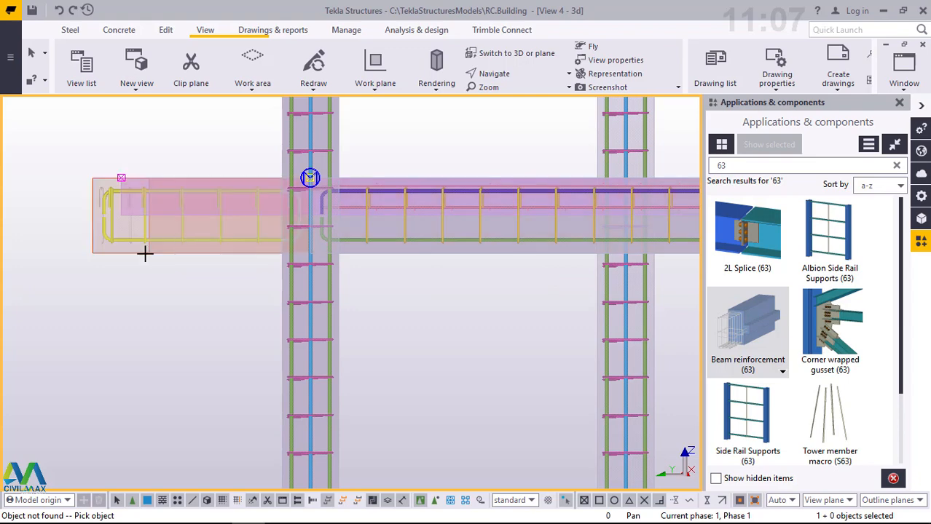
{"action": "scroll", "coordinate": [73, 279], "scroll_direction": "down", "scroll_amount": 5}
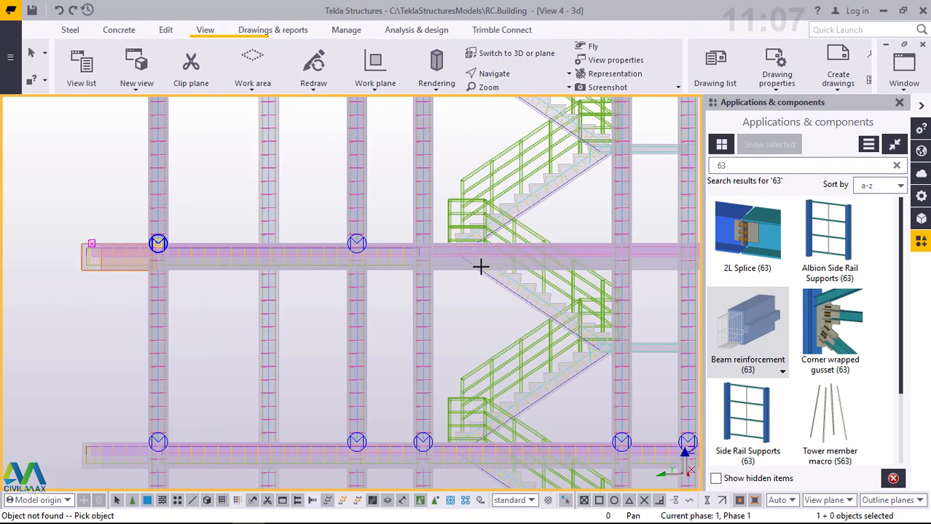
- Add Beam reinforcement (63) to the remaining third-floor beams from gridline 4 to the cantilever end beyond gridline 2
{"action": "scroll", "coordinate": [480, 265], "scroll_direction": "up", "scroll_amount": 5}
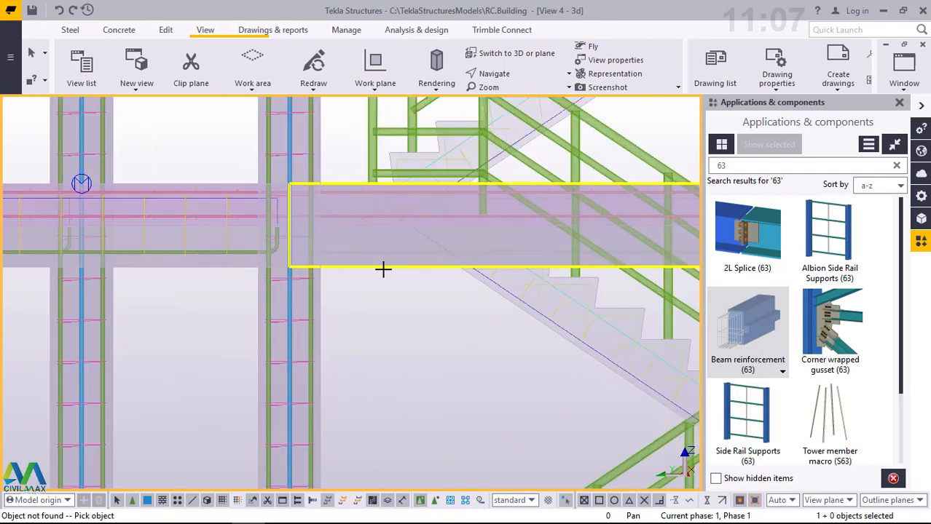
{"action": "left_click_drag", "start_coordinate": [405, 293], "coordinate": [371, 266]}
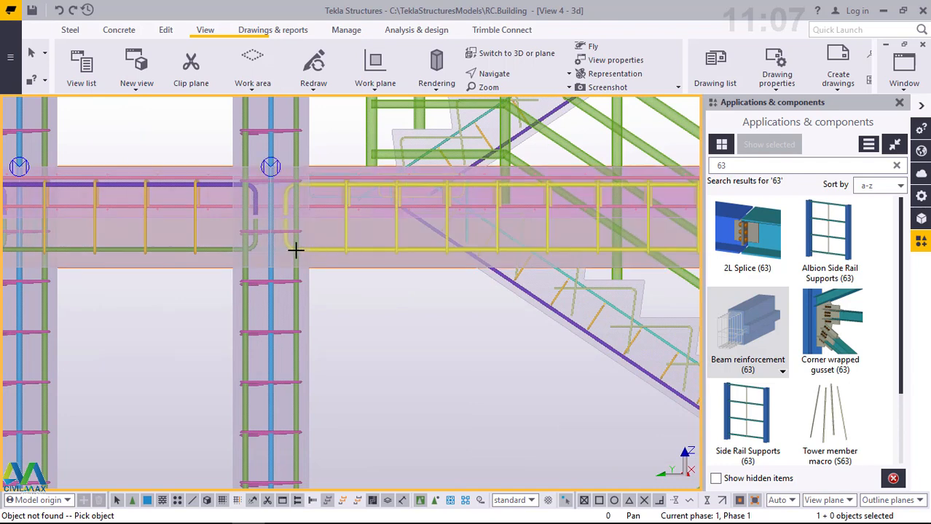
{"action": "scroll", "coordinate": [195, 264], "scroll_direction": "down", "scroll_amount": 3}
{"action": "scroll", "coordinate": [194, 265], "scroll_direction": "down", "scroll_amount": 2}
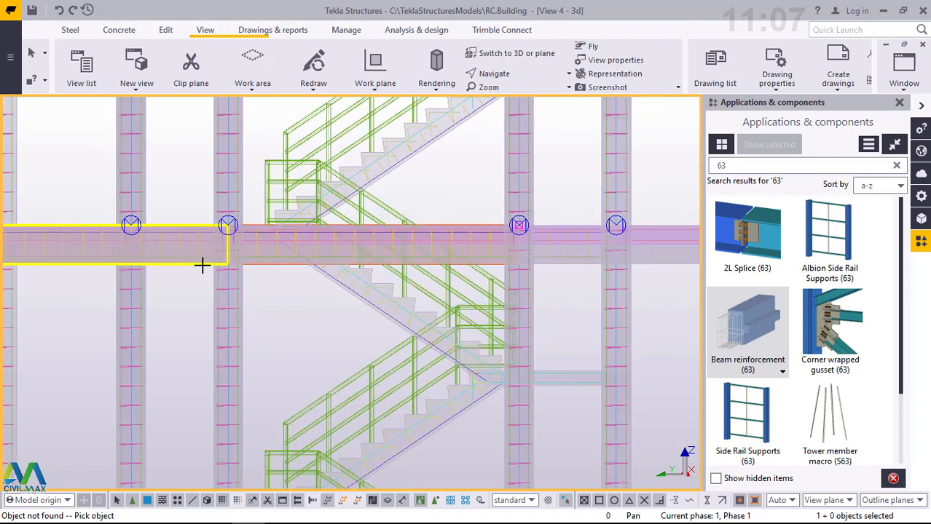
{"action": "scroll", "coordinate": [594, 261], "scroll_direction": "up", "scroll_amount": 2}
{"action": "scroll", "coordinate": [453, 262], "scroll_direction": "up", "scroll_amount": 5}
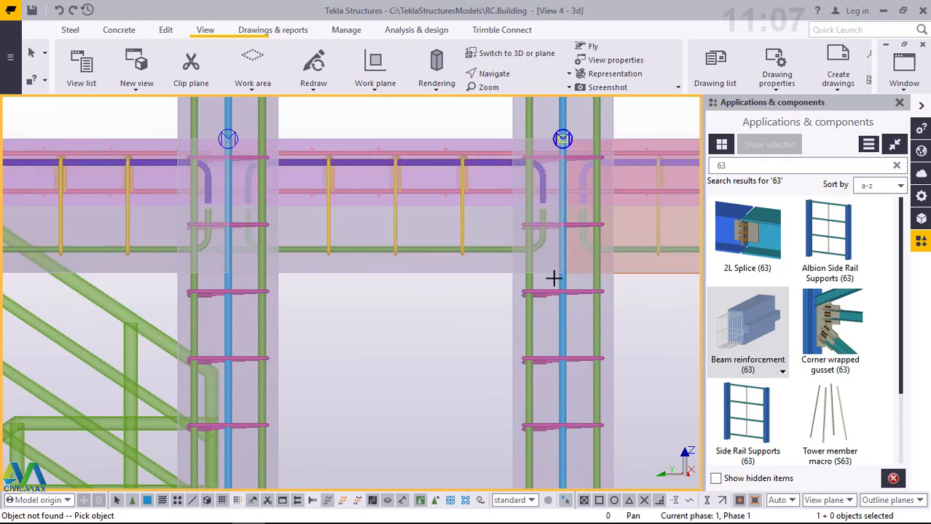
{"action": "scroll", "coordinate": [472, 346], "scroll_direction": "down", "scroll_amount": 3}
{"action": "scroll", "coordinate": [473, 346], "scroll_direction": "down", "scroll_amount": 5}
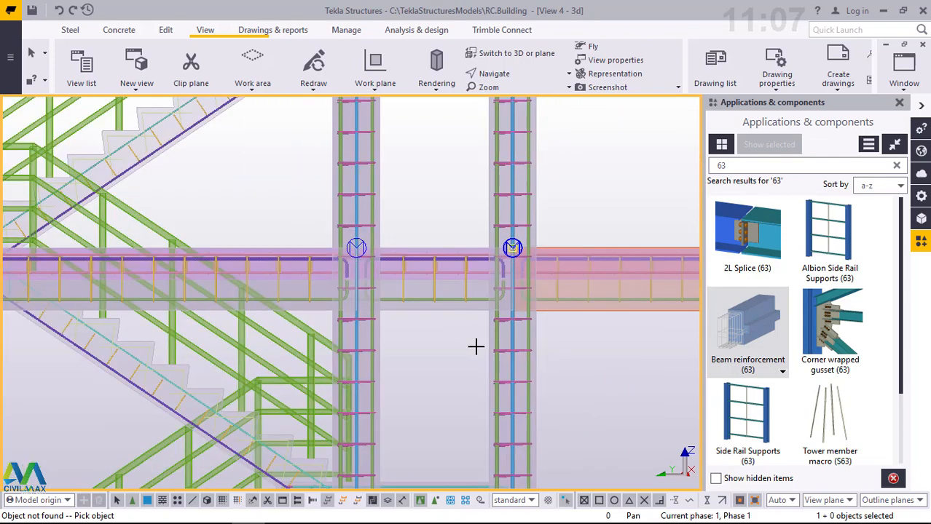
- Add Beam reinforcement (63) to the fourth-floor cantilever end beam beyond gridline 2
{"action": "scroll", "coordinate": [478, 347], "scroll_direction": "down", "scroll_amount": 2}
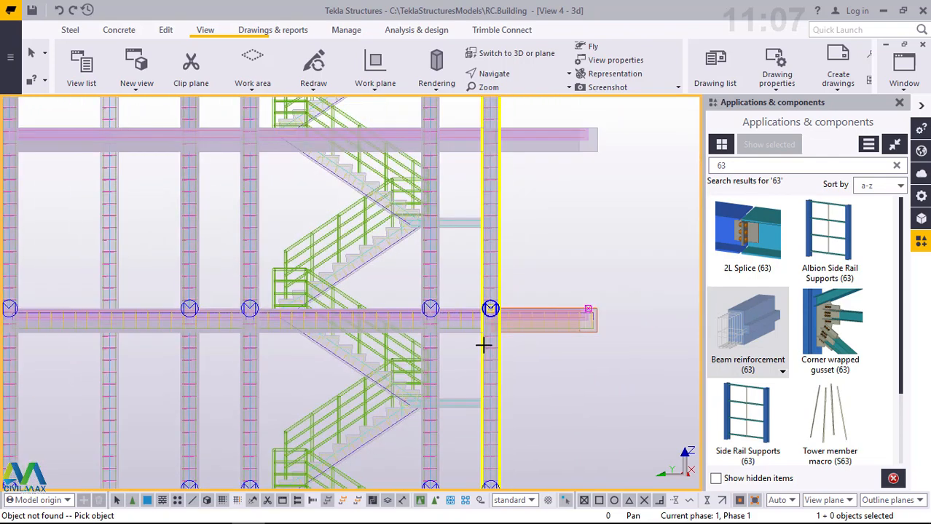
{"action": "scroll", "coordinate": [516, 155], "scroll_direction": "down", "scroll_amount": 1}
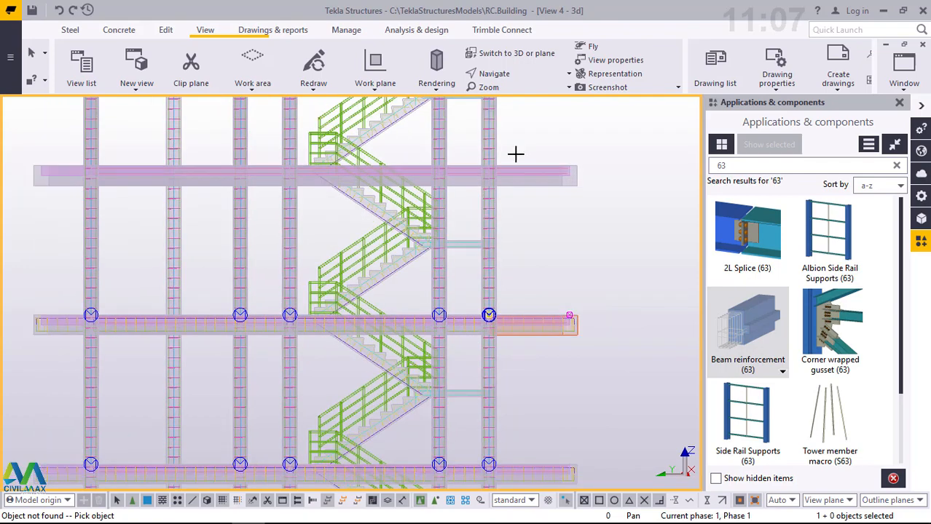
{"action": "scroll", "coordinate": [512, 177], "scroll_direction": "up", "scroll_amount": 4}
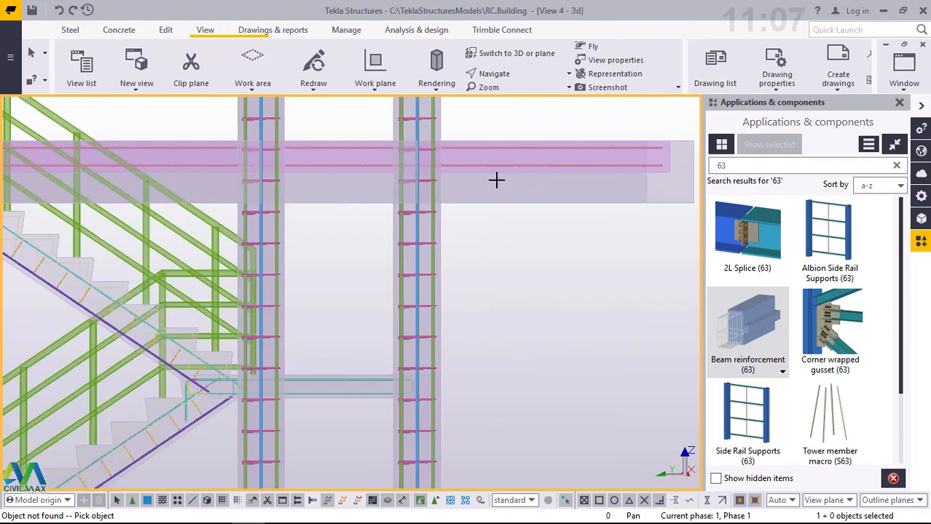
{"action": "left_click_drag", "start_coordinate": [581, 239], "coordinate": [494, 191]}
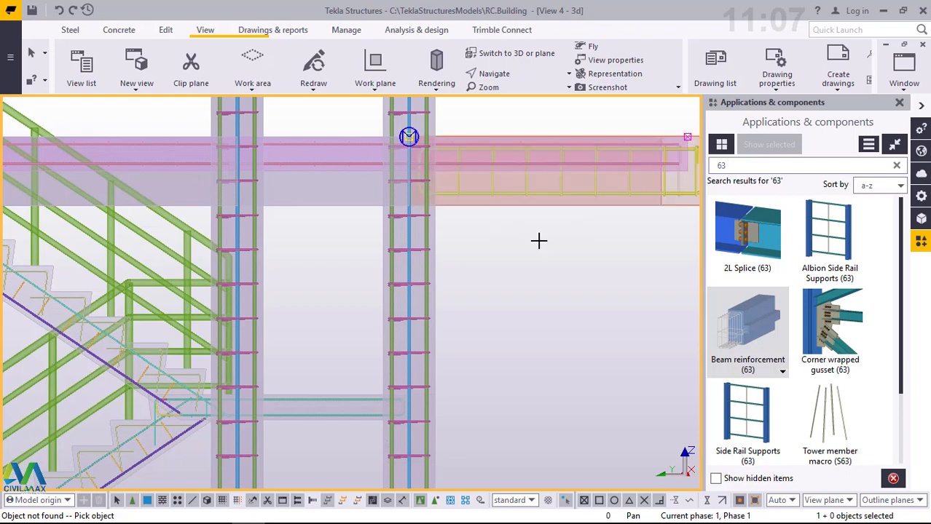
{"action": "scroll", "coordinate": [568, 268], "scroll_direction": "down", "scroll_amount": 1}
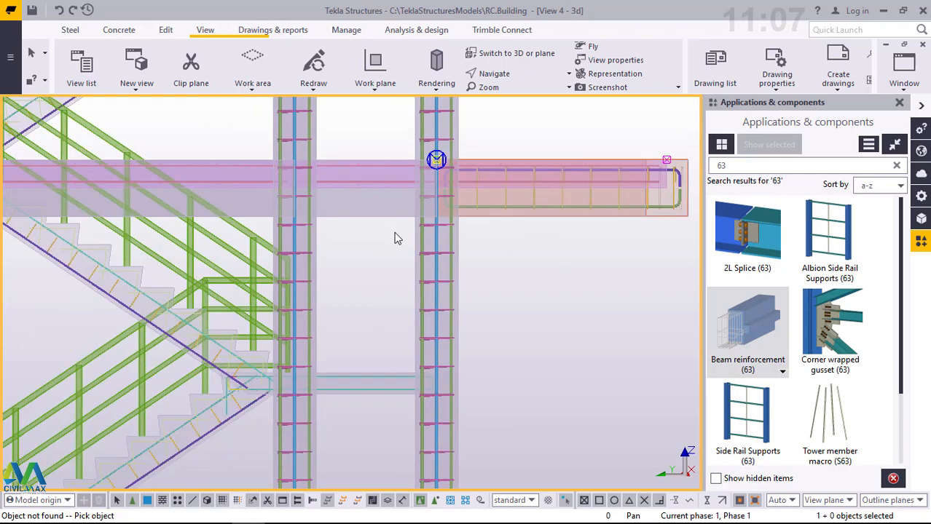
- Reinforce the fourth-floor beams between gridlines 4 and 2 with Beam reinforcement (63)
{"action": "left_click_drag", "start_coordinate": [394, 233], "coordinate": [358, 202]}
{"action": "scroll", "coordinate": [595, 252], "scroll_direction": "down", "scroll_amount": 4}
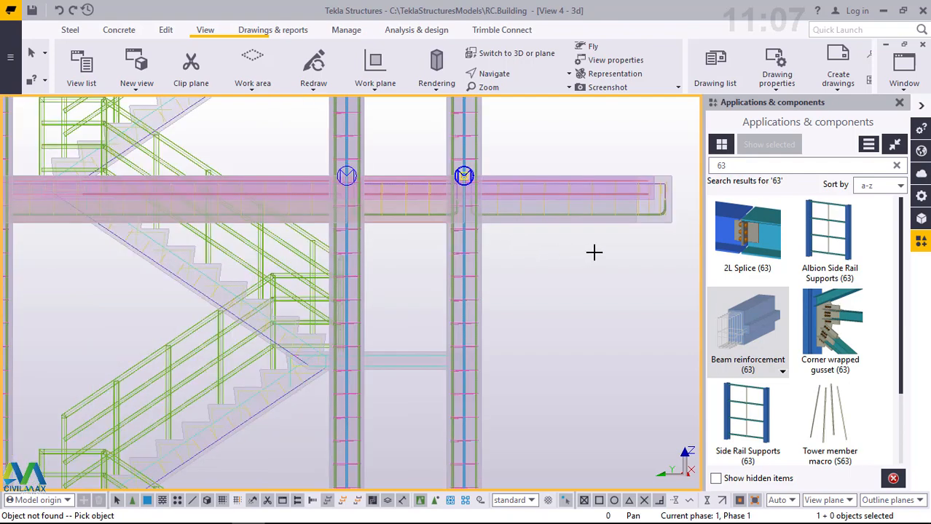
{"action": "scroll", "coordinate": [595, 252], "scroll_direction": "down", "scroll_amount": 2}
{"action": "scroll", "coordinate": [219, 244], "scroll_direction": "down", "scroll_amount": 1}
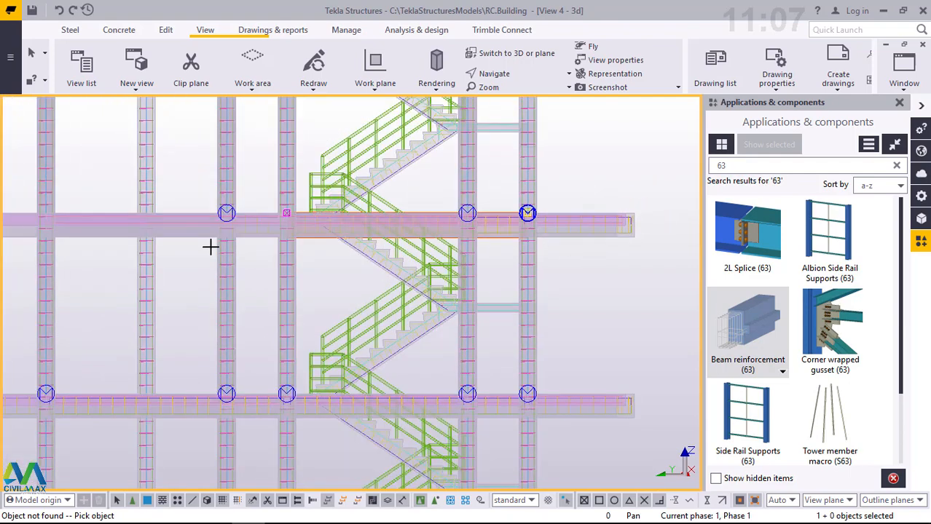
- Apply Beam reinforcement (63) to the fourth-floor beam spanning from gridline 7 to gridline 4
{"action": "scroll", "coordinate": [238, 242], "scroll_direction": "down", "scroll_amount": 1}
{"action": "scroll", "coordinate": [298, 237], "scroll_direction": "up", "scroll_amount": 2}
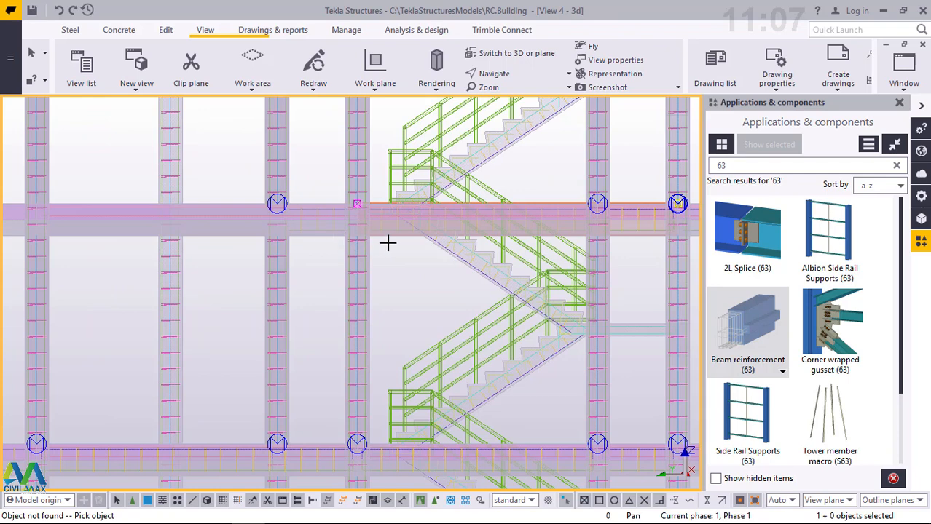
{"action": "scroll", "coordinate": [388, 243], "scroll_direction": "up", "scroll_amount": 5}
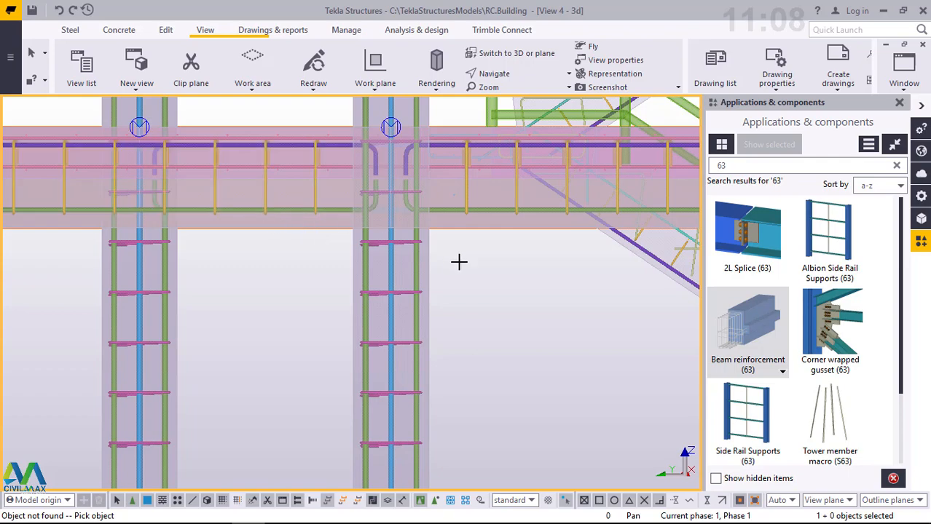
{"action": "scroll", "coordinate": [504, 271], "scroll_direction": "down", "scroll_amount": 4}
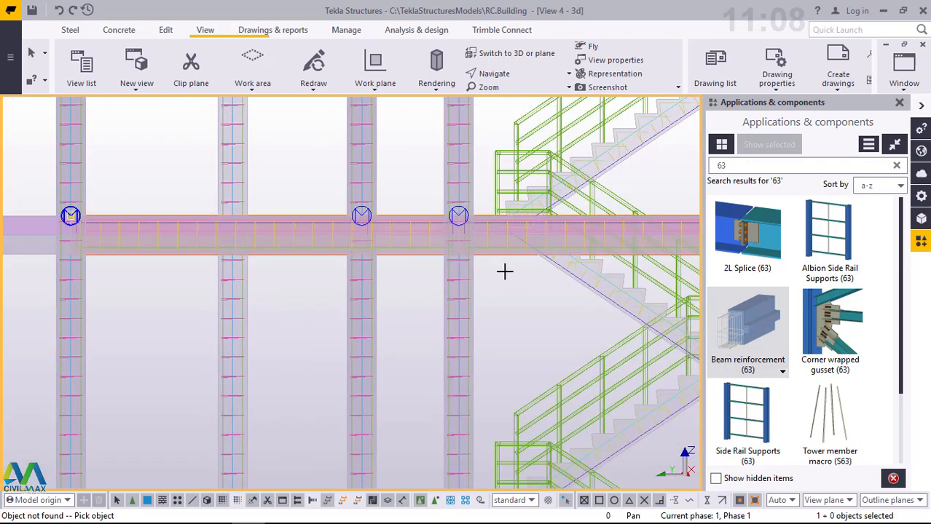
- Add Beam reinforcement (63) to the fourth-floor cantilever end beam beyond gridline 7
{"action": "scroll", "coordinate": [504, 270], "scroll_direction": "down", "scroll_amount": 1}
{"action": "scroll", "coordinate": [248, 271], "scroll_direction": "up", "scroll_amount": 5}
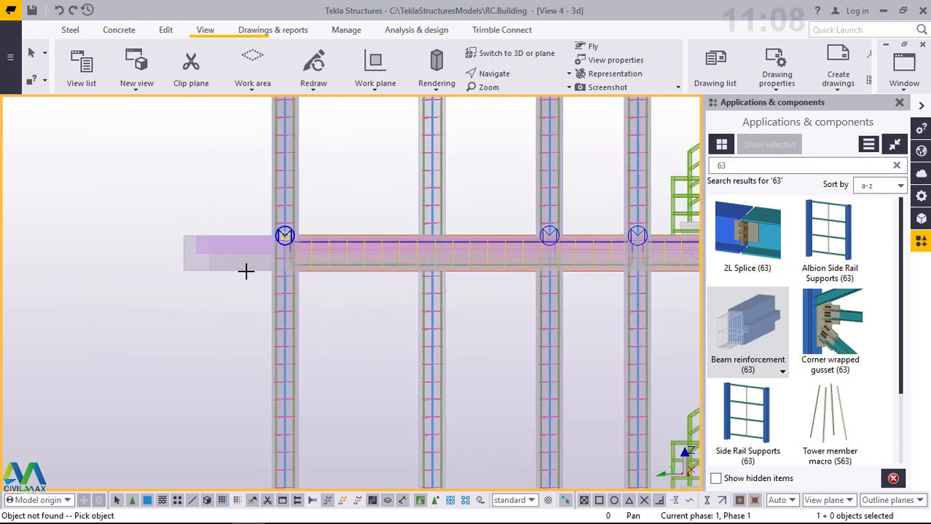
{"action": "scroll", "coordinate": [261, 275], "scroll_direction": "up", "scroll_amount": 2}
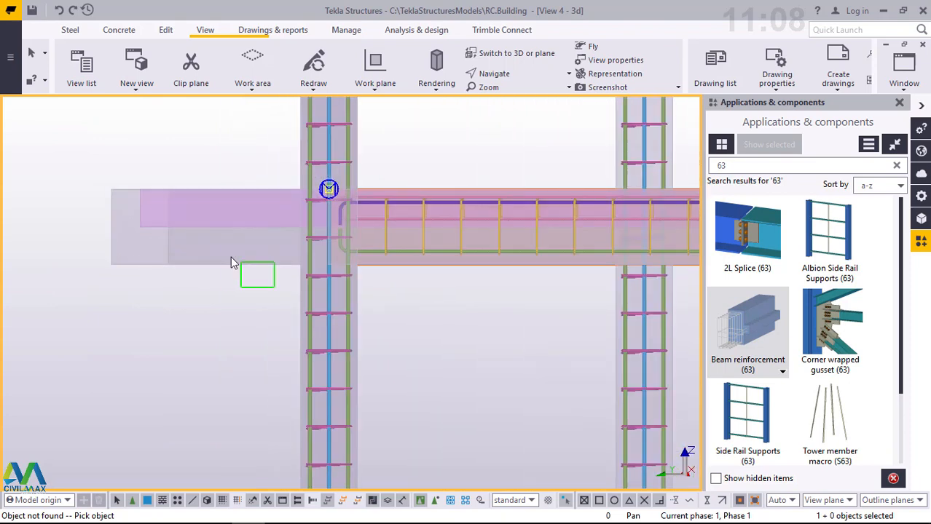
{"action": "left_click", "coordinate": [217, 246]}
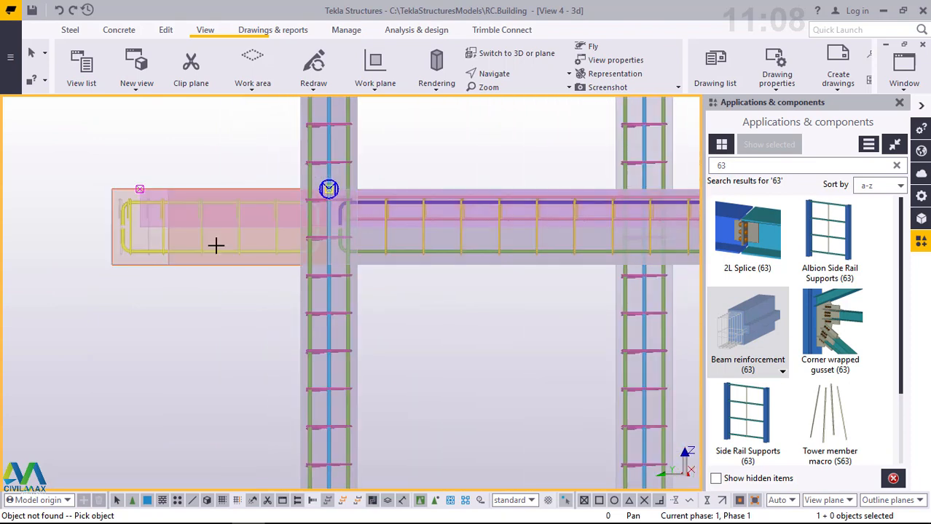
- Apply Beam reinforcement (63) to the top-floor beam between gridlines 7 and 4 and to the cantilever end beam beyond gridline 7
{"action": "scroll", "coordinate": [185, 328], "scroll_direction": "down", "scroll_amount": 1}
{"action": "scroll", "coordinate": [189, 328], "scroll_direction": "down", "scroll_amount": 1}
{"action": "scroll", "coordinate": [342, 344], "scroll_direction": "down", "scroll_amount": 1}
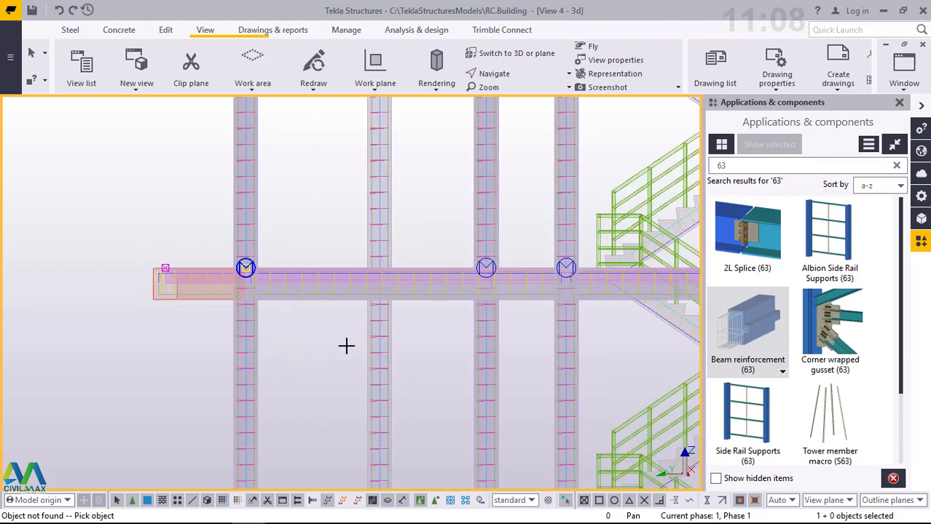
{"action": "scroll", "coordinate": [346, 346], "scroll_direction": "down", "scroll_amount": 1}
{"action": "scroll", "coordinate": [305, 189], "scroll_direction": "down", "scroll_amount": 1}
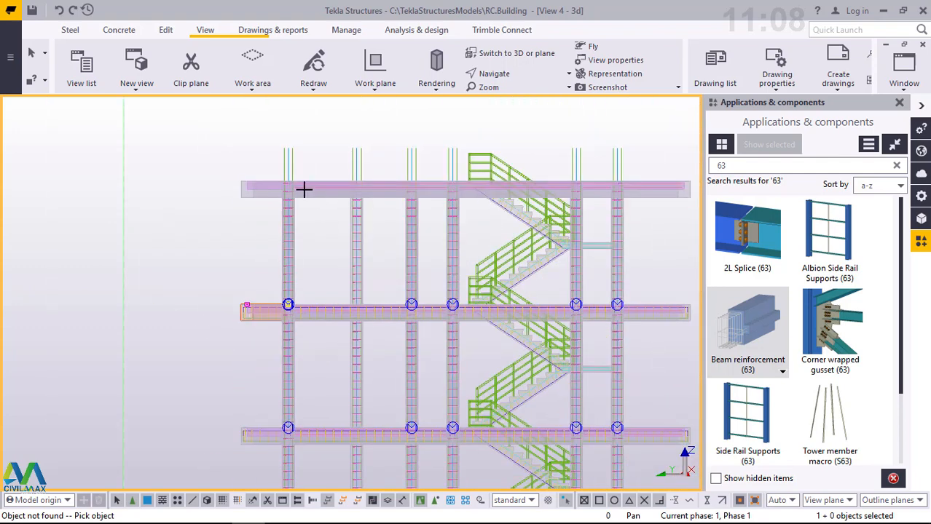
{"action": "scroll", "coordinate": [302, 188], "scroll_direction": "down", "scroll_amount": 1}
{"action": "scroll", "coordinate": [292, 199], "scroll_direction": "up", "scroll_amount": 1}
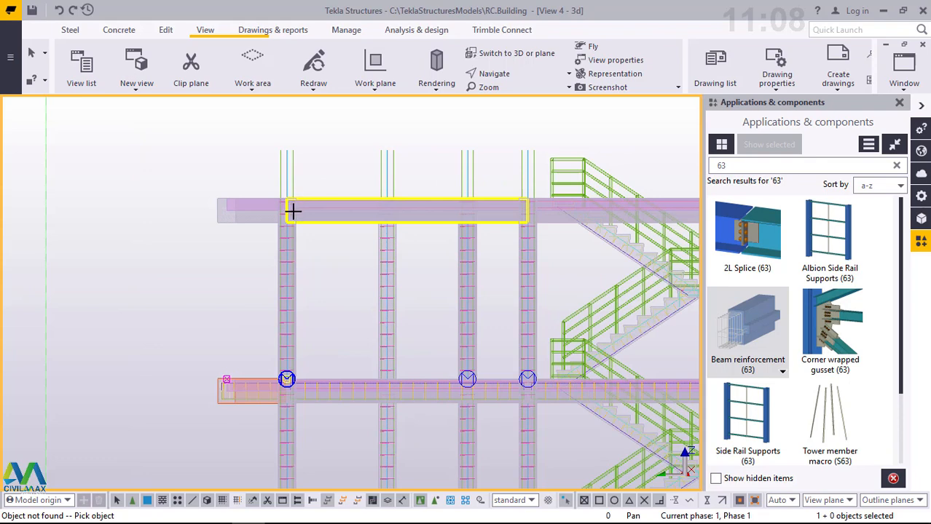
{"action": "scroll", "coordinate": [293, 212], "scroll_direction": "up", "scroll_amount": 2}
{"action": "scroll", "coordinate": [208, 285], "scroll_direction": "up", "scroll_amount": 1}
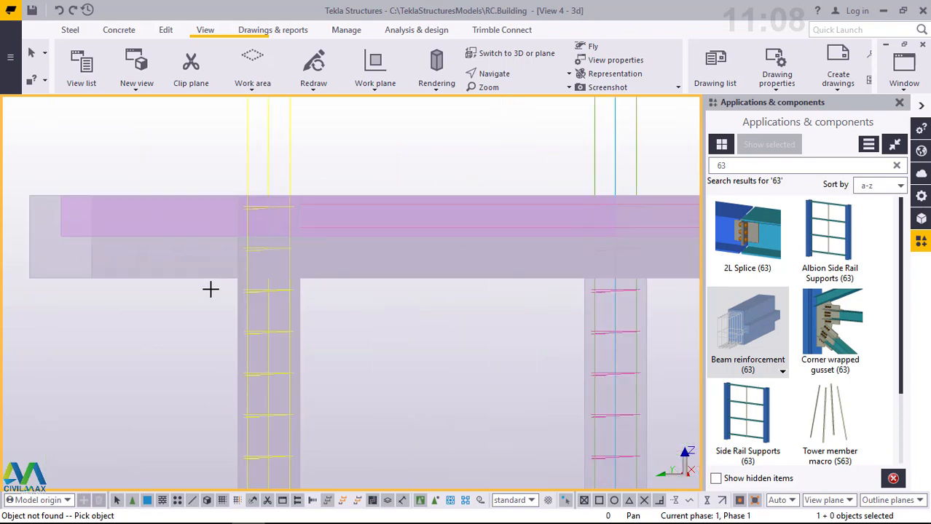
{"action": "scroll", "coordinate": [210, 293], "scroll_direction": "up", "scroll_amount": 3}
{"action": "scroll", "coordinate": [455, 266], "scroll_direction": "down", "scroll_amount": 1}
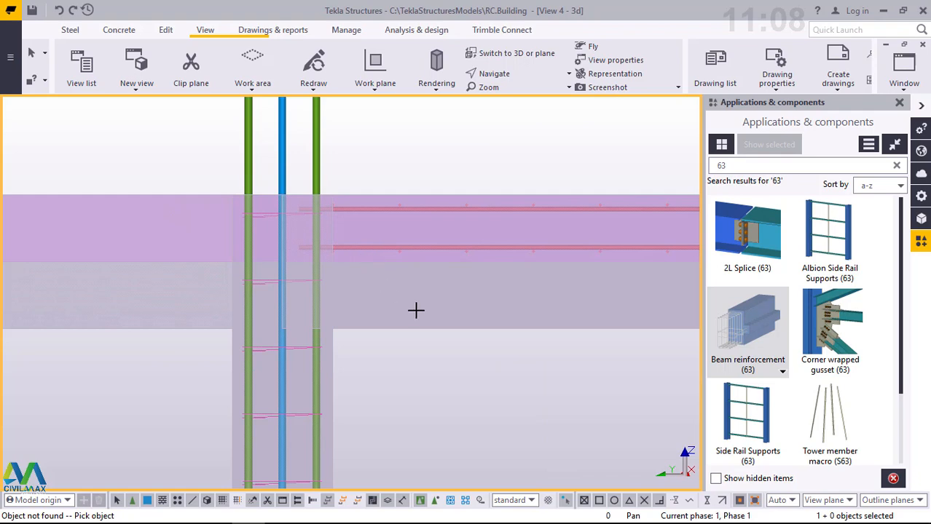
{"action": "scroll", "coordinate": [442, 322], "scroll_direction": "down", "scroll_amount": 1}
{"action": "left_click_drag", "start_coordinate": [536, 332], "coordinate": [460, 289]}
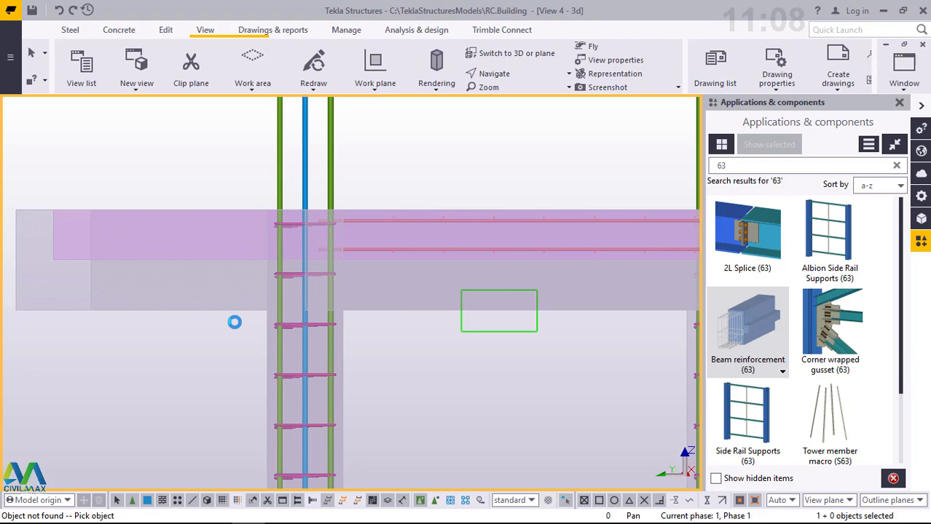
{"action": "left_click_drag", "start_coordinate": [204, 307], "coordinate": [176, 291]}
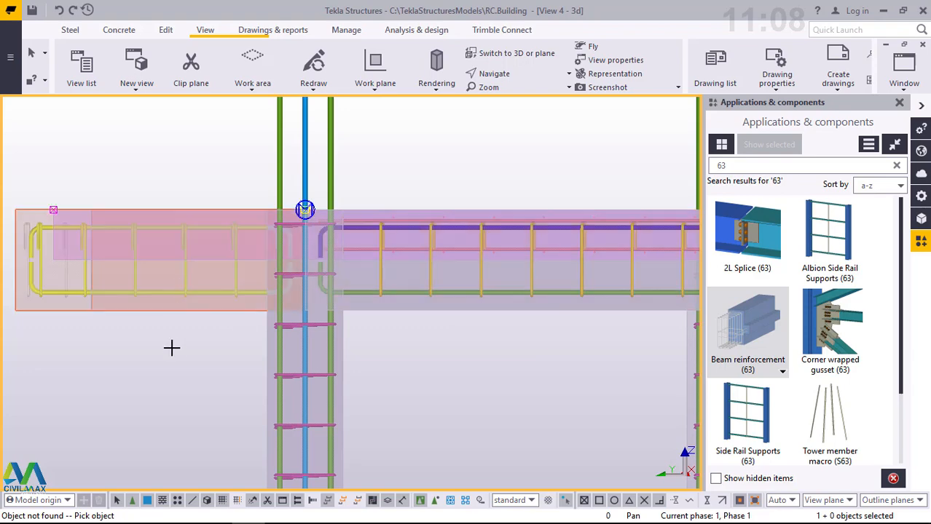
- Reinforce the top-floor beams between gridlines 4 and 2, including the staircase bay, with Beam reinforcement (63)
{"action": "scroll", "coordinate": [197, 356], "scroll_direction": "down", "scroll_amount": 3}
{"action": "scroll", "coordinate": [203, 362], "scroll_direction": "down", "scroll_amount": 1}
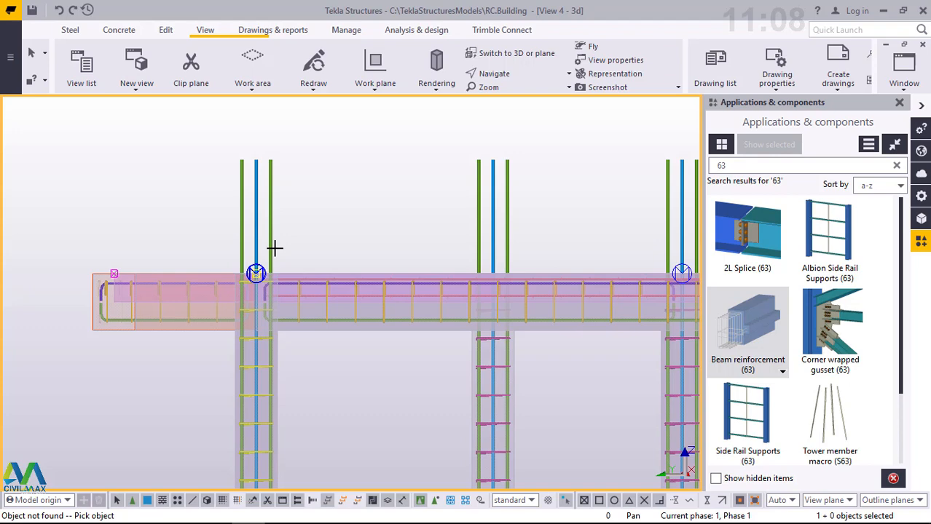
{"action": "scroll", "coordinate": [113, 353], "scroll_direction": "down", "scroll_amount": 2}
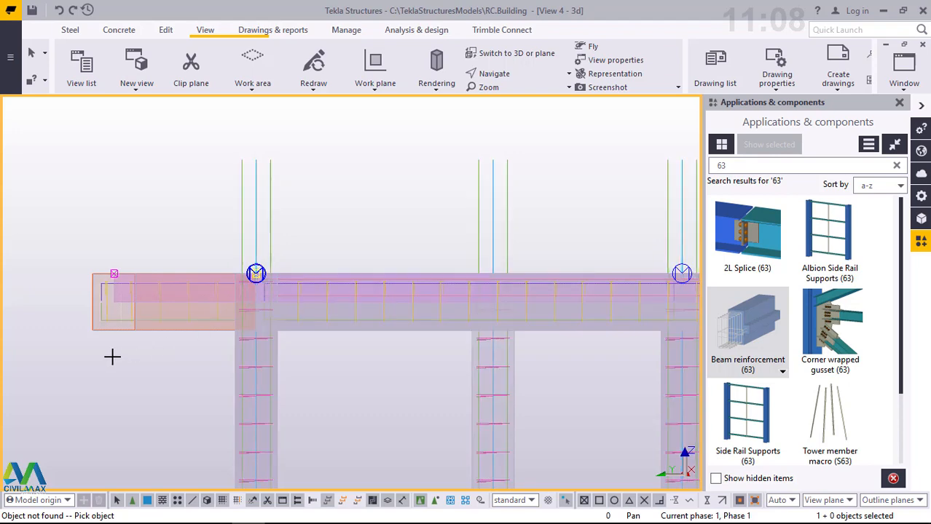
{"action": "scroll", "coordinate": [112, 352], "scroll_direction": "down", "scroll_amount": 3}
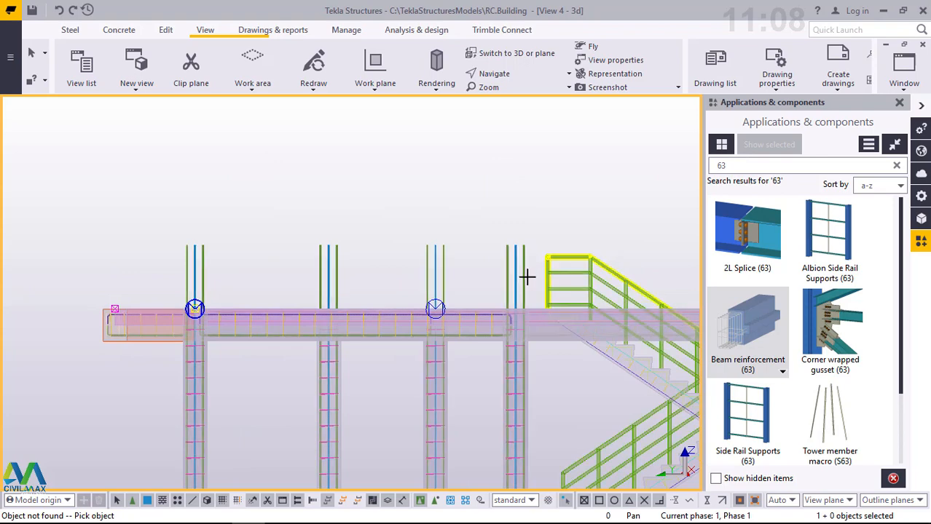
{"action": "scroll", "coordinate": [239, 278], "scroll_direction": "down", "scroll_amount": 1}
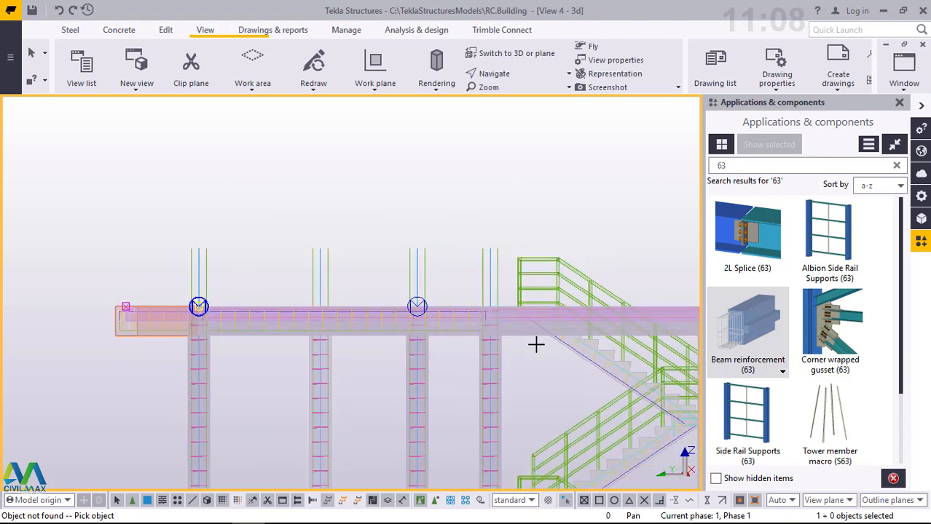
{"action": "scroll", "coordinate": [548, 339], "scroll_direction": "up", "scroll_amount": 2}
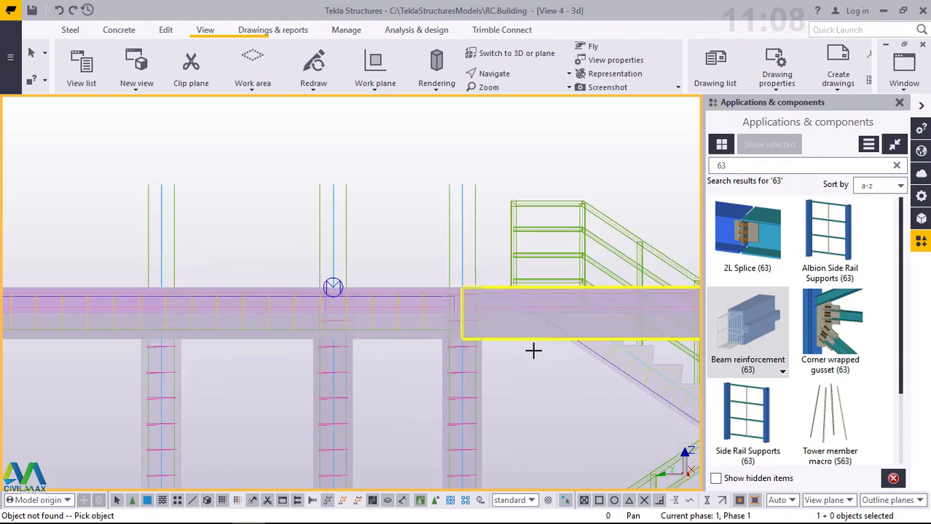
{"action": "scroll", "coordinate": [519, 351], "scroll_direction": "up", "scroll_amount": 3}
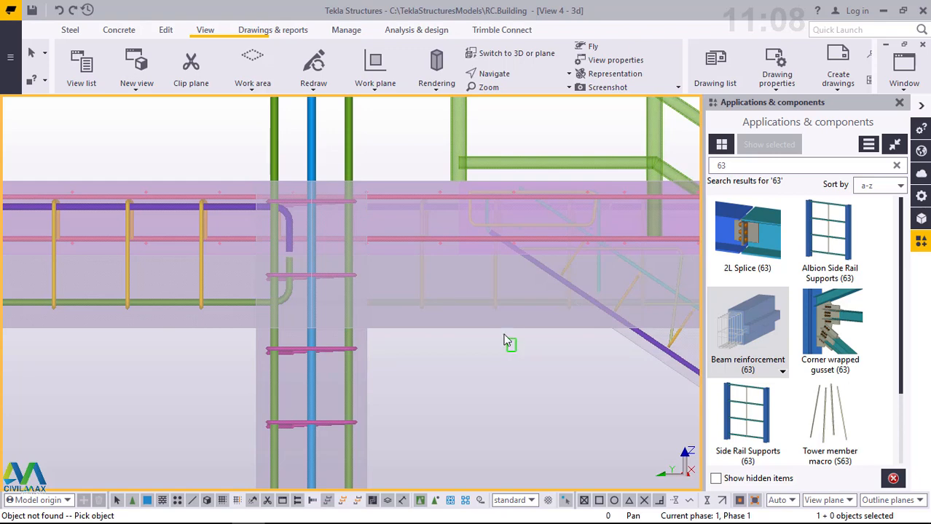
{"action": "left_click", "coordinate": [516, 331]}
{"action": "middle_click_drag", "start_coordinate": [548, 329], "coordinate": [133, 282], "text": "ctrl"}
{"action": "scroll", "coordinate": [132, 282], "scroll_direction": "down", "scroll_amount": 5}
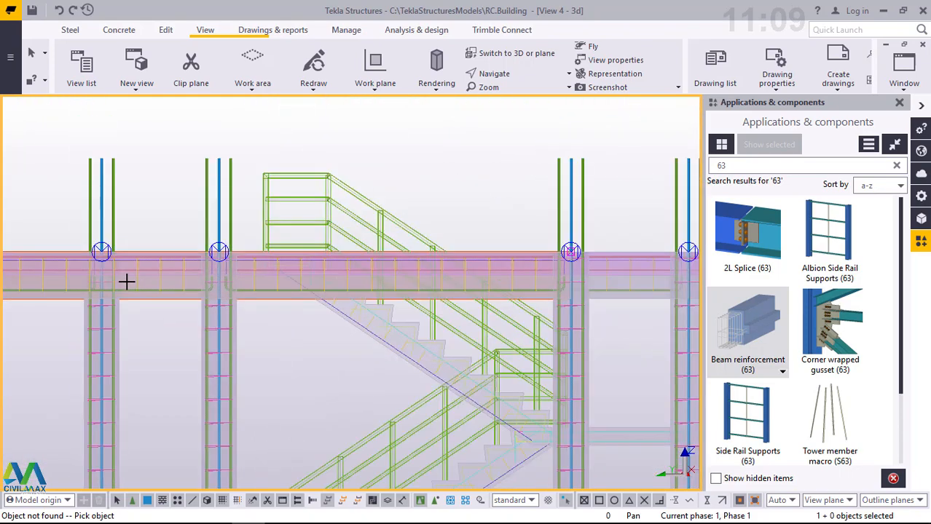
{"action": "scroll", "coordinate": [590, 312], "scroll_direction": "up", "scroll_amount": 2}
{"action": "scroll", "coordinate": [529, 298], "scroll_direction": "up", "scroll_amount": 3}
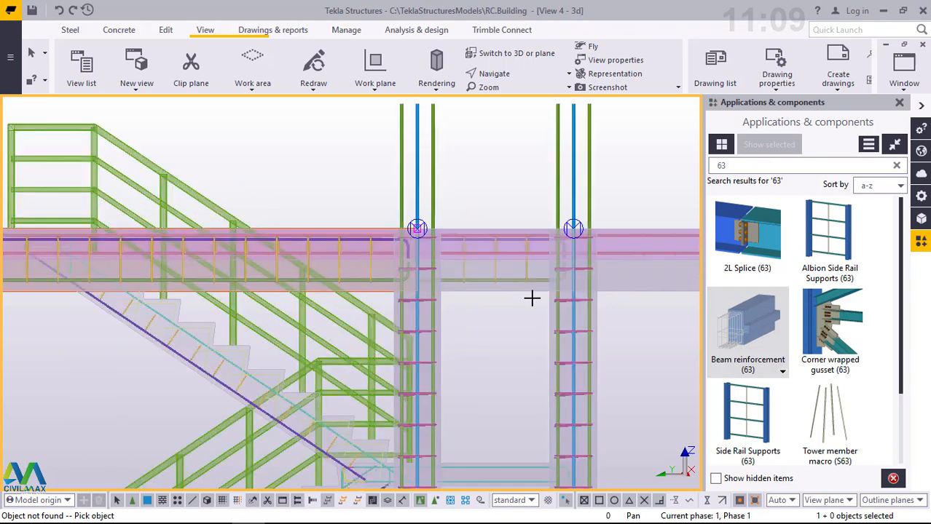
{"action": "scroll", "coordinate": [531, 297], "scroll_direction": "up", "scroll_amount": 2}
{"action": "left_click_drag", "start_coordinate": [496, 287], "coordinate": [492, 284]}
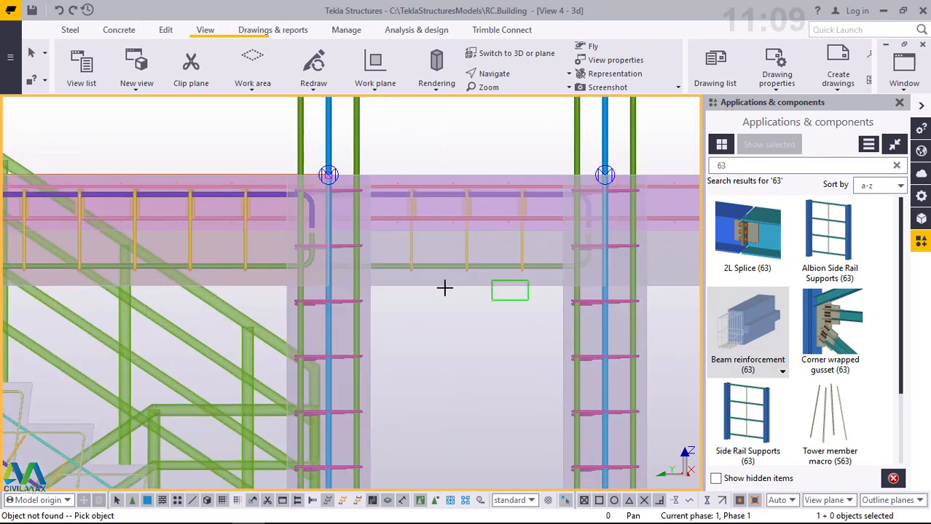
- Add Beam reinforcement (63) to the top-floor cantilever end beam beyond gridline 2 and end the command
{"action": "scroll", "coordinate": [287, 293], "scroll_direction": "down", "scroll_amount": 6}
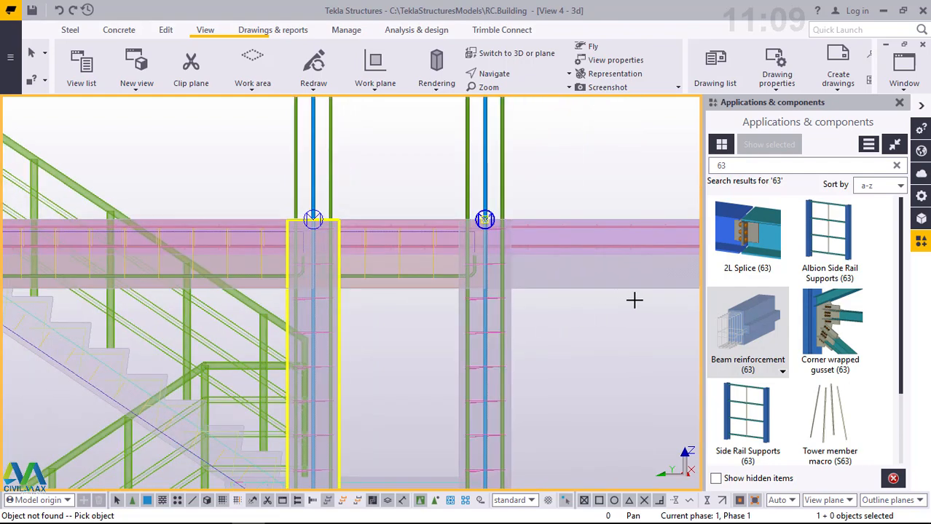
{"action": "left_click_drag", "start_coordinate": [645, 309], "coordinate": [591, 283]}
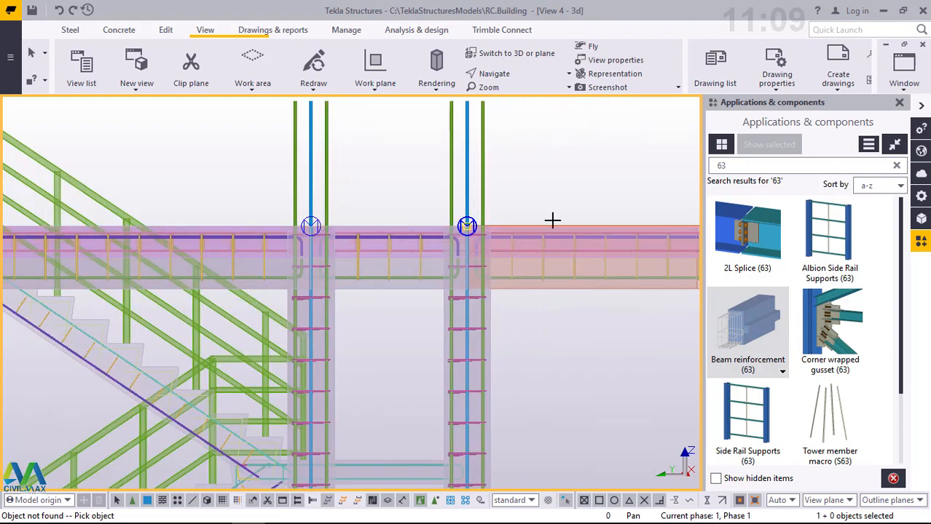
{"action": "scroll", "coordinate": [553, 216], "scroll_direction": "down", "scroll_amount": 1}
{"action": "scroll", "coordinate": [536, 232], "scroll_direction": "down", "scroll_amount": 1}
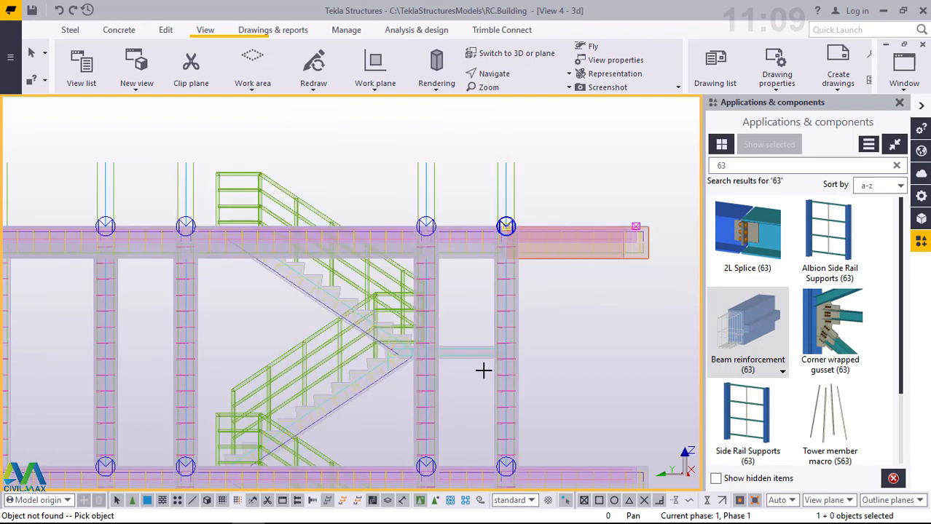
{"action": "scroll", "coordinate": [501, 274], "scroll_direction": "down", "scroll_amount": 1}
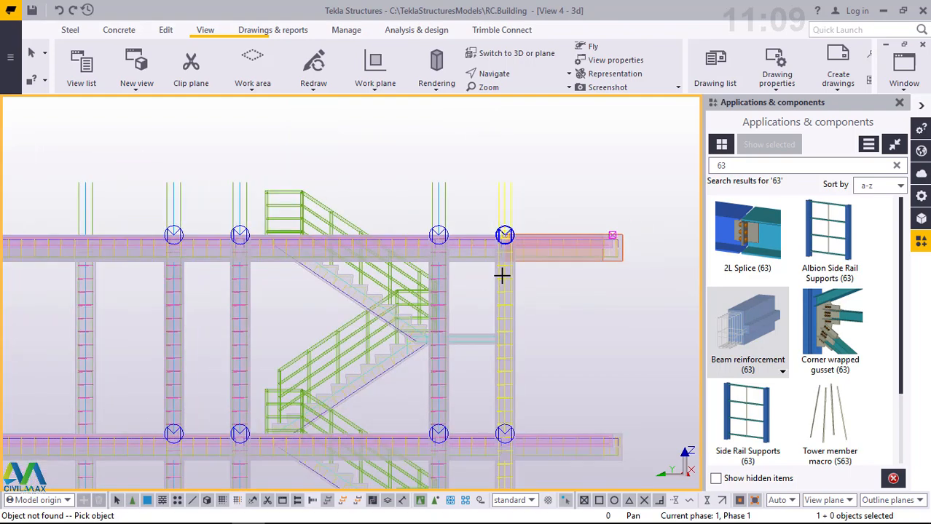
{"action": "scroll", "coordinate": [502, 269], "scroll_direction": "down", "scroll_amount": 1}
{"action": "scroll", "coordinate": [523, 155], "scroll_direction": "down", "scroll_amount": 1}
{"action": "right_click", "coordinate": [523, 155]}
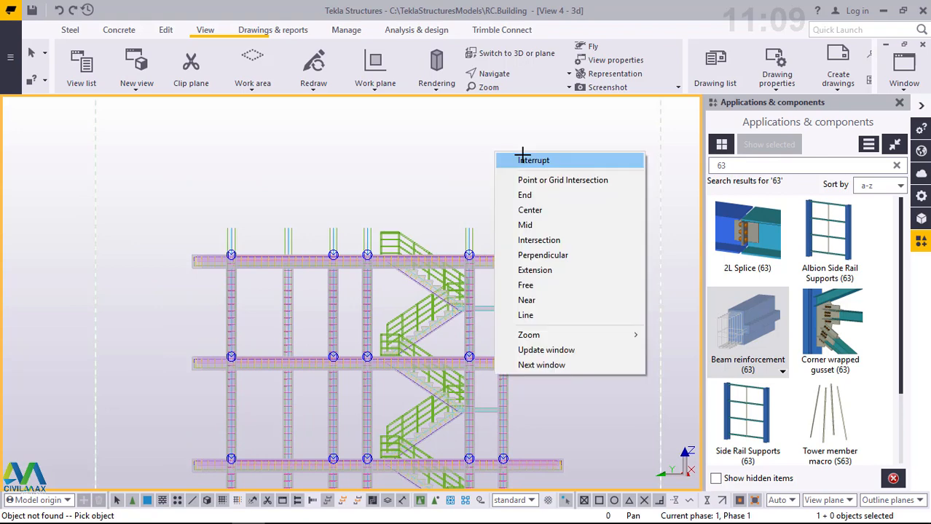
{"action": "left_click", "coordinate": [519, 160]}
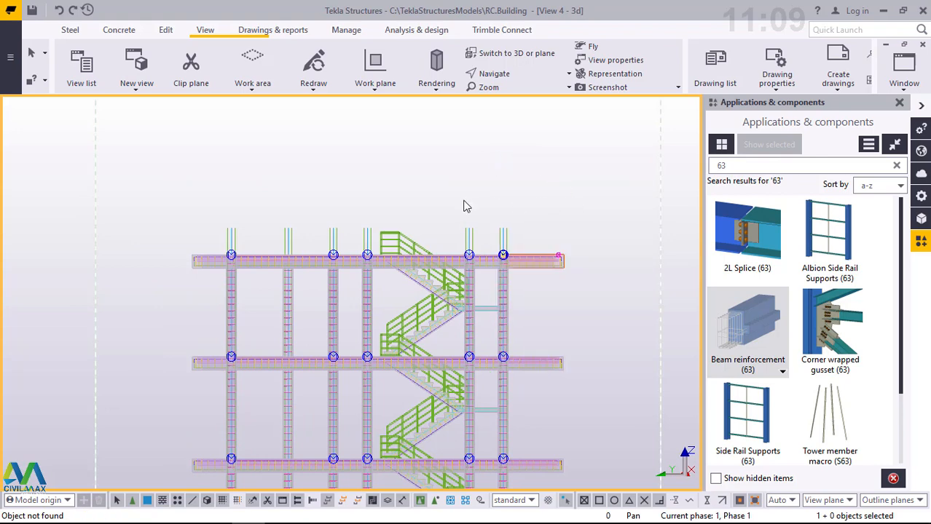
- Set the 3d view's rotation around Z to 180 degrees to face the building along its lettered gridlines
{"action": "scroll", "coordinate": [466, 207], "scroll_direction": "down", "scroll_amount": 1}
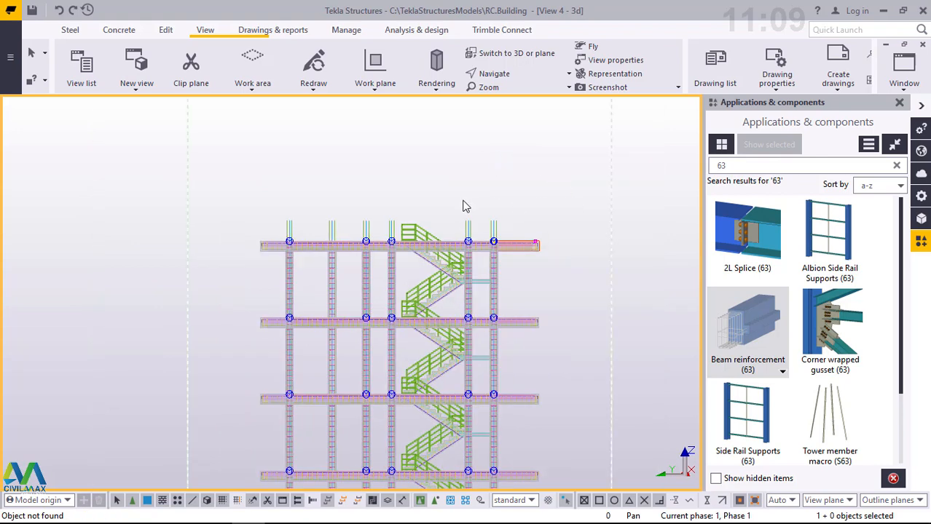
{"action": "double_click", "coordinate": [530, 140]}
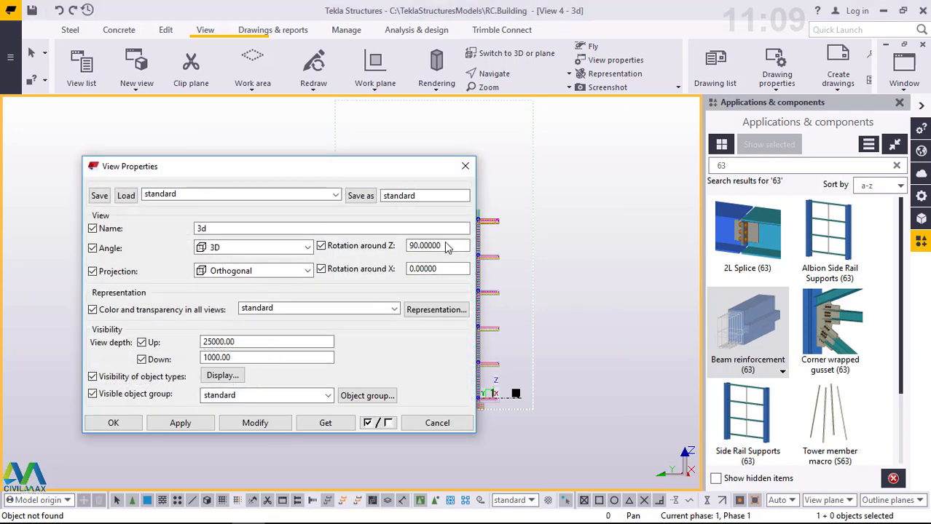
{"action": "left_click_drag", "start_coordinate": [449, 248], "coordinate": [405, 245]}
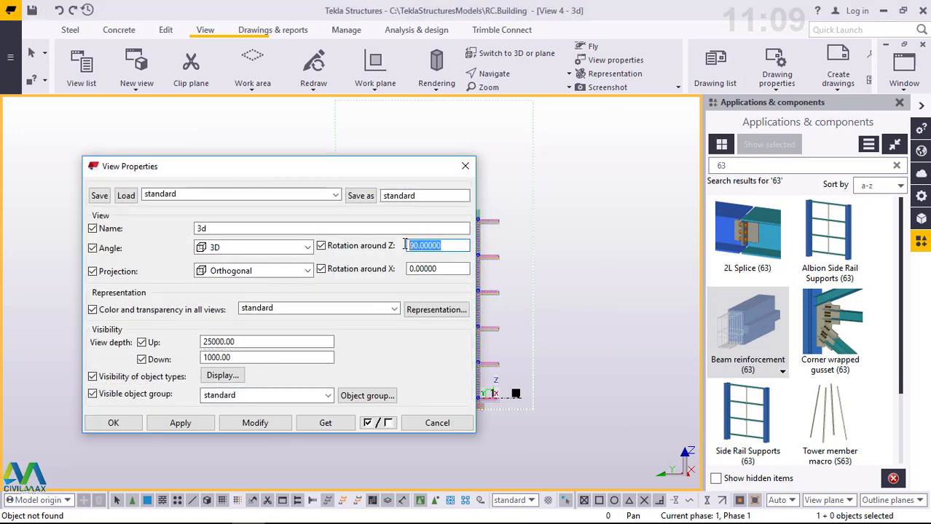
{"action": "type", "text": "180"}
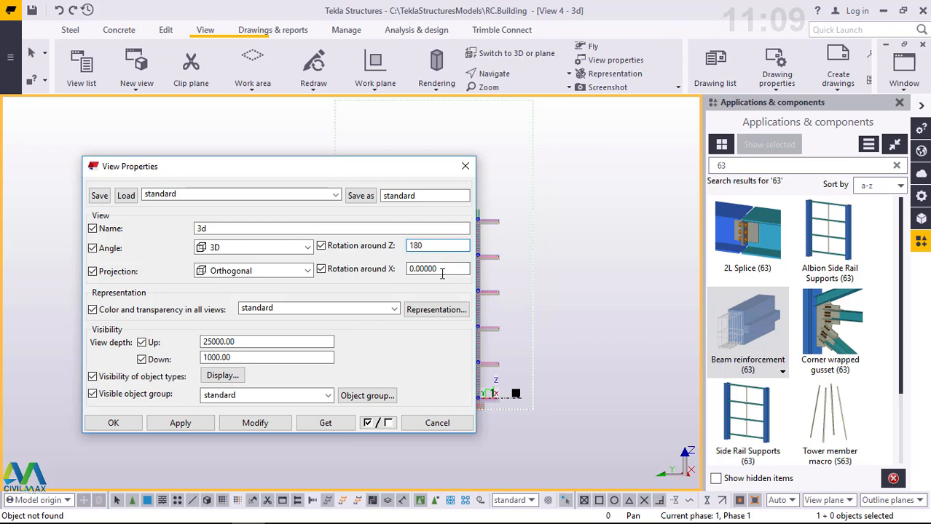
{"action": "left_click", "coordinate": [248, 424]}
{"action": "left_click", "coordinate": [131, 425]}
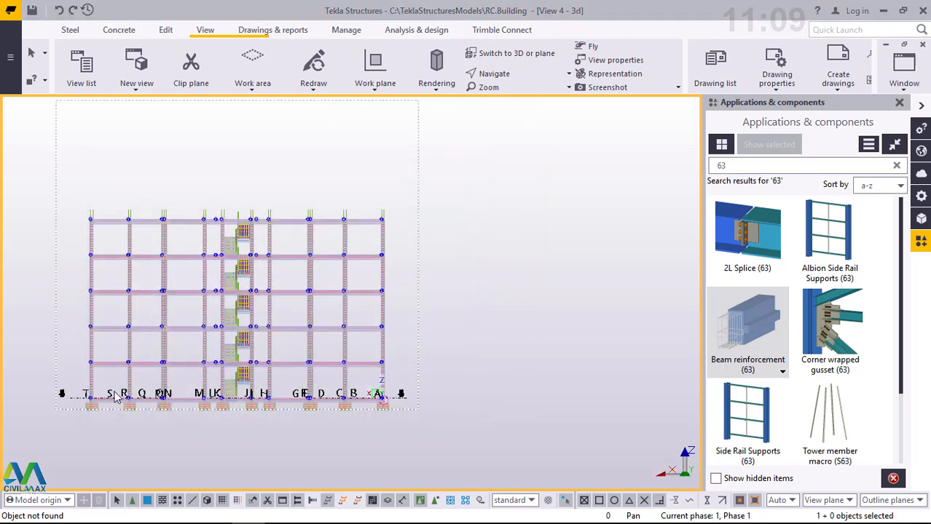
- Apply Beam reinforcement (63) to the ground beam running from gridline T past gridline R
{"action": "scroll", "coordinate": [142, 399], "scroll_direction": "up", "scroll_amount": 3}
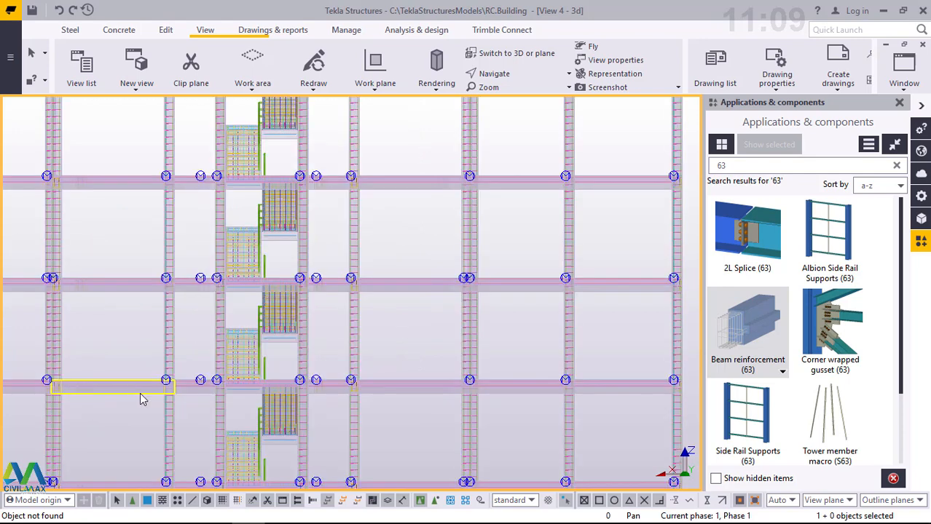
{"action": "scroll", "coordinate": [518, 302], "scroll_direction": "up", "scroll_amount": 2}
{"action": "scroll", "coordinate": [591, 293], "scroll_direction": "down", "scroll_amount": 1}
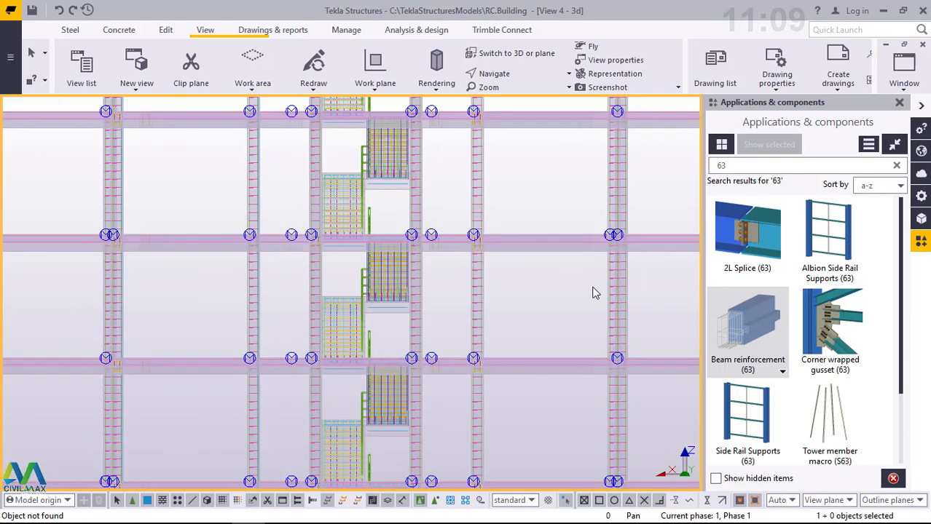
{"action": "scroll", "coordinate": [595, 287], "scroll_direction": "down", "scroll_amount": 2}
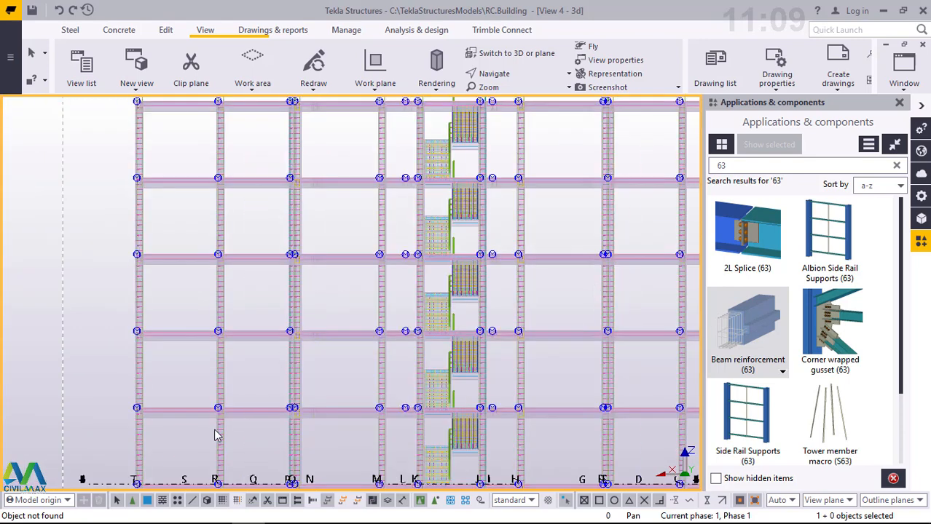
{"action": "scroll", "coordinate": [182, 432], "scroll_direction": "down", "scroll_amount": 2}
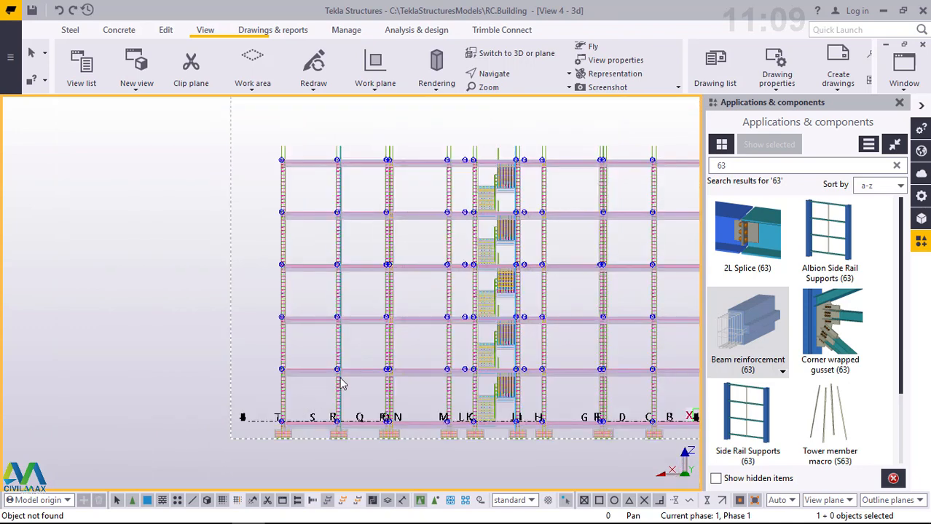
{"action": "scroll", "coordinate": [330, 446], "scroll_direction": "up", "scroll_amount": 3}
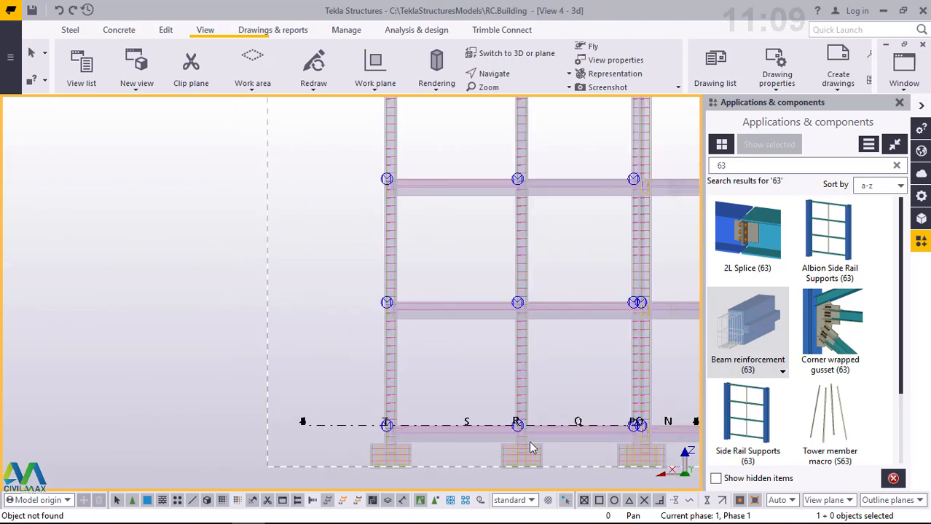
{"action": "scroll", "coordinate": [513, 459], "scroll_direction": "up", "scroll_amount": 3}
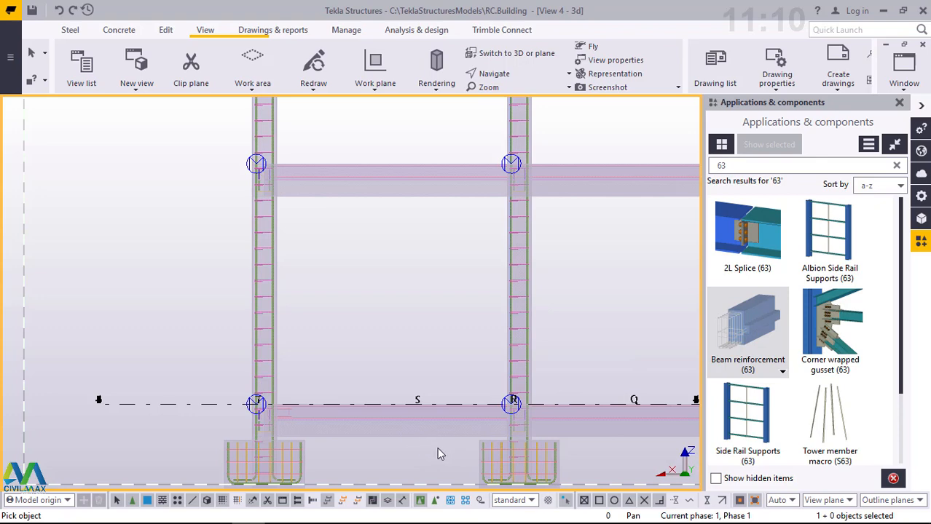
{"action": "left_click_drag", "start_coordinate": [443, 449], "coordinate": [365, 436]}
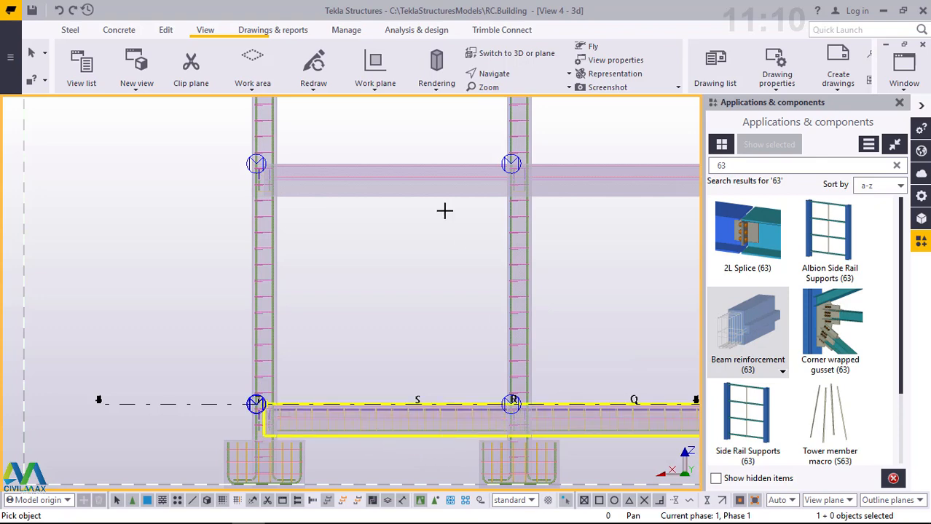
- Apply Beam reinforcement (63) to the first-floor and second-floor beams running from gridline T past gridline R
{"action": "left_click_drag", "start_coordinate": [408, 197], "coordinate": [407, 197]}
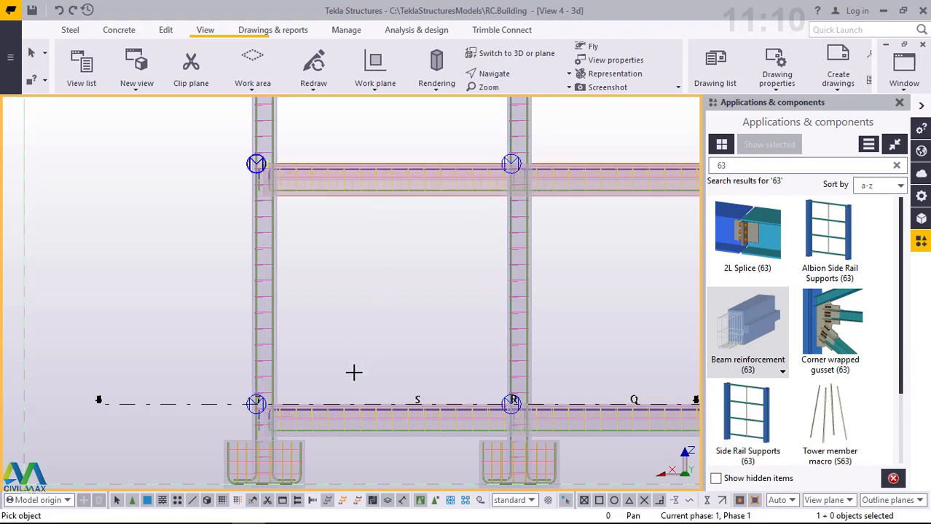
{"action": "scroll", "coordinate": [357, 370], "scroll_direction": "down", "scroll_amount": 3}
{"action": "scroll", "coordinate": [362, 367], "scroll_direction": "down", "scroll_amount": 1}
{"action": "scroll", "coordinate": [384, 368], "scroll_direction": "down", "scroll_amount": 1}
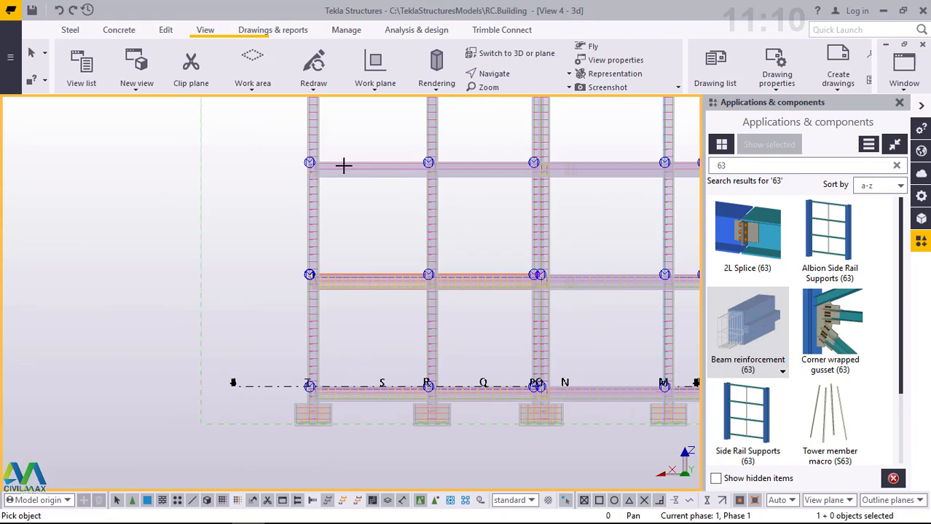
{"action": "scroll", "coordinate": [344, 166], "scroll_direction": "up", "scroll_amount": 5}
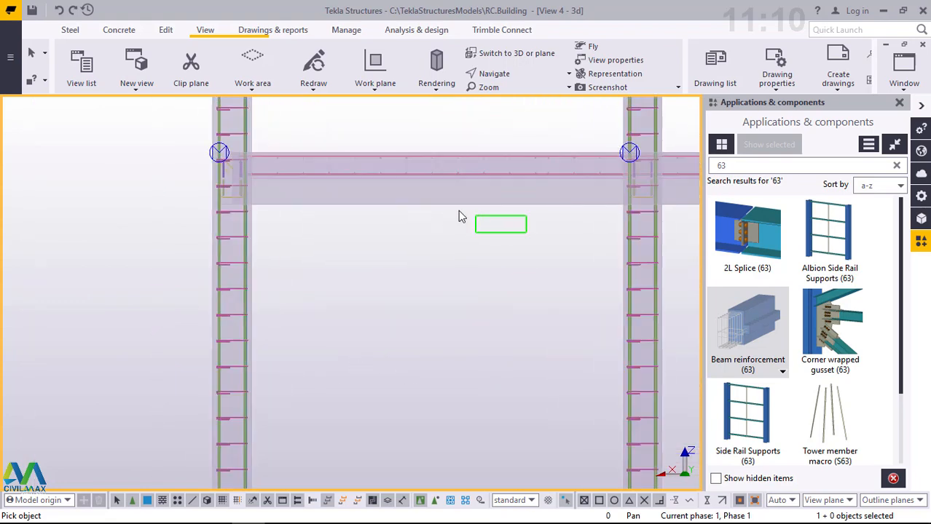
{"action": "left_click_drag", "start_coordinate": [459, 212], "coordinate": [418, 196]}
- Apply Beam reinforcement (63) to the third-floor beam running from gridline T past gridline R
{"action": "scroll", "coordinate": [397, 353], "scroll_direction": "down", "scroll_amount": 4}
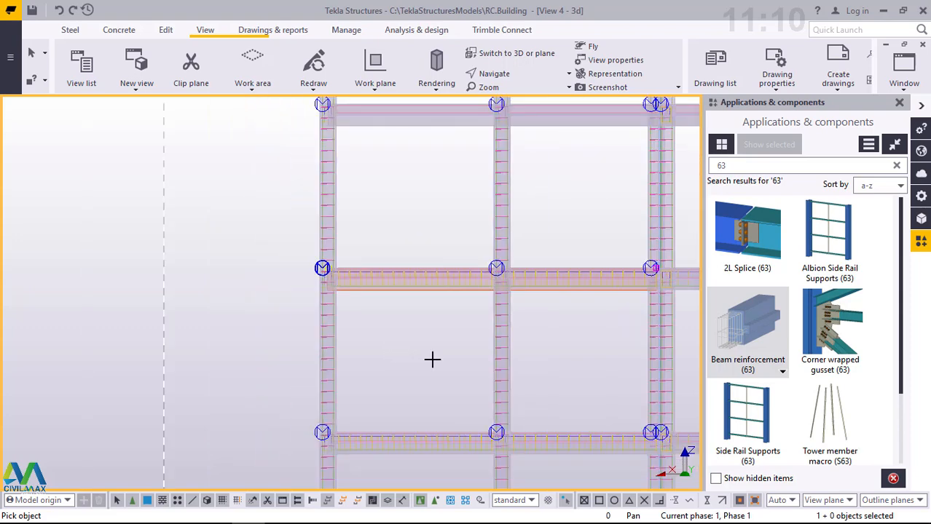
{"action": "scroll", "coordinate": [432, 359], "scroll_direction": "down", "scroll_amount": 1}
{"action": "scroll", "coordinate": [416, 143], "scroll_direction": "up", "scroll_amount": 4}
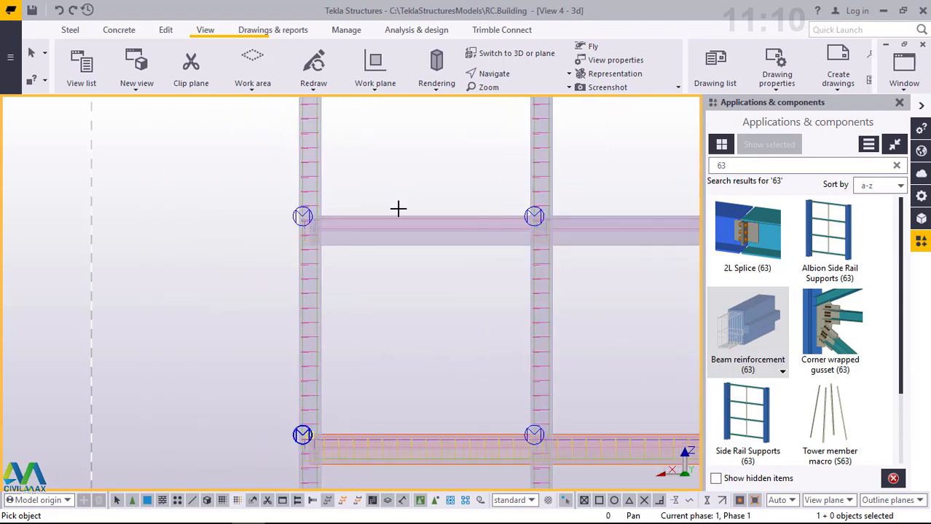
{"action": "scroll", "coordinate": [399, 231], "scroll_direction": "up", "scroll_amount": 3}
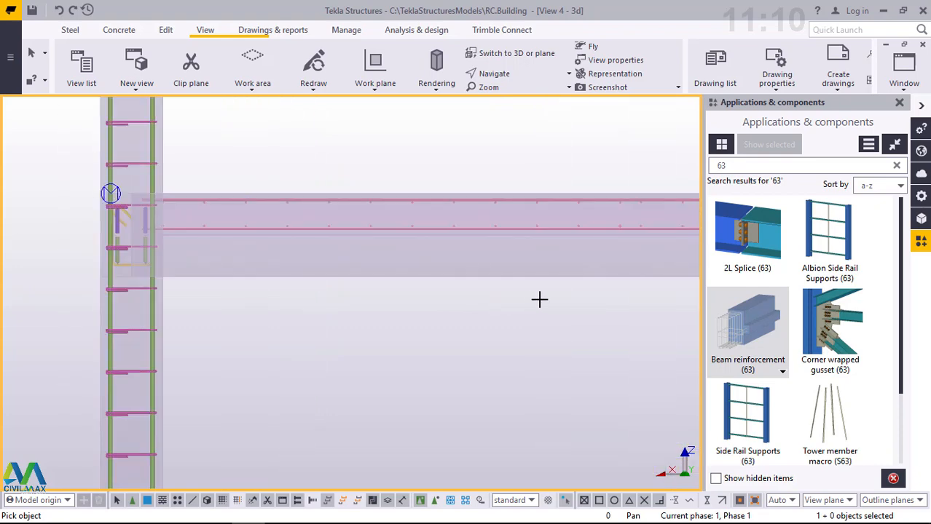
{"action": "left_click_drag", "start_coordinate": [539, 299], "coordinate": [393, 255]}
- Add Beam reinforcement (63) to the fourth-floor beam that starts at gridline T and passes gridline R
{"action": "scroll", "coordinate": [316, 371], "scroll_direction": "down", "scroll_amount": 2}
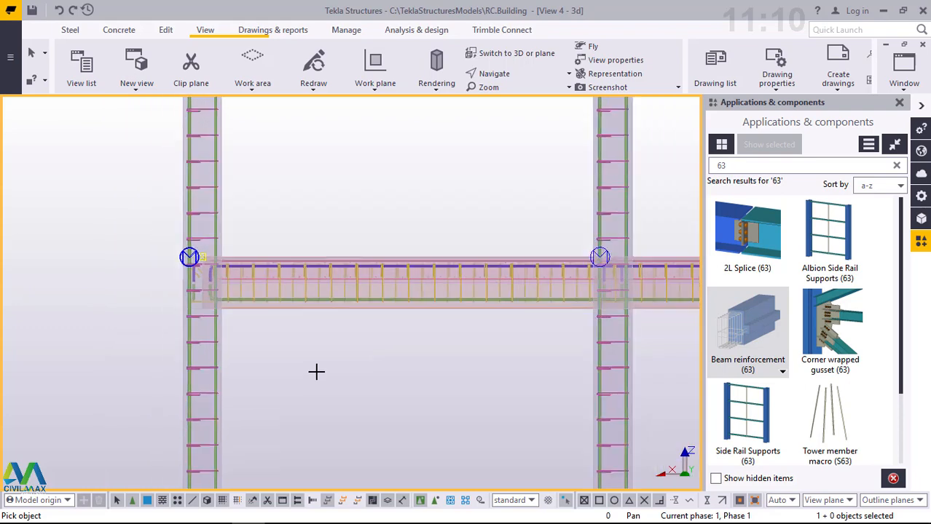
{"action": "scroll", "coordinate": [316, 371], "scroll_direction": "down", "scroll_amount": 2}
{"action": "scroll", "coordinate": [364, 163], "scroll_direction": "down", "scroll_amount": 1}
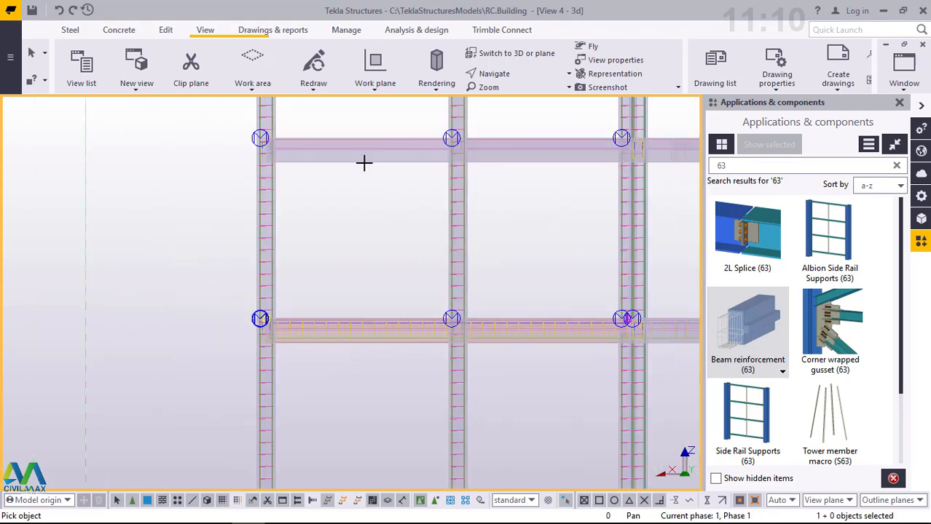
{"action": "scroll", "coordinate": [346, 144], "scroll_direction": "up", "scroll_amount": 3}
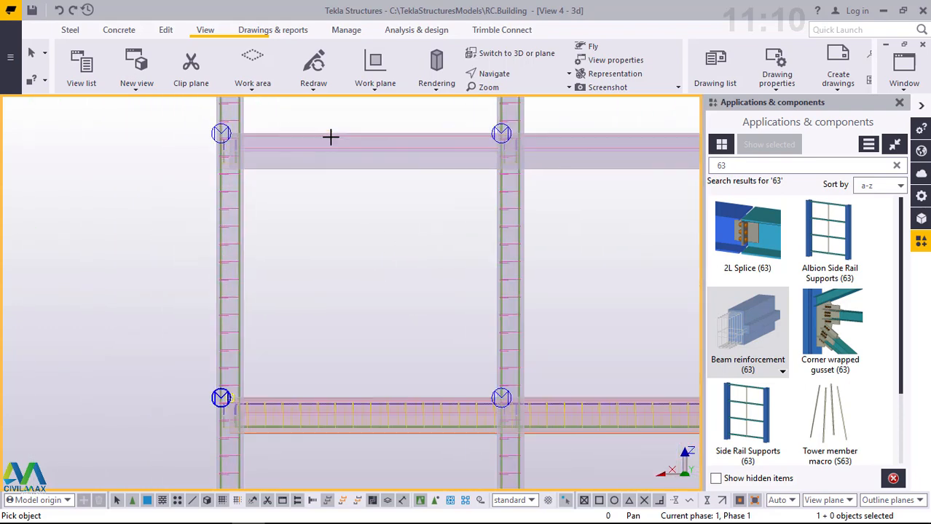
{"action": "scroll", "coordinate": [331, 137], "scroll_direction": "up", "scroll_amount": 2}
{"action": "scroll", "coordinate": [327, 135], "scroll_direction": "up", "scroll_amount": 2}
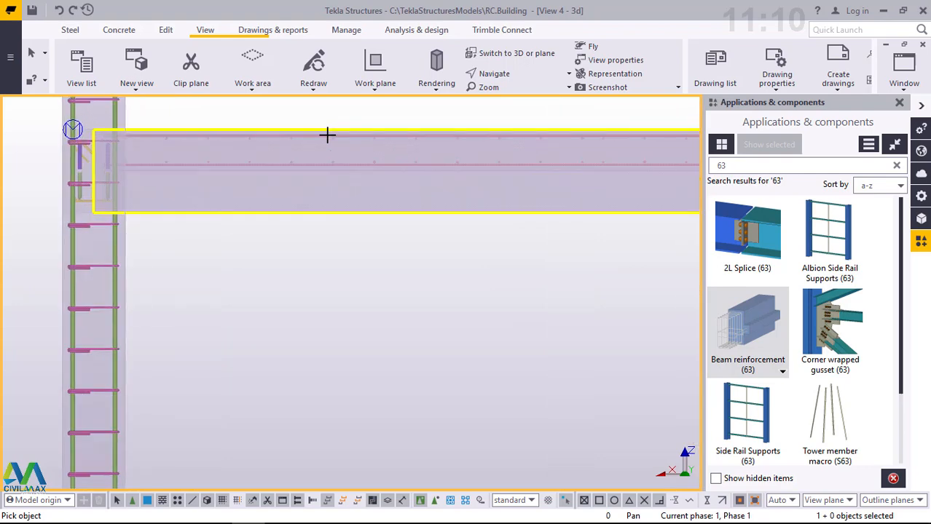
{"action": "scroll", "coordinate": [407, 214], "scroll_direction": "up", "scroll_amount": 1}
{"action": "left_click_drag", "start_coordinate": [568, 245], "coordinate": [411, 195]}
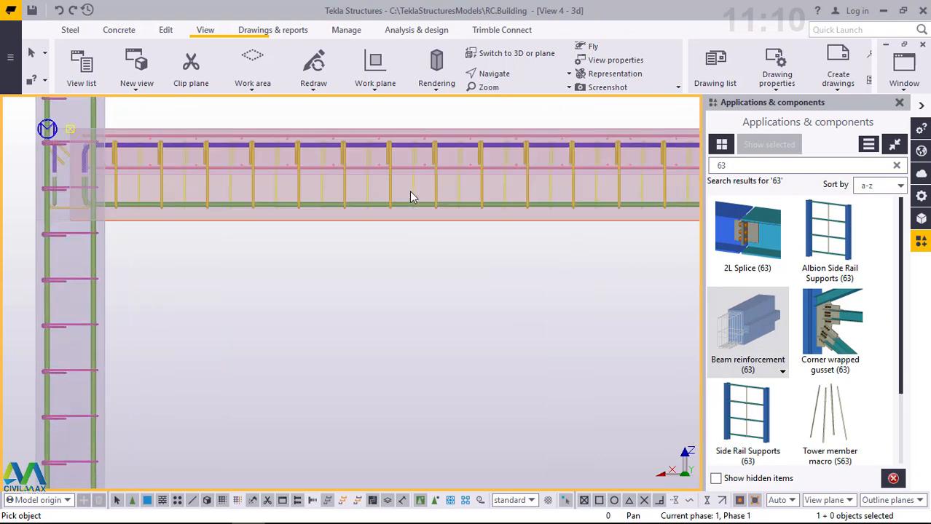
- Reinforce the top-floor beam running from gridline T past gridline R with Beam reinforcement (63)
{"action": "scroll", "coordinate": [403, 344], "scroll_direction": "down", "scroll_amount": 5}
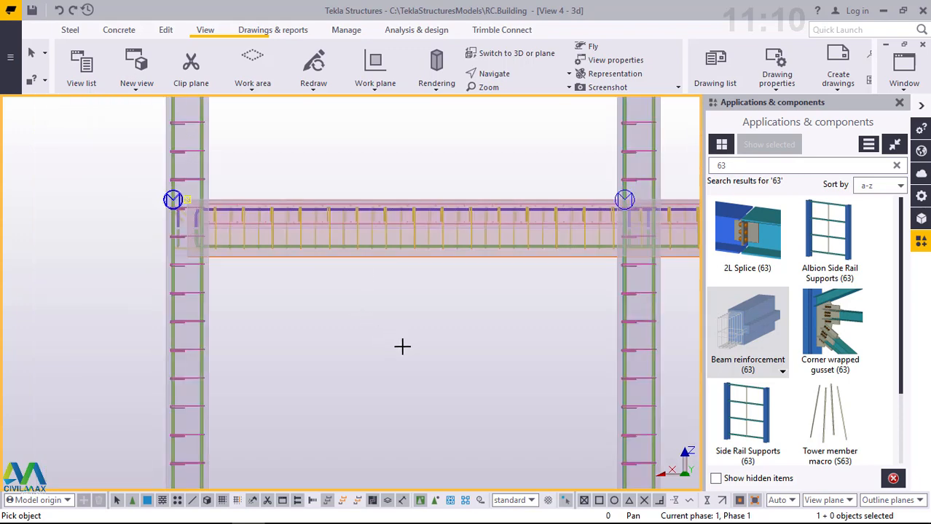
{"action": "scroll", "coordinate": [402, 347], "scroll_direction": "down", "scroll_amount": 6}
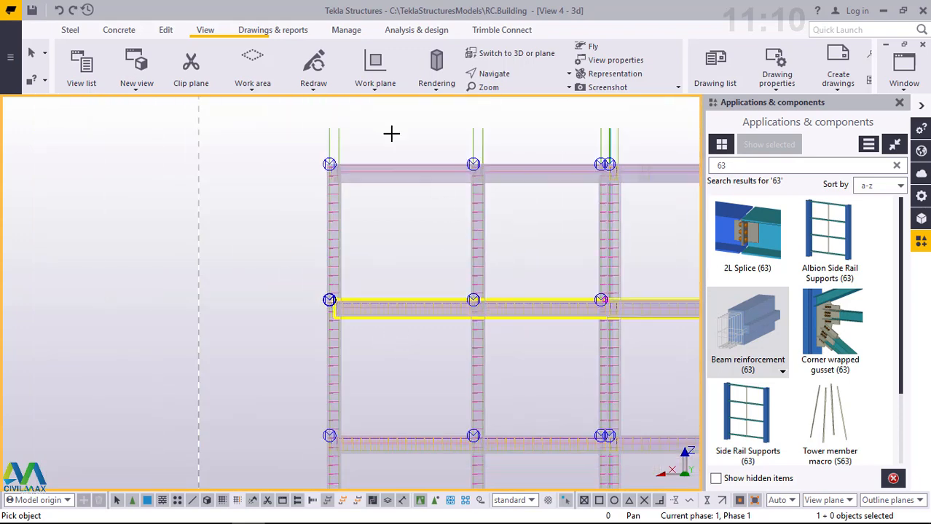
{"action": "scroll", "coordinate": [391, 170], "scroll_direction": "up", "scroll_amount": 8}
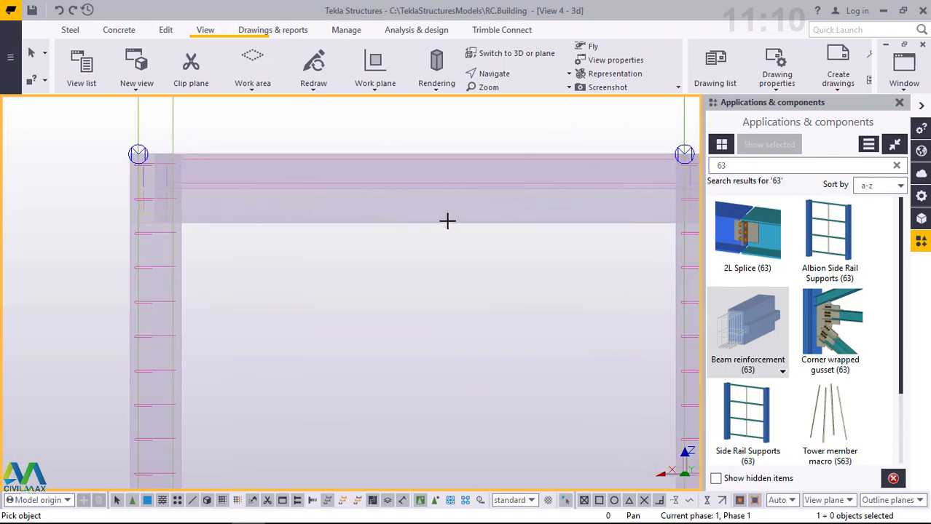
{"action": "left_click_drag", "start_coordinate": [540, 254], "coordinate": [380, 198]}
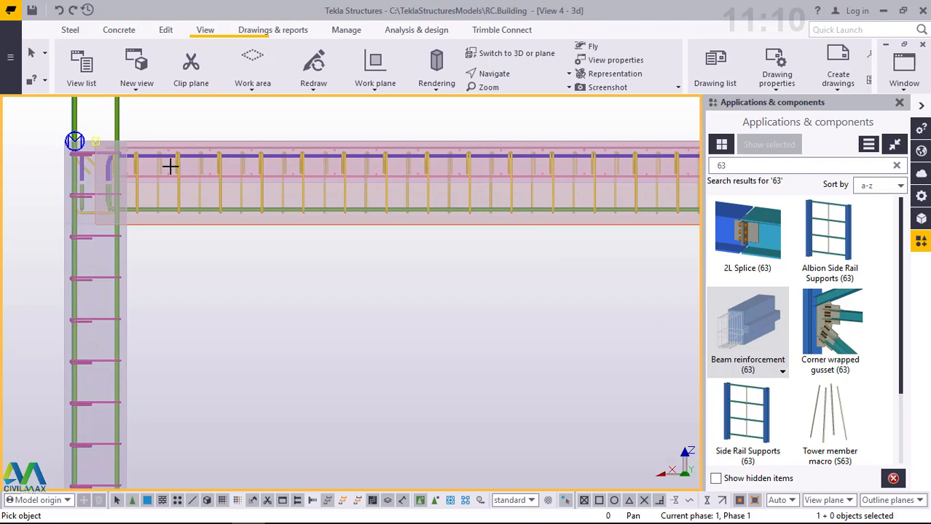
- Apply Beam reinforcement (63) to the top-floor beam between gridlines N and L
{"action": "scroll", "coordinate": [161, 171], "scroll_direction": "down", "scroll_amount": 2}
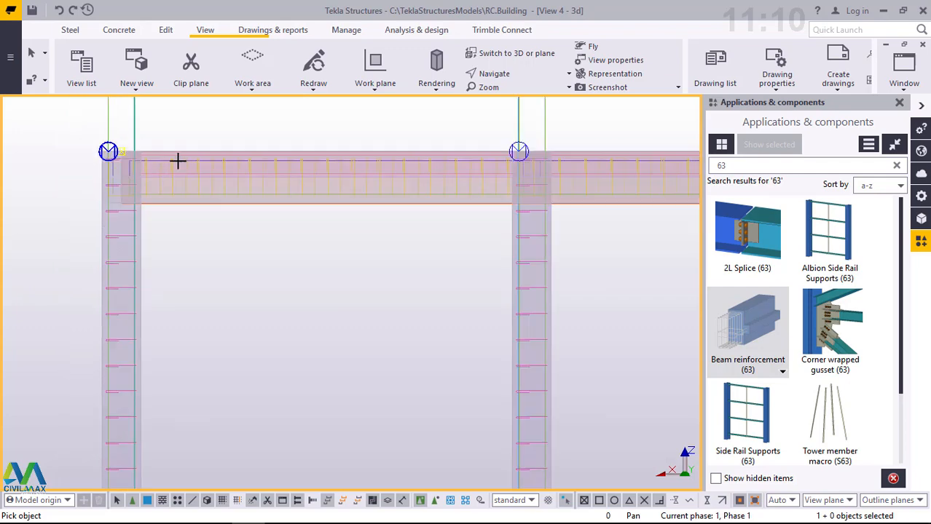
{"action": "scroll", "coordinate": [178, 157], "scroll_direction": "down", "scroll_amount": 3}
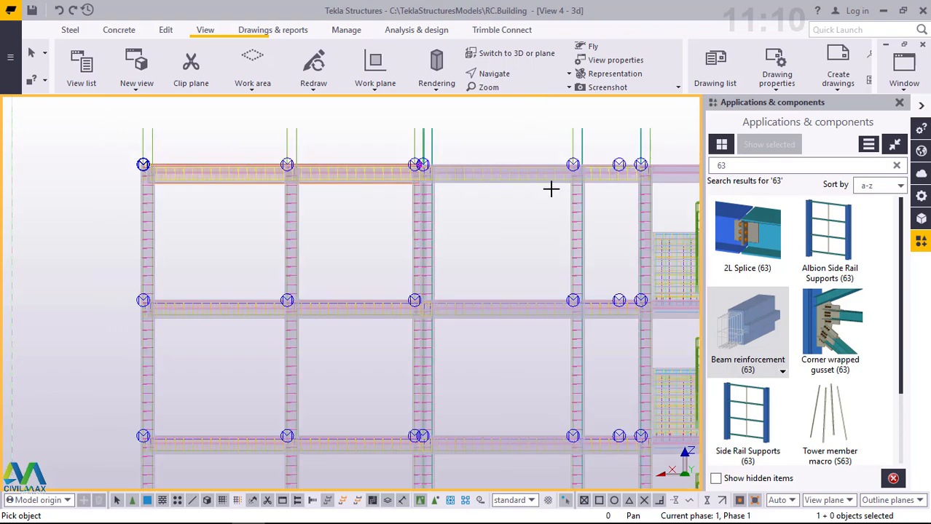
{"action": "scroll", "coordinate": [594, 191], "scroll_direction": "down", "scroll_amount": 1}
{"action": "scroll", "coordinate": [594, 191], "scroll_direction": "up", "scroll_amount": 3}
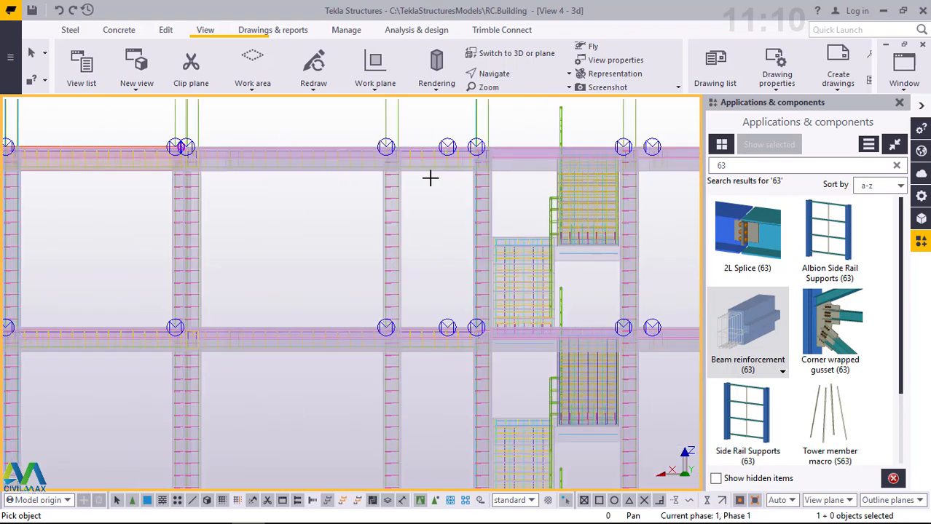
{"action": "scroll", "coordinate": [204, 168], "scroll_direction": "up", "scroll_amount": 2}
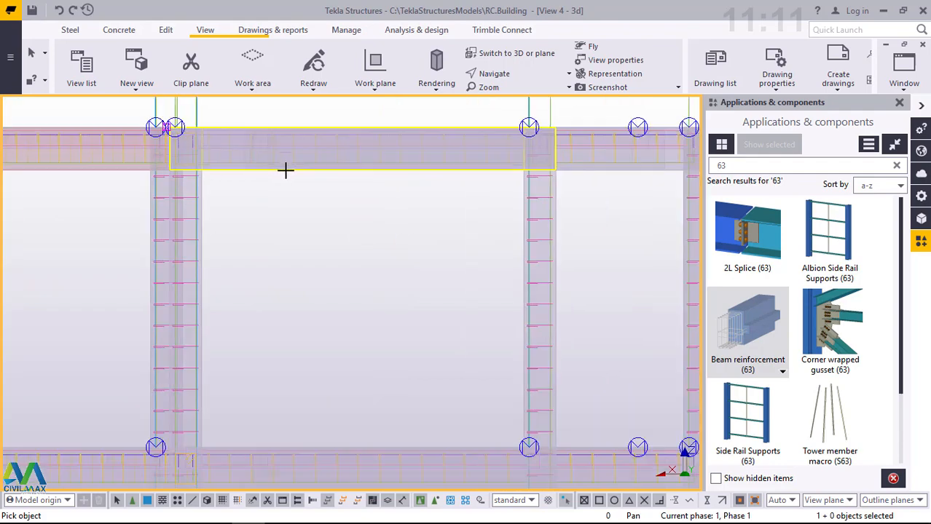
{"action": "scroll", "coordinate": [285, 168], "scroll_direction": "up", "scroll_amount": 1}
{"action": "scroll", "coordinate": [508, 170], "scroll_direction": "up", "scroll_amount": 2}
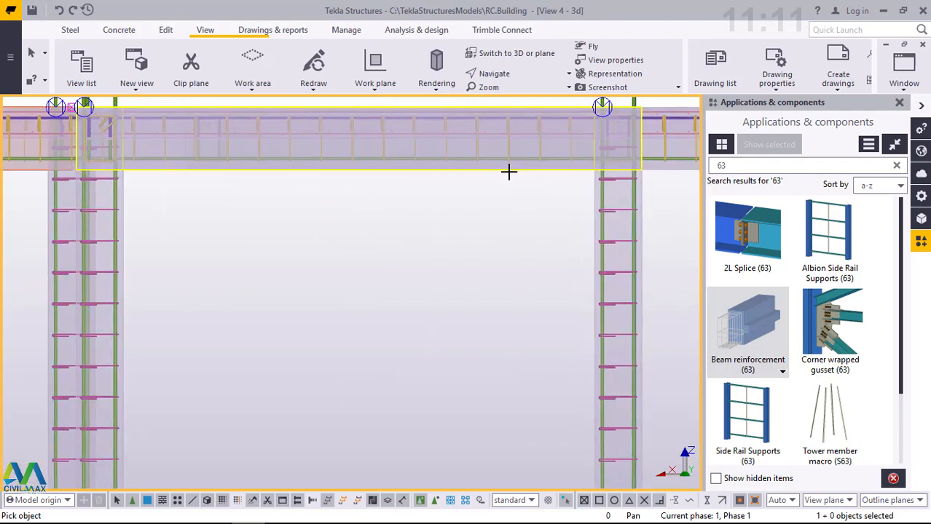
{"action": "left_click_drag", "start_coordinate": [534, 197], "coordinate": [453, 166]}
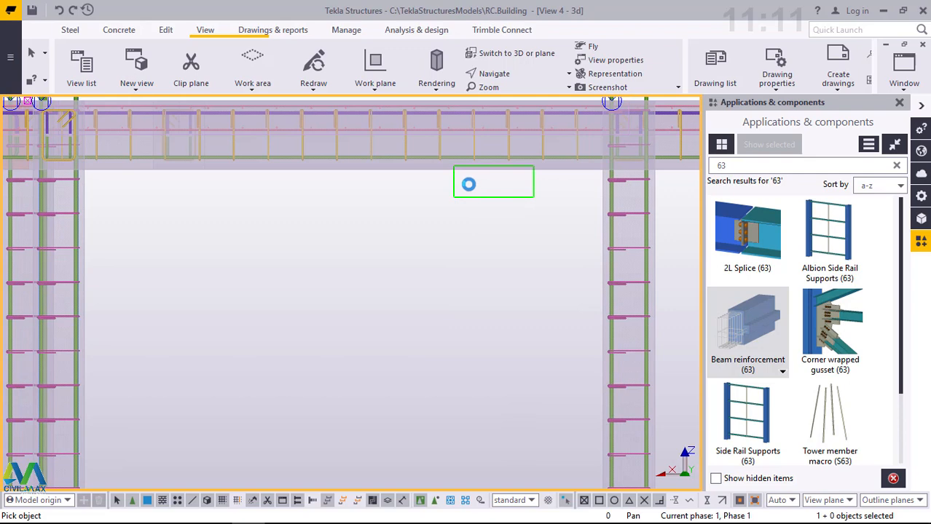
- Apply Beam reinforcement (63) to the third-floor beam between gridlines N and L, two floors below the top
{"action": "scroll", "coordinate": [381, 146], "scroll_direction": "down", "scroll_amount": 1}
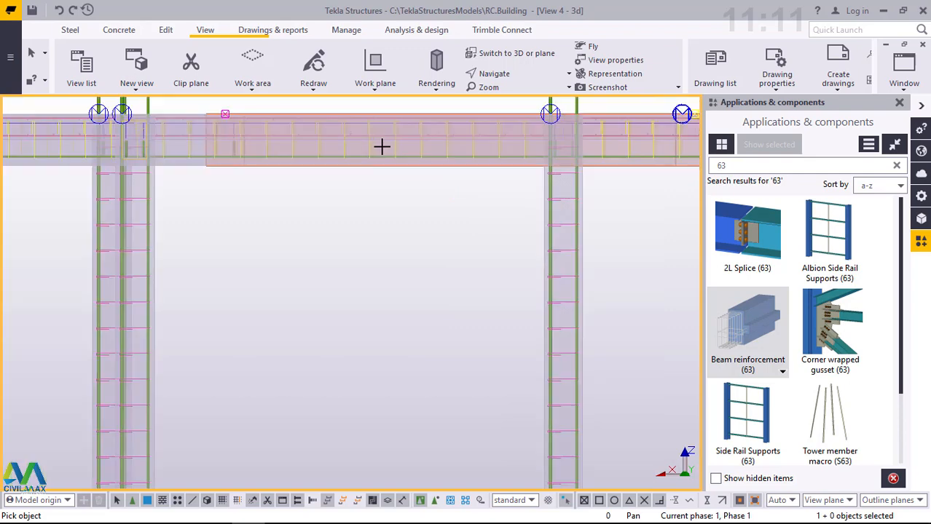
{"action": "scroll", "coordinate": [394, 144], "scroll_direction": "down", "scroll_amount": 2}
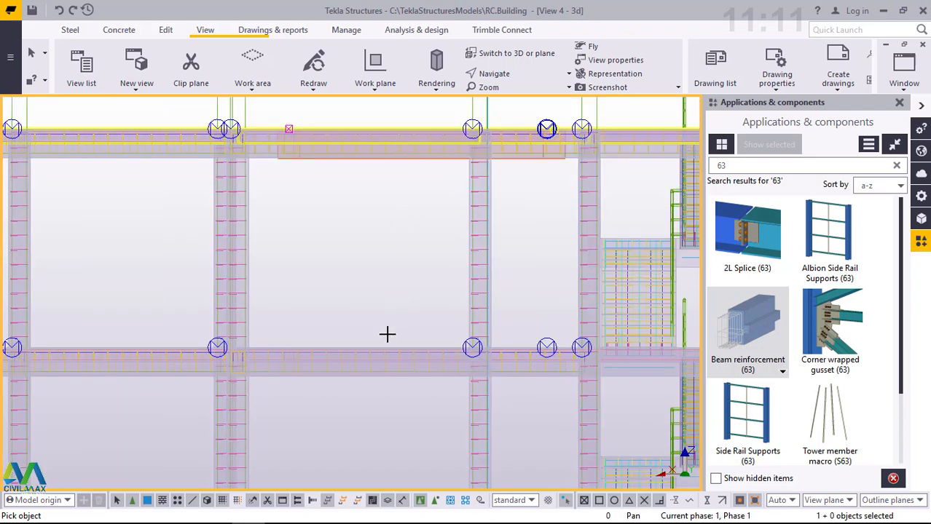
{"action": "scroll", "coordinate": [390, 339], "scroll_direction": "down", "scroll_amount": 2}
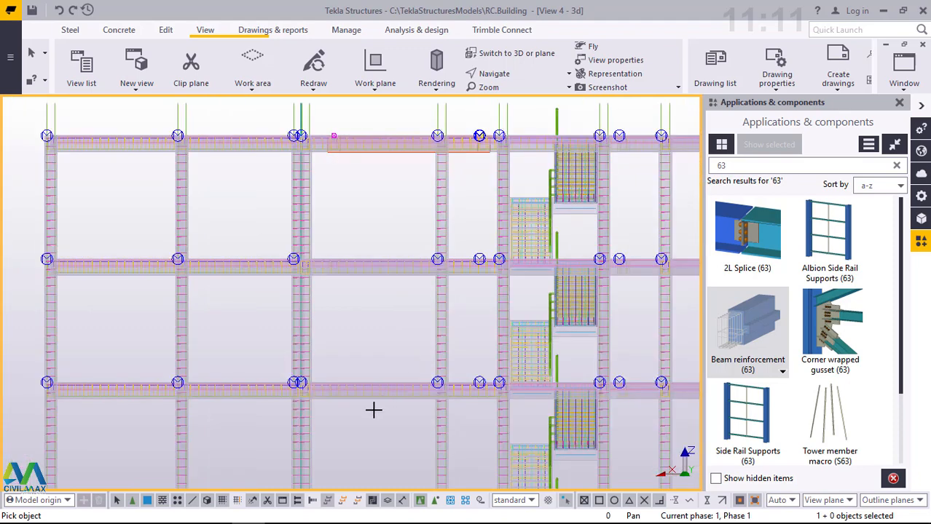
{"action": "scroll", "coordinate": [373, 410], "scroll_direction": "up", "scroll_amount": 5}
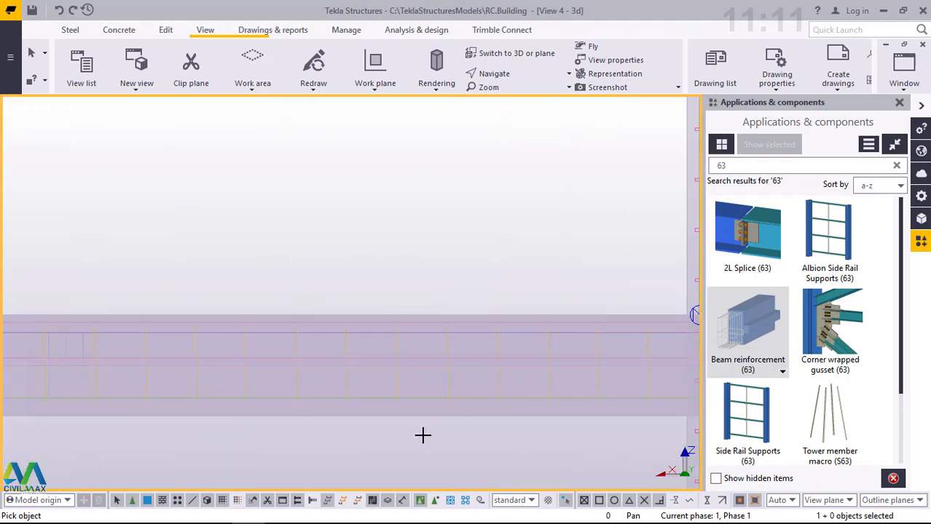
{"action": "left_click_drag", "start_coordinate": [455, 433], "coordinate": [401, 413]}
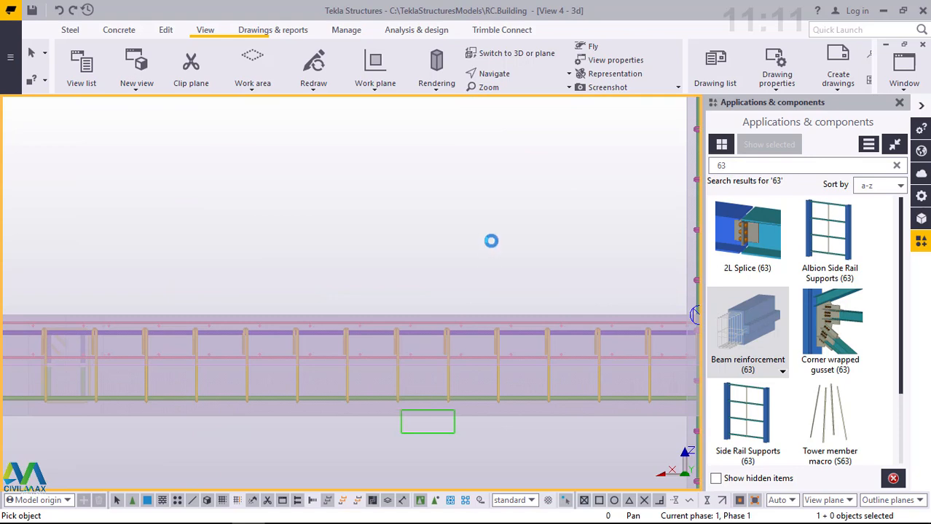
- Add Beam reinforcement (63) to the floor beam that continues past gridline K through the staircase bay
{"action": "scroll", "coordinate": [335, 200], "scroll_direction": "down", "scroll_amount": 1}
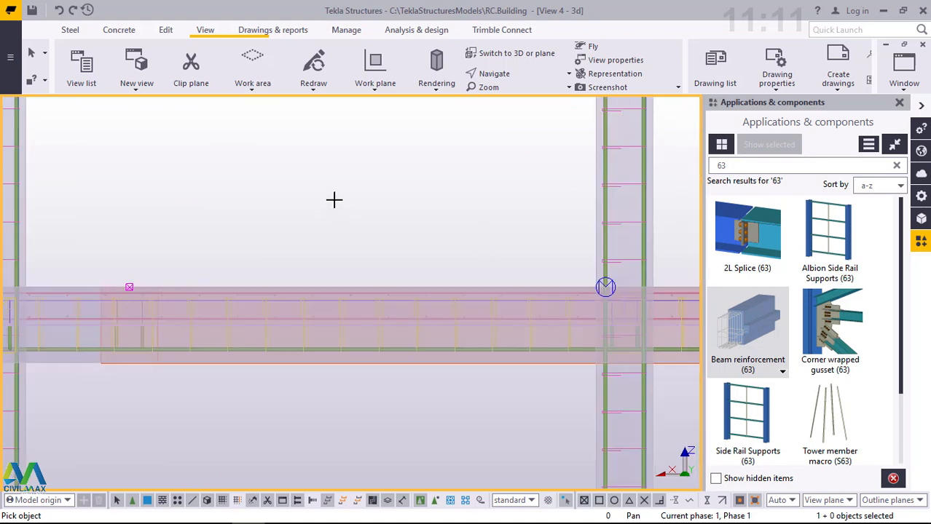
{"action": "scroll", "coordinate": [334, 199], "scroll_direction": "down", "scroll_amount": 4}
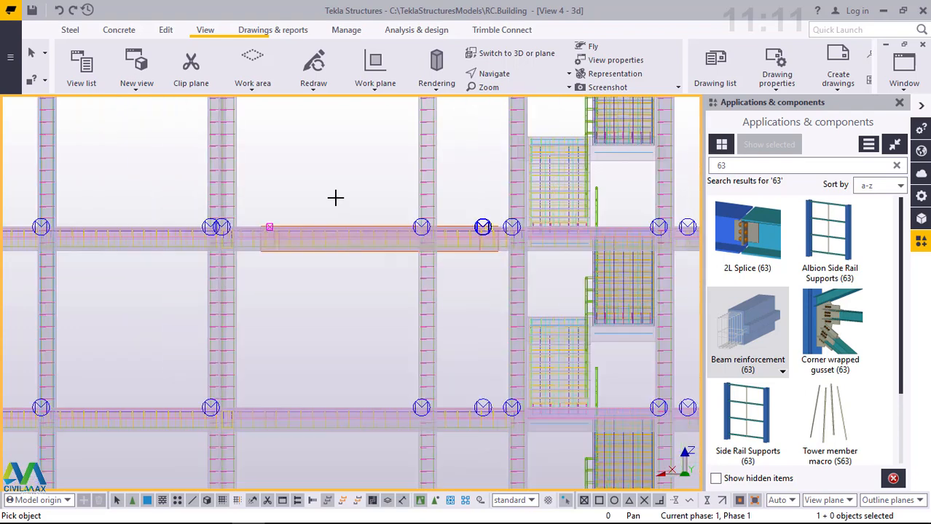
{"action": "scroll", "coordinate": [317, 262], "scroll_direction": "down", "scroll_amount": 2}
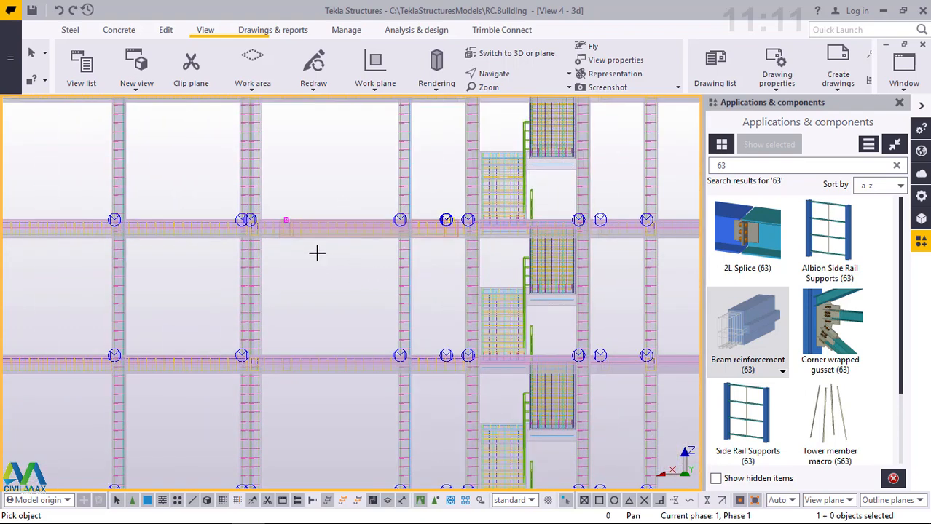
{"action": "scroll", "coordinate": [318, 252], "scroll_direction": "down", "scroll_amount": 1}
{"action": "scroll", "coordinate": [319, 250], "scroll_direction": "down", "scroll_amount": 1}
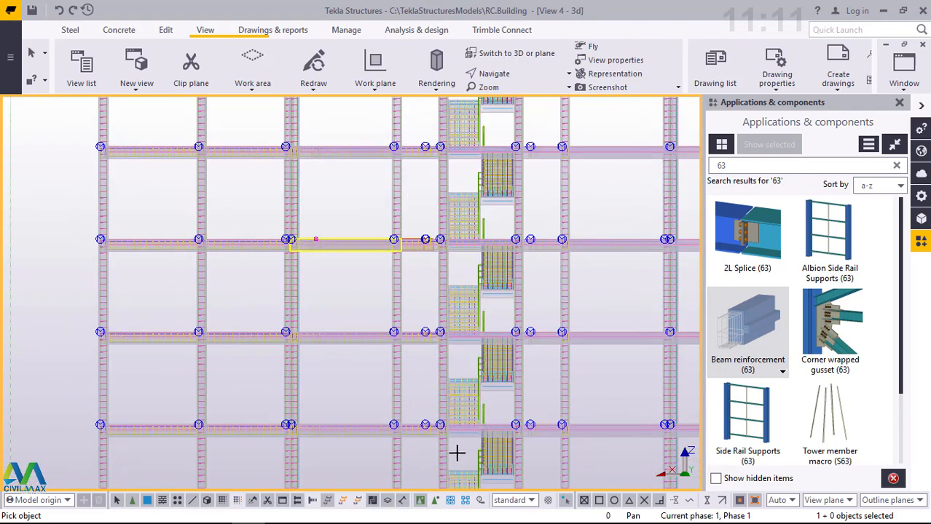
{"action": "scroll", "coordinate": [413, 274], "scroll_direction": "down", "scroll_amount": 1}
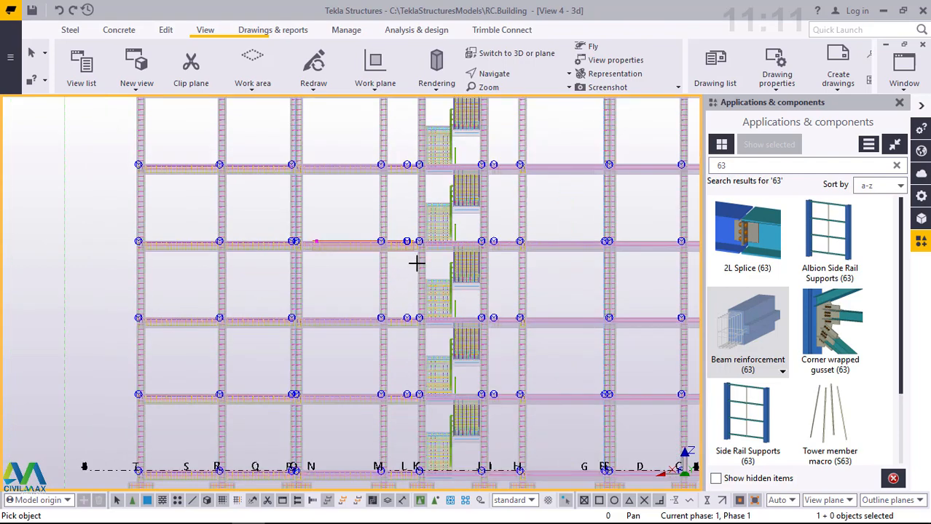
{"action": "scroll", "coordinate": [432, 306], "scroll_direction": "down", "scroll_amount": 2}
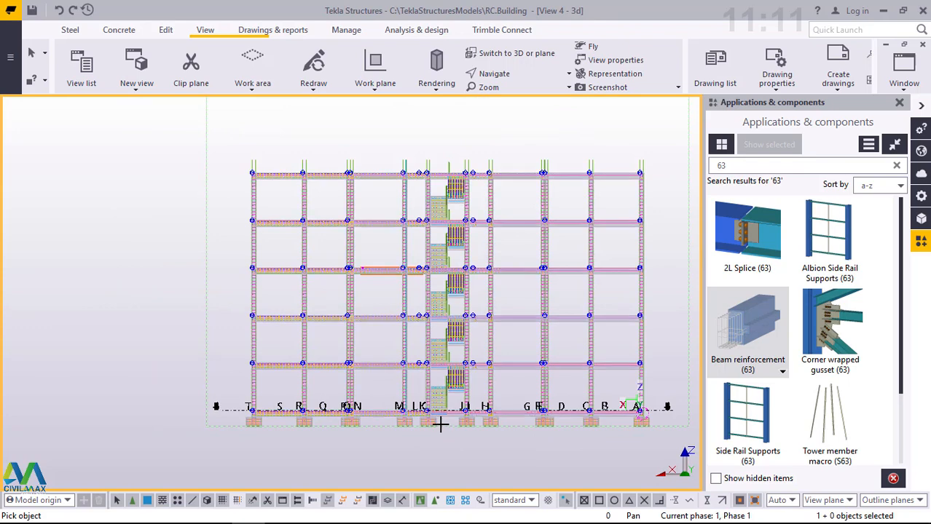
{"action": "scroll", "coordinate": [452, 419], "scroll_direction": "up", "scroll_amount": 8}
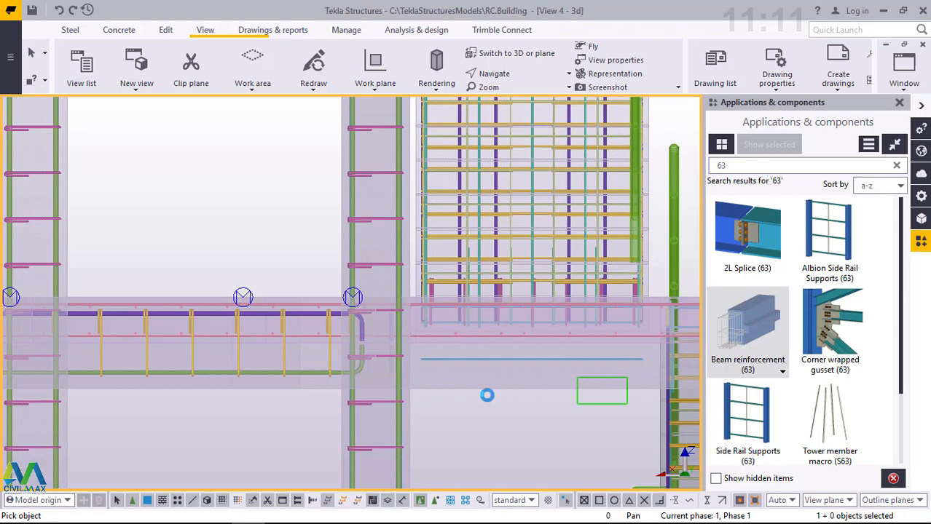
- Apply Beam reinforcement (63) to the staircase landing beam two storeys below the topmost landing
{"action": "scroll", "coordinate": [420, 419], "scroll_direction": "down", "scroll_amount": 2}
{"action": "scroll", "coordinate": [439, 418], "scroll_direction": "down", "scroll_amount": 4}
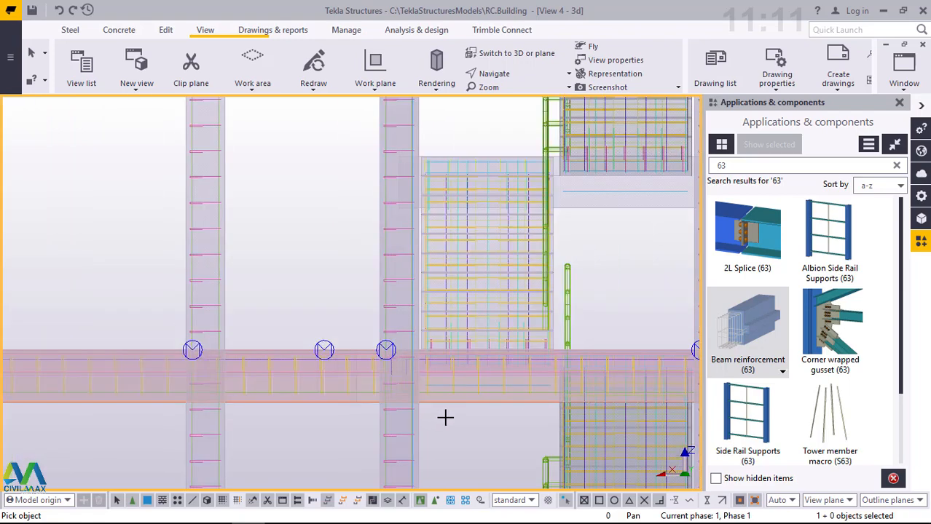
{"action": "scroll", "coordinate": [578, 266], "scroll_direction": "up", "scroll_amount": 5}
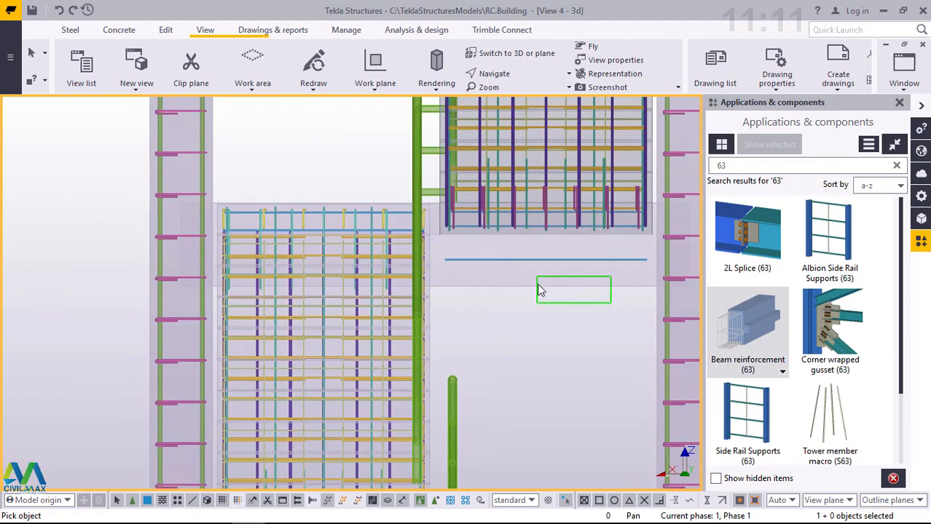
{"action": "left_click", "coordinate": [539, 287]}
{"action": "scroll", "coordinate": [485, 378], "scroll_direction": "down", "scroll_amount": 1}
{"action": "scroll", "coordinate": [484, 378], "scroll_direction": "down", "scroll_amount": 2}
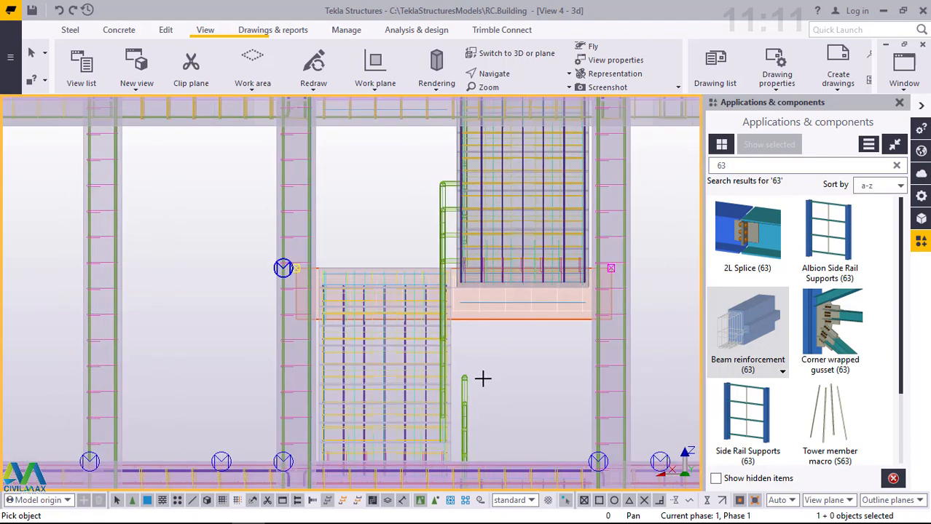
- Reinforce the staircase landing beam one storey higher with Beam reinforcement (63)
{"action": "scroll", "coordinate": [502, 262], "scroll_direction": "down", "scroll_amount": 1}
{"action": "scroll", "coordinate": [386, 195], "scroll_direction": "up", "scroll_amount": 4}
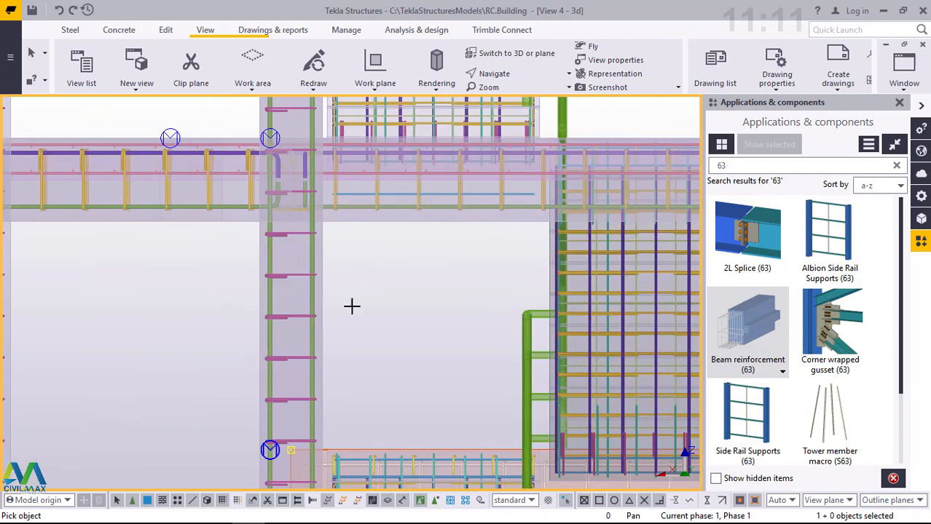
{"action": "scroll", "coordinate": [355, 306], "scroll_direction": "down", "scroll_amount": 5}
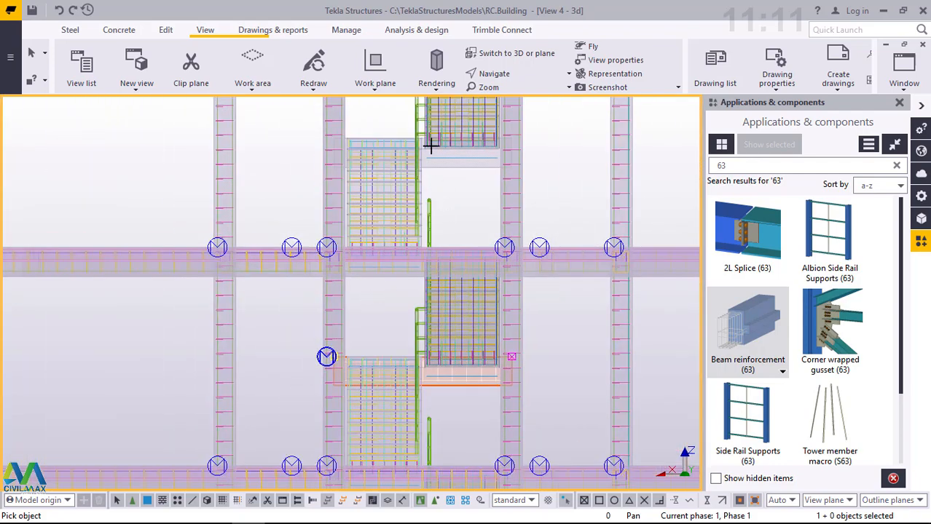
{"action": "scroll", "coordinate": [432, 145], "scroll_direction": "up", "scroll_amount": 5}
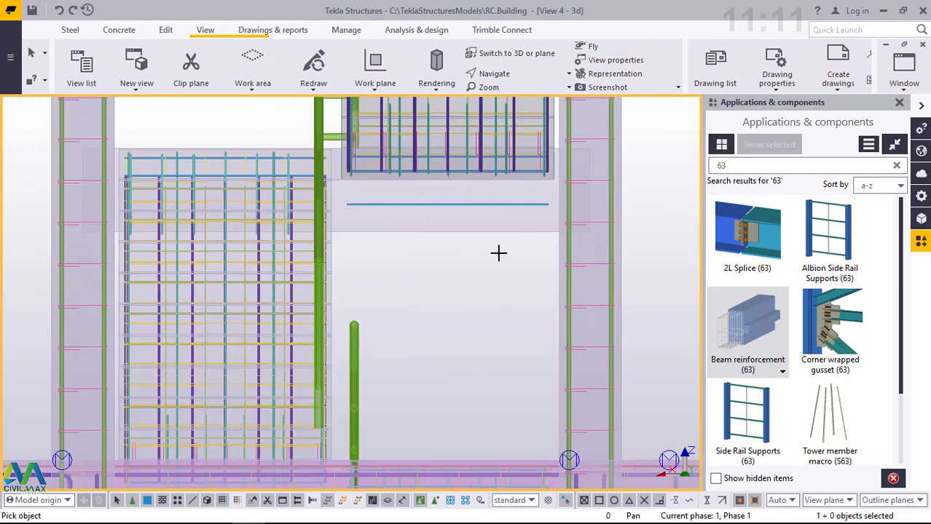
{"action": "left_click", "coordinate": [428, 214]}
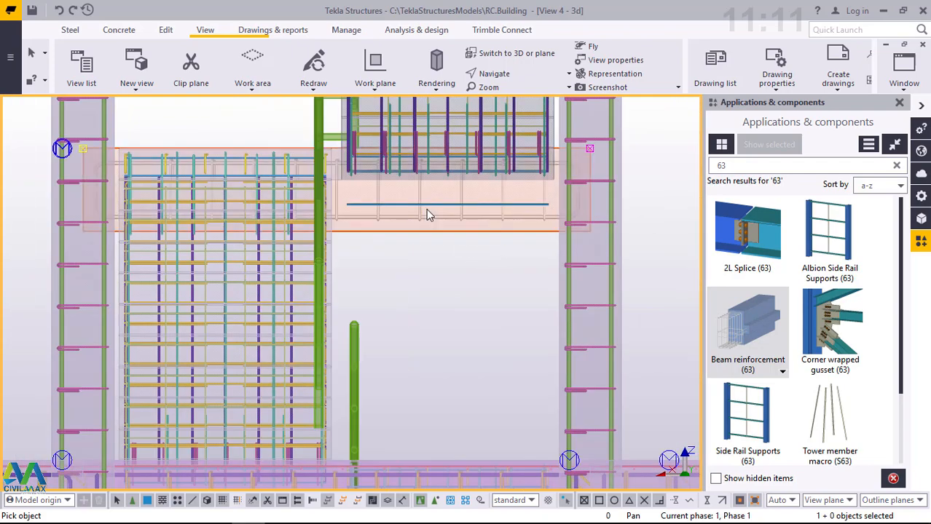
- Add Beam reinforcement (63) to the topmost staircase landing beam, directly below the top floor
{"action": "scroll", "coordinate": [442, 327], "scroll_direction": "down", "scroll_amount": 5}
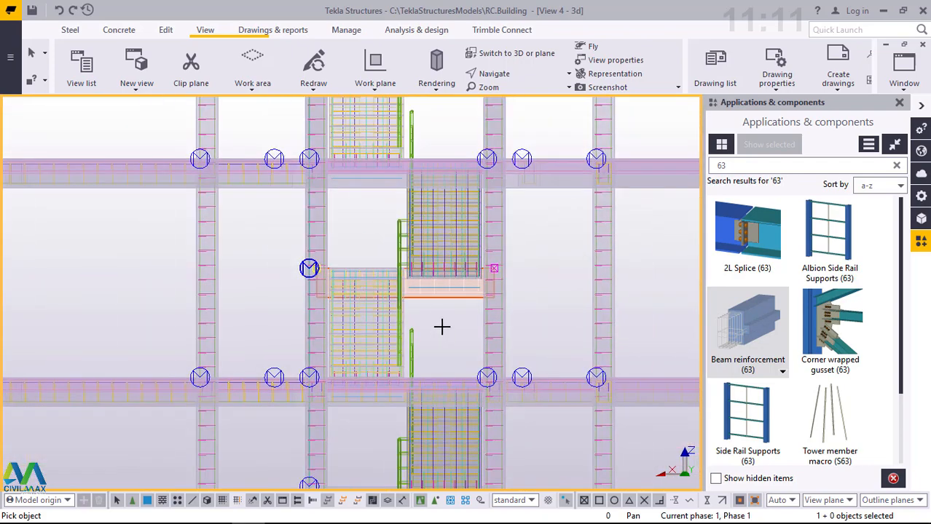
{"action": "scroll", "coordinate": [447, 306], "scroll_direction": "down", "scroll_amount": 1}
{"action": "scroll", "coordinate": [432, 127], "scroll_direction": "down", "scroll_amount": 1}
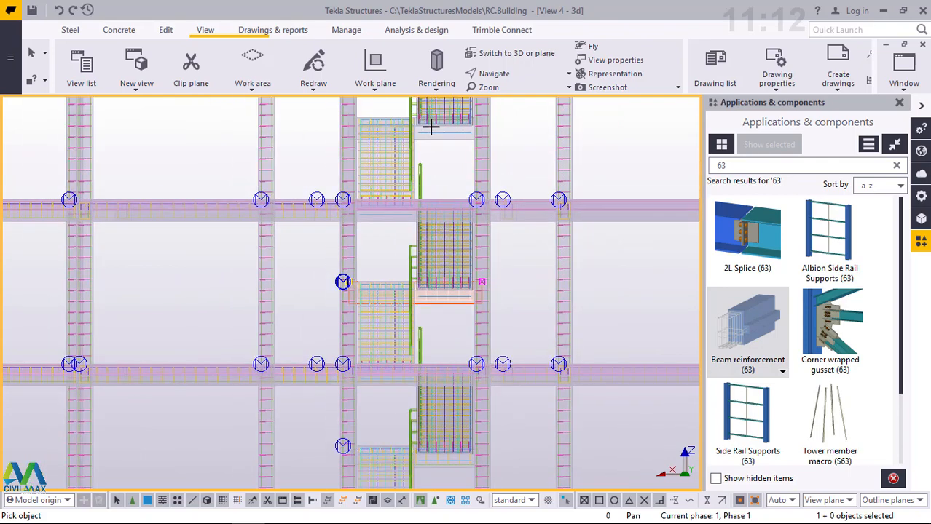
{"action": "scroll", "coordinate": [432, 126], "scroll_direction": "up", "scroll_amount": 5}
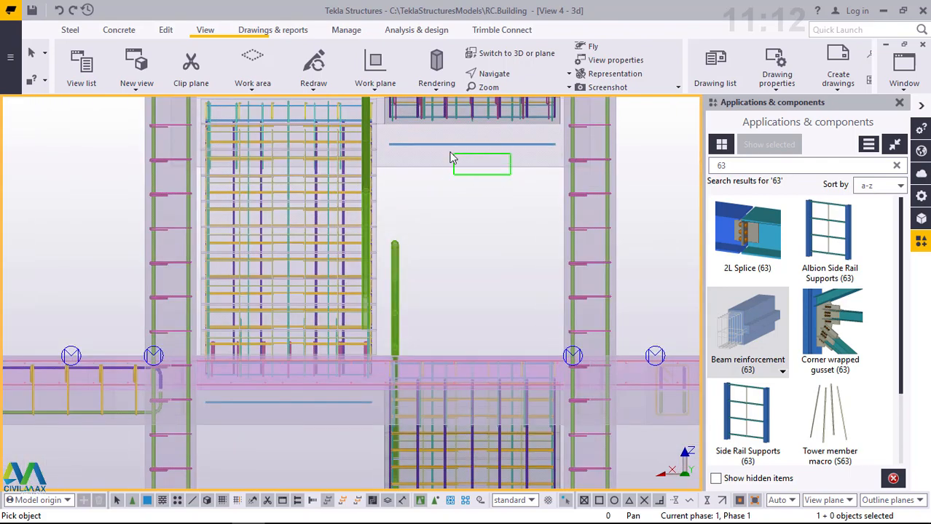
{"action": "left_click_drag", "start_coordinate": [452, 156], "coordinate": [440, 152]}
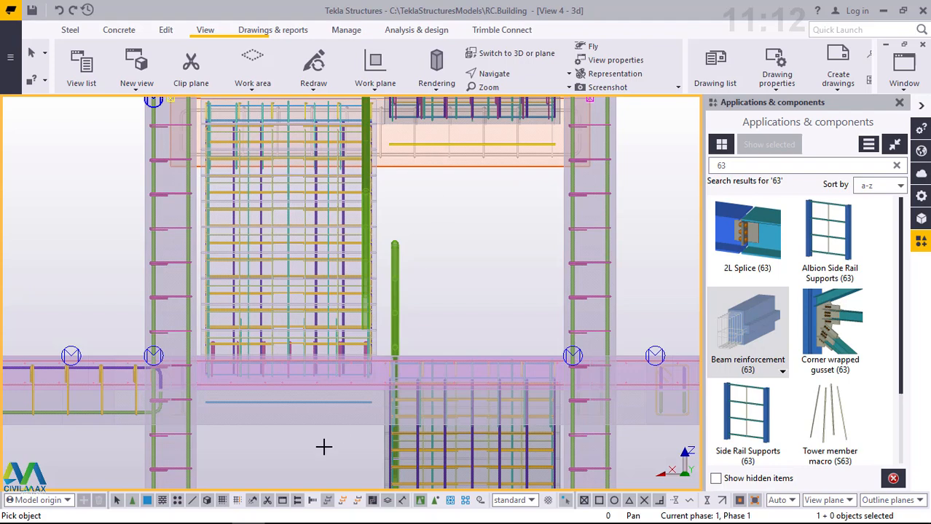
- Reinforce the floor beam across the staircase bay and the adjoining beam past the column, one floor below the top, with Beam reinforcement (63)
{"action": "left_click_drag", "start_coordinate": [343, 434], "coordinate": [286, 424]}
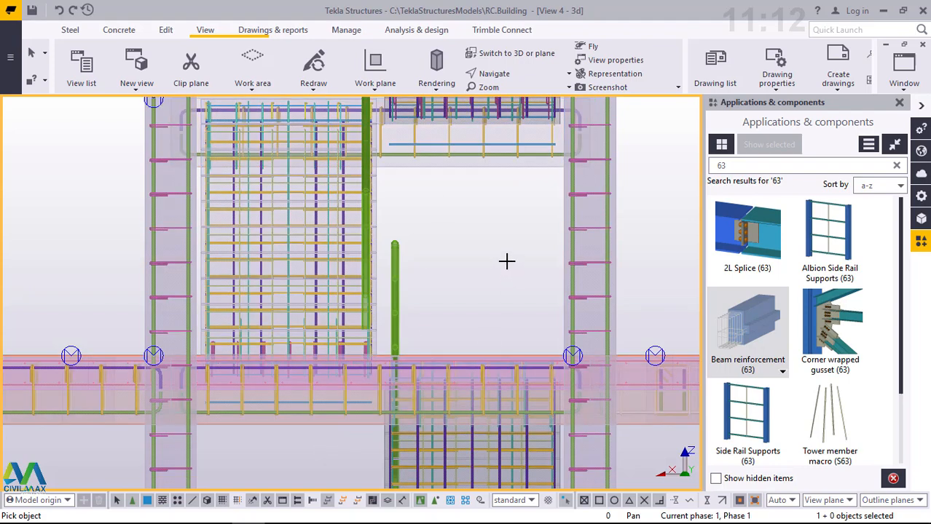
{"action": "scroll", "coordinate": [448, 322], "scroll_direction": "down", "scroll_amount": 1}
{"action": "scroll", "coordinate": [567, 411], "scroll_direction": "down", "scroll_amount": 2}
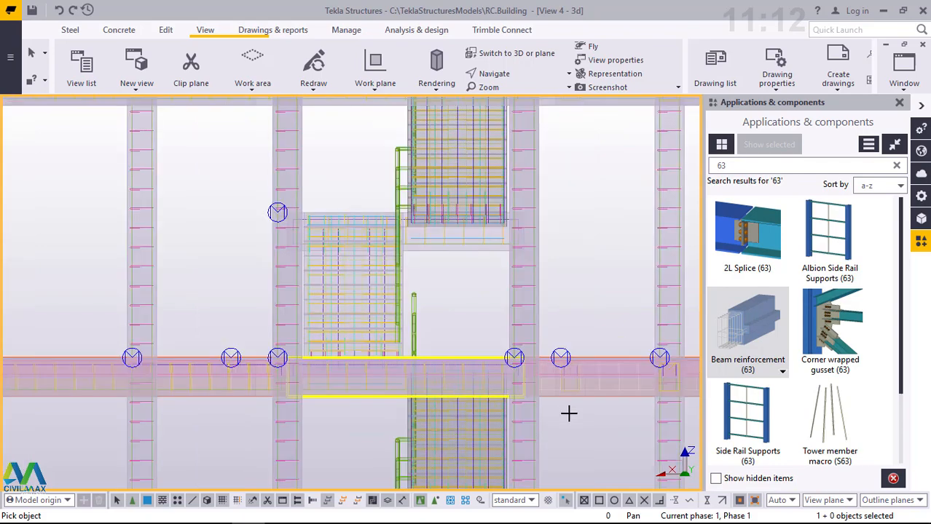
{"action": "scroll", "coordinate": [626, 407], "scroll_direction": "up", "scroll_amount": 1}
{"action": "scroll", "coordinate": [627, 407], "scroll_direction": "up", "scroll_amount": 3}
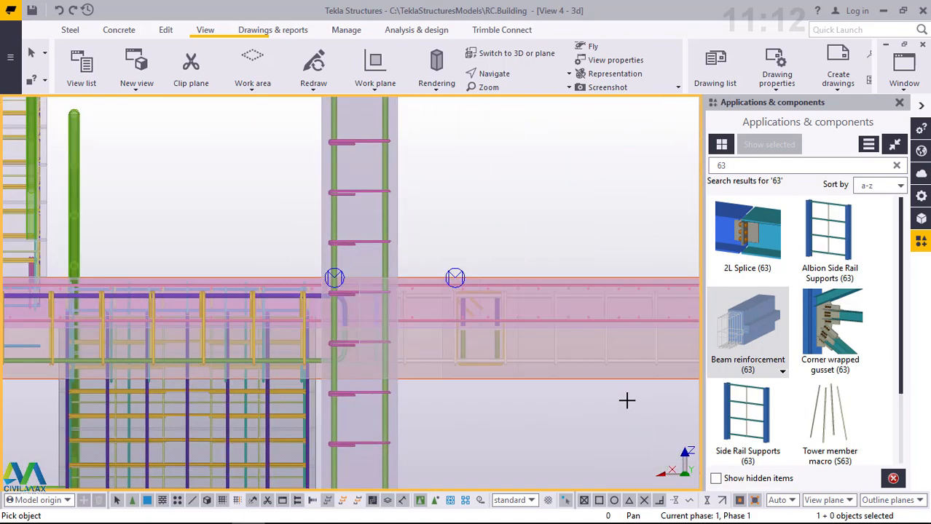
{"action": "left_click_drag", "start_coordinate": [628, 400], "coordinate": [568, 379]}
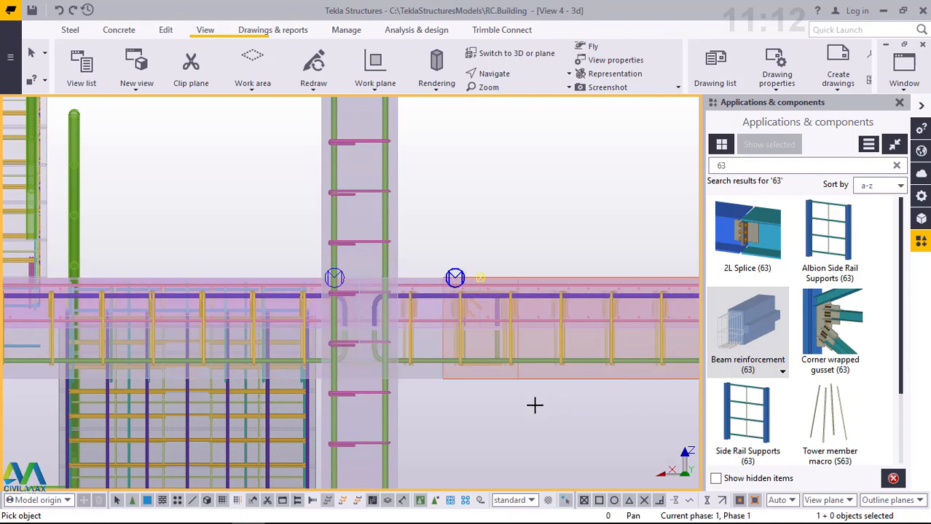
- Pick the topmost staircase landing beam again for Beam reinforcement (63)
{"action": "scroll", "coordinate": [461, 408], "scroll_direction": "down", "scroll_amount": 2}
{"action": "scroll", "coordinate": [463, 409], "scroll_direction": "down", "scroll_amount": 4}
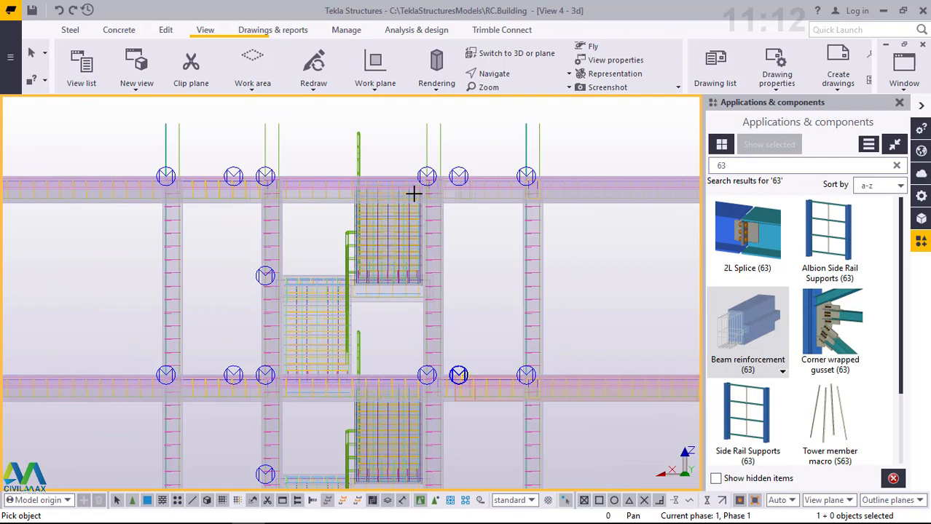
{"action": "scroll", "coordinate": [412, 193], "scroll_direction": "up", "scroll_amount": 1}
{"action": "scroll", "coordinate": [380, 337], "scroll_direction": "up", "scroll_amount": 5}
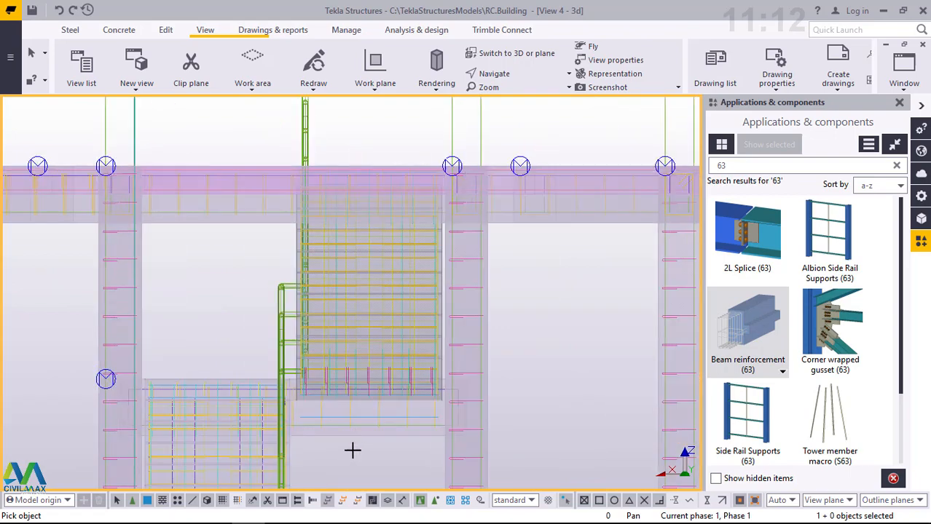
{"action": "scroll", "coordinate": [361, 454], "scroll_direction": "up", "scroll_amount": 2}
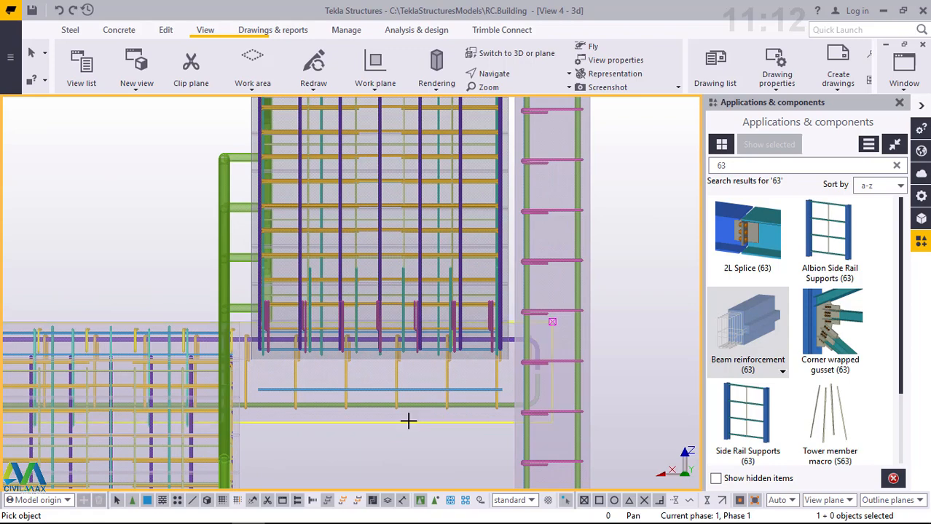
{"action": "scroll", "coordinate": [419, 390], "scroll_direction": "down", "scroll_amount": 2}
{"action": "scroll", "coordinate": [430, 384], "scroll_direction": "down", "scroll_amount": 3}
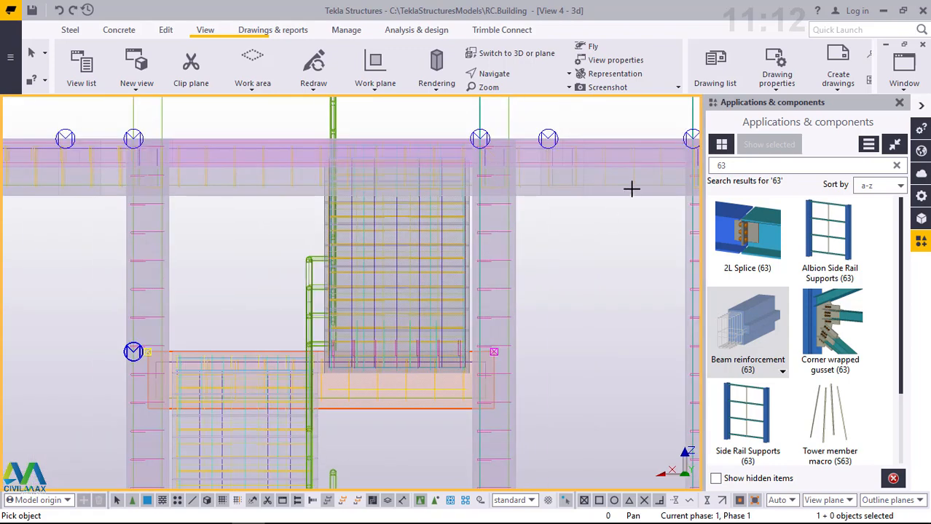
- Apply Beam reinforcement (63) to the top-floor beam that continues past the staircase bay's column
{"action": "scroll", "coordinate": [629, 191], "scroll_direction": "up", "scroll_amount": 4}
{"action": "scroll", "coordinate": [621, 209], "scroll_direction": "up", "scroll_amount": 2}
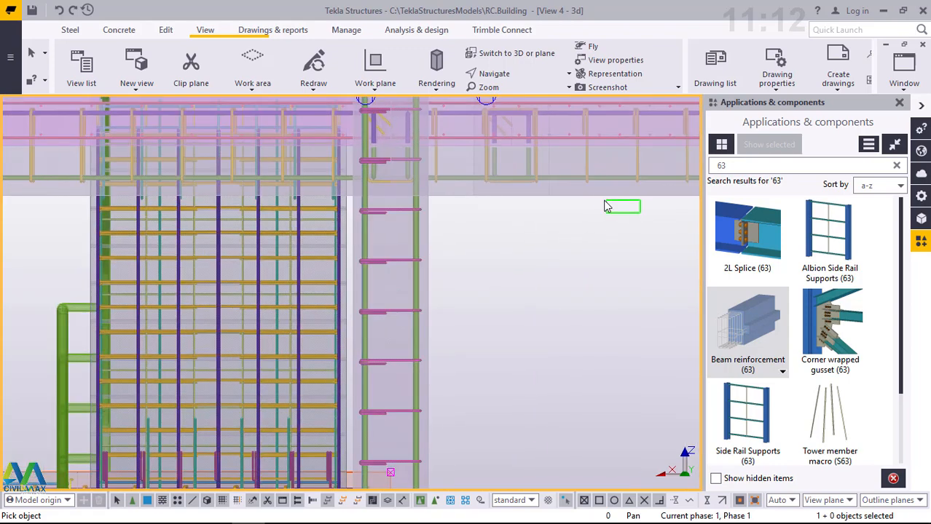
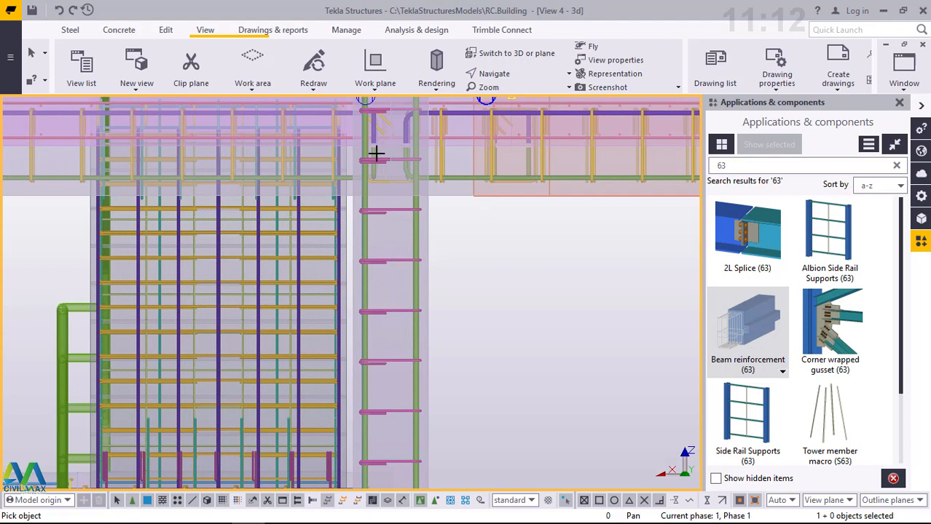
- Apply Beam reinforcement (63) to the floor beam between grids I and G, one floor below the top
{"action": "scroll", "coordinate": [382, 145], "scroll_direction": "down", "scroll_amount": 5}
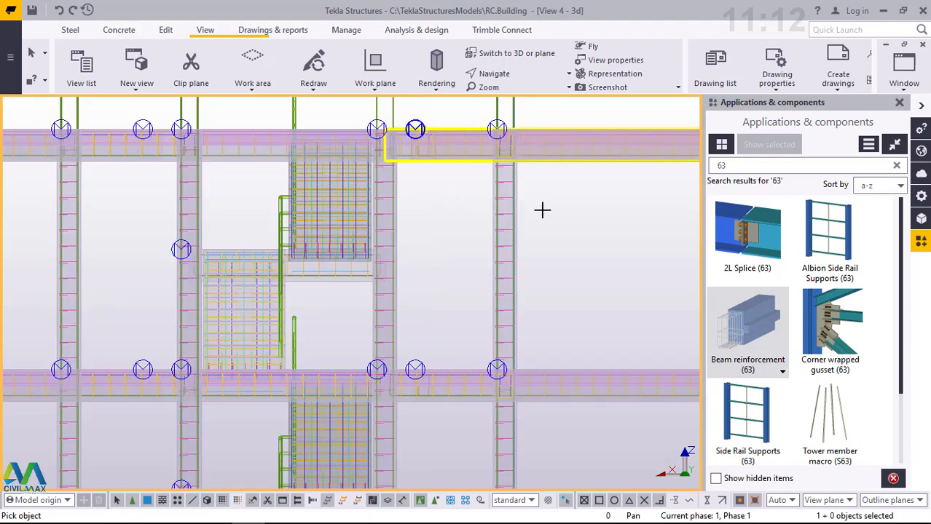
{"action": "scroll", "coordinate": [664, 160], "scroll_direction": "down", "scroll_amount": 3}
{"action": "scroll", "coordinate": [664, 160], "scroll_direction": "up", "scroll_amount": 3}
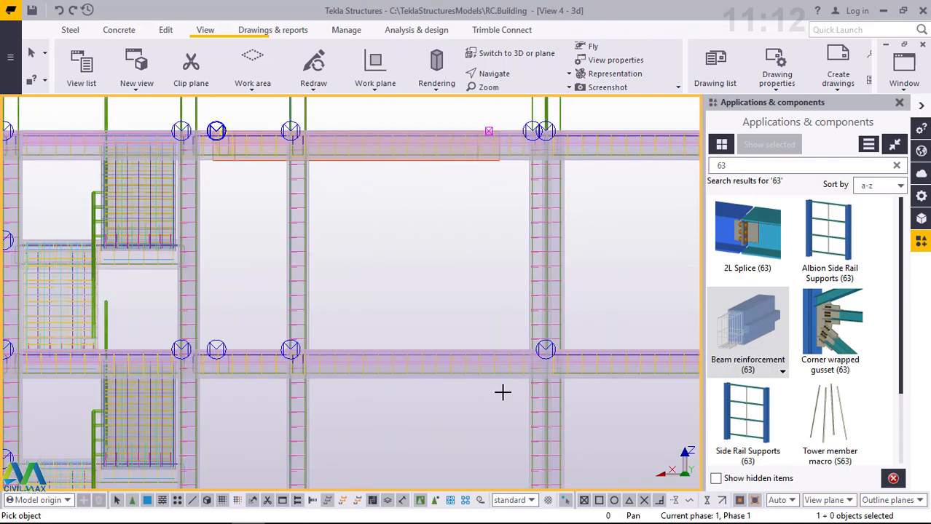
{"action": "scroll", "coordinate": [501, 398], "scroll_direction": "up", "scroll_amount": 2}
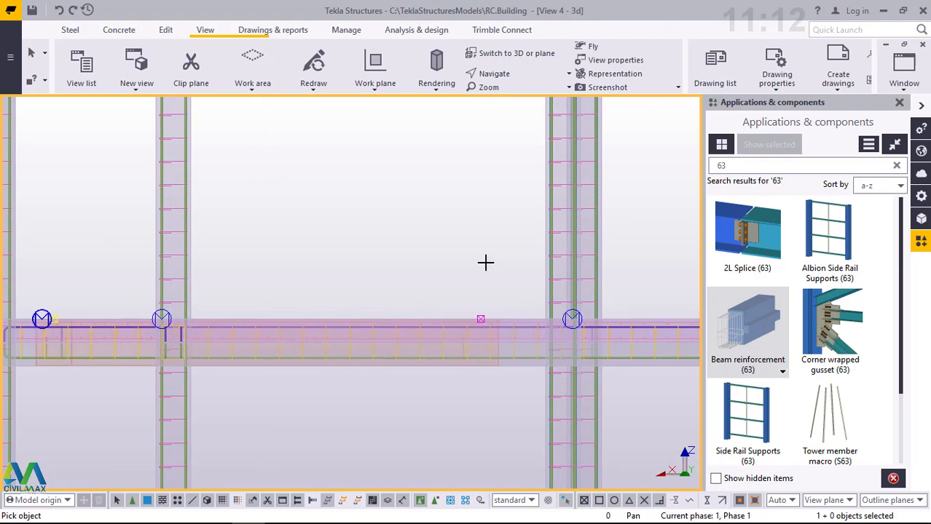
{"action": "scroll", "coordinate": [486, 198], "scroll_direction": "down", "scroll_amount": 3}
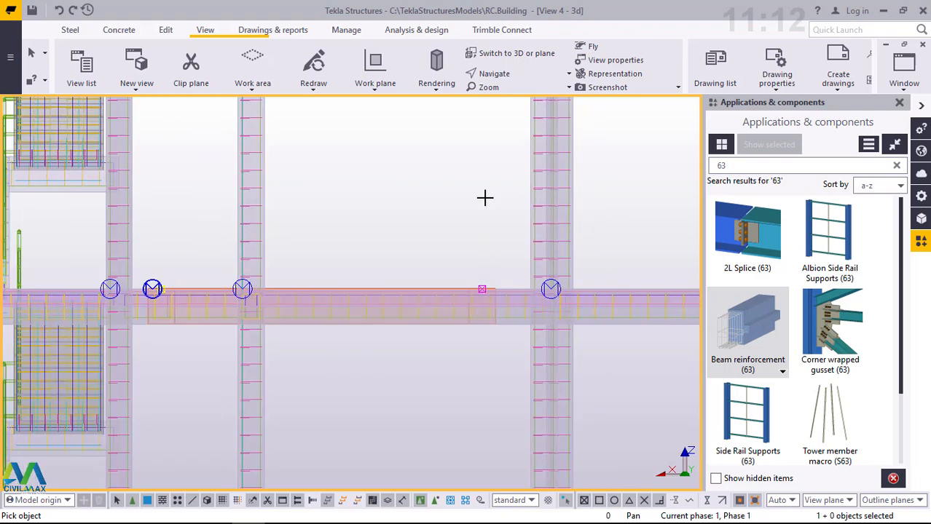
- Add Beam reinforcement (63) to the floor beam between grids I and G, two floors above the ground beams
{"action": "scroll", "coordinate": [487, 198], "scroll_direction": "down", "scroll_amount": 2}
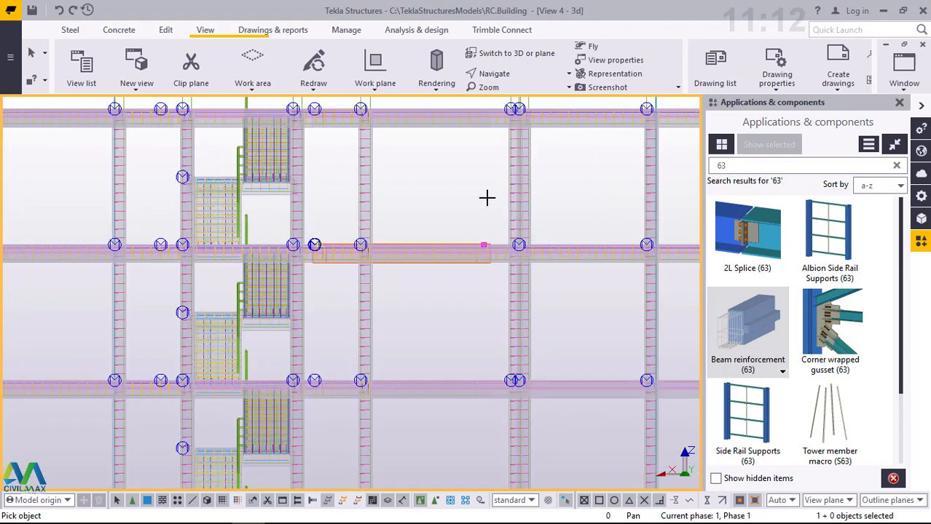
{"action": "scroll", "coordinate": [426, 395], "scroll_direction": "down", "scroll_amount": 2}
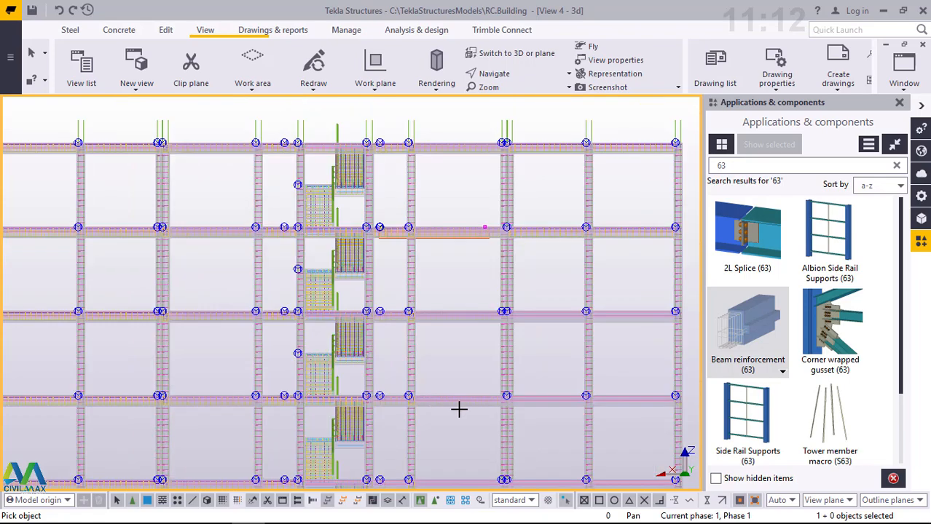
{"action": "scroll", "coordinate": [459, 409], "scroll_direction": "up", "scroll_amount": 4}
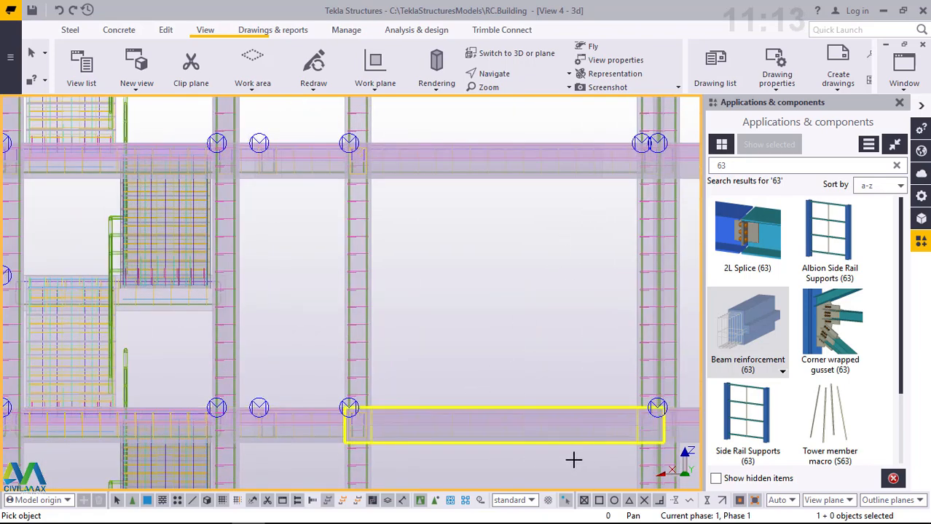
{"action": "left_click_drag", "start_coordinate": [592, 460], "coordinate": [526, 440]}
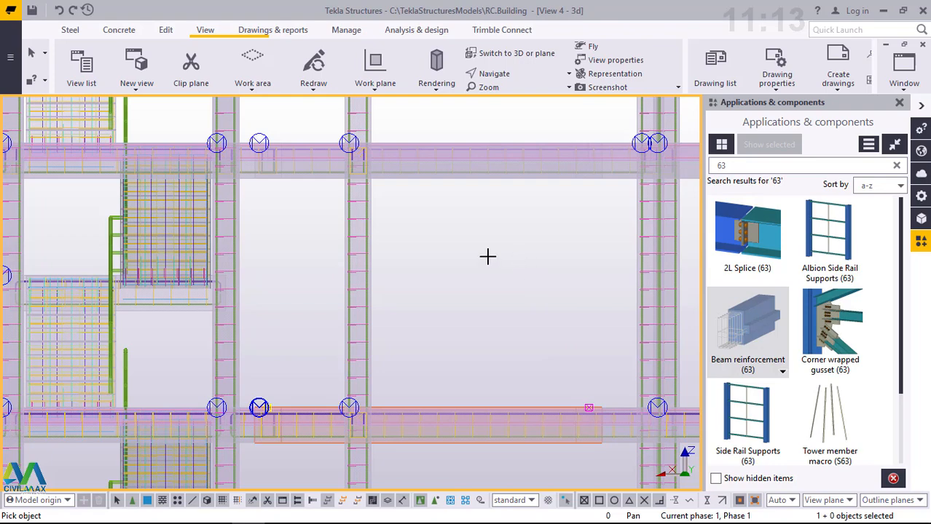
- Reinforce the floor beam between grids I and G on the first floor above the ground beams with Beam reinforcement (63)
{"action": "scroll", "coordinate": [488, 256], "scroll_direction": "down", "scroll_amount": 2}
{"action": "scroll", "coordinate": [487, 256], "scroll_direction": "down", "scroll_amount": 2}
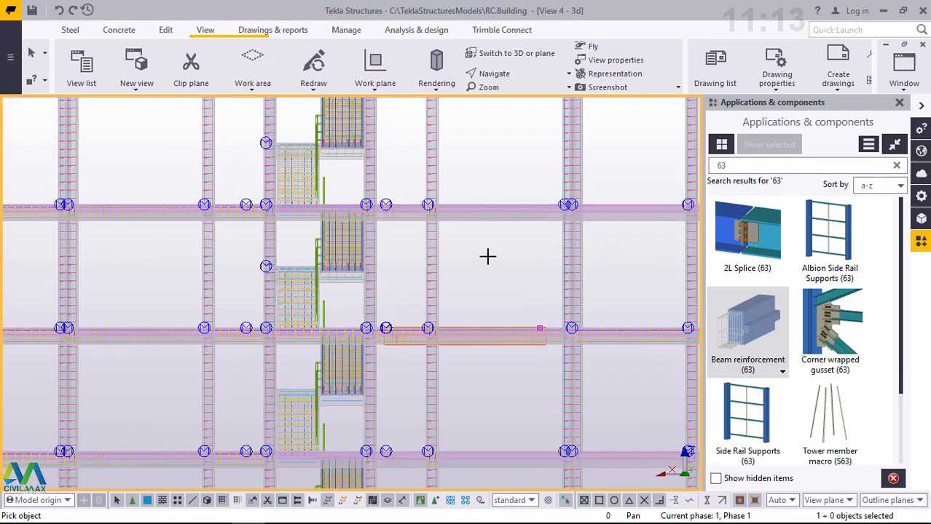
{"action": "scroll", "coordinate": [487, 255], "scroll_direction": "down", "scroll_amount": 2}
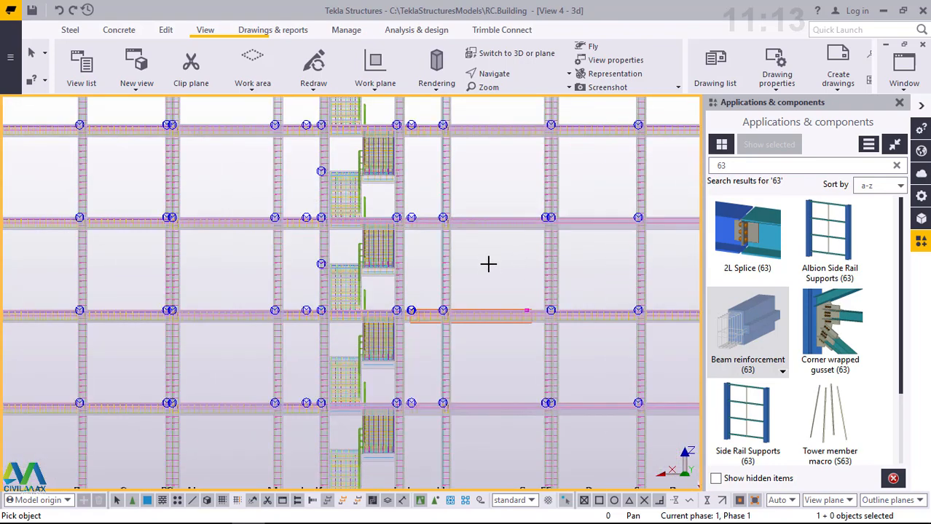
{"action": "scroll", "coordinate": [488, 264], "scroll_direction": "down", "scroll_amount": 2}
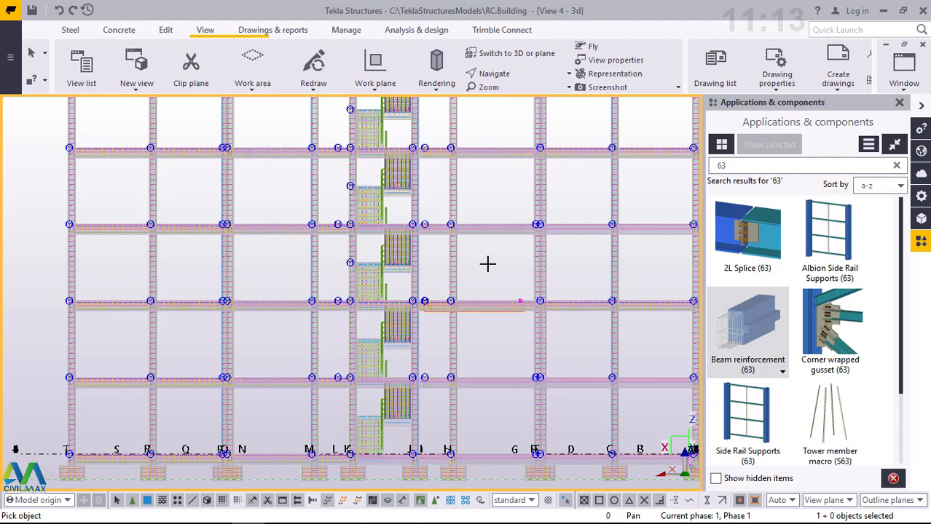
{"action": "scroll", "coordinate": [484, 263], "scroll_direction": "down", "scroll_amount": 2}
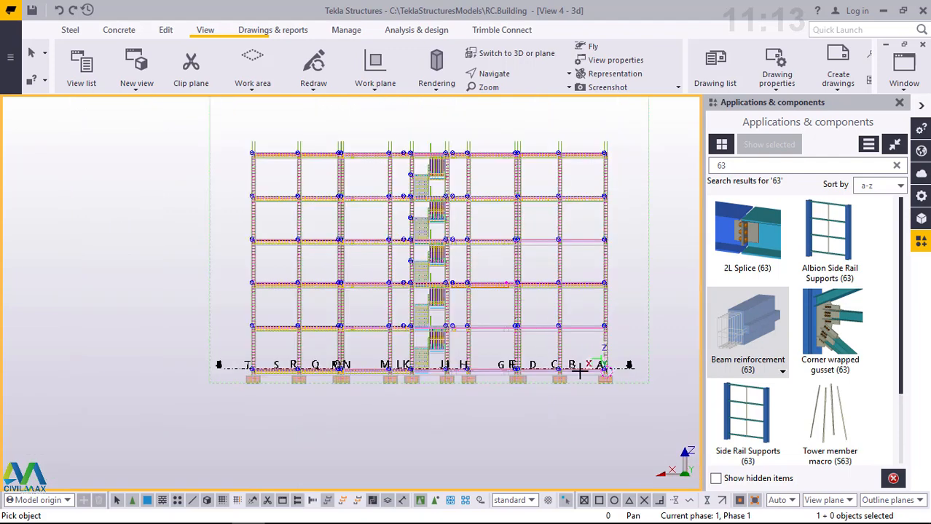
{"action": "scroll", "coordinate": [578, 376], "scroll_direction": "down", "scroll_amount": 2}
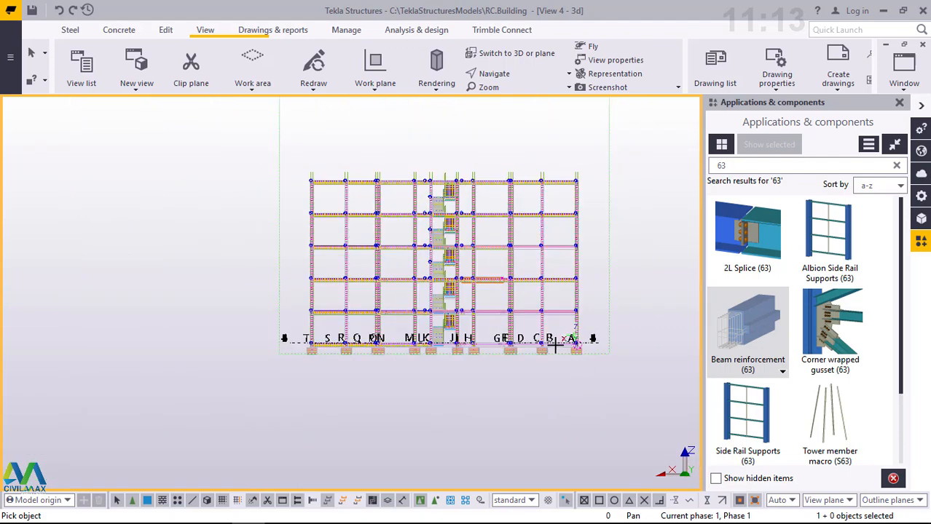
{"action": "scroll", "coordinate": [555, 345], "scroll_direction": "up", "scroll_amount": 4}
{"action": "scroll", "coordinate": [532, 318], "scroll_direction": "up", "scroll_amount": 2}
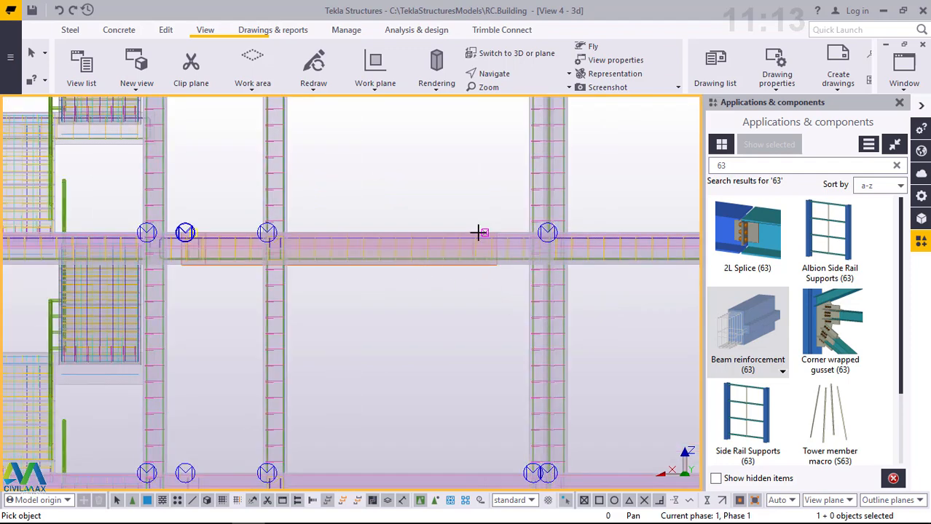
{"action": "scroll", "coordinate": [481, 251], "scroll_direction": "down", "scroll_amount": 1}
{"action": "scroll", "coordinate": [446, 422], "scroll_direction": "down", "scroll_amount": 3}
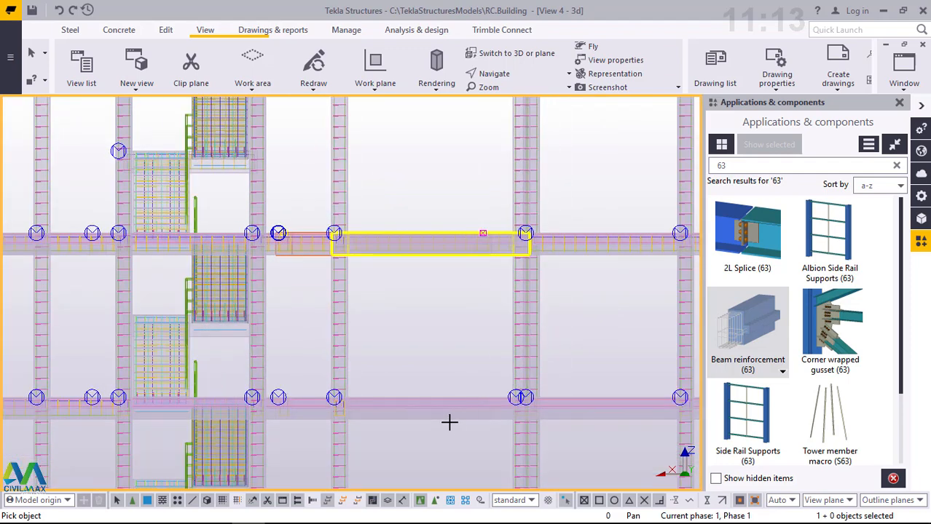
{"action": "scroll", "coordinate": [426, 399], "scroll_direction": "up", "scroll_amount": 5}
{"action": "scroll", "coordinate": [429, 400], "scroll_direction": "up", "scroll_amount": 2}
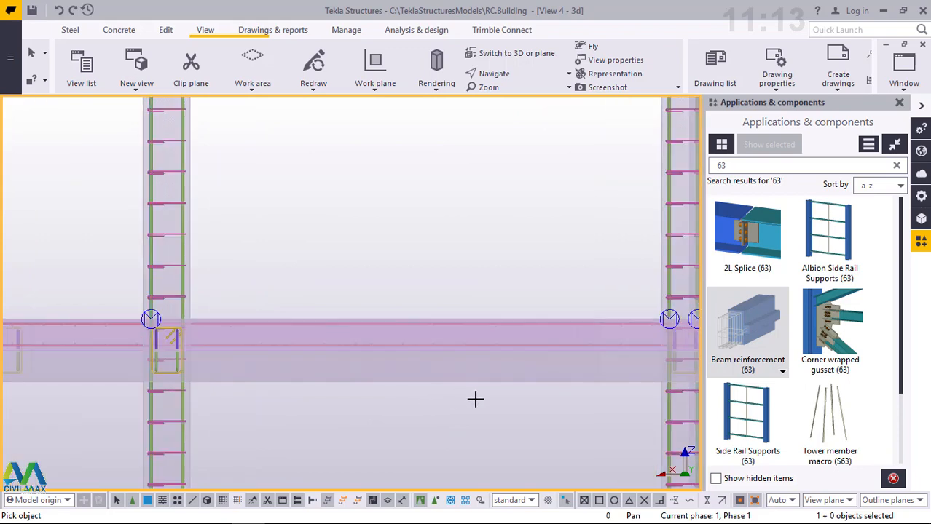
{"action": "left_click_drag", "start_coordinate": [557, 388], "coordinate": [495, 376]}
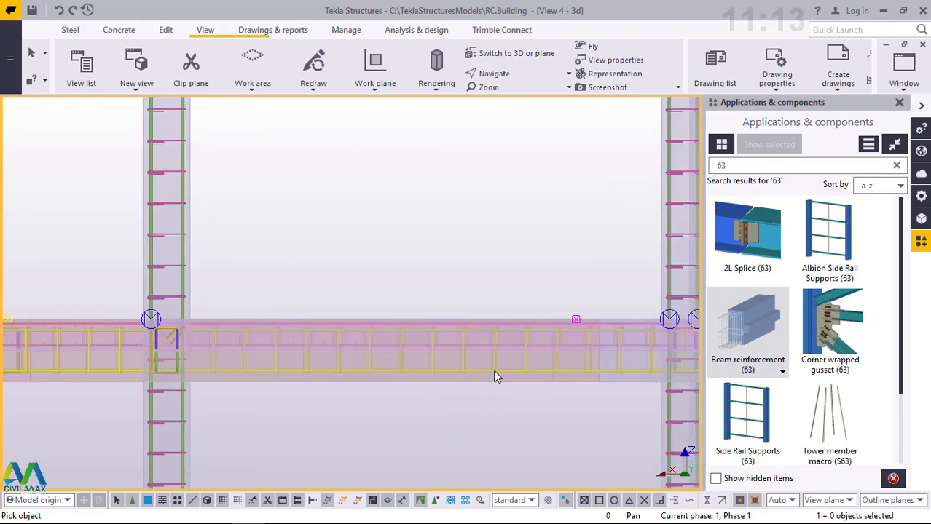
- Apply Beam reinforcement (63) to the ground beam between grids I and G
{"action": "scroll", "coordinate": [444, 300], "scroll_direction": "down", "scroll_amount": 3}
{"action": "scroll", "coordinate": [439, 300], "scroll_direction": "down", "scroll_amount": 3}
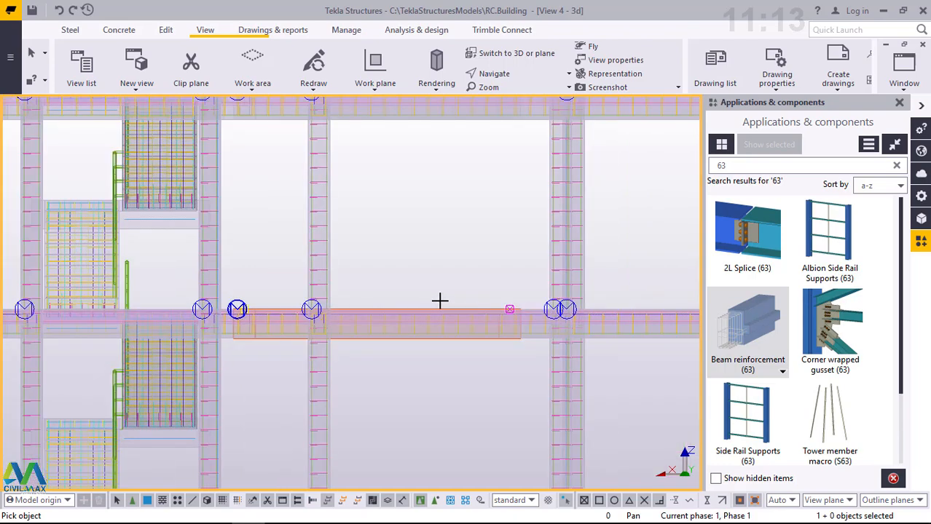
{"action": "scroll", "coordinate": [441, 300], "scroll_direction": "down", "scroll_amount": 2}
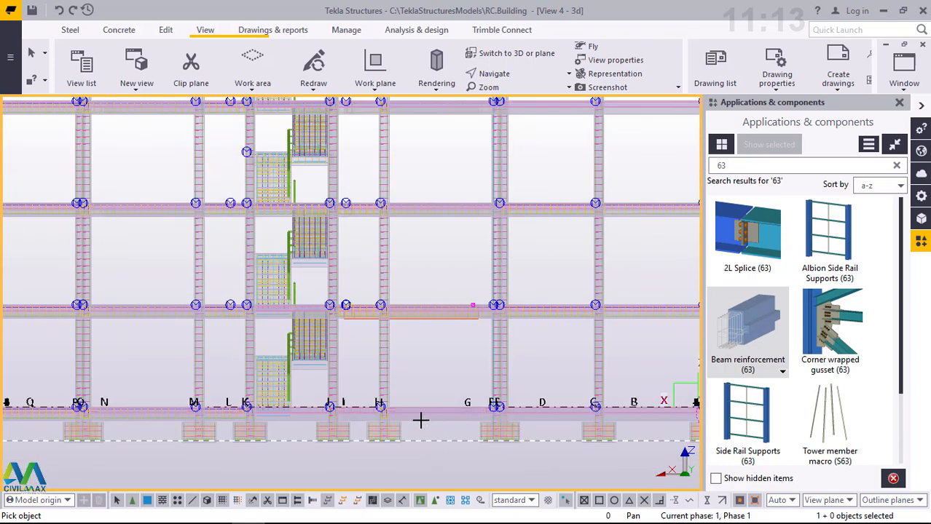
{"action": "scroll", "coordinate": [420, 420], "scroll_direction": "up", "scroll_amount": 5}
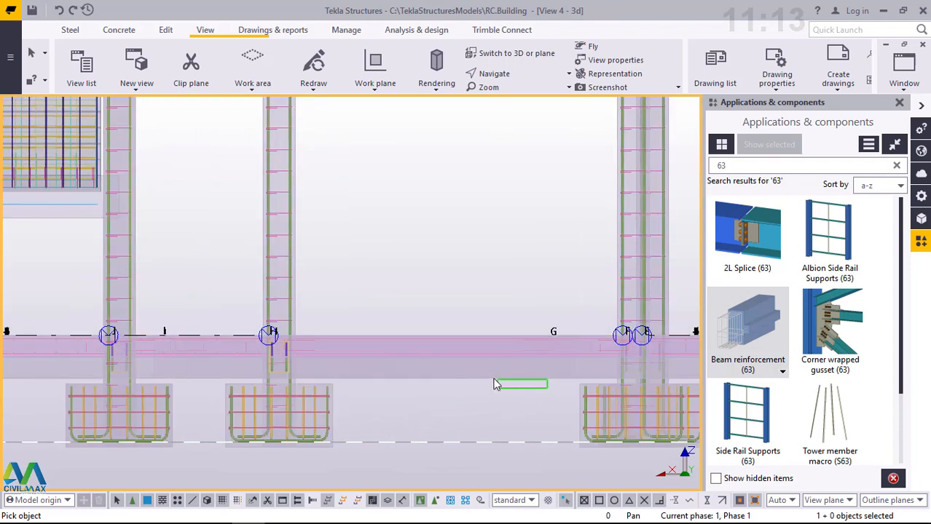
{"action": "left_click_drag", "start_coordinate": [494, 384], "coordinate": [480, 370]}
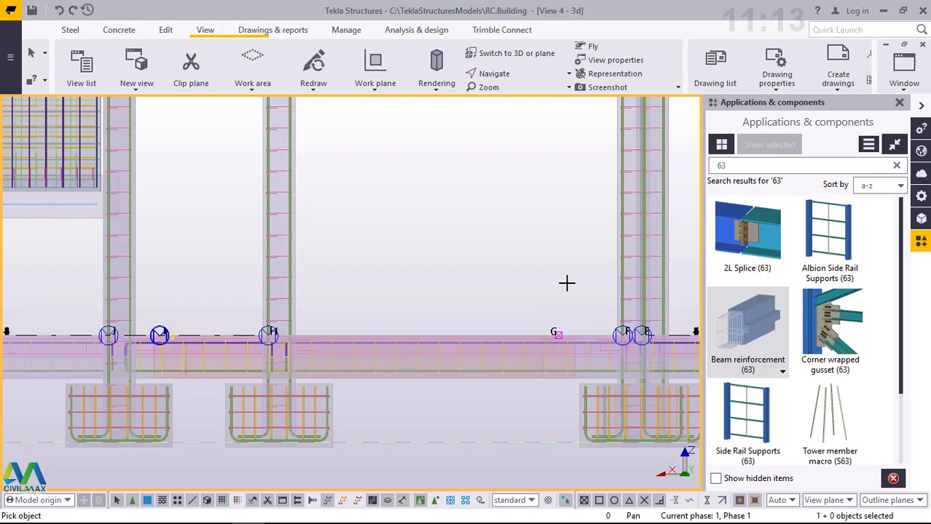
- Apply Beam reinforcement (63) to the long ground beam that runs beneath the staircase bay, past grids K and J
{"action": "scroll", "coordinate": [566, 281], "scroll_direction": "down", "scroll_amount": 3}
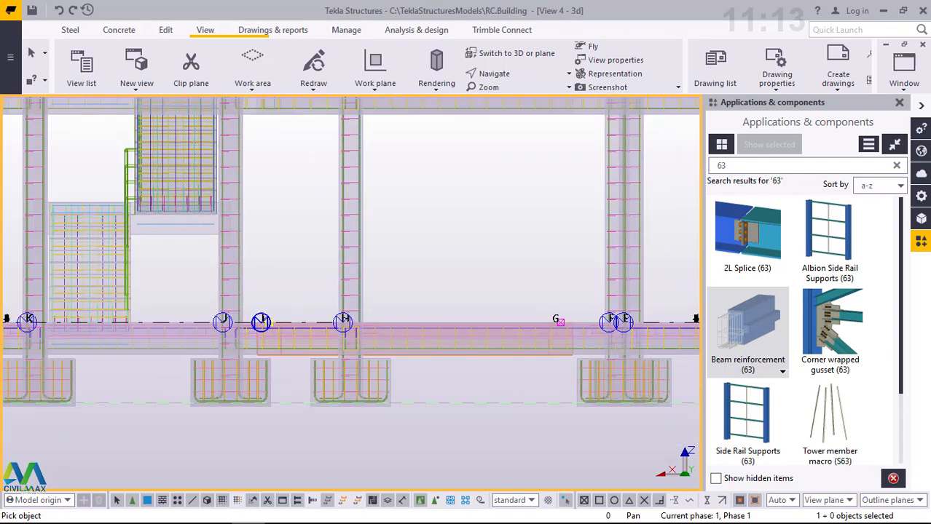
{"action": "scroll", "coordinate": [73, 361], "scroll_direction": "up", "scroll_amount": 5}
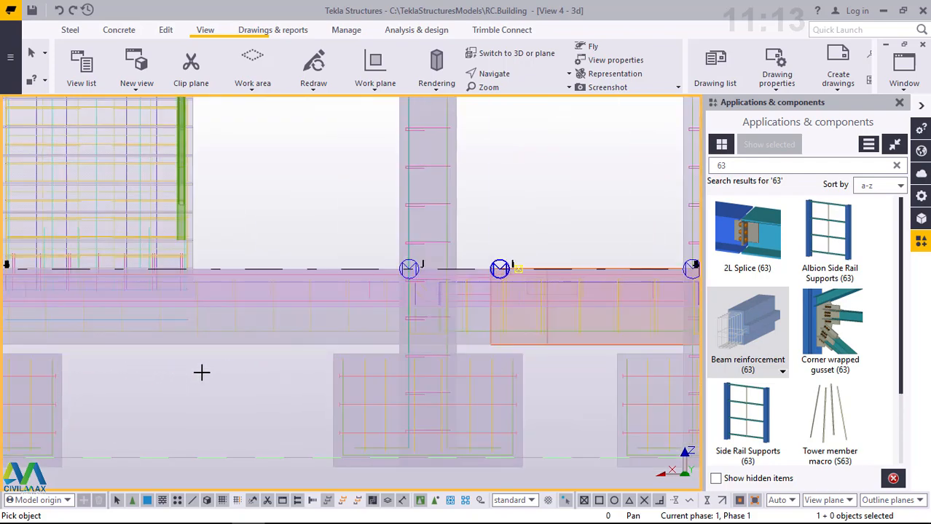
{"action": "left_click_drag", "start_coordinate": [275, 359], "coordinate": [214, 347]}
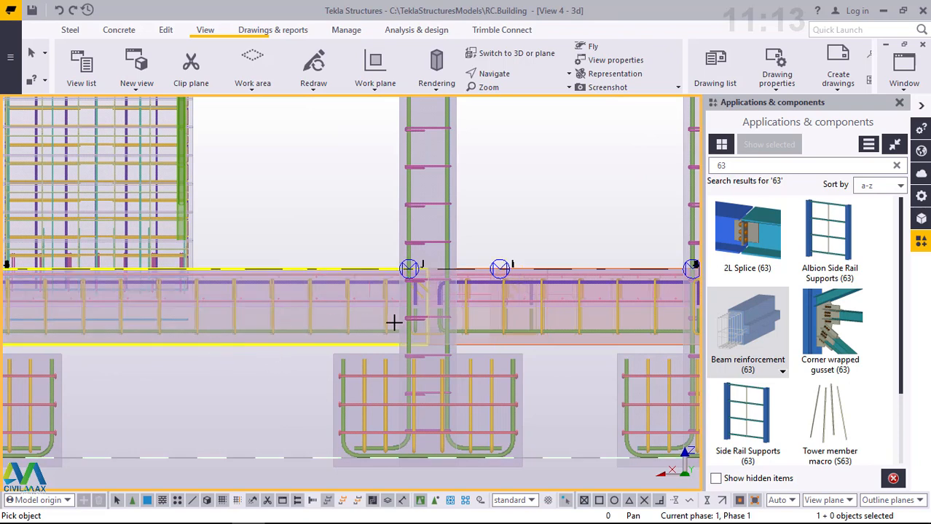
- Add Beam reinforcement (63) to the ground beam between grids E and A
{"action": "scroll", "coordinate": [464, 298], "scroll_direction": "down", "scroll_amount": 4}
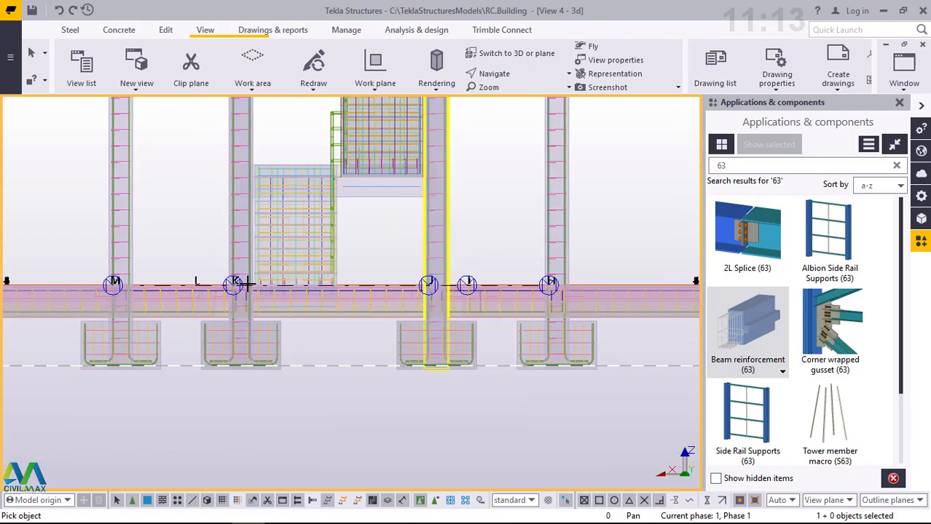
{"action": "scroll", "coordinate": [183, 307], "scroll_direction": "down", "scroll_amount": 2}
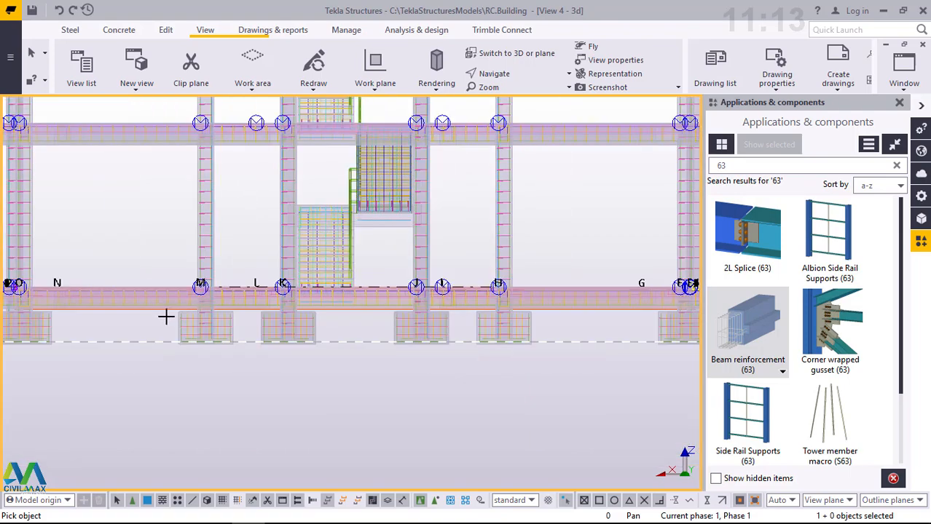
{"action": "scroll", "coordinate": [166, 316], "scroll_direction": "down", "scroll_amount": 2}
{"action": "scroll", "coordinate": [165, 316], "scroll_direction": "down", "scroll_amount": 2}
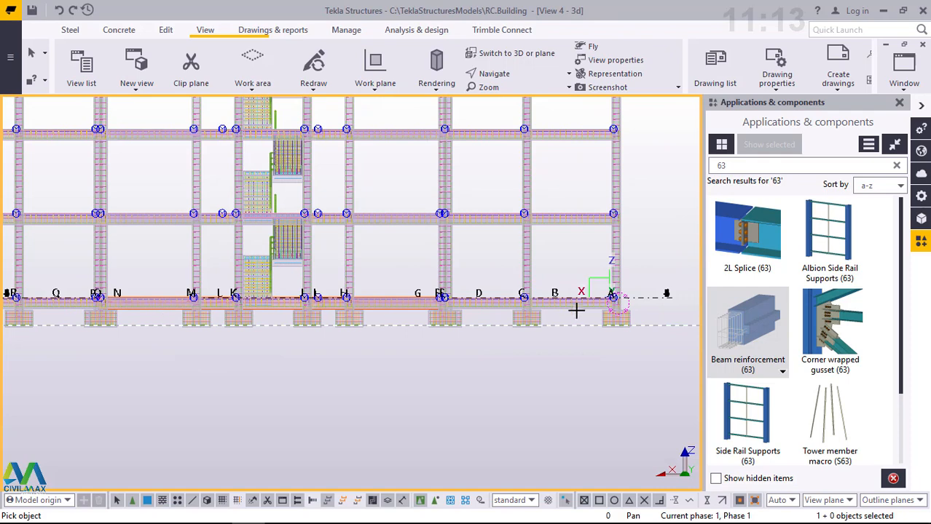
{"action": "middle_click_drag", "start_coordinate": [599, 305], "coordinate": [548, 306]}
{"action": "scroll", "coordinate": [548, 306], "scroll_direction": "up", "scroll_amount": 3}
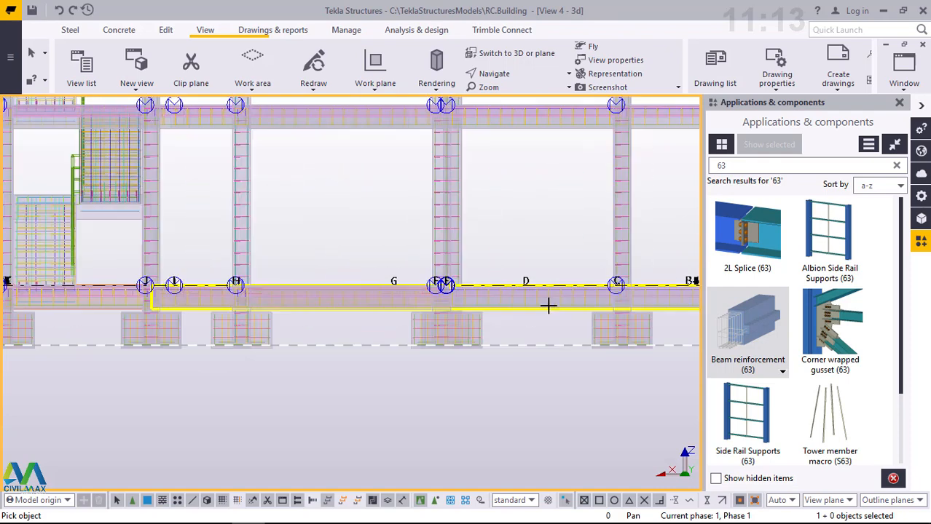
{"action": "scroll", "coordinate": [566, 306], "scroll_direction": "up", "scroll_amount": 3}
{"action": "scroll", "coordinate": [503, 312], "scroll_direction": "up", "scroll_amount": 2}
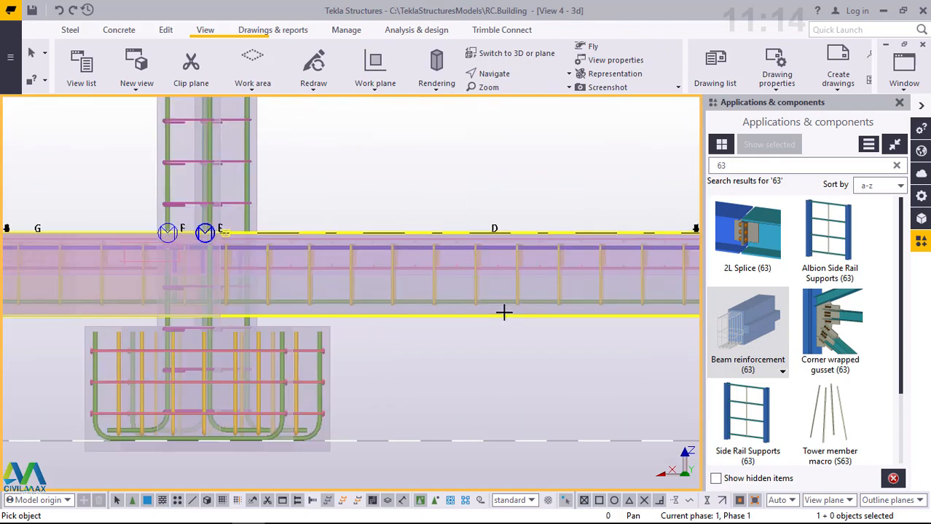
{"action": "scroll", "coordinate": [555, 328], "scroll_direction": "up", "scroll_amount": 2}
{"action": "scroll", "coordinate": [265, 373], "scroll_direction": "down", "scroll_amount": 2}
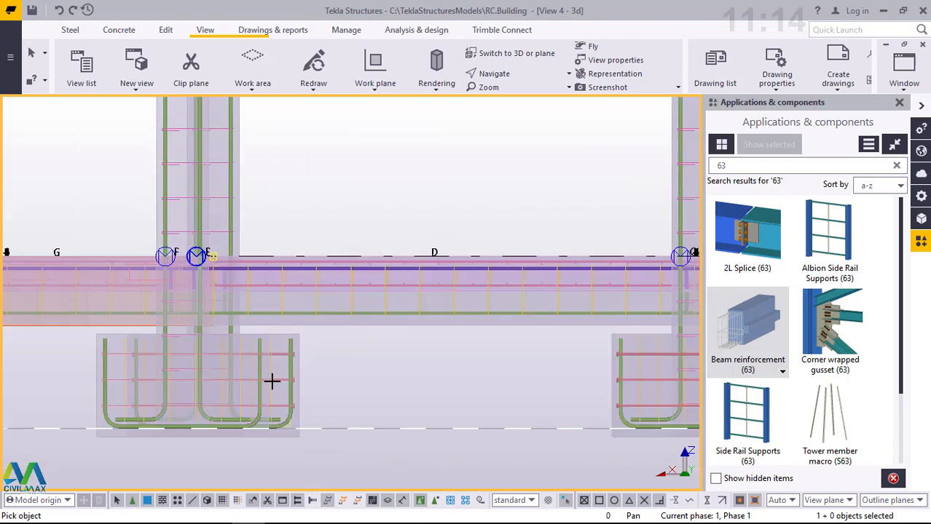
{"action": "scroll", "coordinate": [270, 380], "scroll_direction": "down", "scroll_amount": 2}
{"action": "scroll", "coordinate": [311, 385], "scroll_direction": "down", "scroll_amount": 2}
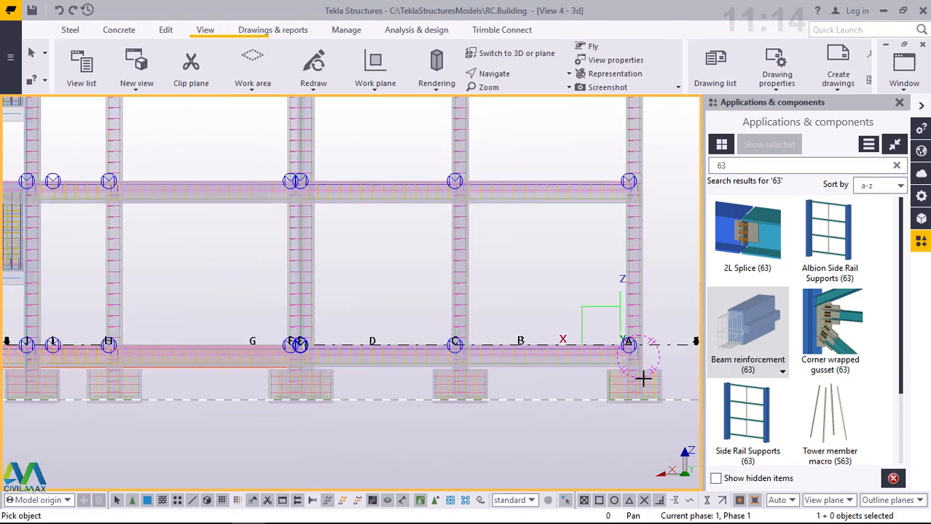
{"action": "scroll", "coordinate": [643, 377], "scroll_direction": "down", "scroll_amount": 2}
{"action": "scroll", "coordinate": [602, 367], "scroll_direction": "down", "scroll_amount": 2}
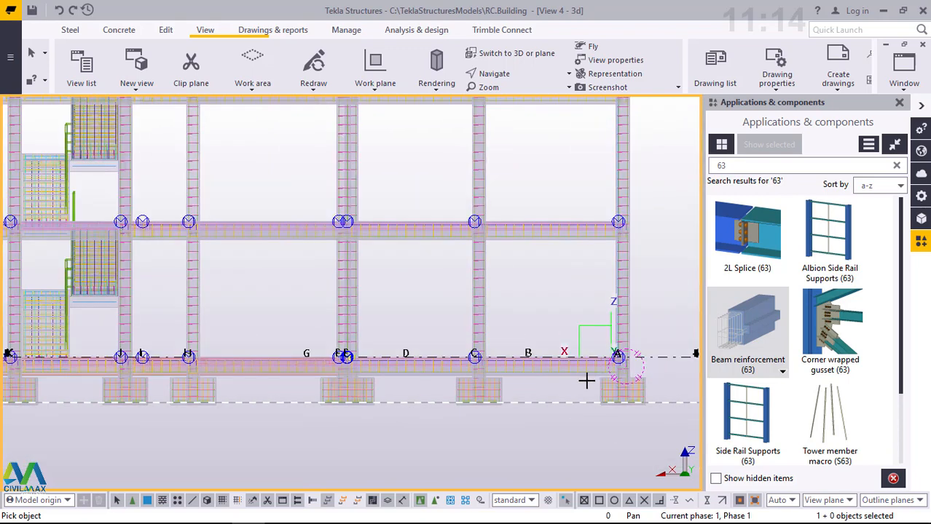
{"action": "scroll", "coordinate": [611, 381], "scroll_direction": "up", "scroll_amount": 5}
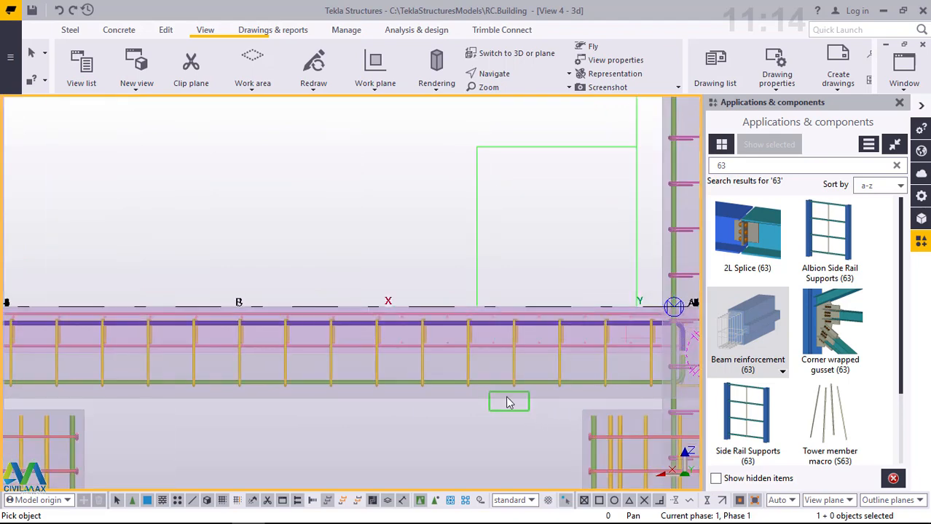
{"action": "scroll", "coordinate": [528, 423], "scroll_direction": "down", "scroll_amount": 1}
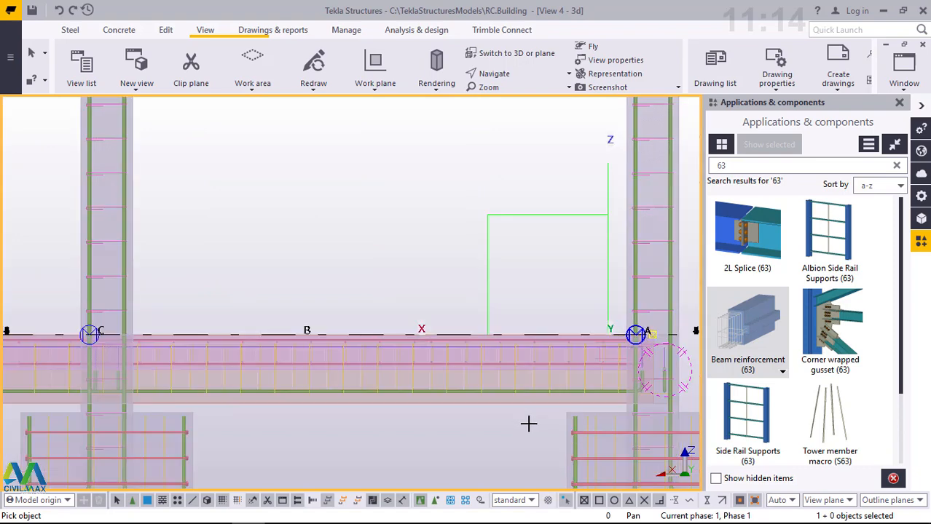
{"action": "scroll", "coordinate": [528, 423], "scroll_direction": "down", "scroll_amount": 3}
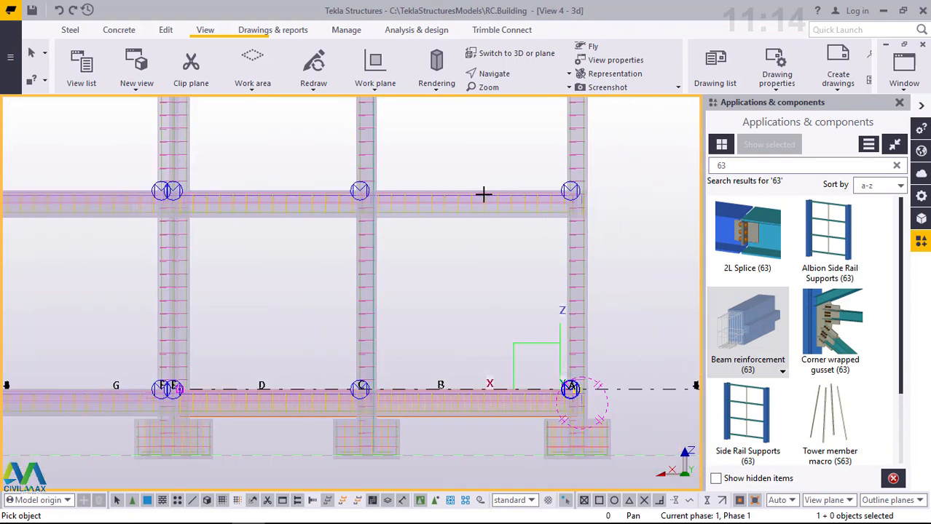
- Reinforce the floor beam between grids E and A on the first floor above the ground beams with Beam reinforcement (63)
{"action": "scroll", "coordinate": [482, 194], "scroll_direction": "up", "scroll_amount": 2}
{"action": "scroll", "coordinate": [491, 195], "scroll_direction": "up", "scroll_amount": 2}
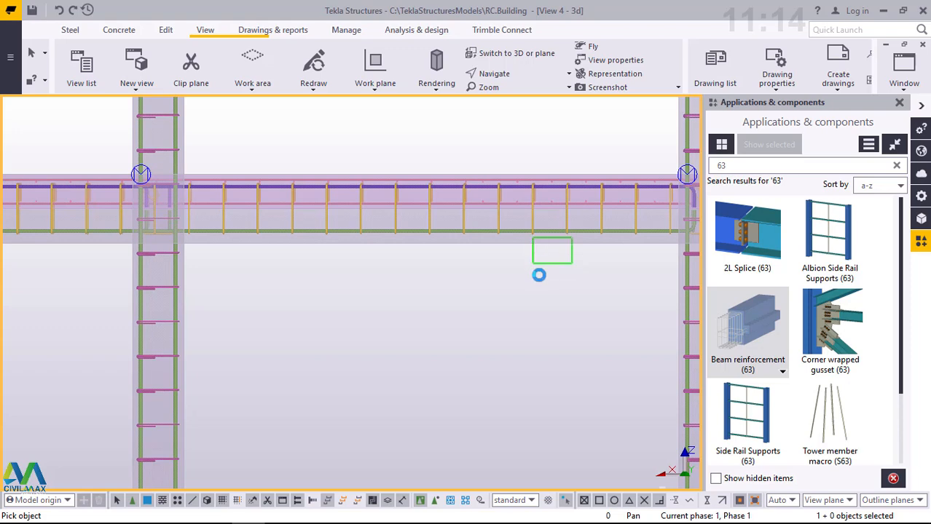
{"action": "scroll", "coordinate": [571, 363], "scroll_direction": "down", "scroll_amount": 2}
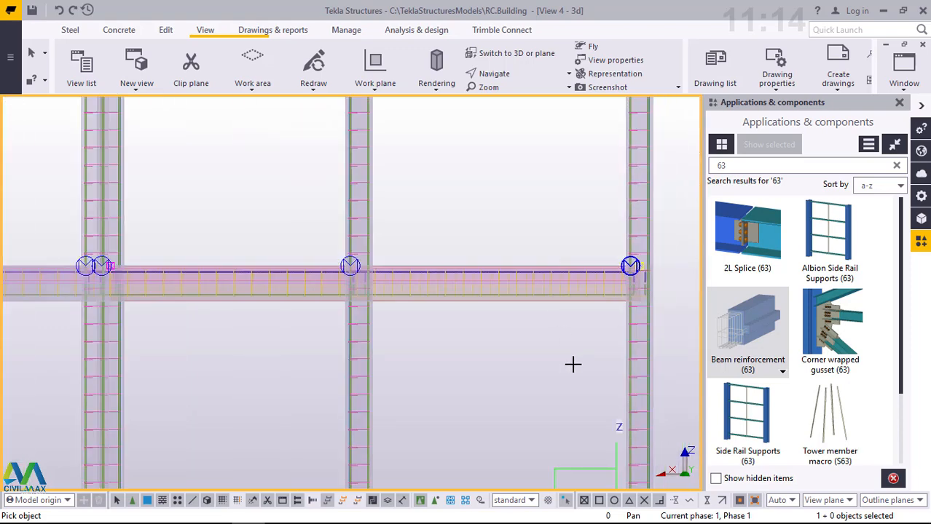
- Apply Beam reinforcement (63) to the floor beam between grids E and A on the second floor above the ground beams
{"action": "scroll", "coordinate": [572, 363], "scroll_direction": "down", "scroll_amount": 1}
{"action": "scroll", "coordinate": [561, 395], "scroll_direction": "down", "scroll_amount": 2}
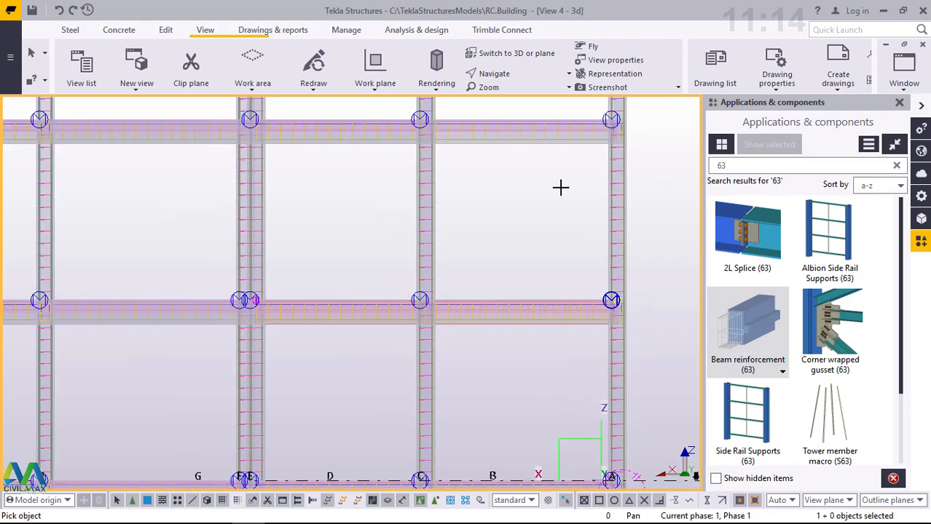
{"action": "scroll", "coordinate": [560, 188], "scroll_direction": "down", "scroll_amount": 1}
{"action": "scroll", "coordinate": [512, 173], "scroll_direction": "up", "scroll_amount": 4}
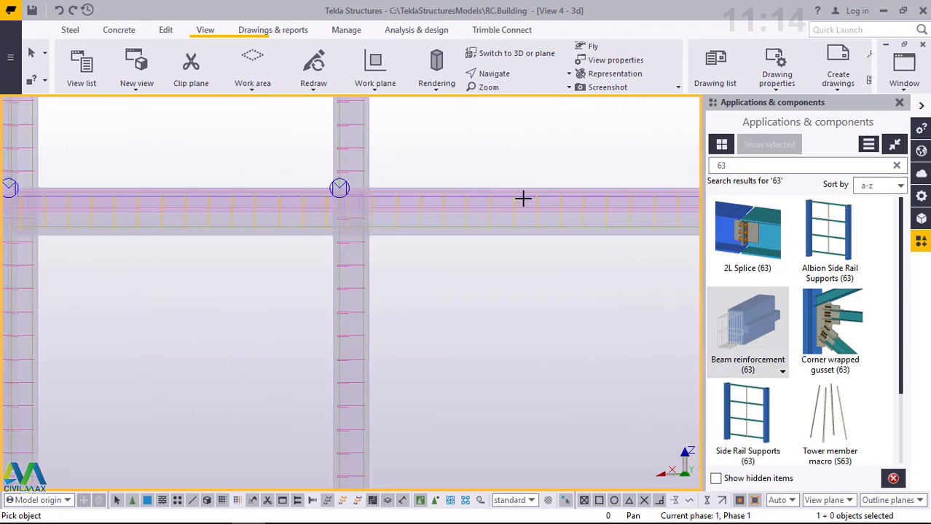
{"action": "left_click_drag", "start_coordinate": [610, 279], "coordinate": [574, 257]}
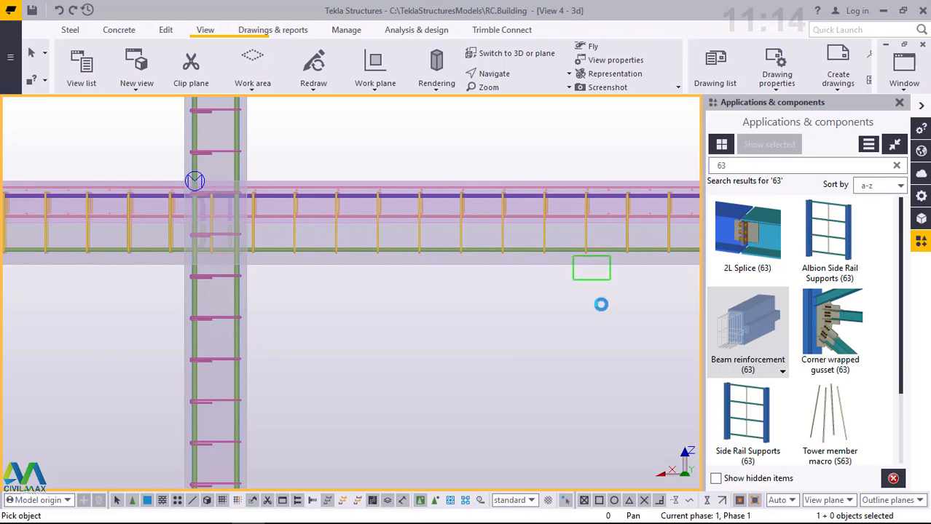
{"action": "scroll", "coordinate": [539, 387], "scroll_direction": "down", "scroll_amount": 2}
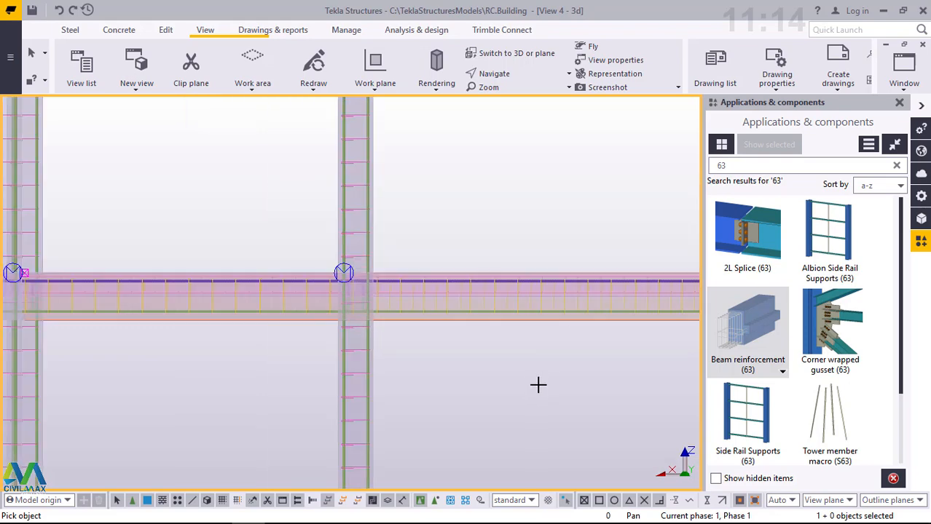
- Add Beam reinforcement (63) to the third-floor beam between grids E and A
{"action": "scroll", "coordinate": [526, 380], "scroll_direction": "down", "scroll_amount": 3}
{"action": "scroll", "coordinate": [545, 164], "scroll_direction": "down", "scroll_amount": 1}
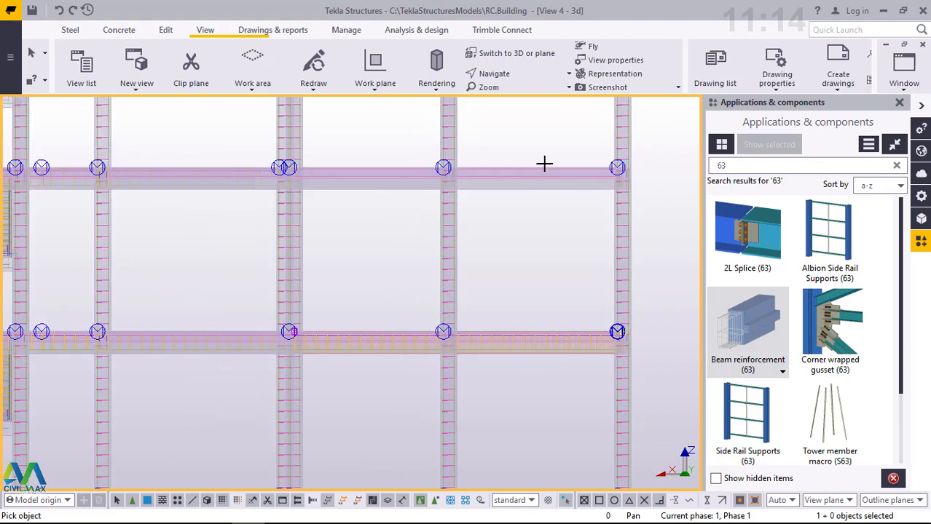
{"action": "scroll", "coordinate": [533, 168], "scroll_direction": "up", "scroll_amount": 1}
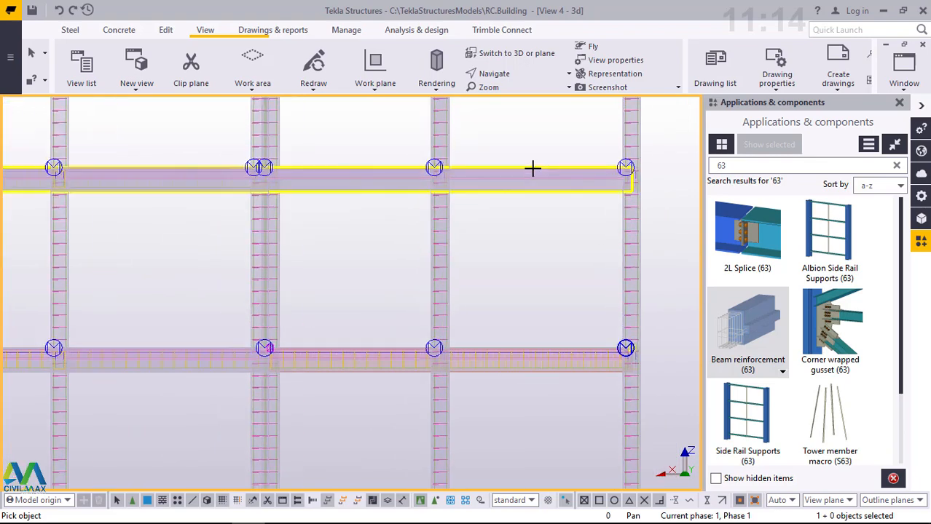
{"action": "scroll", "coordinate": [533, 168], "scroll_direction": "up", "scroll_amount": 3}
{"action": "left_click_drag", "start_coordinate": [625, 273], "coordinate": [548, 229]}
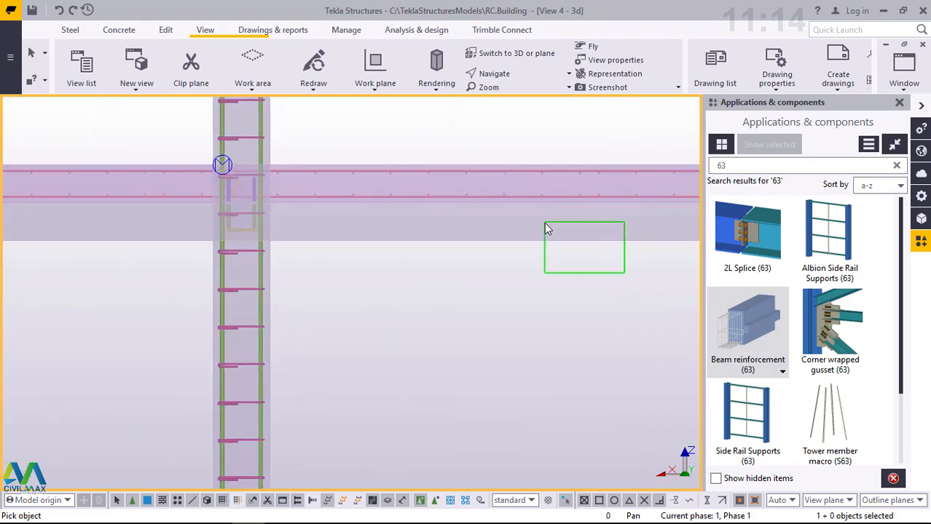
{"action": "left_click_drag", "start_coordinate": [570, 267], "coordinate": [570, 267]}
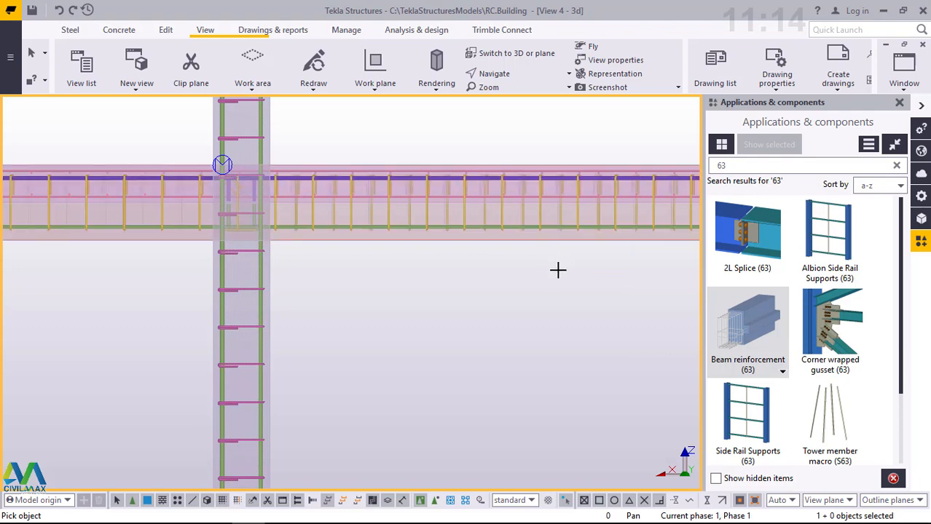
{"action": "scroll", "coordinate": [551, 289], "scroll_direction": "down", "scroll_amount": 5}
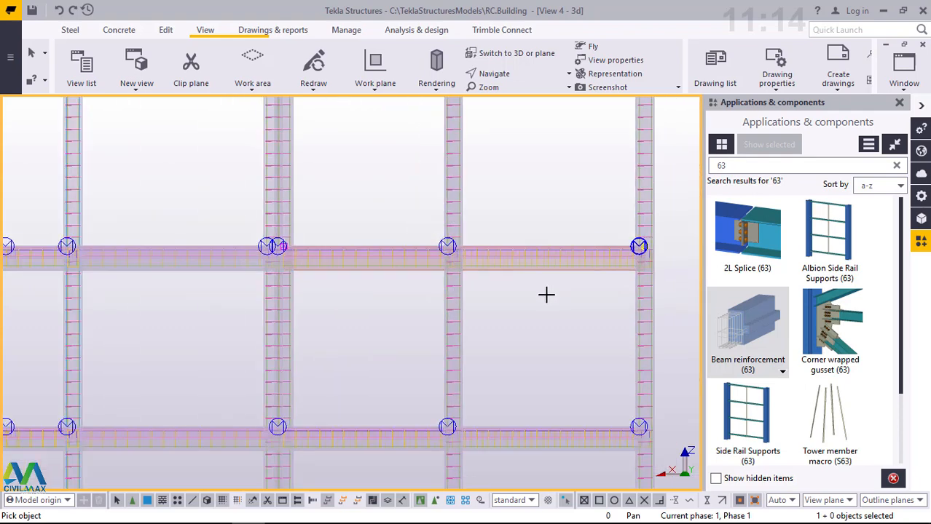
- Reinforce the fourth-floor beam between grids E and A with Beam reinforcement (63)
{"action": "scroll", "coordinate": [546, 294], "scroll_direction": "down", "scroll_amount": 1}
{"action": "scroll", "coordinate": [560, 125], "scroll_direction": "down", "scroll_amount": 2}
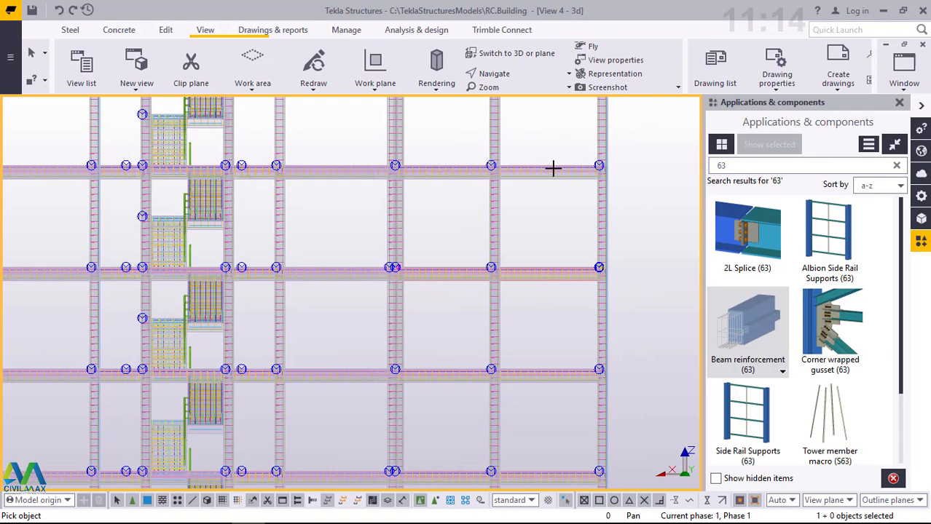
{"action": "scroll", "coordinate": [553, 168], "scroll_direction": "up", "scroll_amount": 1}
{"action": "scroll", "coordinate": [550, 143], "scroll_direction": "up", "scroll_amount": 3}
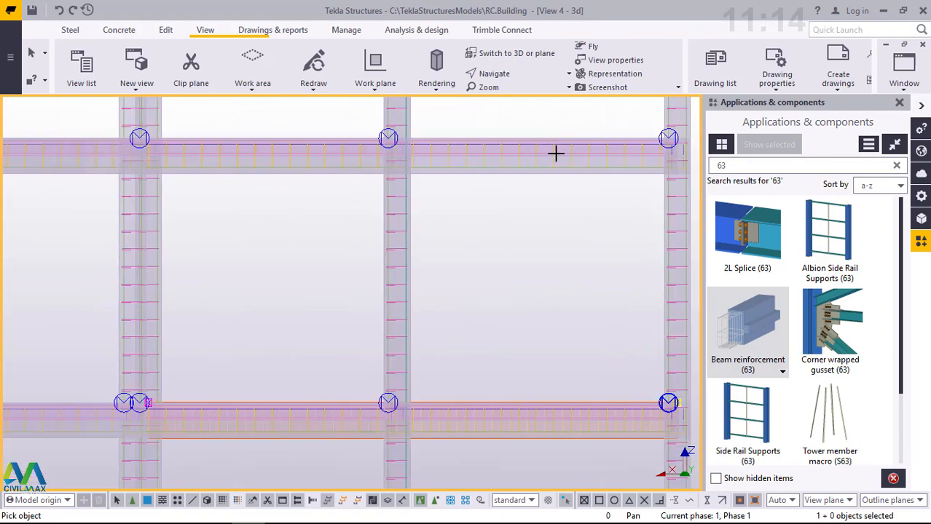
{"action": "scroll", "coordinate": [565, 178], "scroll_direction": "up", "scroll_amount": 2}
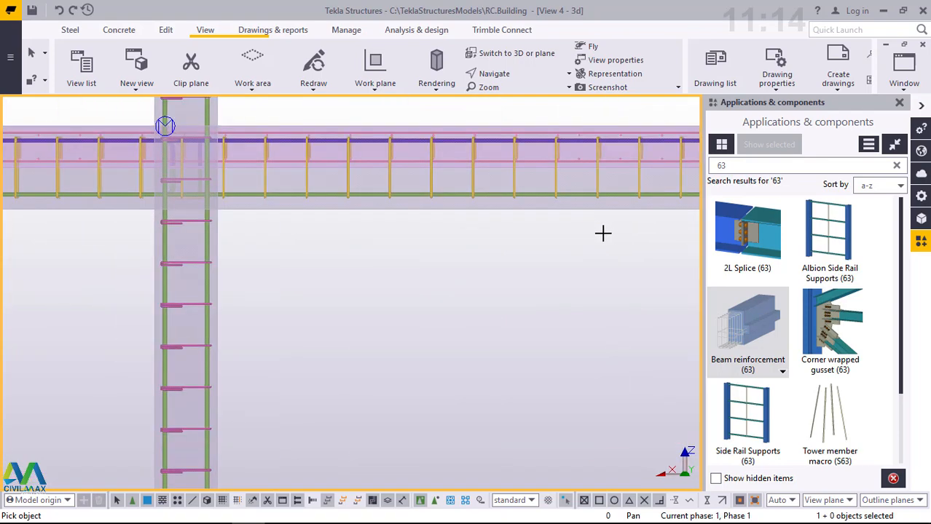
{"action": "left_click_drag", "start_coordinate": [607, 232], "coordinate": [561, 212]}
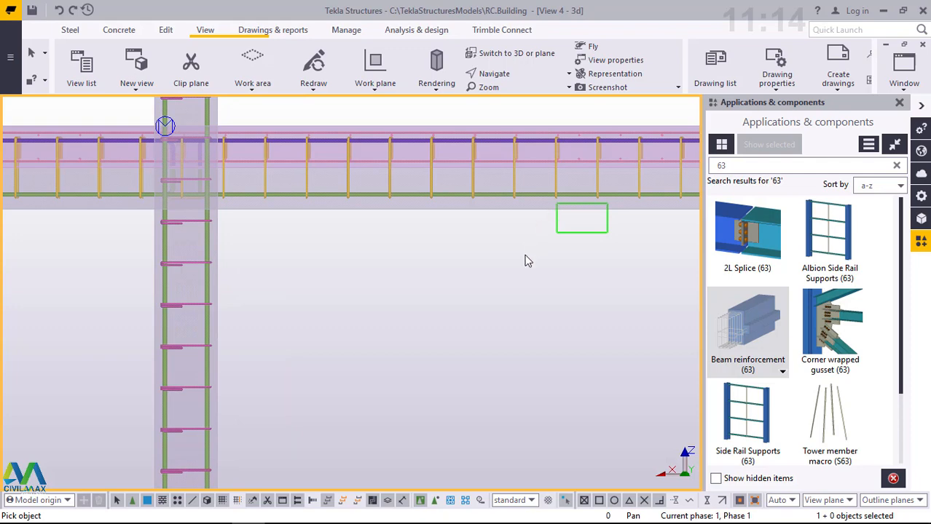
{"action": "scroll", "coordinate": [519, 288], "scroll_direction": "down", "scroll_amount": 5}
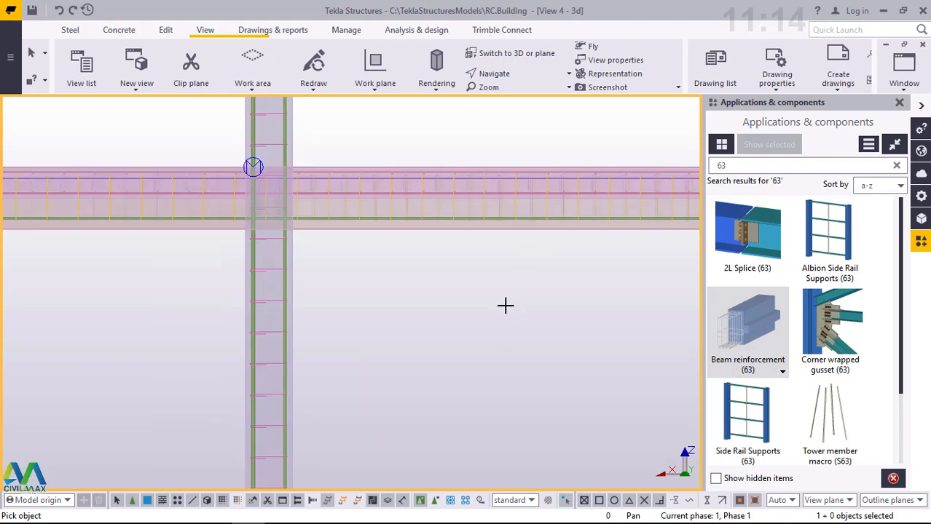
- Apply Beam reinforcement (63) to the beam between grids E and A on the top floor, below the column starter bars
{"action": "scroll", "coordinate": [514, 301], "scroll_direction": "down", "scroll_amount": 4}
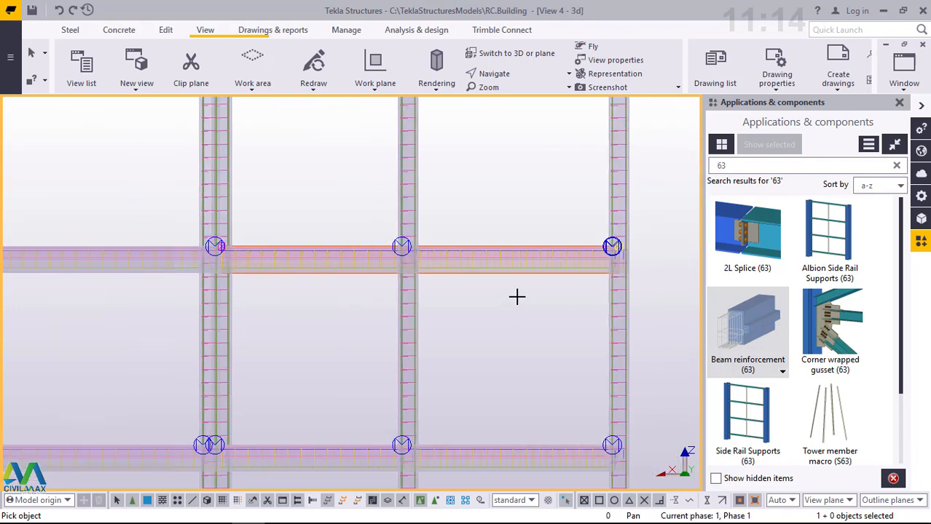
{"action": "scroll", "coordinate": [519, 128], "scroll_direction": "up", "scroll_amount": 1}
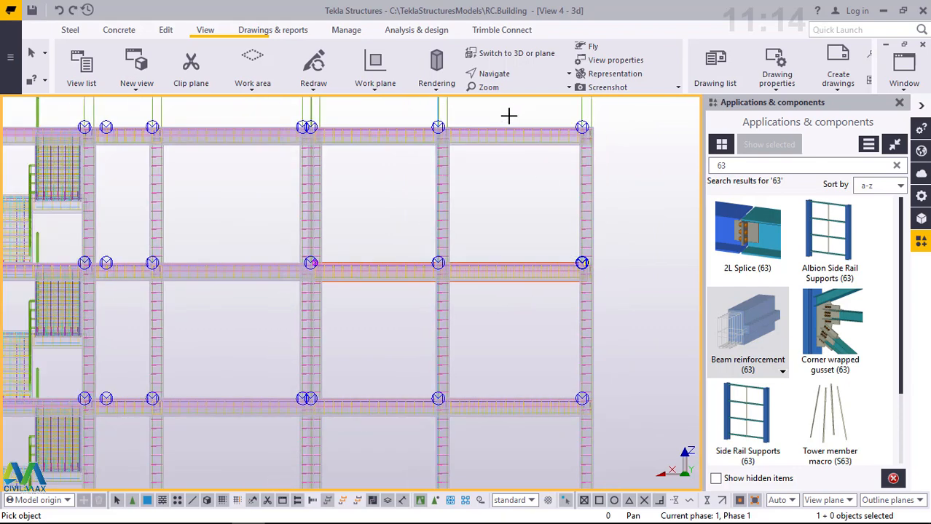
{"action": "scroll", "coordinate": [504, 129], "scroll_direction": "up", "scroll_amount": 1}
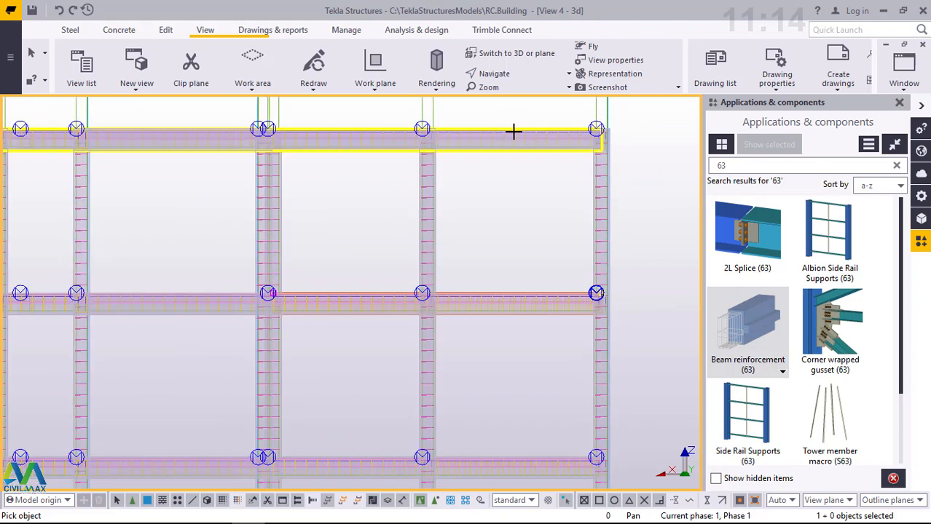
{"action": "scroll", "coordinate": [554, 160], "scroll_direction": "up", "scroll_amount": 5}
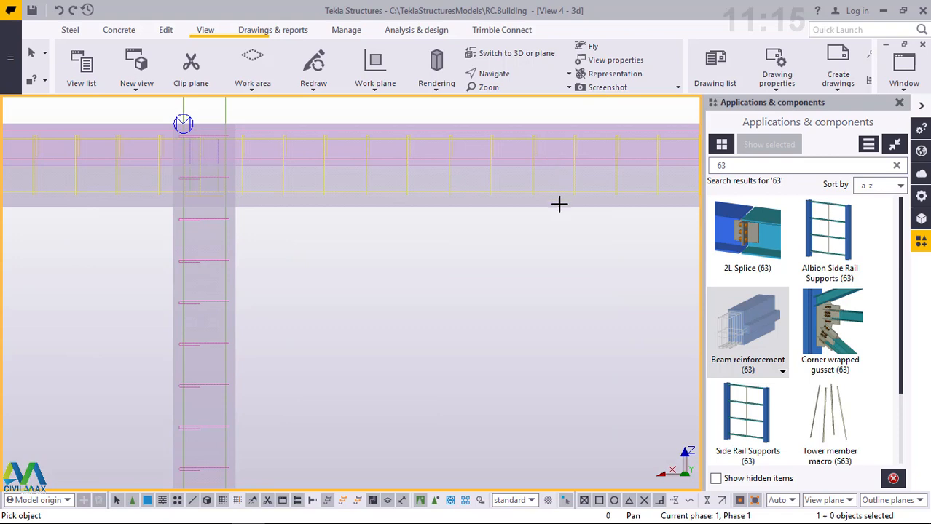
{"action": "left_click_drag", "start_coordinate": [602, 221], "coordinate": [542, 204]}
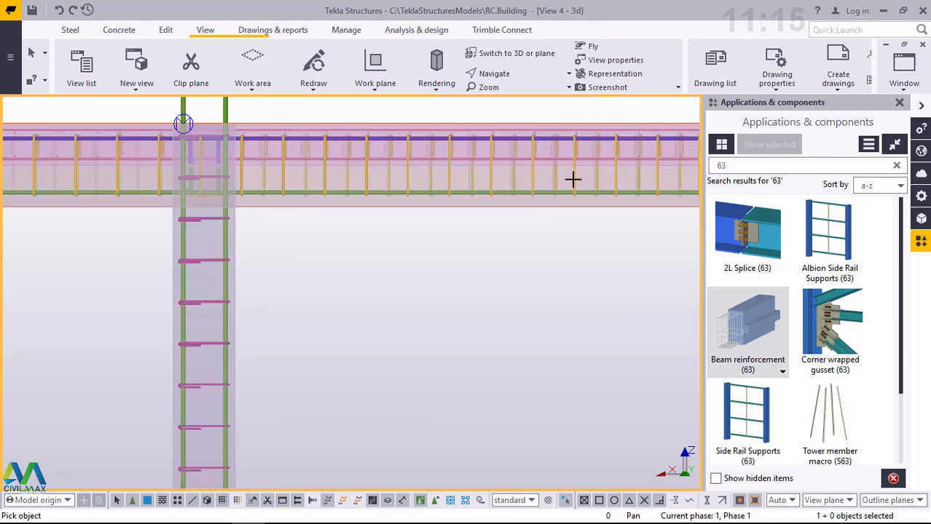
{"action": "scroll", "coordinate": [574, 179], "scroll_direction": "down", "scroll_amount": 4}
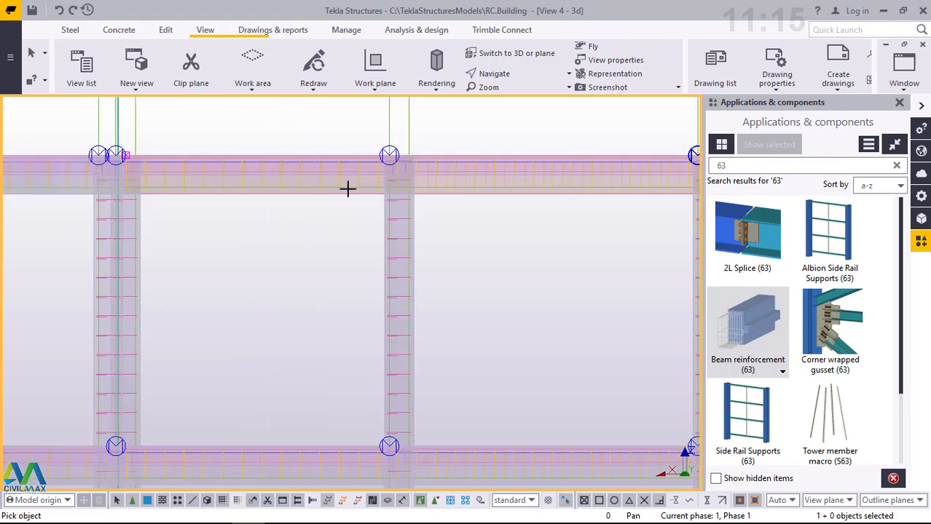
- Add Beam reinforcement (63) to the projecting top-floor beam between grids I and G and end the command
{"action": "scroll", "coordinate": [346, 189], "scroll_direction": "down", "scroll_amount": 3}
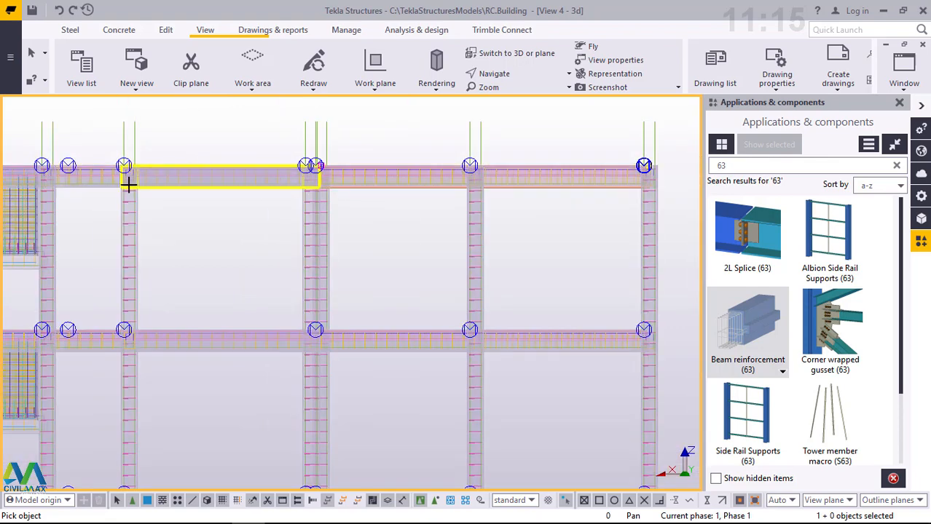
{"action": "scroll", "coordinate": [128, 186], "scroll_direction": "up", "scroll_amount": 3}
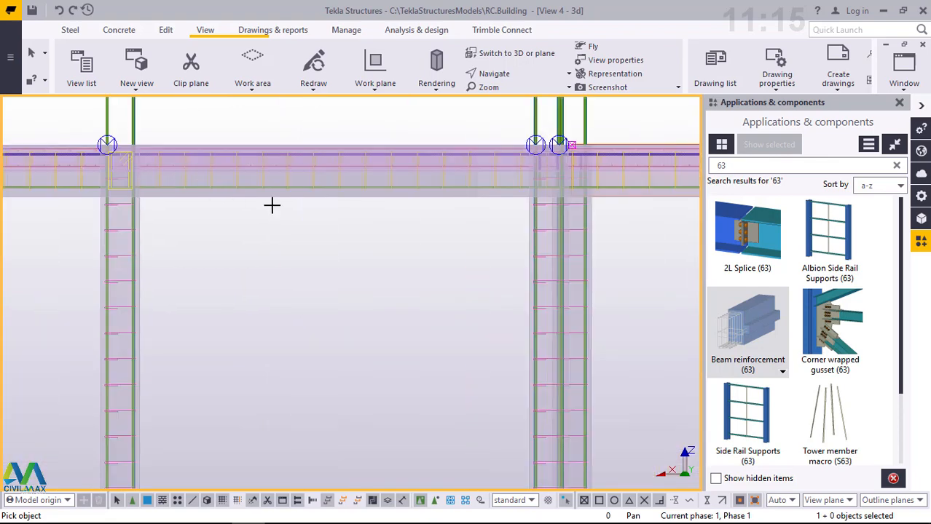
{"action": "scroll", "coordinate": [378, 211], "scroll_direction": "up", "scroll_amount": 5}
{"action": "left_click_drag", "start_coordinate": [553, 268], "coordinate": [470, 235]}
{"action": "scroll", "coordinate": [343, 211], "scroll_direction": "down", "scroll_amount": 2}
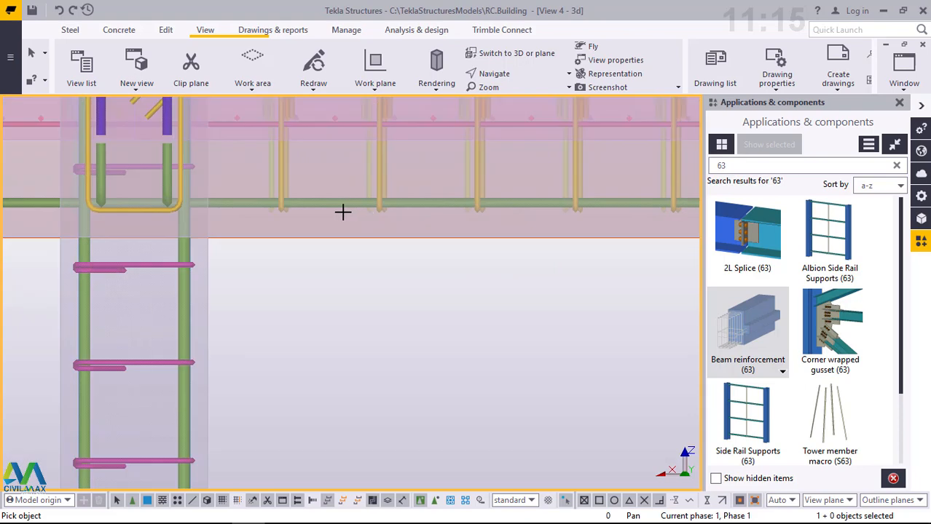
{"action": "scroll", "coordinate": [342, 211], "scroll_direction": "down", "scroll_amount": 2}
{"action": "scroll", "coordinate": [372, 226], "scroll_direction": "down", "scroll_amount": 2}
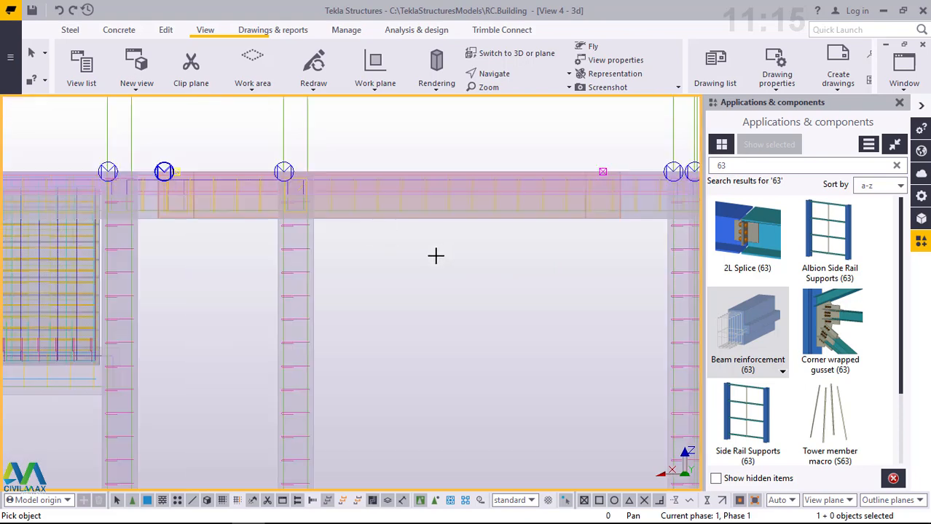
{"action": "scroll", "coordinate": [436, 255], "scroll_direction": "down", "scroll_amount": 3}
{"action": "right_click", "coordinate": [425, 253]}
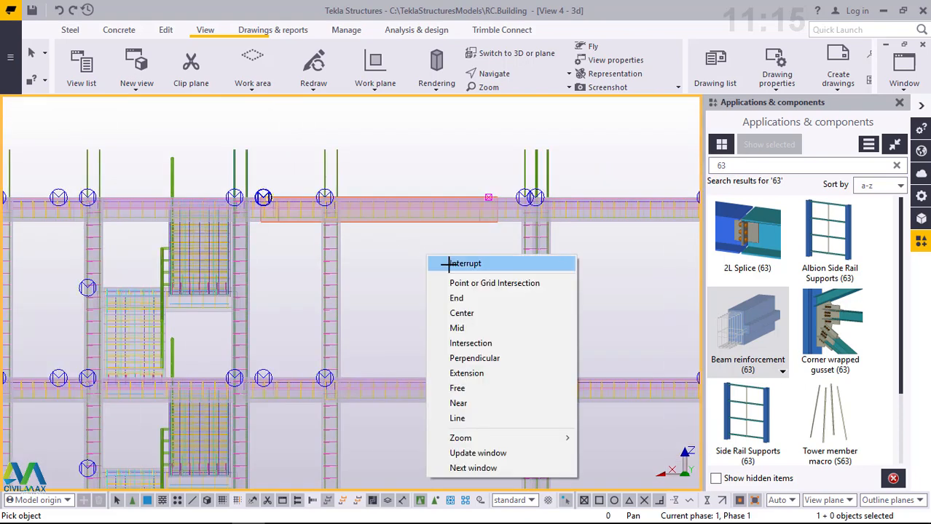
{"action": "left_click", "coordinate": [443, 262]}
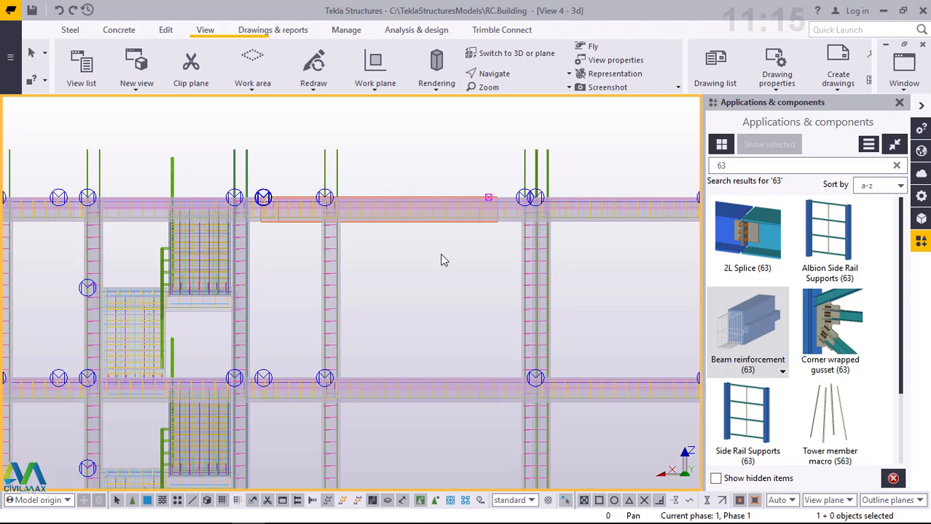
- Examine the building in 3D from several angles, checking the beam, column and slab reinforcement on each floor
{"action": "scroll", "coordinate": [334, 247], "scroll_direction": "down", "scroll_amount": 1}
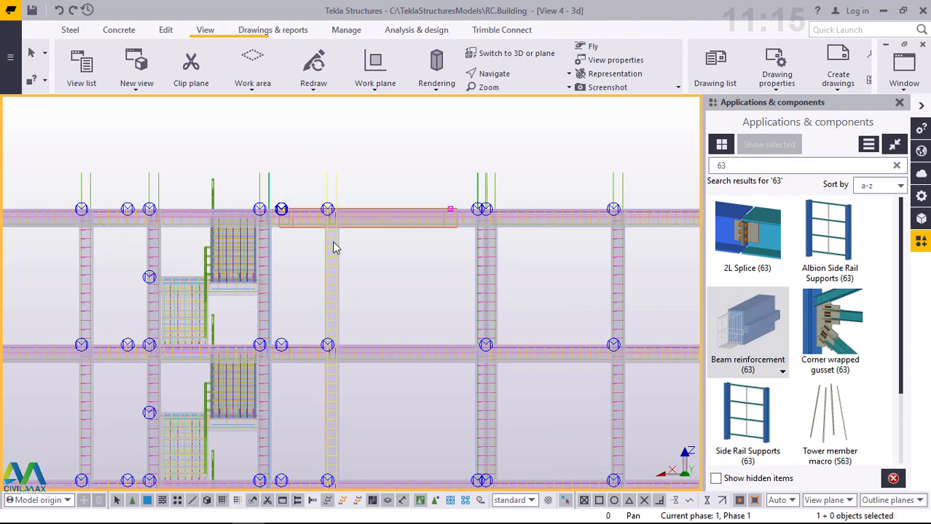
{"action": "scroll", "coordinate": [380, 240], "scroll_direction": "down", "scroll_amount": 1}
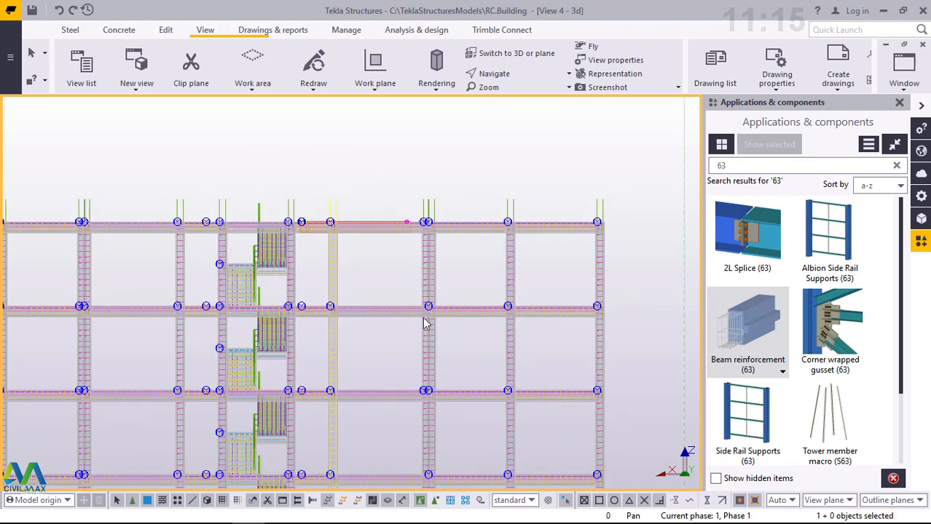
{"action": "scroll", "coordinate": [426, 324], "scroll_direction": "down", "scroll_amount": 1}
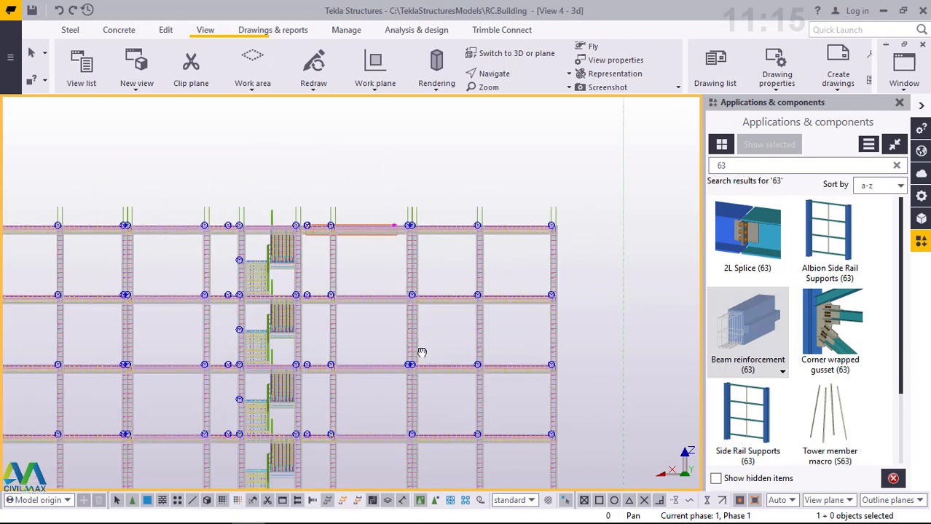
{"action": "mouse_move", "coordinate": [420, 370]}
{"action": "middle_mouse_down", "text": "ctrl"}
{"action": "mouse_move", "coordinate": [414, 393]}
{"action": "mouse_move", "coordinate": [386, 402]}
{"action": "mouse_move", "coordinate": [278, 404]}
{"action": "middle_mouse_up", "text": "ctrl"}
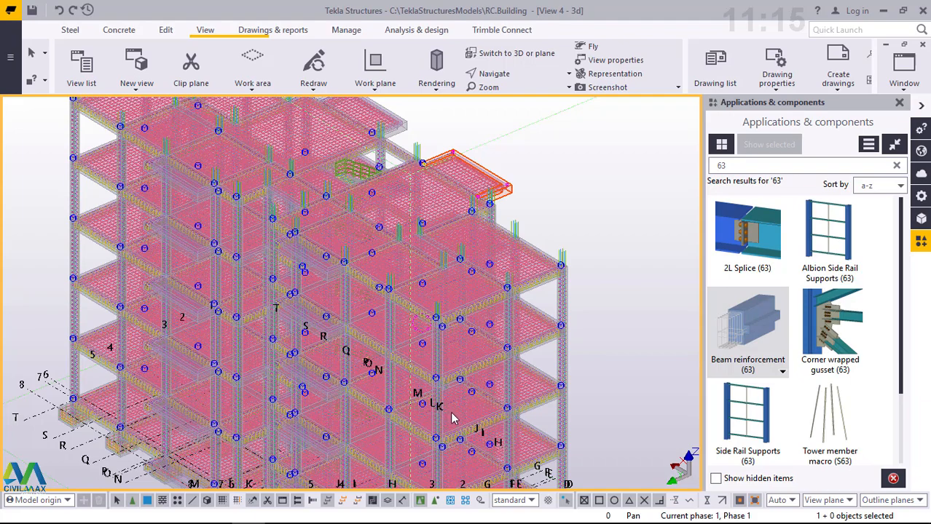
{"action": "middle_click_drag", "start_coordinate": [452, 419], "coordinate": [458, 446], "text": "ctrl"}
{"action": "scroll", "coordinate": [452, 444], "scroll_direction": "up", "scroll_amount": 3}
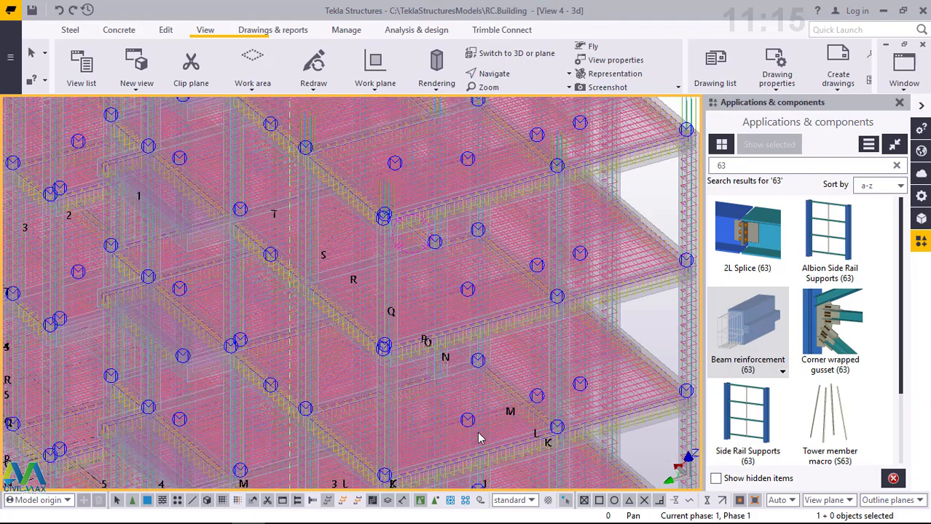
{"action": "scroll", "coordinate": [511, 423], "scroll_direction": "up", "scroll_amount": 5}
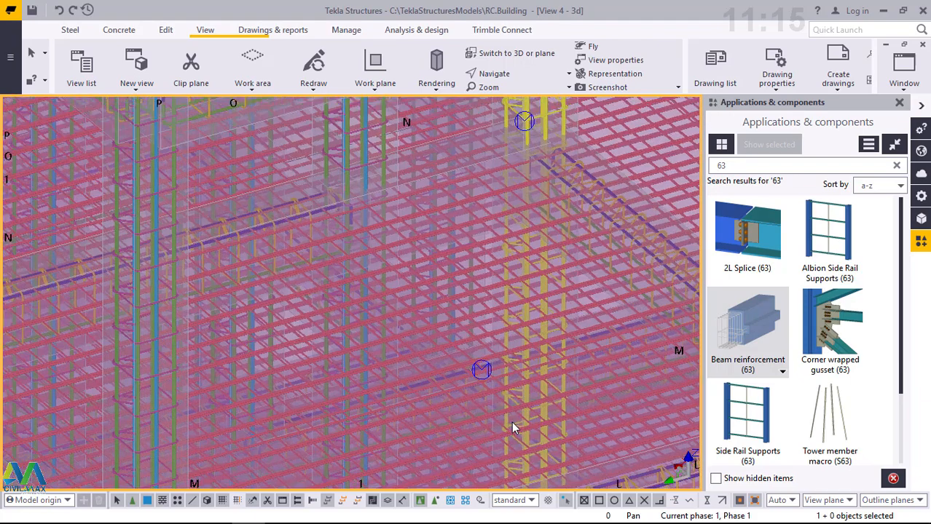
{"action": "middle_click_drag", "start_coordinate": [487, 386], "coordinate": [250, 334], "text": "ctrl"}
{"action": "scroll", "coordinate": [248, 327], "scroll_direction": "down", "scroll_amount": 4}
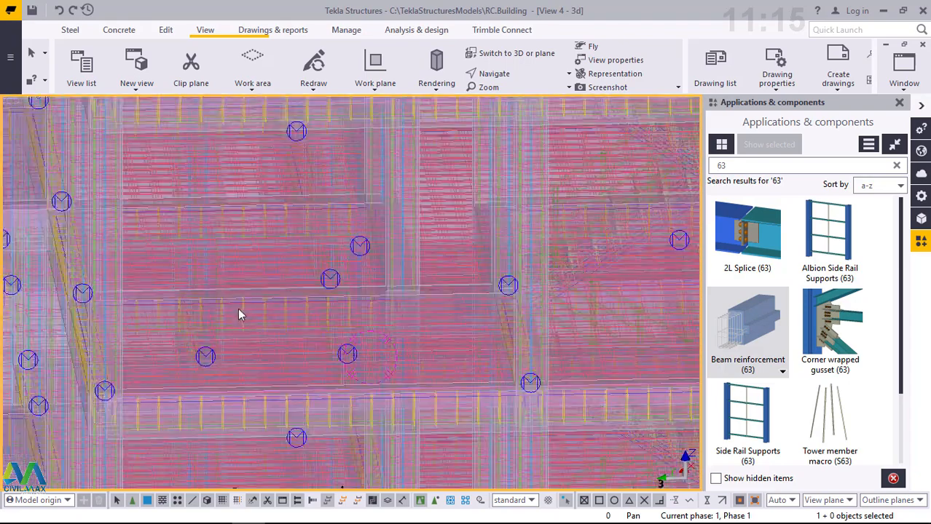
- Examine the building in 3D down to ground level, checking the reinforcement of the ground beams, footings and corner column joint
{"action": "scroll", "coordinate": [244, 297], "scroll_direction": "down", "scroll_amount": 3}
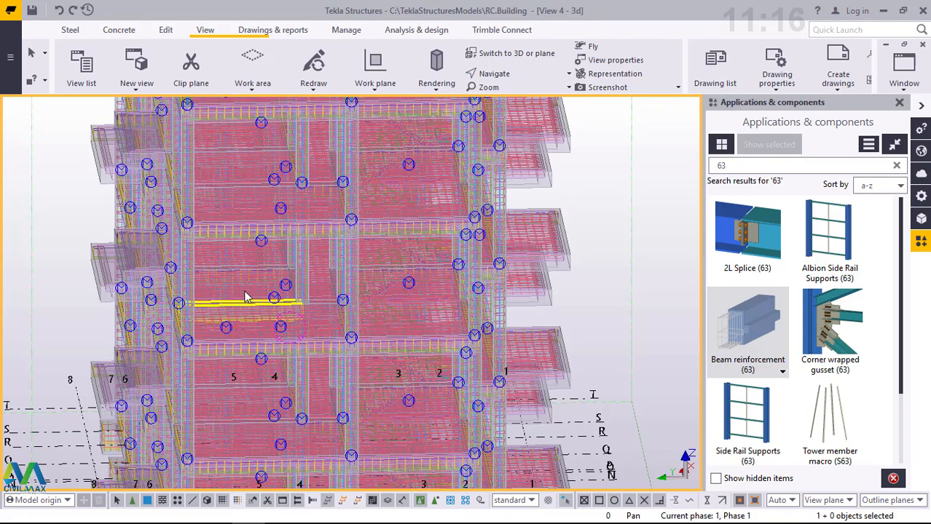
{"action": "middle_click_drag", "start_coordinate": [371, 340], "coordinate": [347, 265], "text": "ctrl"}
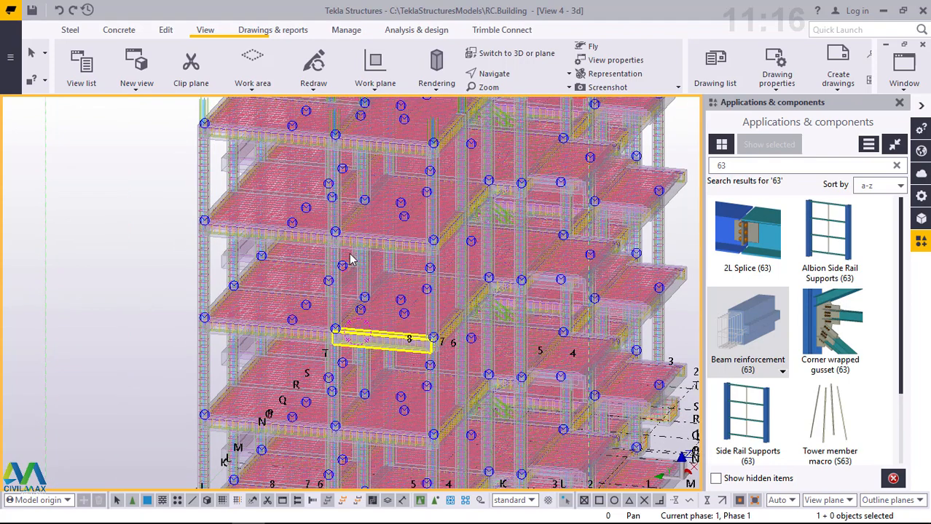
{"action": "scroll", "coordinate": [353, 255], "scroll_direction": "down", "scroll_amount": 3}
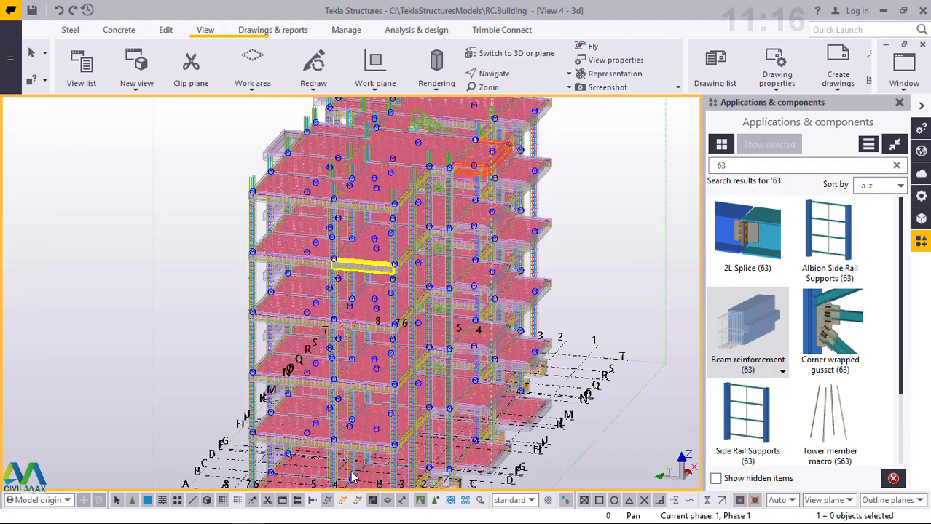
{"action": "scroll", "coordinate": [350, 477], "scroll_direction": "down", "scroll_amount": 2}
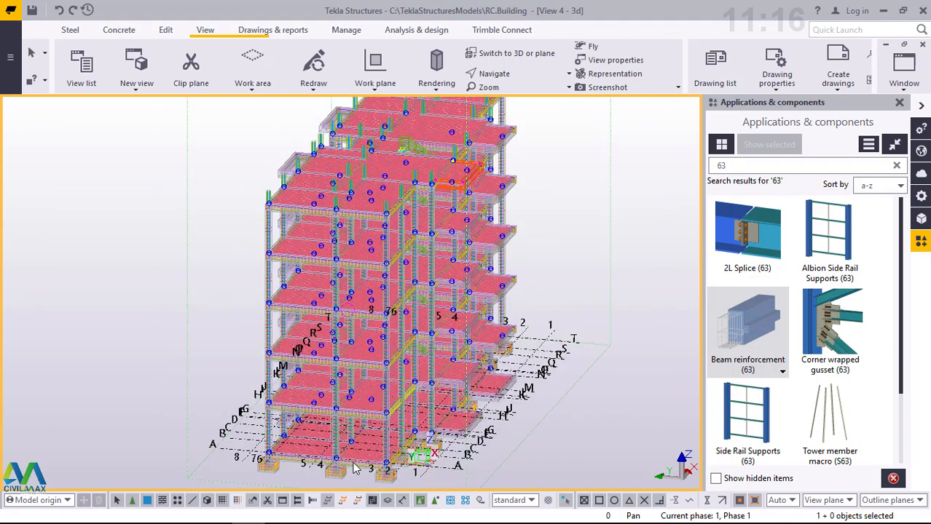
{"action": "scroll", "coordinate": [355, 469], "scroll_direction": "up", "scroll_amount": 10}
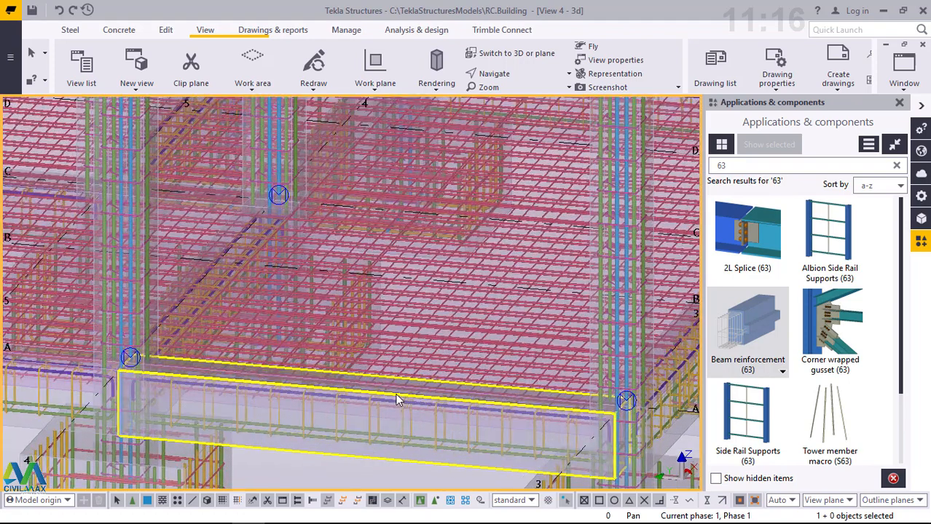
{"action": "middle_click_drag", "start_coordinate": [400, 395], "coordinate": [329, 407], "text": "ctrl"}
{"action": "scroll", "coordinate": [261, 314], "scroll_direction": "down", "scroll_amount": 1}
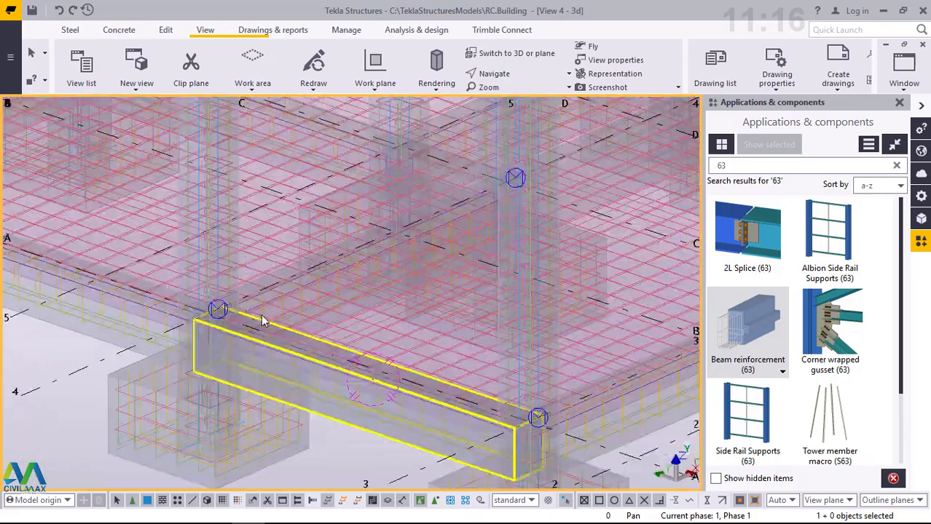
{"action": "scroll", "coordinate": [261, 314], "scroll_direction": "down", "scroll_amount": 3}
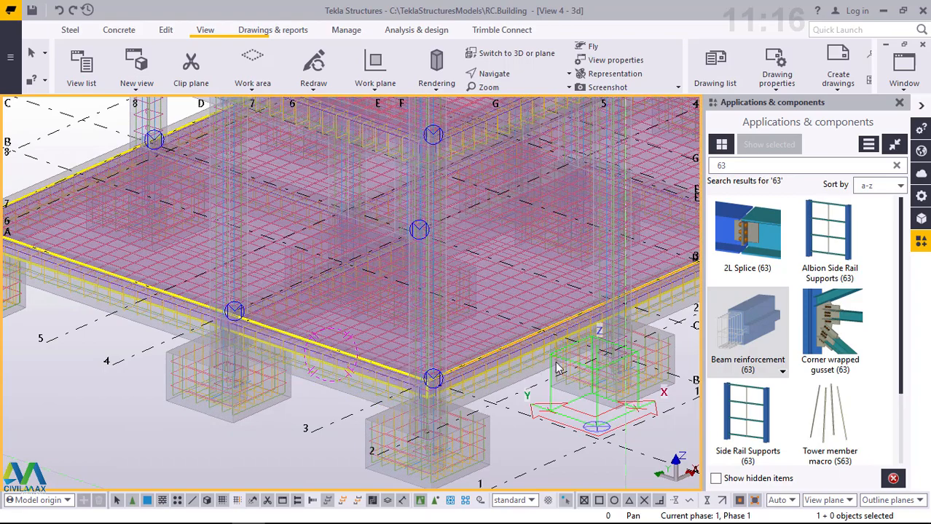
{"action": "middle_click_drag", "start_coordinate": [556, 368], "coordinate": [502, 374], "text": "ctrl"}
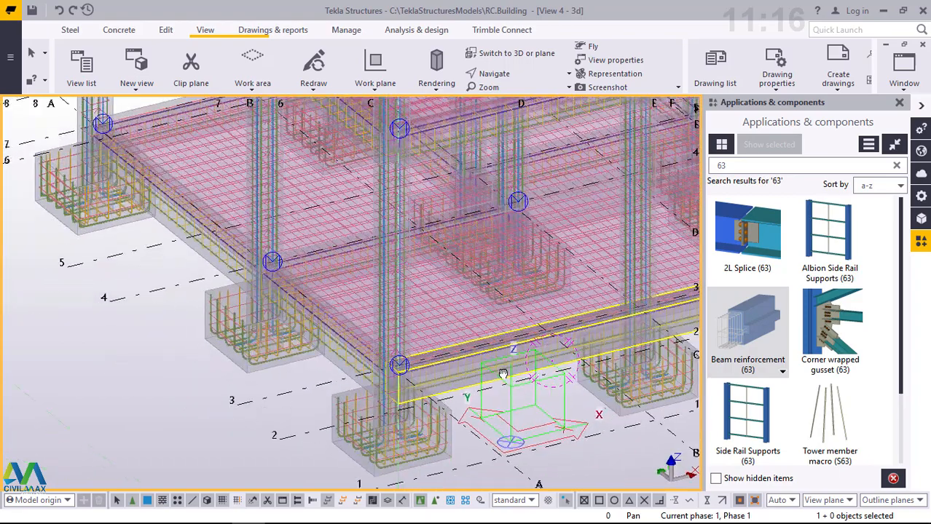
{"action": "scroll", "coordinate": [468, 381], "scroll_direction": "up", "scroll_amount": 4}
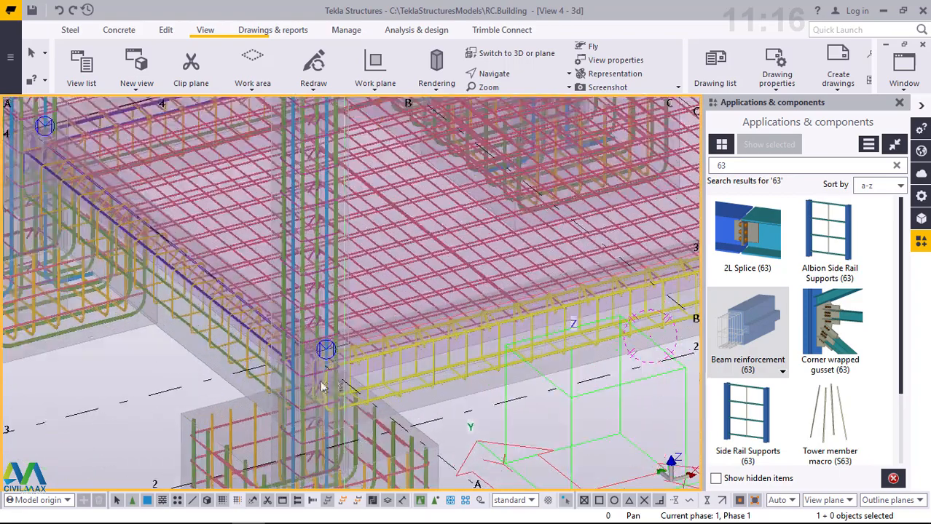
{"action": "scroll", "coordinate": [291, 403], "scroll_direction": "up", "scroll_amount": 6}
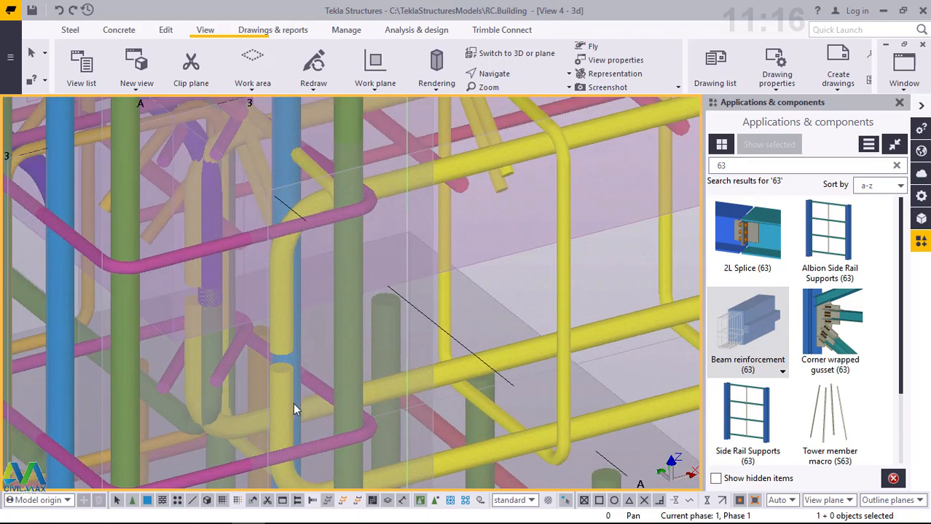
{"action": "middle_click_drag", "start_coordinate": [459, 366], "coordinate": [276, 362], "text": "ctrl"}
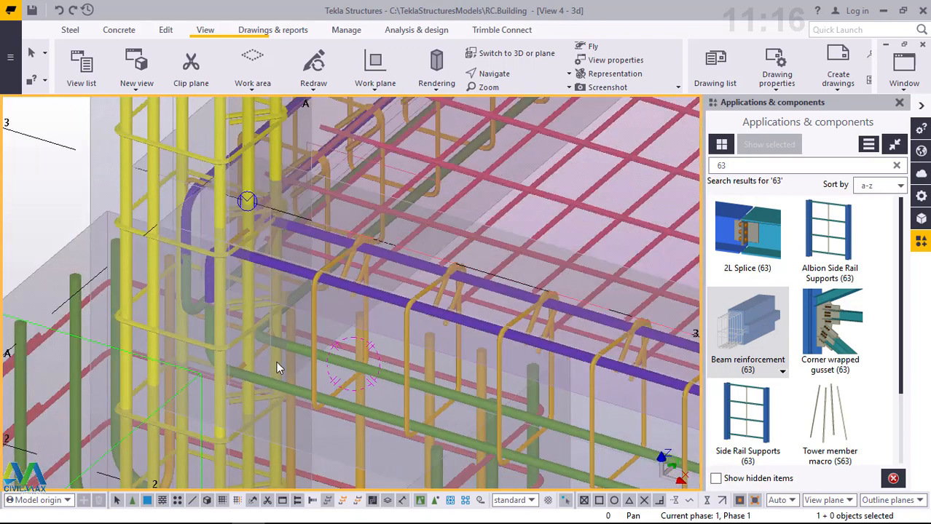
{"action": "scroll", "coordinate": [276, 354], "scroll_direction": "down", "scroll_amount": 10}
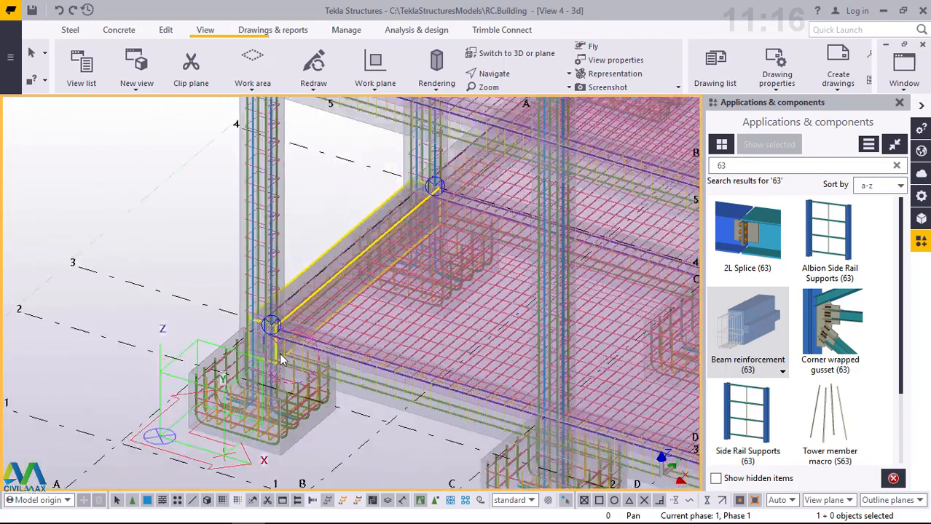
{"action": "scroll", "coordinate": [280, 353], "scroll_direction": "down", "scroll_amount": 5}
{"action": "middle_click_drag", "start_coordinate": [475, 372], "coordinate": [510, 393]}
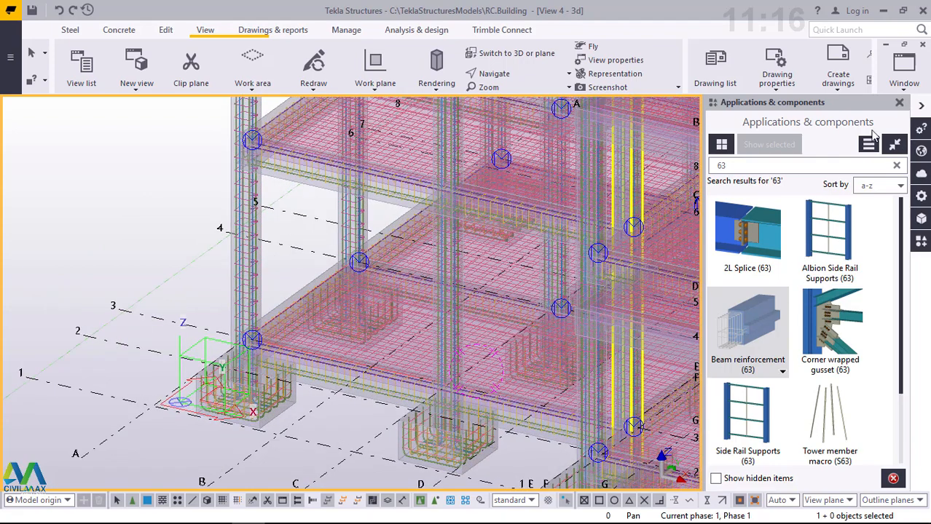
- Close the Applications & components catalog and add Plan +0 to the visible views
{"action": "left_click", "coordinate": [899, 103]}
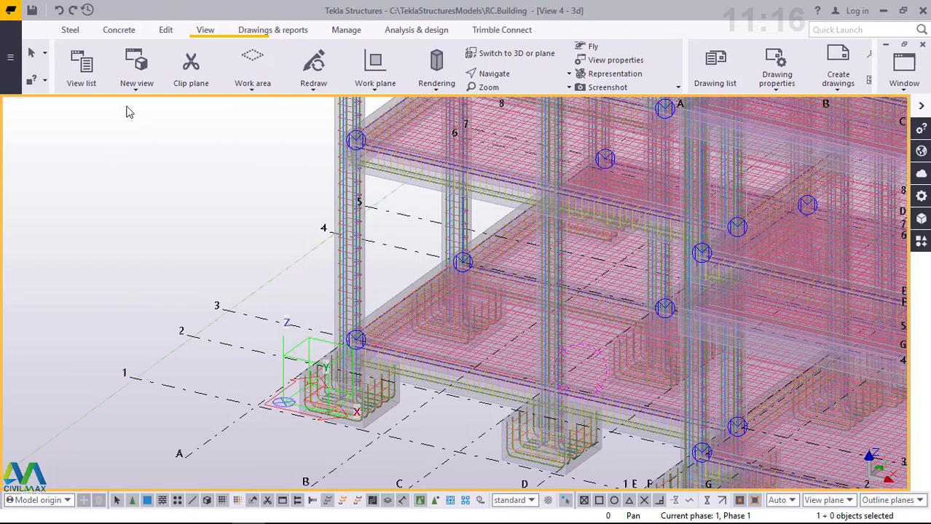
{"action": "left_click", "coordinate": [80, 87]}
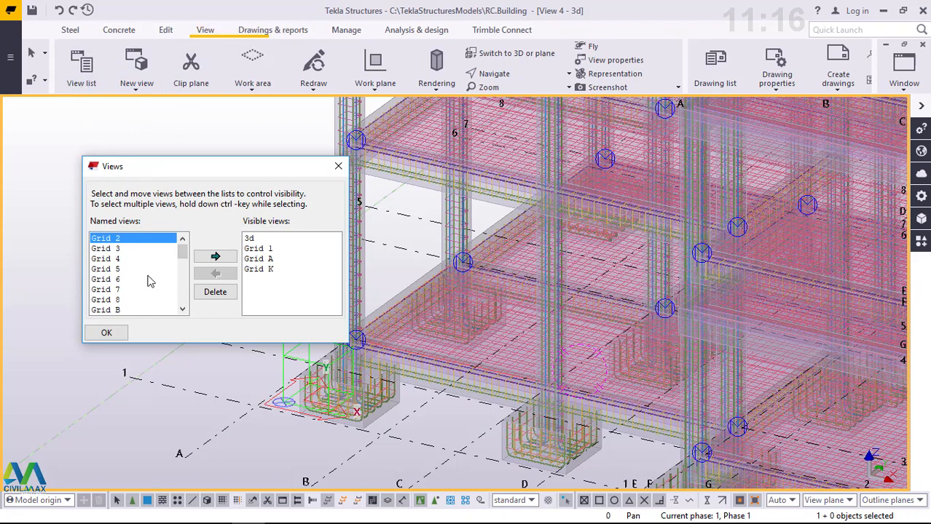
{"action": "scroll", "coordinate": [143, 284], "scroll_direction": "down", "scroll_amount": 4}
{"action": "scroll", "coordinate": [144, 284], "scroll_direction": "down", "scroll_amount": 3}
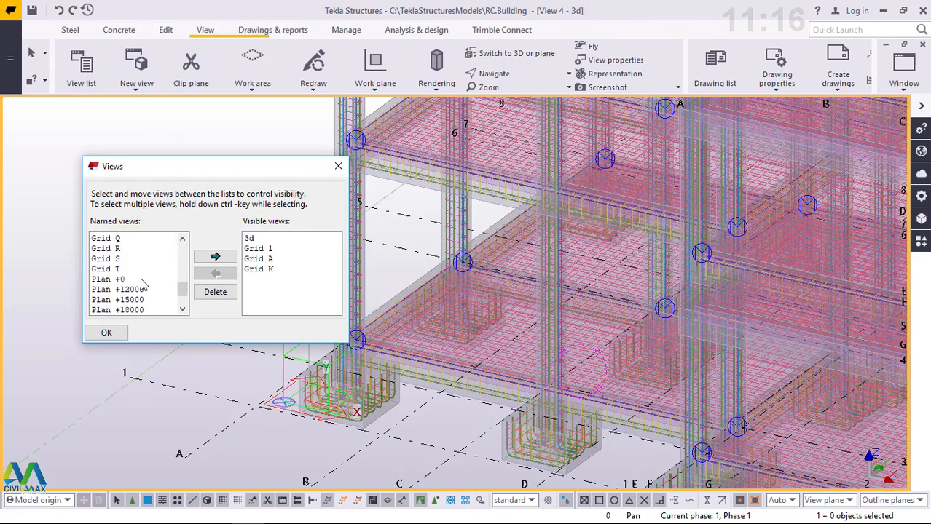
{"action": "scroll", "coordinate": [144, 294], "scroll_direction": "down", "scroll_amount": 2}
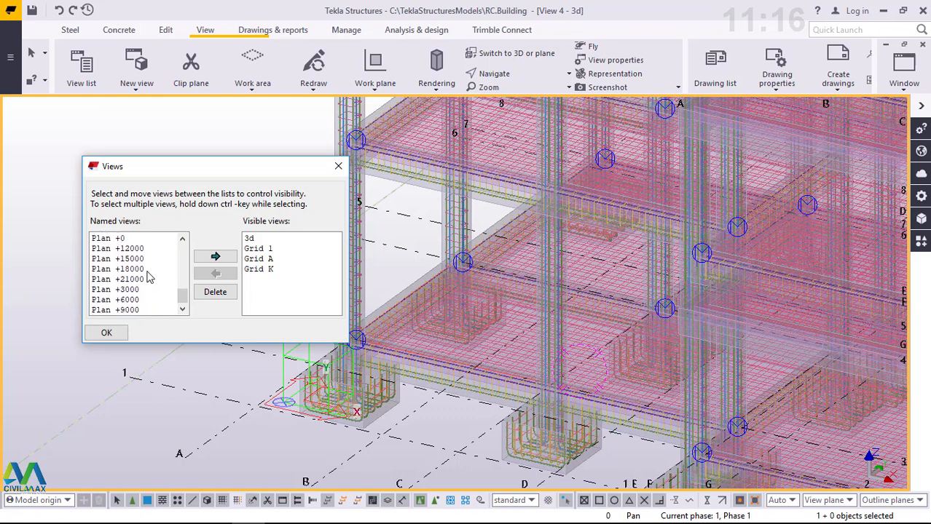
{"action": "left_click", "coordinate": [107, 240]}
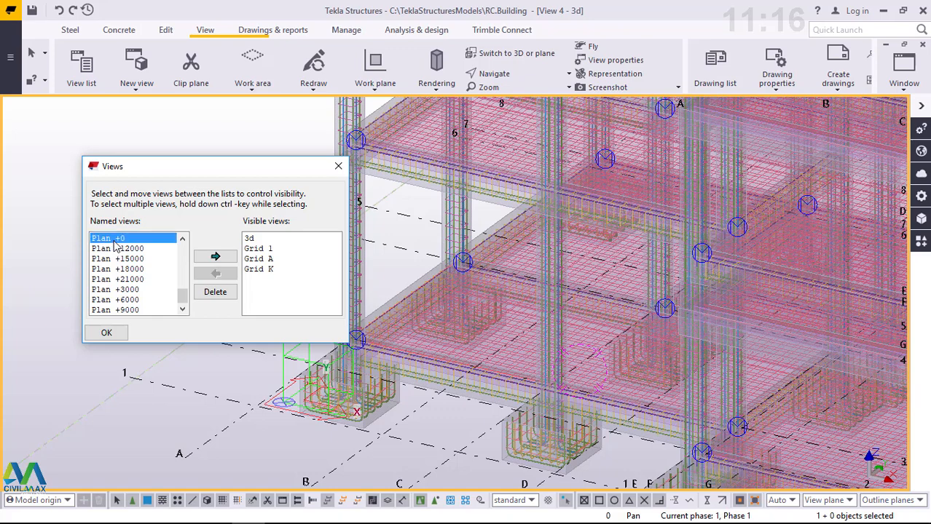
{"action": "left_click", "coordinate": [215, 259]}
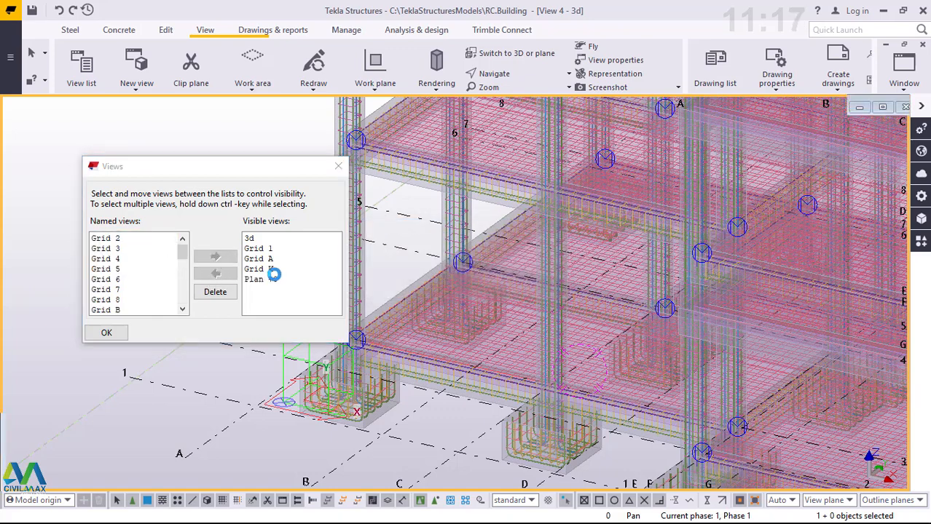
- Show the Plan +0 view in 3D with transparent parts and examine its ground beams and footings
{"action": "scroll", "coordinate": [502, 295], "scroll_direction": "up", "scroll_amount": 5}
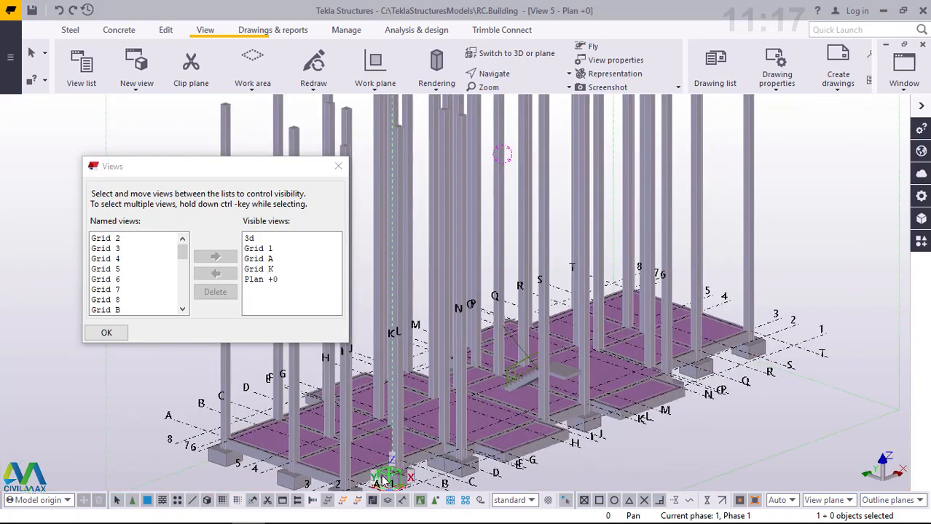
{"action": "scroll", "coordinate": [503, 294], "scroll_direction": "down", "scroll_amount": 4}
{"action": "scroll", "coordinate": [437, 386], "scroll_direction": "up", "scroll_amount": 6}
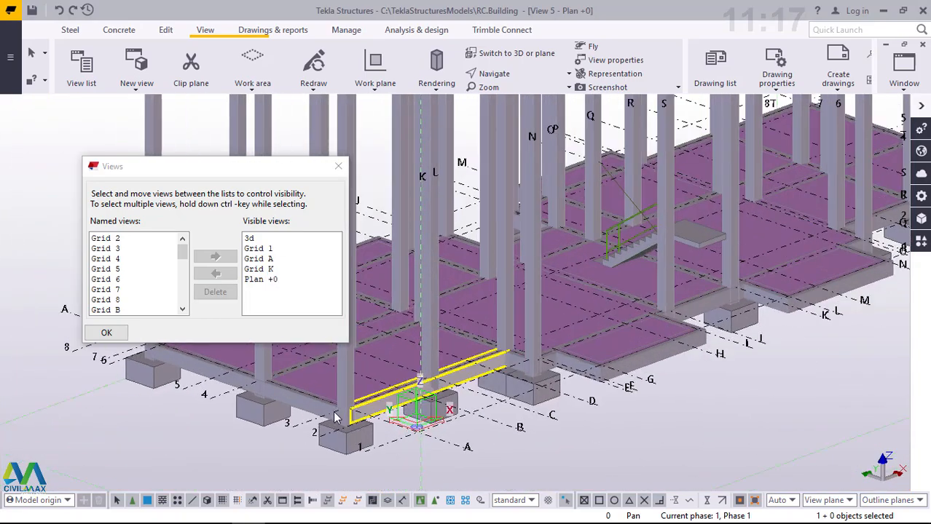
{"action": "key", "text": "ctrl+5"}
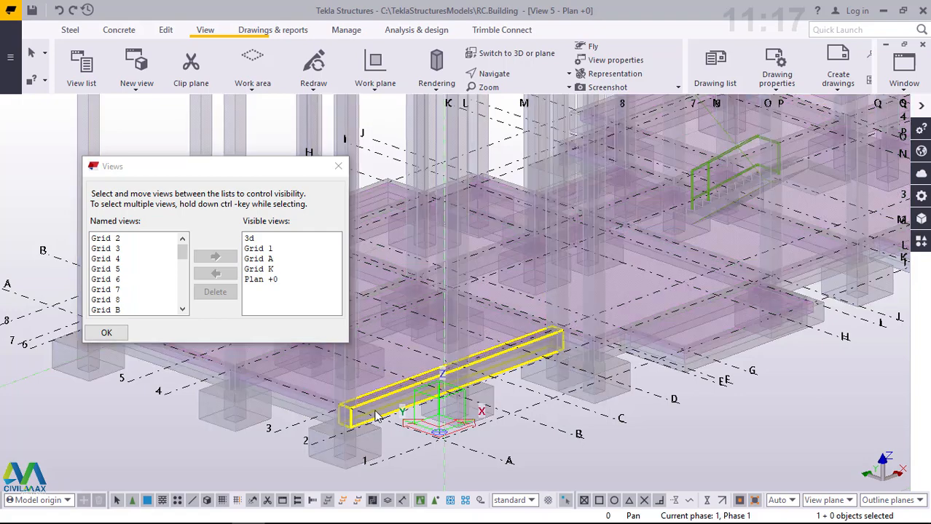
{"action": "scroll", "coordinate": [718, 325], "scroll_direction": "down", "scroll_amount": 4}
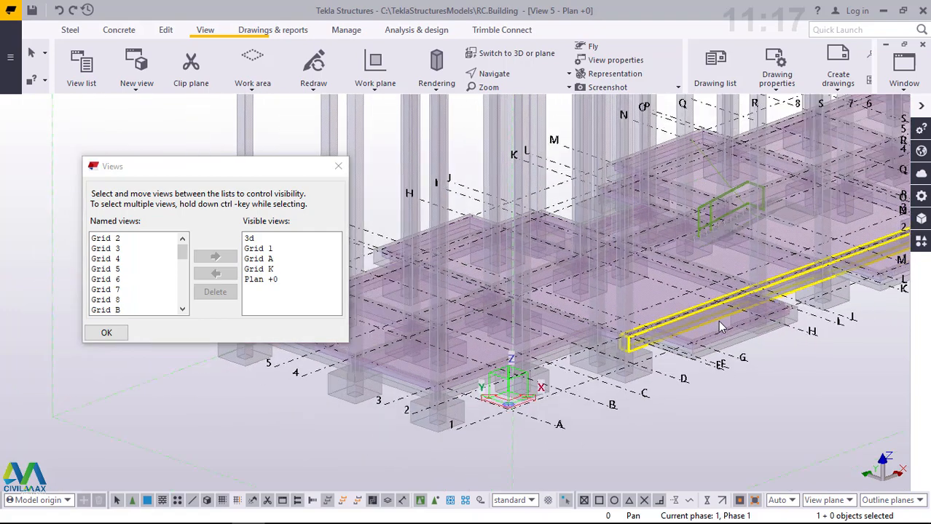
{"action": "scroll", "coordinate": [379, 372], "scroll_direction": "up", "scroll_amount": 5}
{"action": "scroll", "coordinate": [379, 376], "scroll_direction": "up", "scroll_amount": 5}
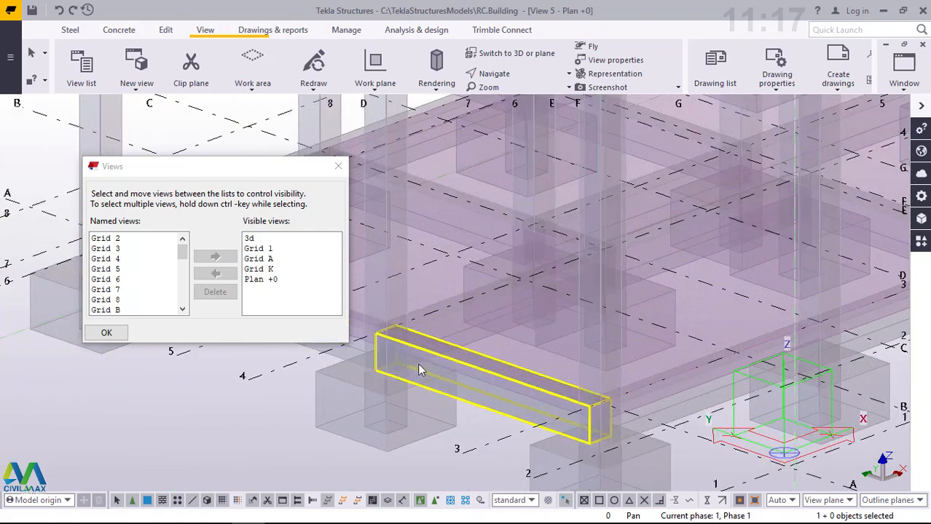
{"action": "scroll", "coordinate": [482, 368], "scroll_direction": "down", "scroll_amount": 8}
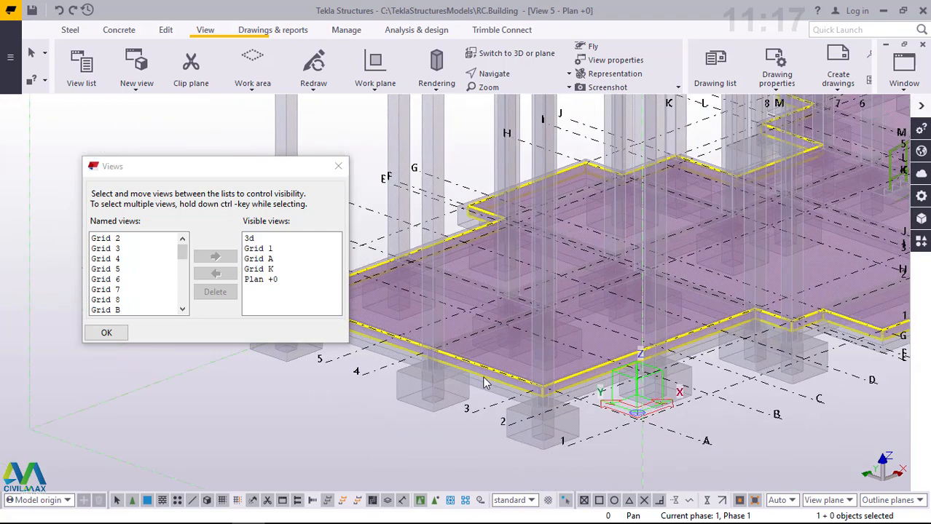
{"action": "scroll", "coordinate": [486, 383], "scroll_direction": "down", "scroll_amount": 1}
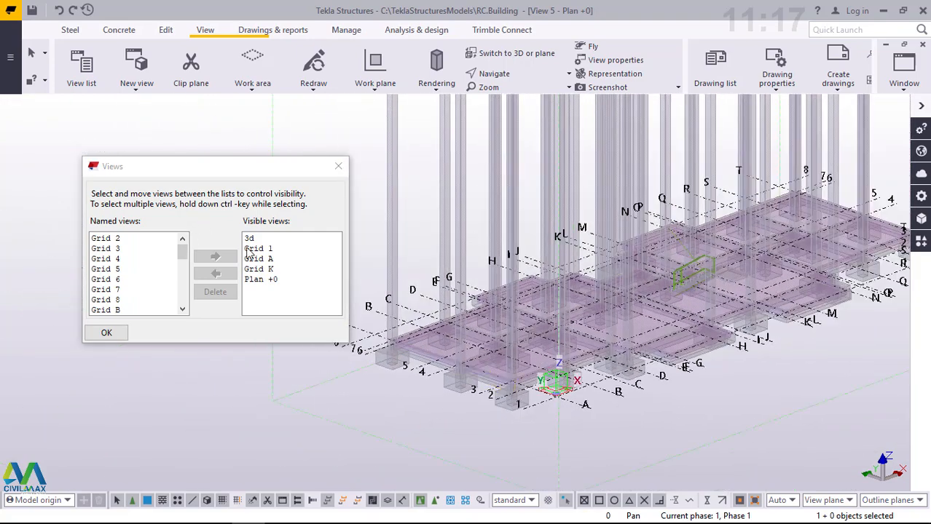
- Add Plan +3000 to the visible views
{"action": "left_click", "coordinate": [182, 309]}
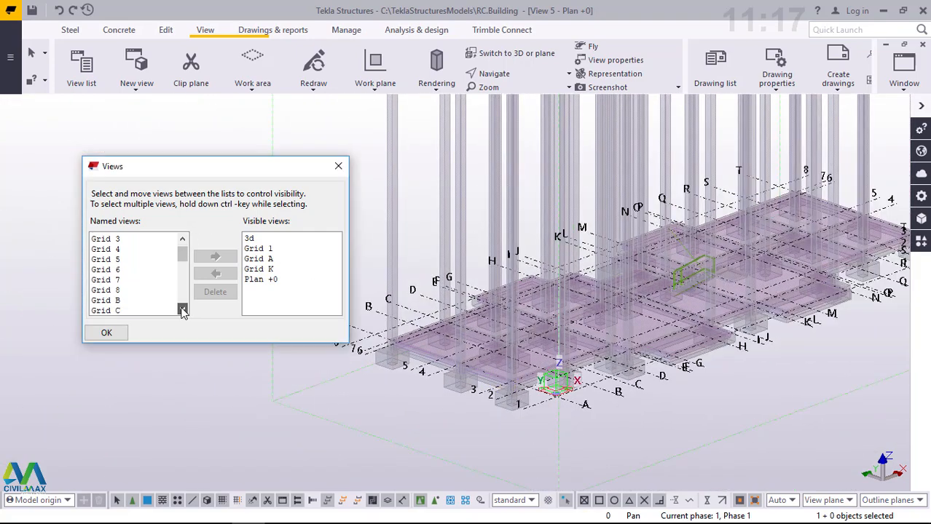
{"action": "left_click", "coordinate": [182, 309]}
{"action": "left_click", "coordinate": [182, 310]}
{"action": "left_click", "coordinate": [182, 309]}
{"action": "left_click", "coordinate": [183, 309]}
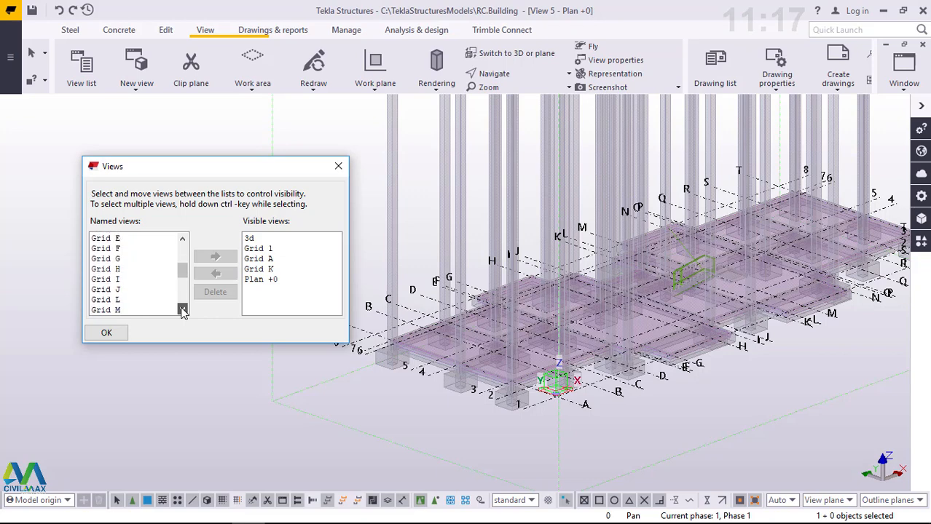
{"action": "left_click", "coordinate": [182, 310]}
{"action": "left_click", "coordinate": [182, 309]}
{"action": "left_click", "coordinate": [182, 309]}
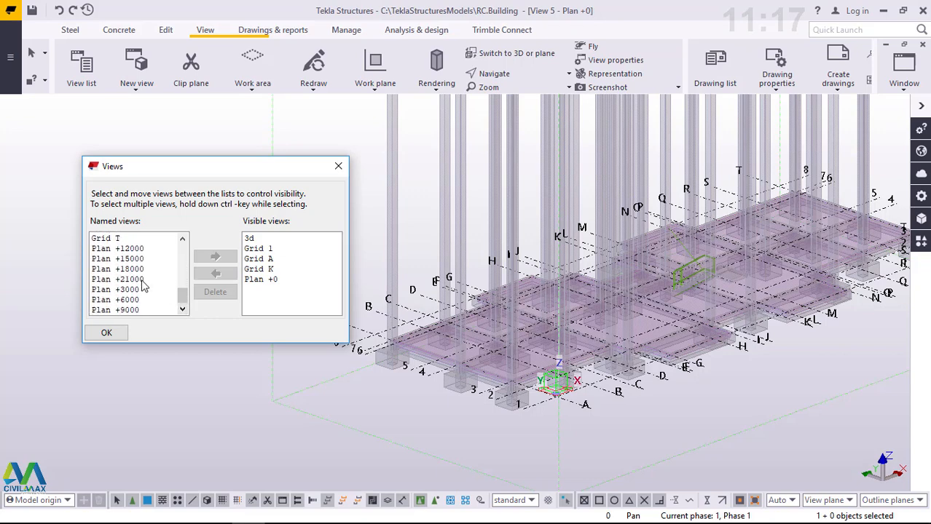
{"action": "left_click", "coordinate": [127, 300]}
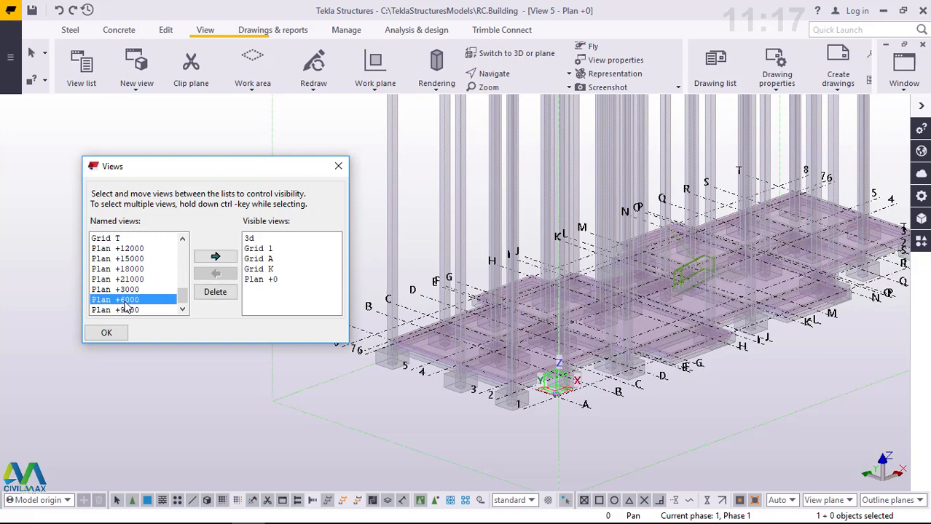
{"action": "left_click", "coordinate": [128, 290]}
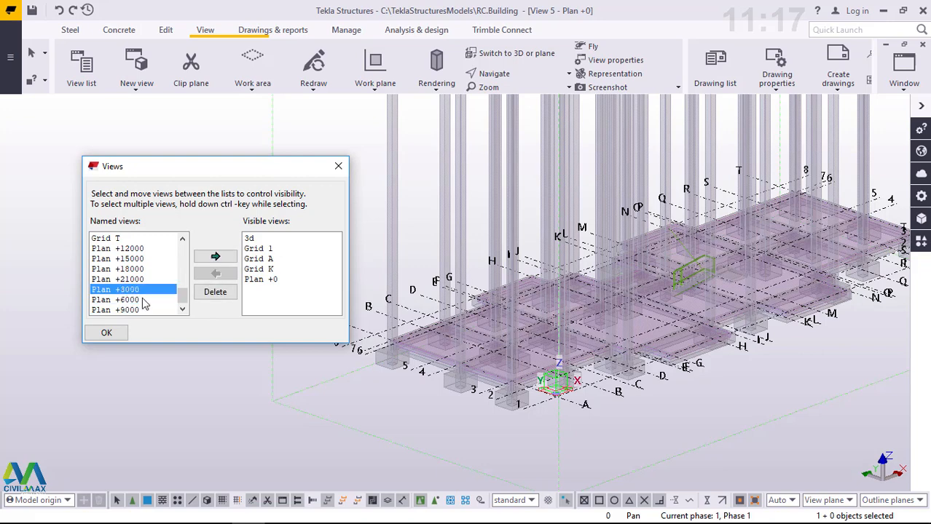
{"action": "left_click", "coordinate": [215, 256]}
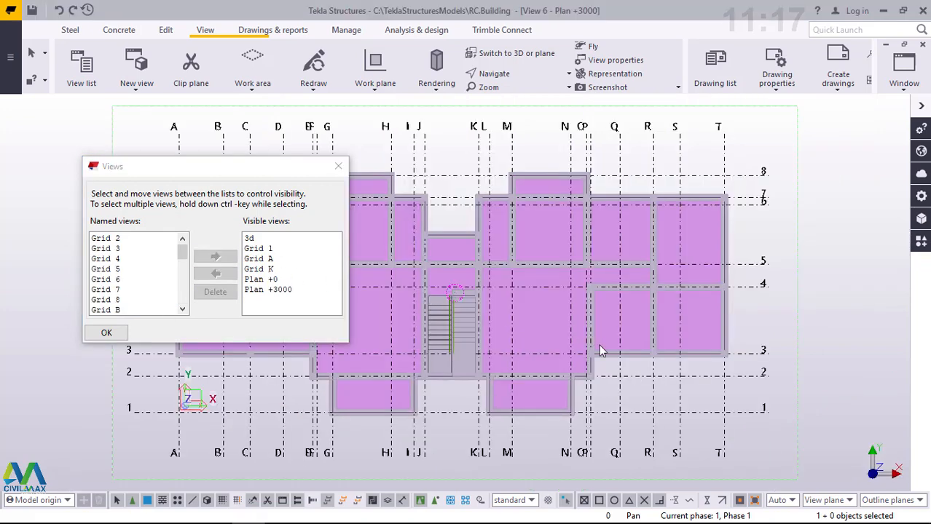
- Switch the Plan +3000 view to 3D and examine the first-floor beams, slabs and staircase
{"action": "left_click", "coordinate": [509, 53]}
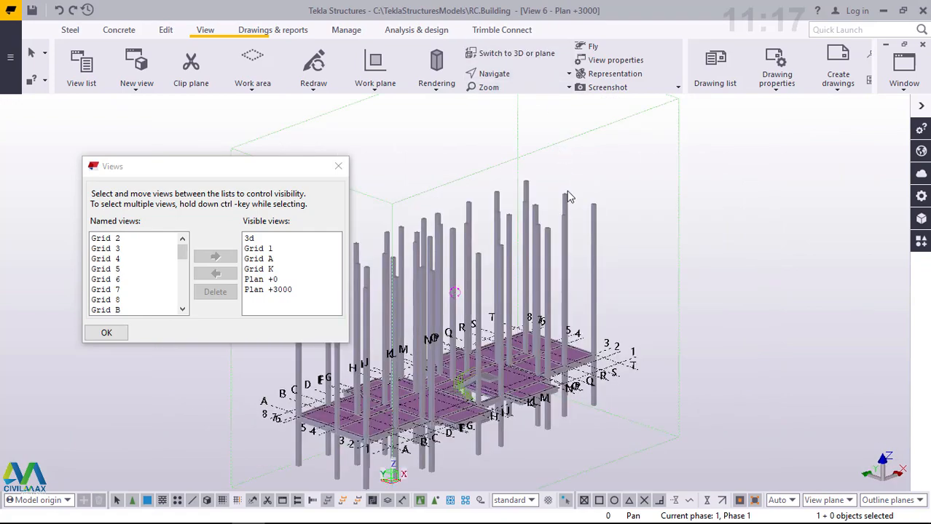
{"action": "scroll", "coordinate": [410, 423], "scroll_direction": "up", "scroll_amount": 5}
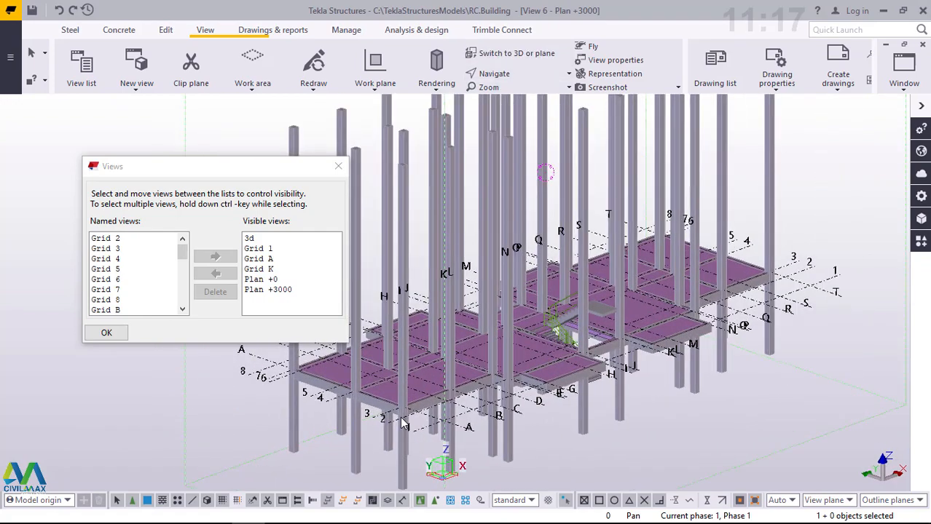
{"action": "scroll", "coordinate": [410, 418], "scroll_direction": "up", "scroll_amount": 1}
{"action": "scroll", "coordinate": [528, 310], "scroll_direction": "down", "scroll_amount": 3}
{"action": "scroll", "coordinate": [633, 330], "scroll_direction": "up", "scroll_amount": 4}
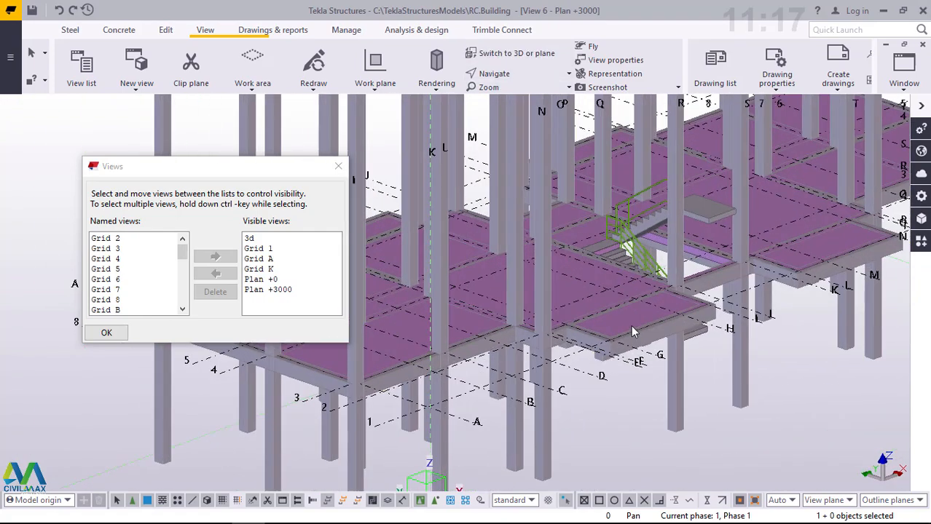
- Examine the Plan +3000 floor from a lower angle with transparent parts and return to fully rendered parts
{"action": "middle_click_drag", "start_coordinate": [626, 331], "coordinate": [555, 337], "text": "ctrl"}
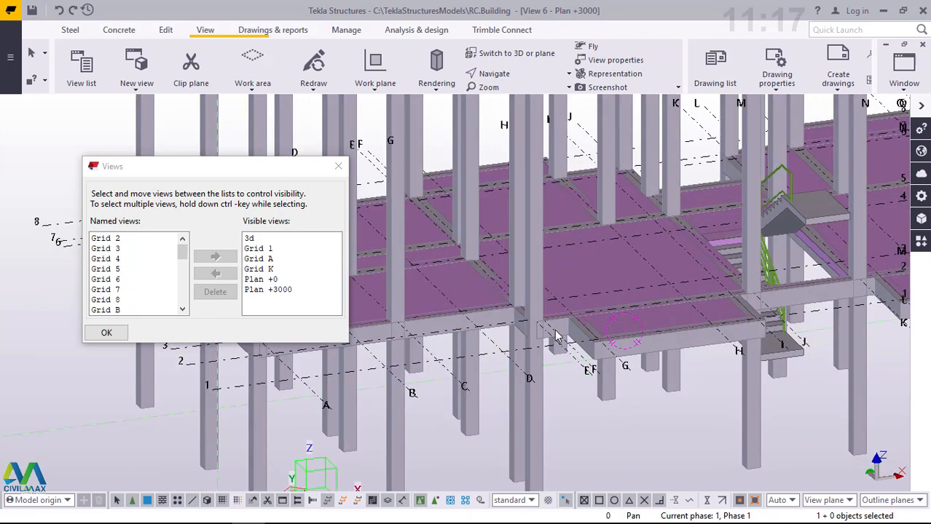
{"action": "key", "text": "ctrl+2"}
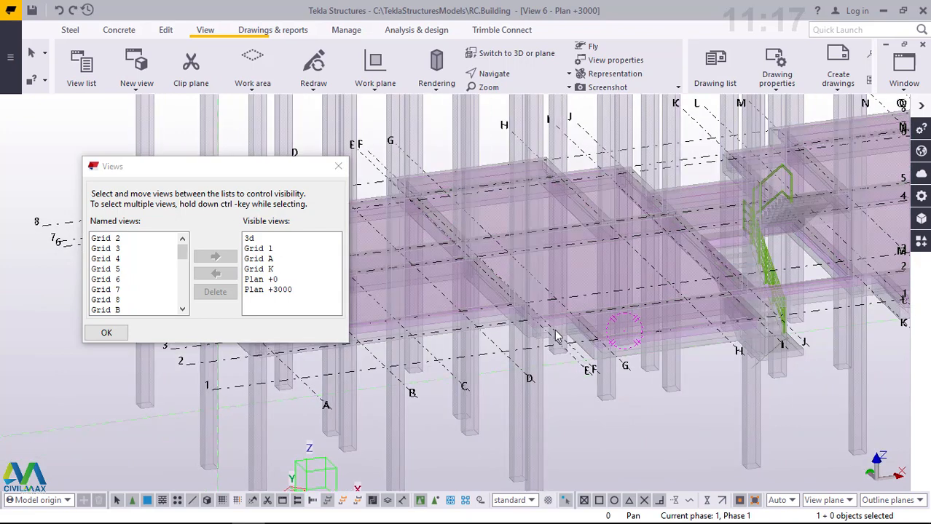
{"action": "key", "text": "ctrl+4"}
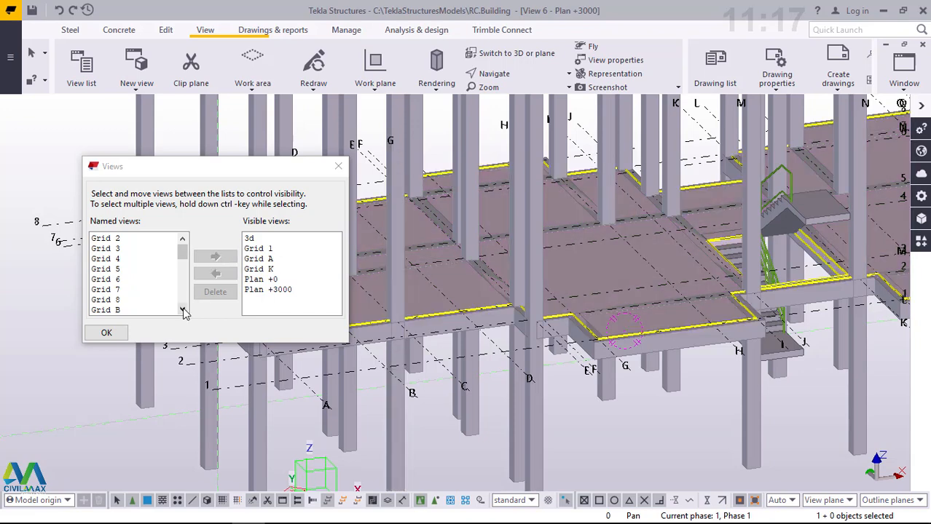
- Add Plan +6000 to the visible views and show it in 3D with fully rendered parts
{"action": "left_click_drag", "start_coordinate": [183, 253], "coordinate": [185, 305]}
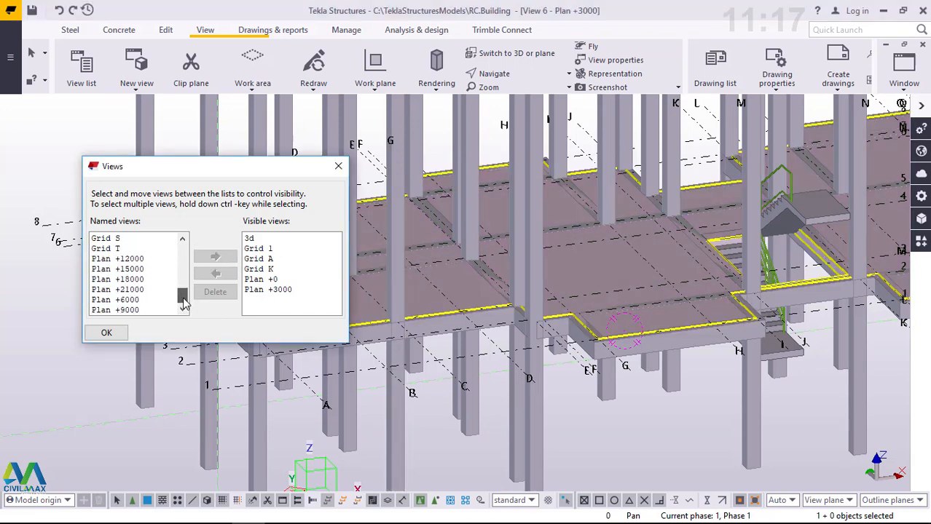
{"action": "left_click", "coordinate": [133, 300]}
{"action": "left_click", "coordinate": [215, 257]}
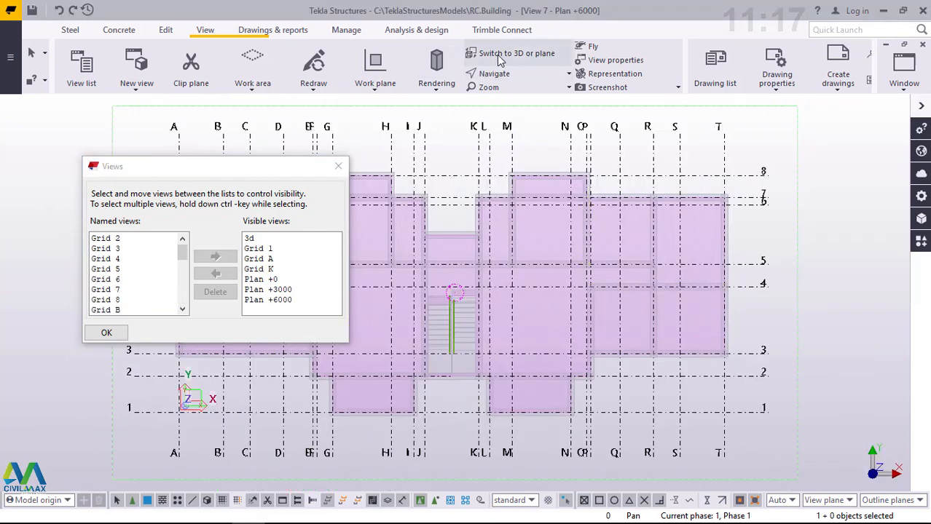
{"action": "left_click", "coordinate": [499, 56]}
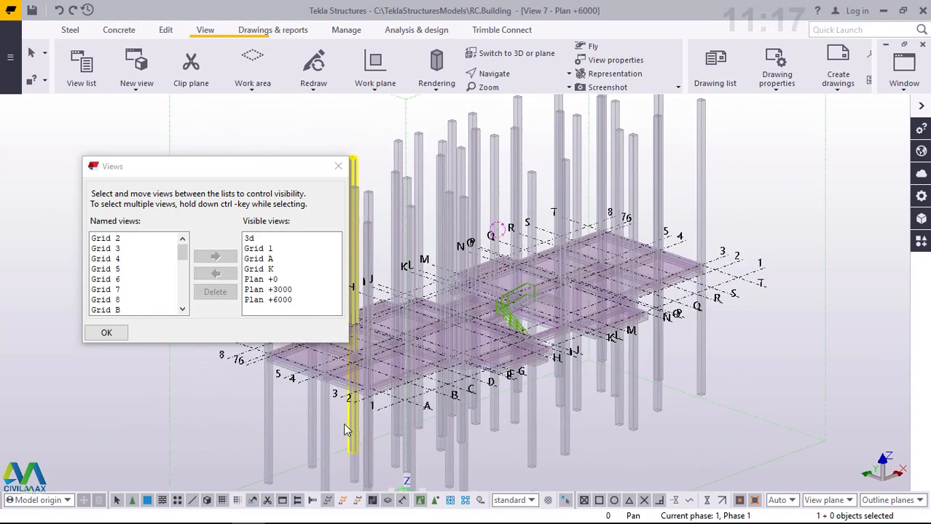
{"action": "key", "text": "ctrl+4"}
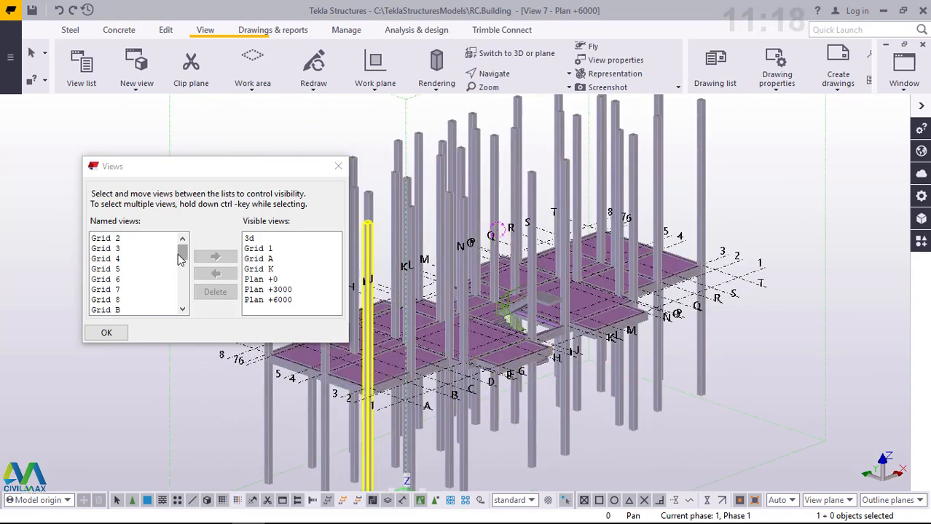
- Add Plan +9000 to the visible views and switch it to 3D to inspect its slabs and columns
{"action": "left_click_drag", "start_coordinate": [177, 254], "coordinate": [182, 312]}
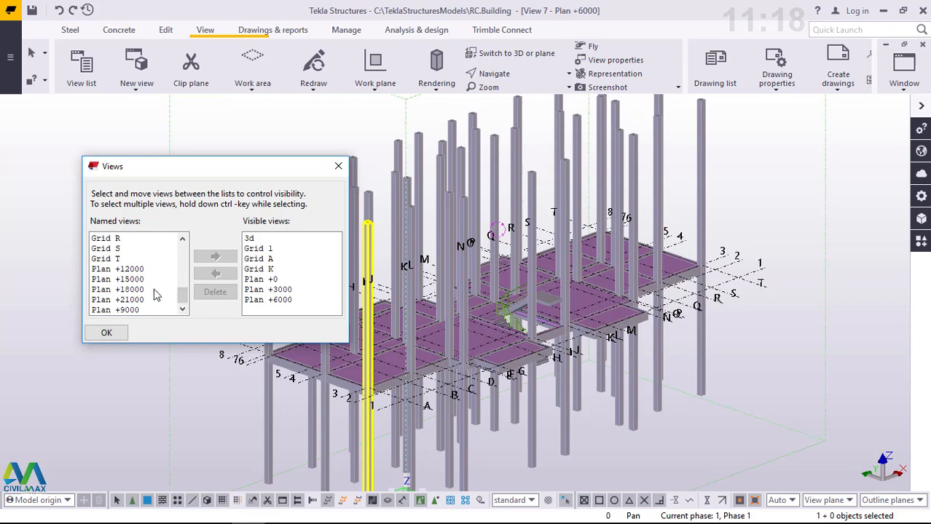
{"action": "left_click", "coordinate": [131, 310]}
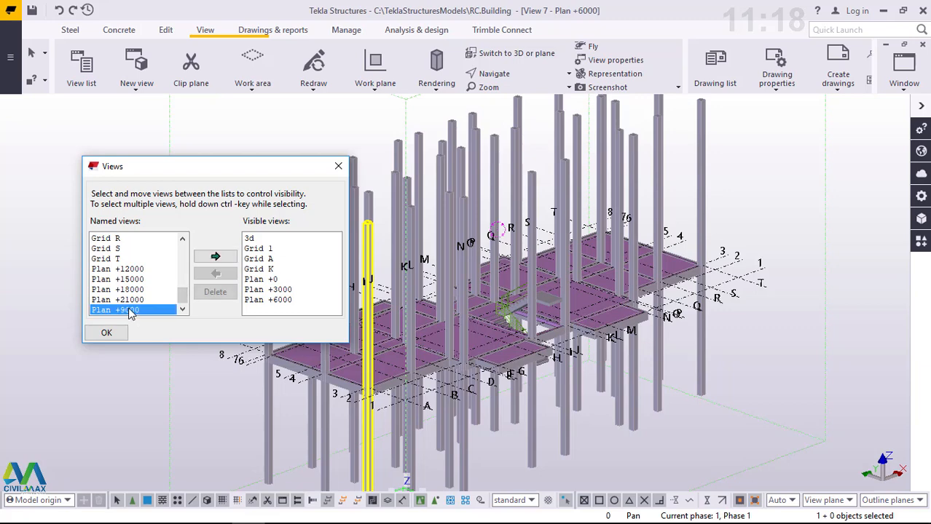
{"action": "left_click", "coordinate": [215, 257]}
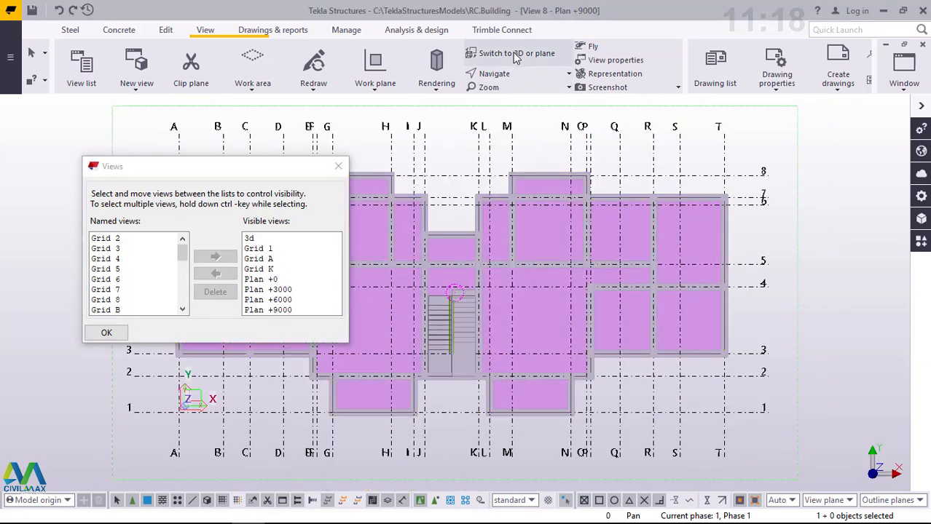
{"action": "key", "text": "ctrl+p"}
{"action": "middle_click_drag", "start_coordinate": [617, 253], "coordinate": [665, 253], "text": "ctrl"}
{"action": "scroll", "coordinate": [664, 249], "scroll_direction": "down", "scroll_amount": 3}
{"action": "scroll", "coordinate": [632, 278], "scroll_direction": "up", "scroll_amount": 3}
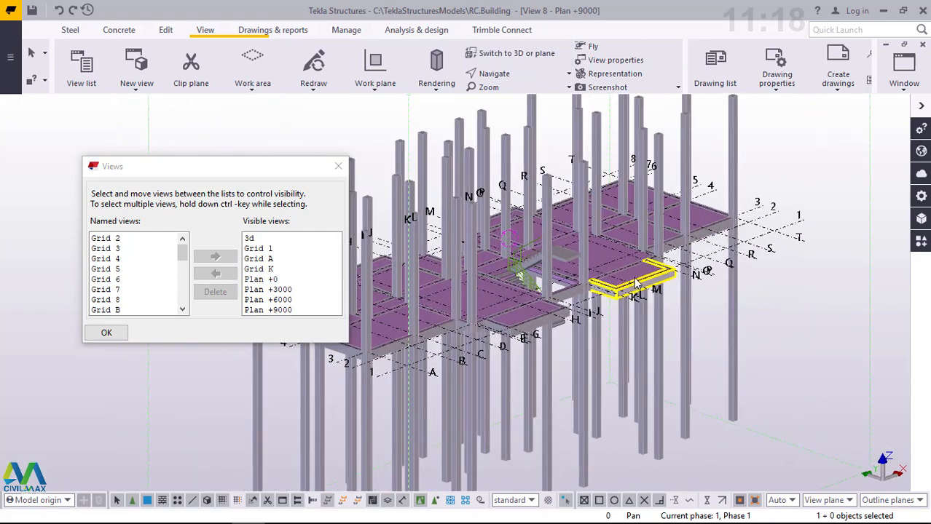
- Add Plan +18000 to the visible views and remove it from them again
{"action": "scroll", "coordinate": [181, 284], "scroll_direction": "down", "scroll_amount": 5}
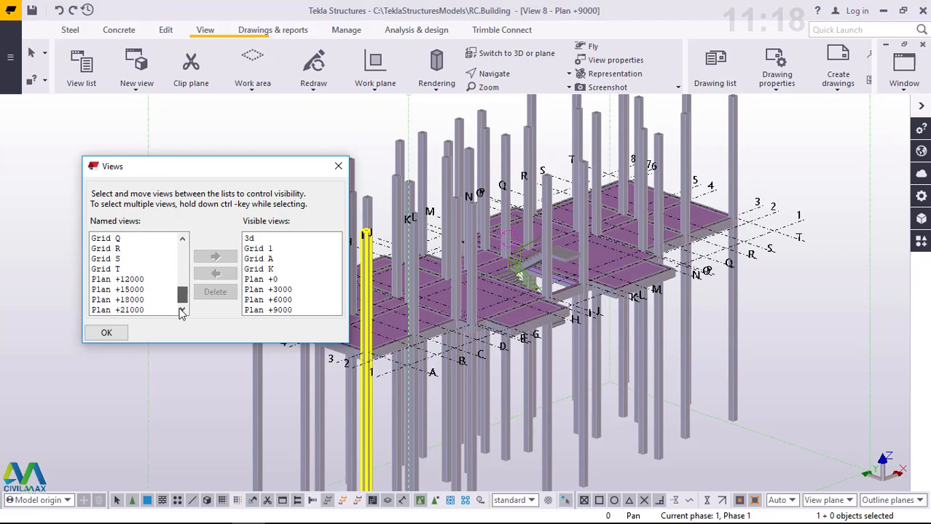
{"action": "left_click", "coordinate": [138, 279]}
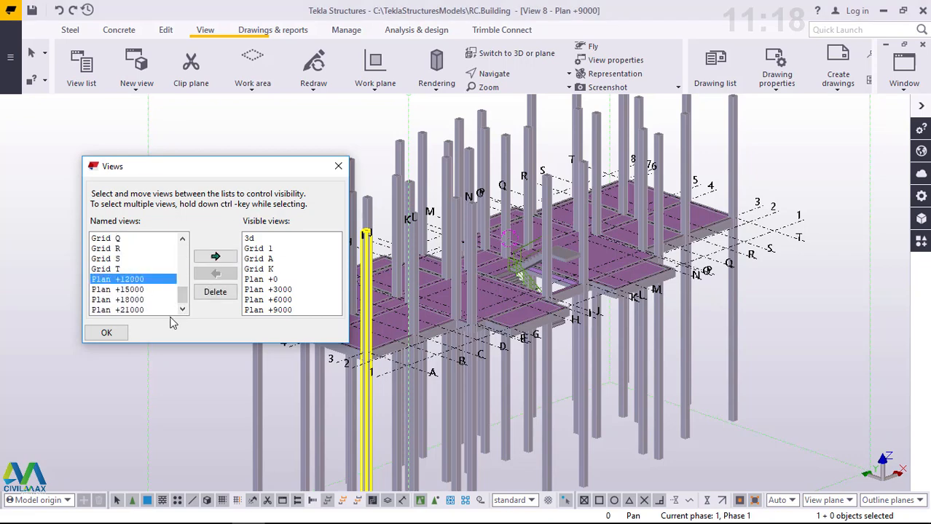
{"action": "left_click", "coordinate": [131, 299]}
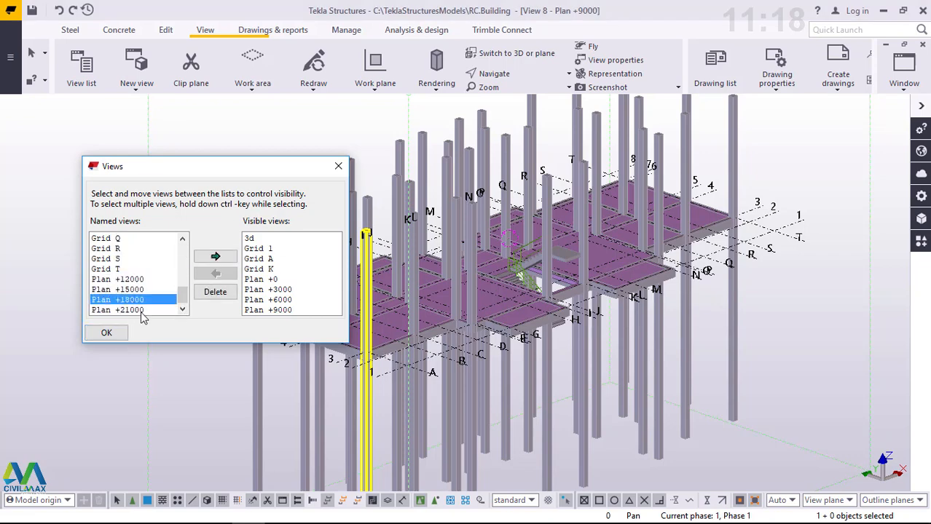
{"action": "left_click", "coordinate": [215, 258]}
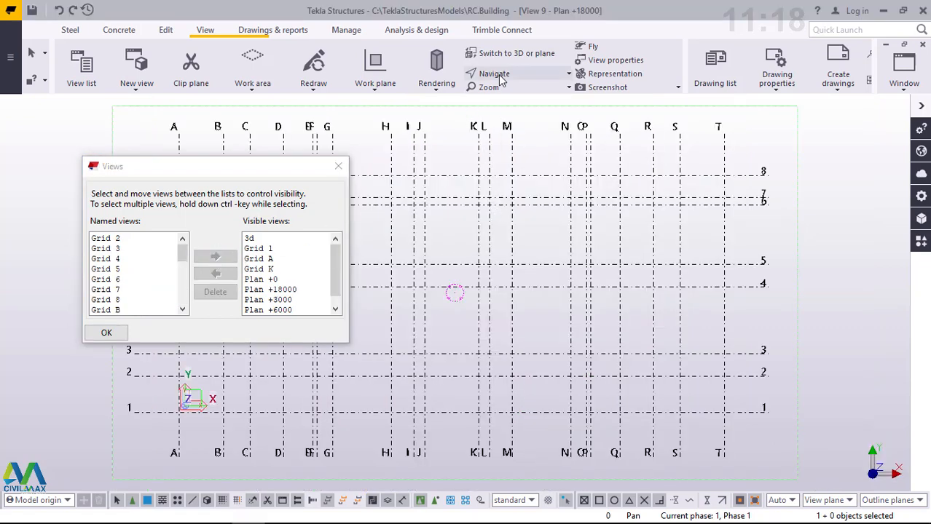
{"action": "left_click", "coordinate": [273, 290]}
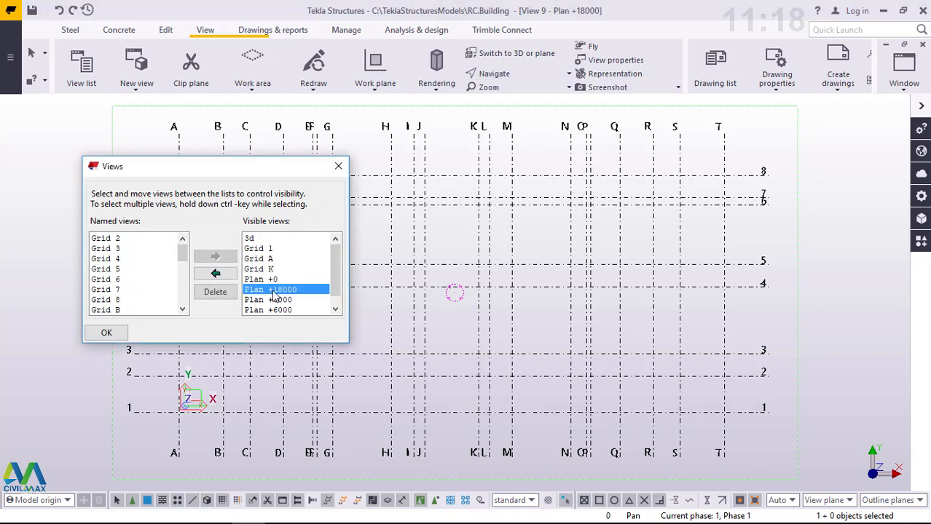
{"action": "left_click", "coordinate": [215, 275]}
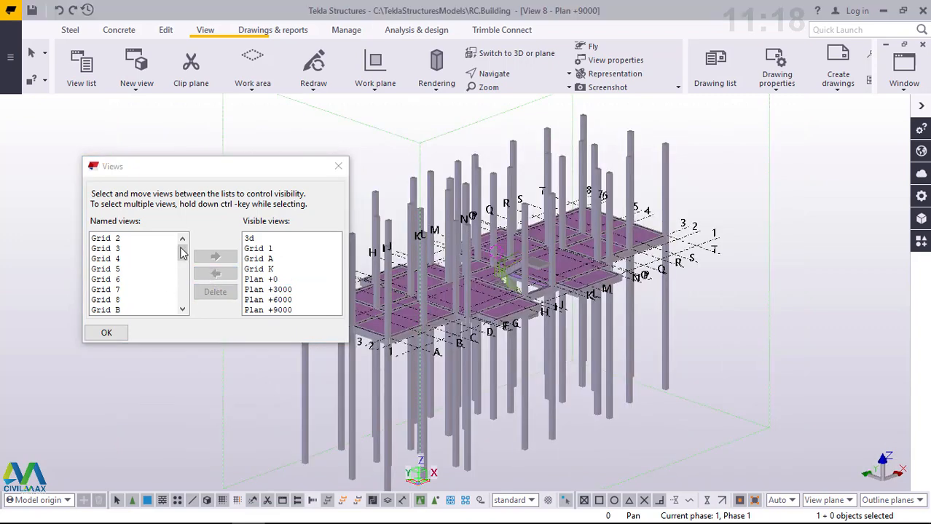
- Add Plan +12000 to the visible views and switch it to 3D
{"action": "left_click_drag", "start_coordinate": [183, 252], "coordinate": [174, 303]}
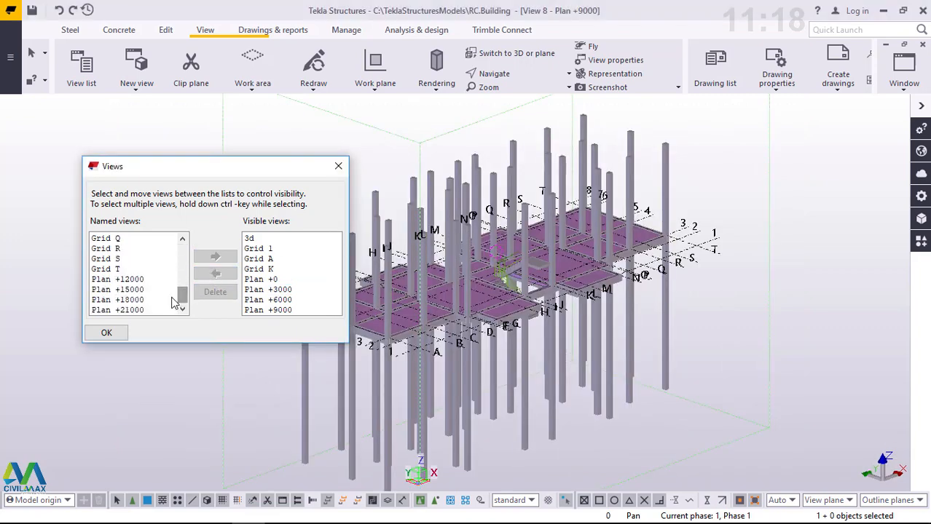
{"action": "left_click", "coordinate": [128, 280]}
{"action": "left_click", "coordinate": [215, 257]}
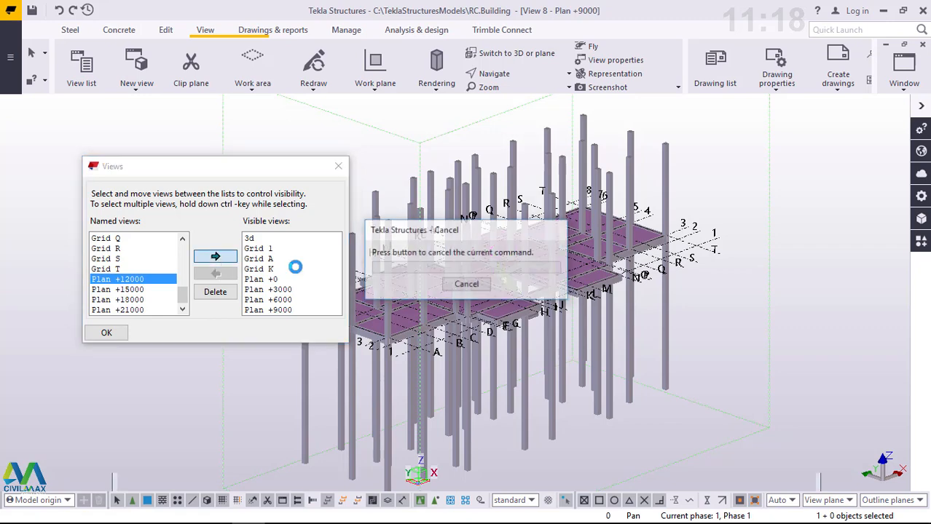
{"action": "left_click", "coordinate": [510, 53]}
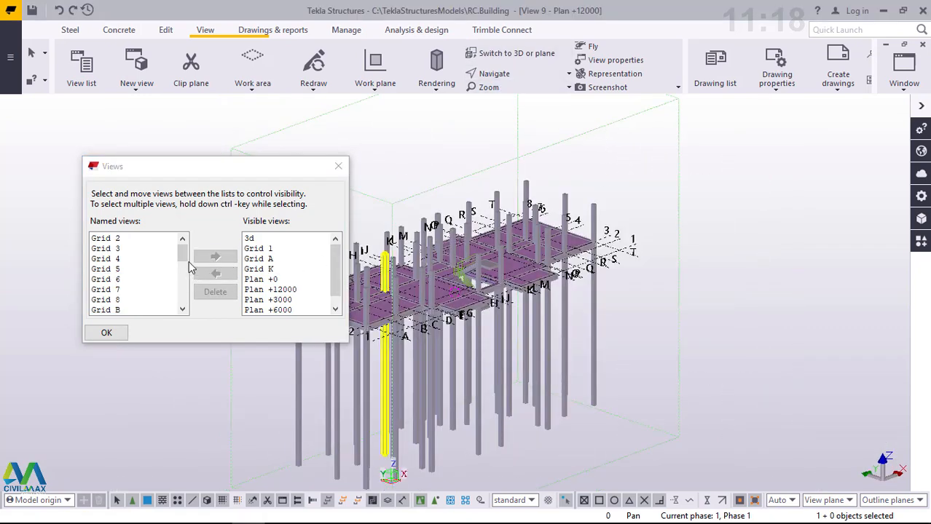
- Try to add Plan +15000 to the visible views and close the Views dialog
{"action": "left_click_drag", "start_coordinate": [182, 251], "coordinate": [183, 306]}
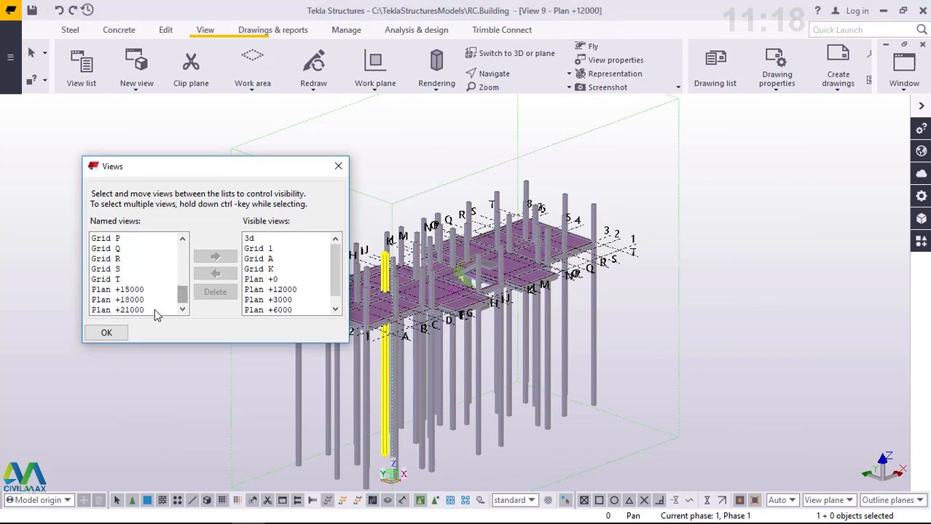
{"action": "left_click", "coordinate": [135, 290]}
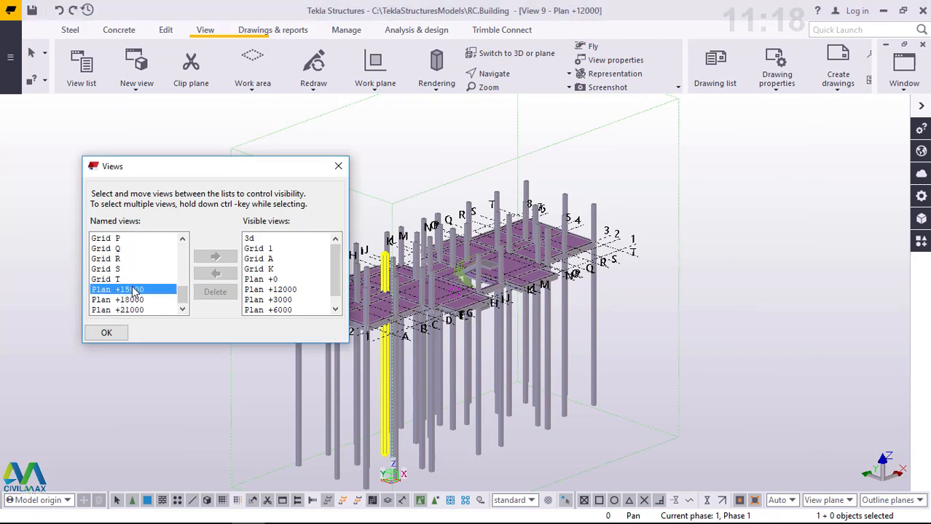
{"action": "left_click", "coordinate": [216, 258]}
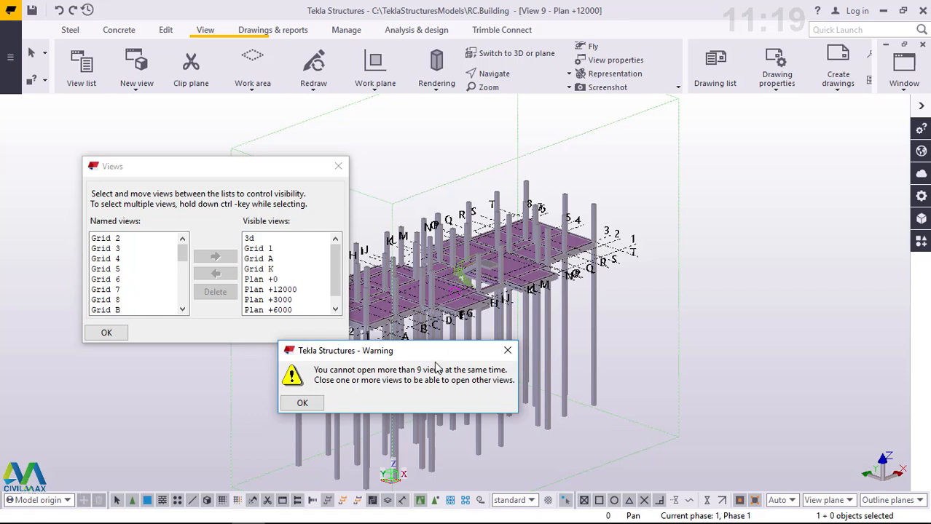
{"action": "left_click", "coordinate": [301, 402]}
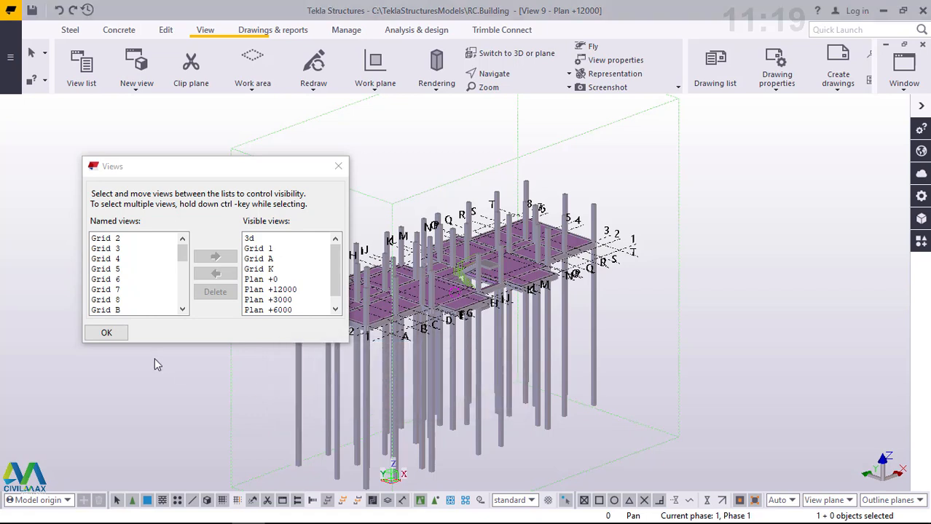
{"action": "left_click", "coordinate": [107, 333]}
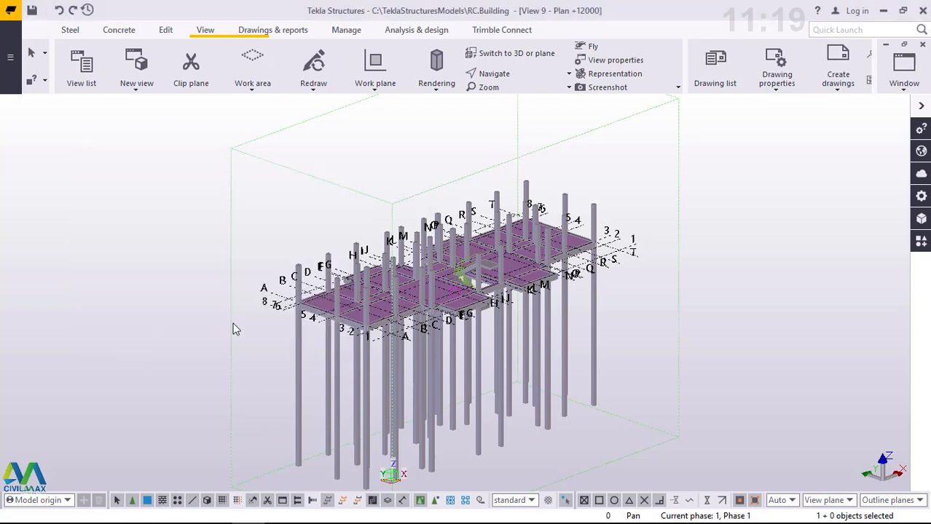
- Examine the Plan +12000 floor's beams, slabs and staircase in 3D, including with transparent parts
{"action": "scroll", "coordinate": [481, 321], "scroll_direction": "up", "scroll_amount": 5}
{"action": "scroll", "coordinate": [386, 294], "scroll_direction": "up", "scroll_amount": 2}
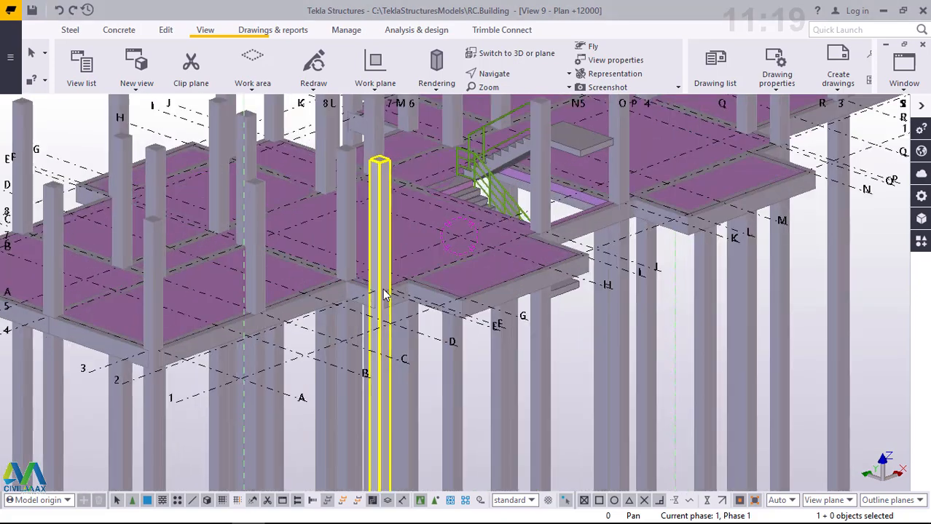
{"action": "middle_click_drag", "start_coordinate": [418, 271], "coordinate": [246, 260]}
{"action": "scroll", "coordinate": [246, 261], "scroll_direction": "down", "scroll_amount": 3}
{"action": "scroll", "coordinate": [452, 267], "scroll_direction": "down", "scroll_amount": 2}
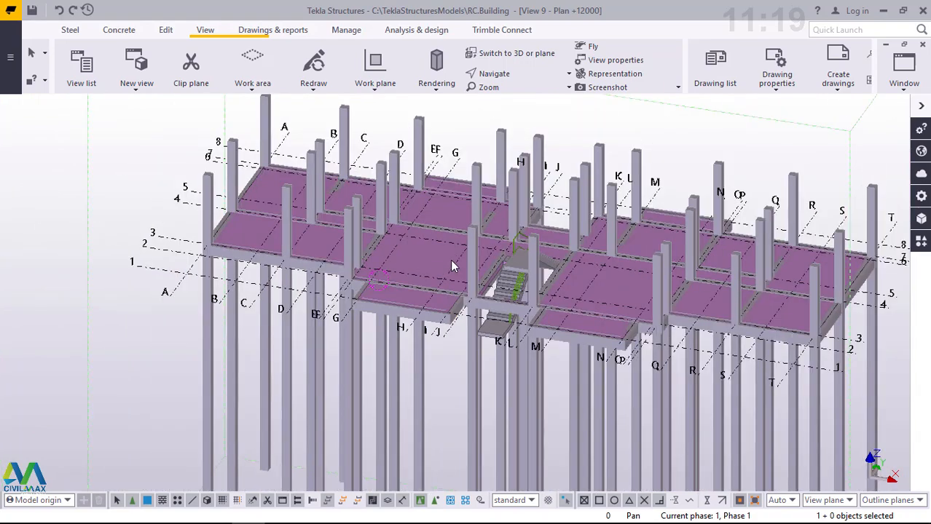
{"action": "key", "text": "ctrl+2"}
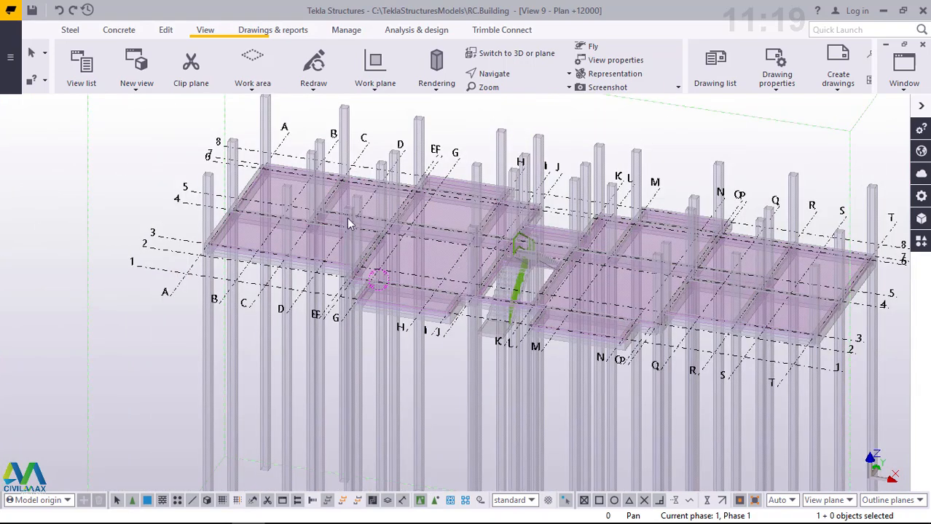
- Open the Applications & components catalog and show the Plan +12000 floor with fully rendered parts
{"action": "left_click", "coordinate": [921, 243]}
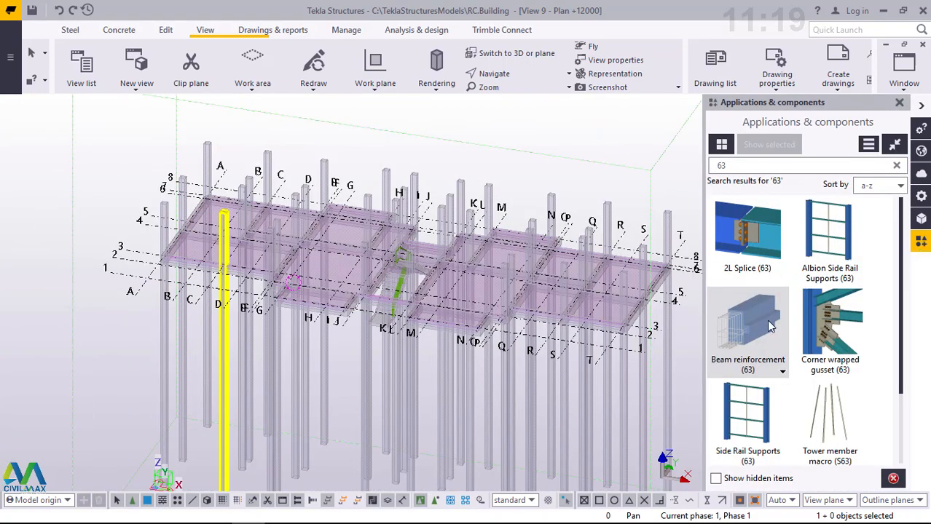
{"action": "scroll", "coordinate": [167, 262], "scroll_direction": "up", "scroll_amount": 6}
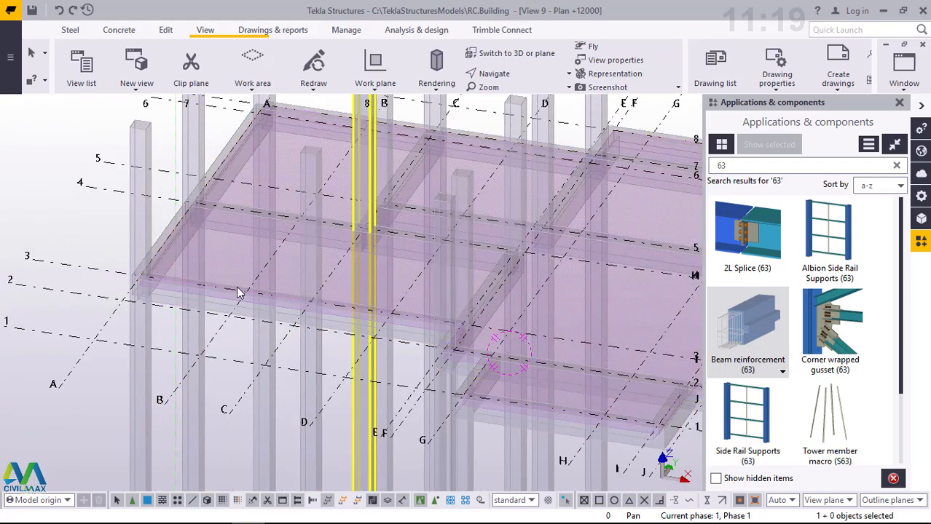
{"action": "scroll", "coordinate": [240, 290], "scroll_direction": "down", "scroll_amount": 3}
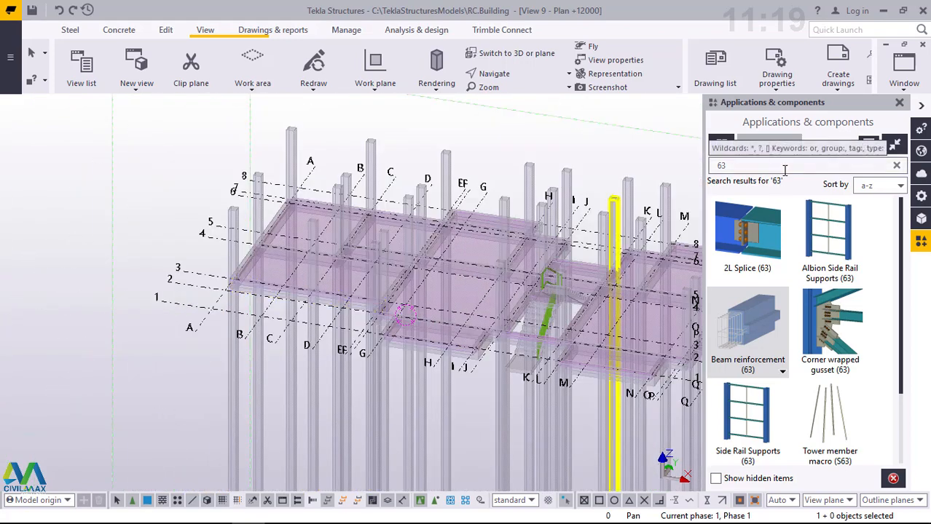
{"action": "key", "text": "ctrl+4"}
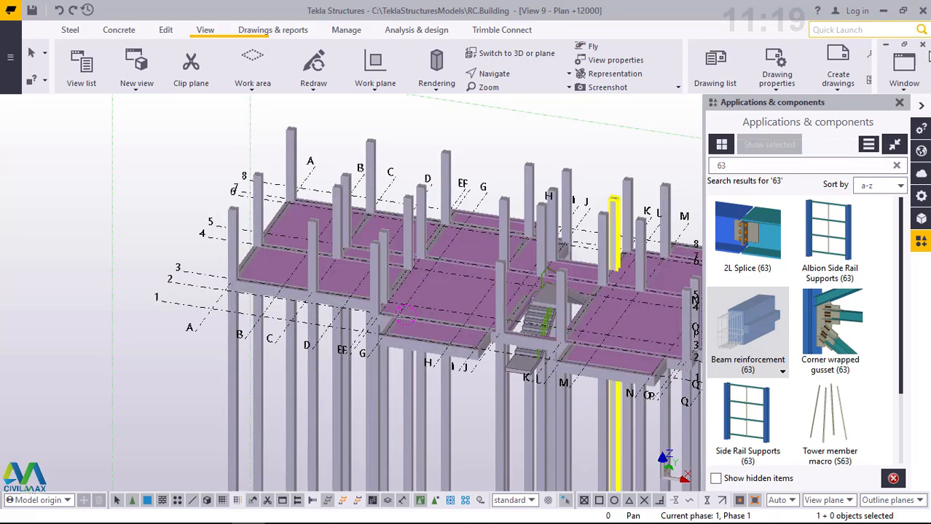
- Switch to the 3d view and examine the building's beam, slab, column and staircase reinforcement overall and close up
{"action": "left_click", "coordinate": [904, 69]}
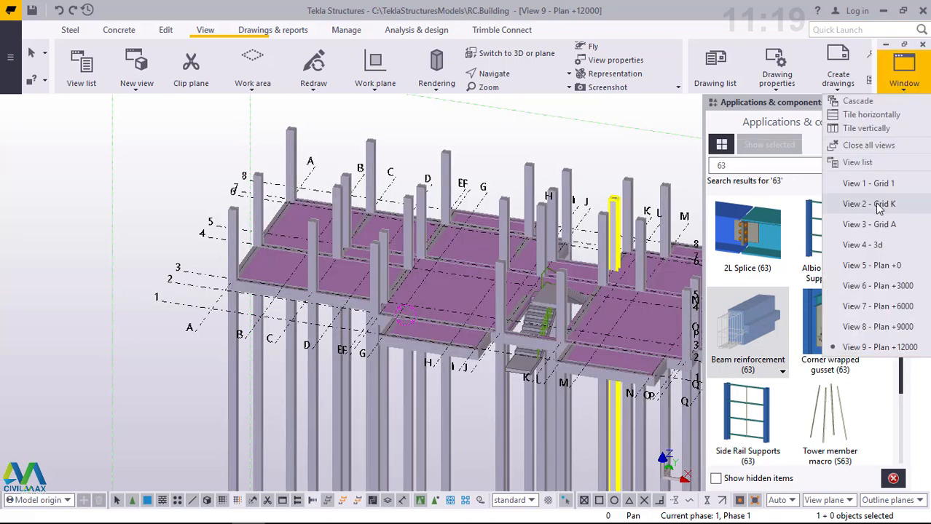
{"action": "left_click", "coordinate": [882, 246]}
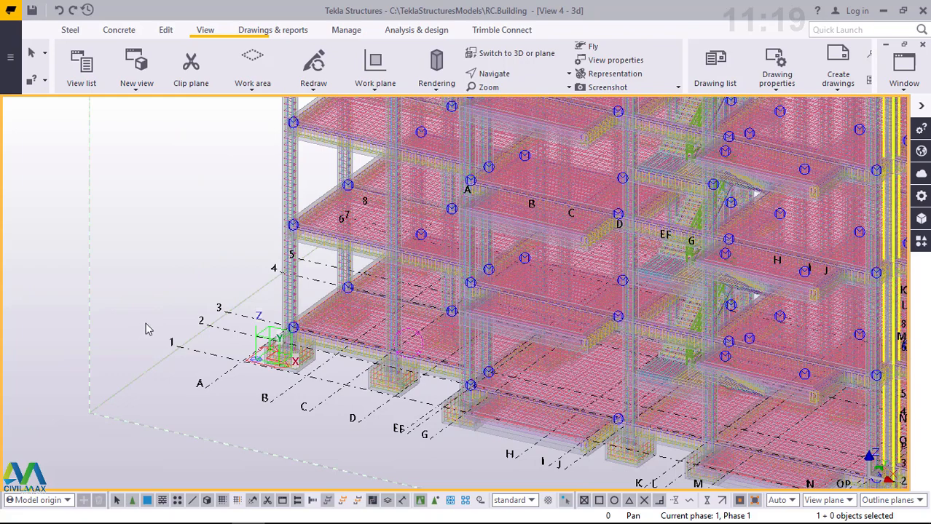
{"action": "scroll", "coordinate": [167, 317], "scroll_direction": "down", "scroll_amount": 3}
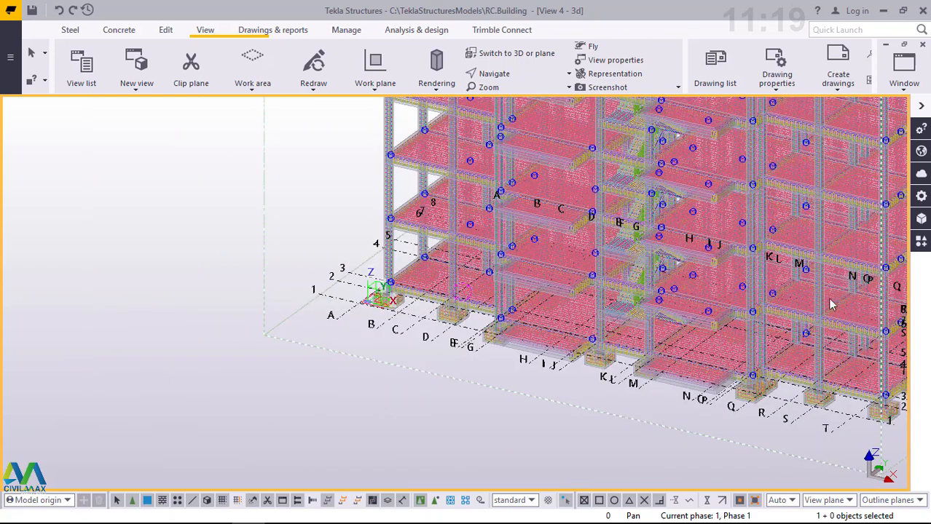
{"action": "scroll", "coordinate": [728, 260], "scroll_direction": "down", "scroll_amount": 3}
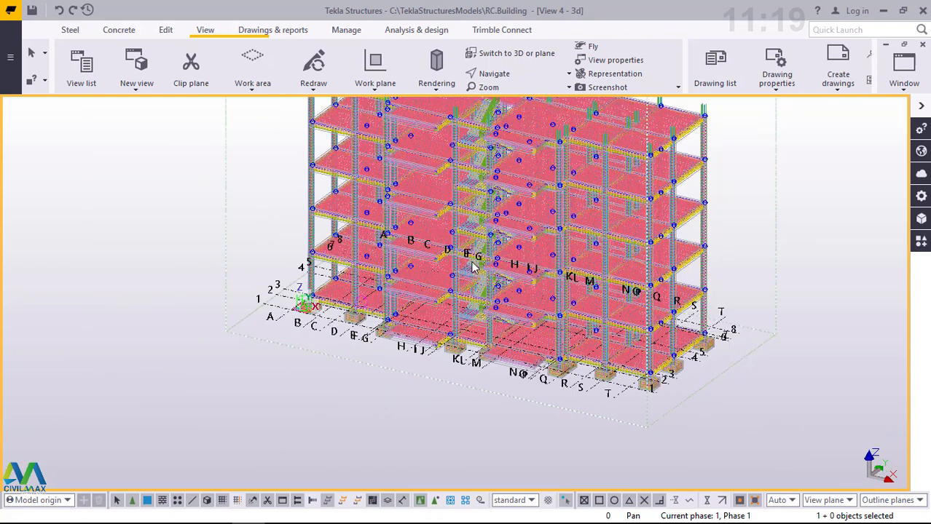
{"action": "scroll", "coordinate": [472, 268], "scroll_direction": "up", "scroll_amount": 2}
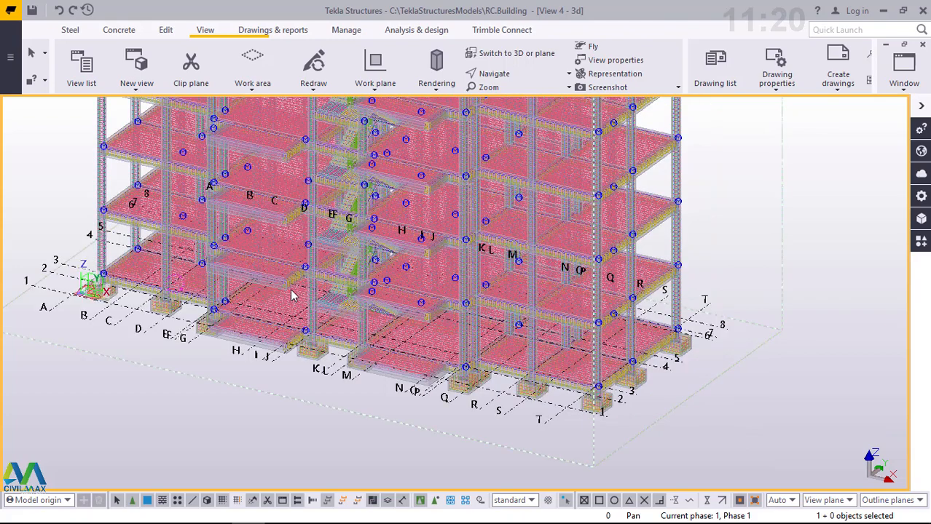
{"action": "scroll", "coordinate": [292, 290], "scroll_direction": "up", "scroll_amount": 2}
{"action": "scroll", "coordinate": [174, 304], "scroll_direction": "up", "scroll_amount": 2}
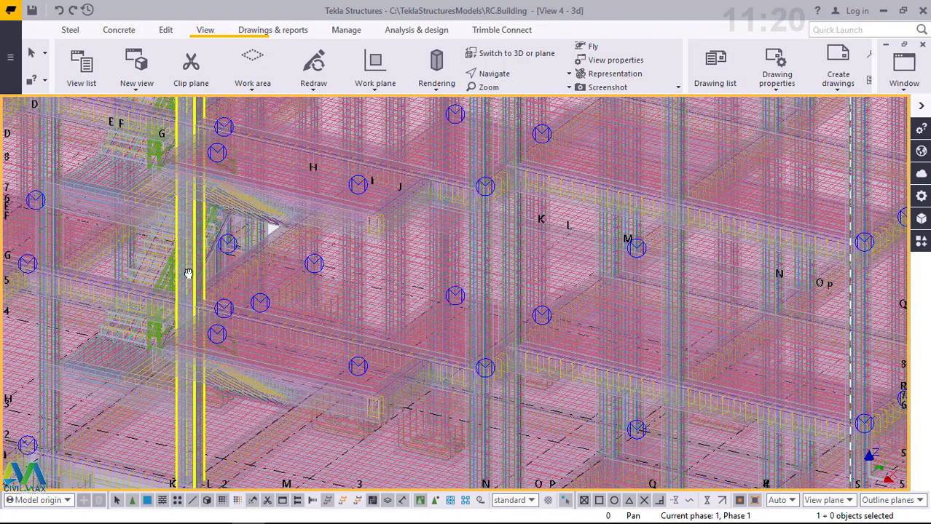
{"action": "middle_click_drag", "start_coordinate": [189, 274], "coordinate": [436, 229], "text": "ctrl"}
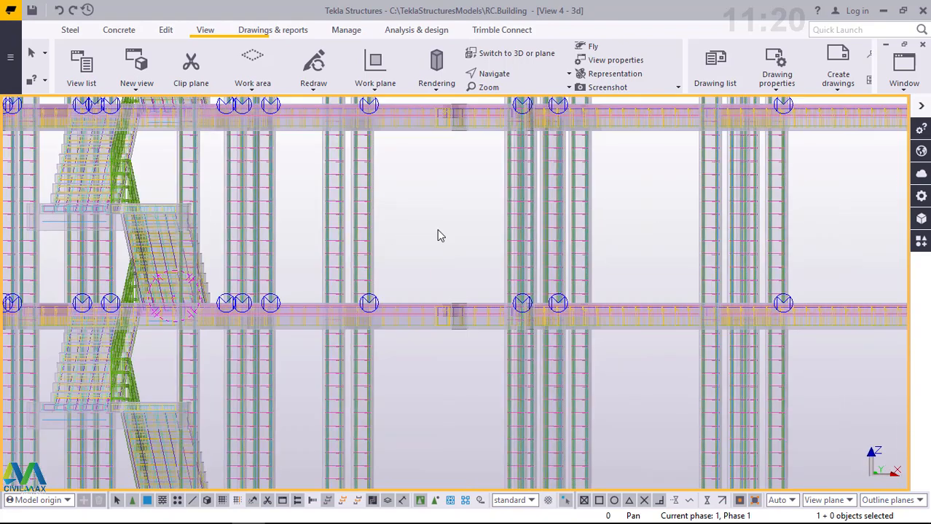